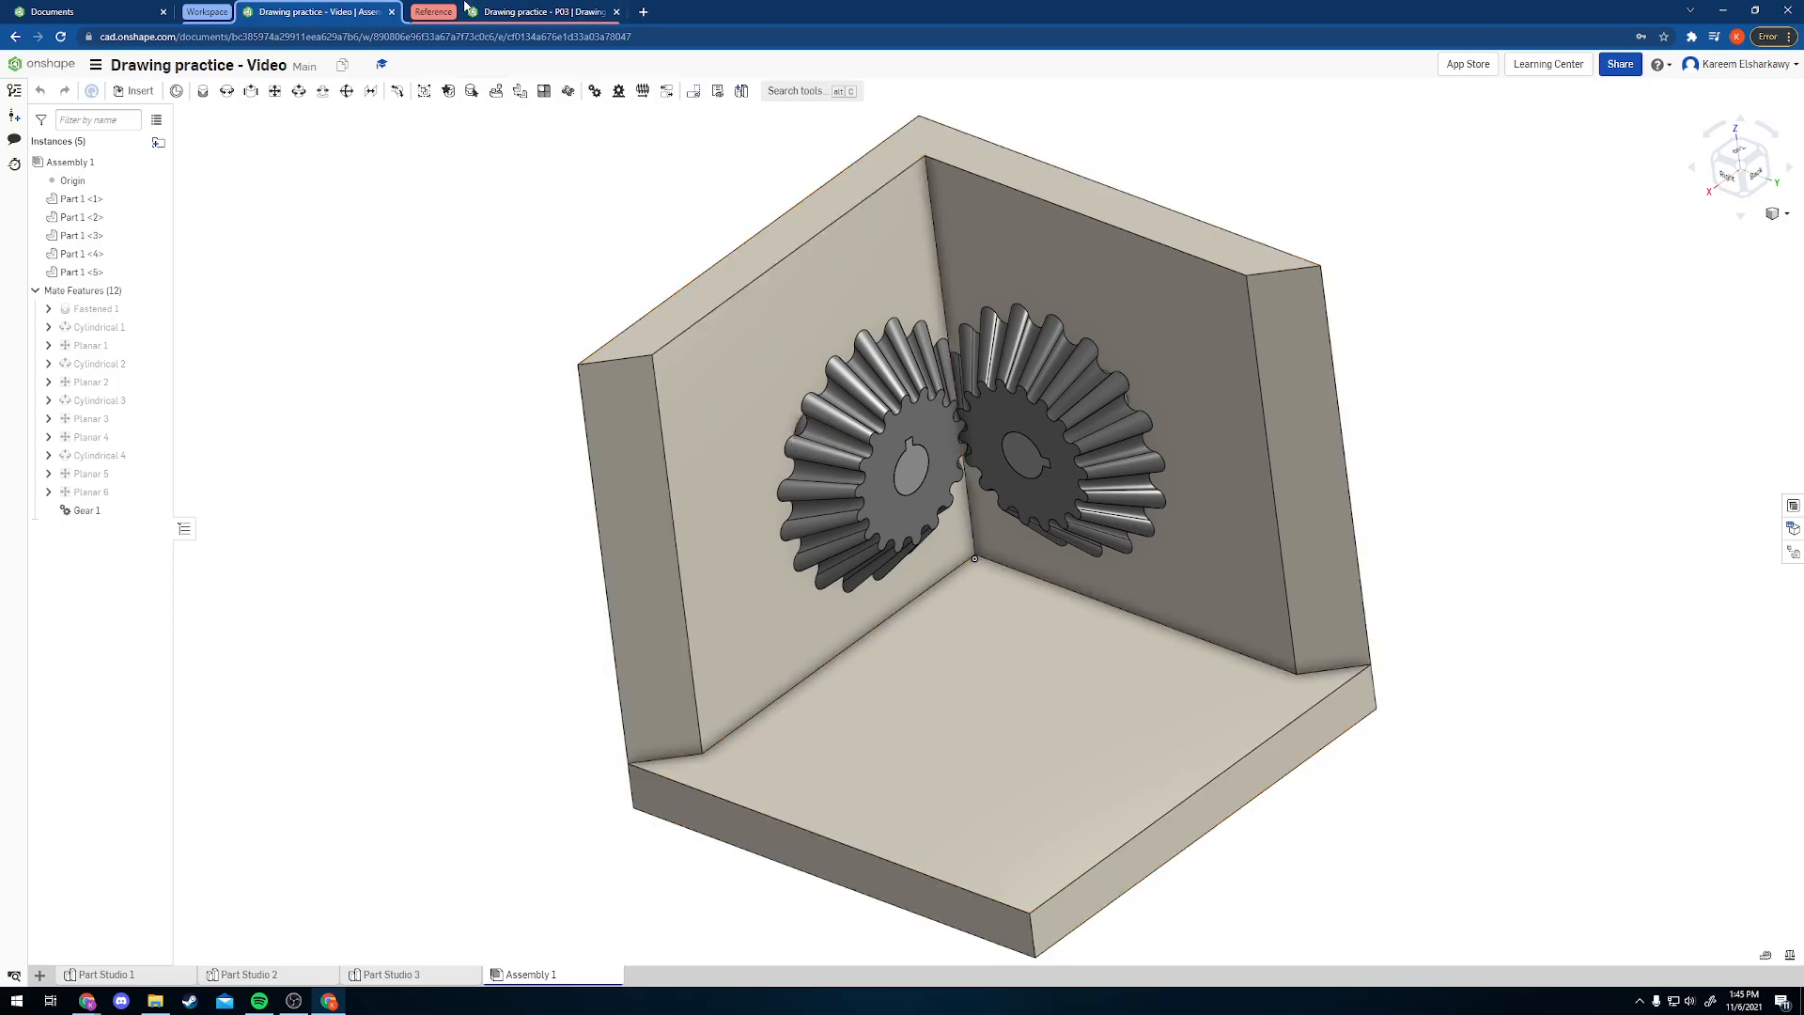
- Create a drawing from the ANSI_A_INCH.dwt template with no views and choose Assembly 1 as the source of the inserted view
left_click(467, 9)
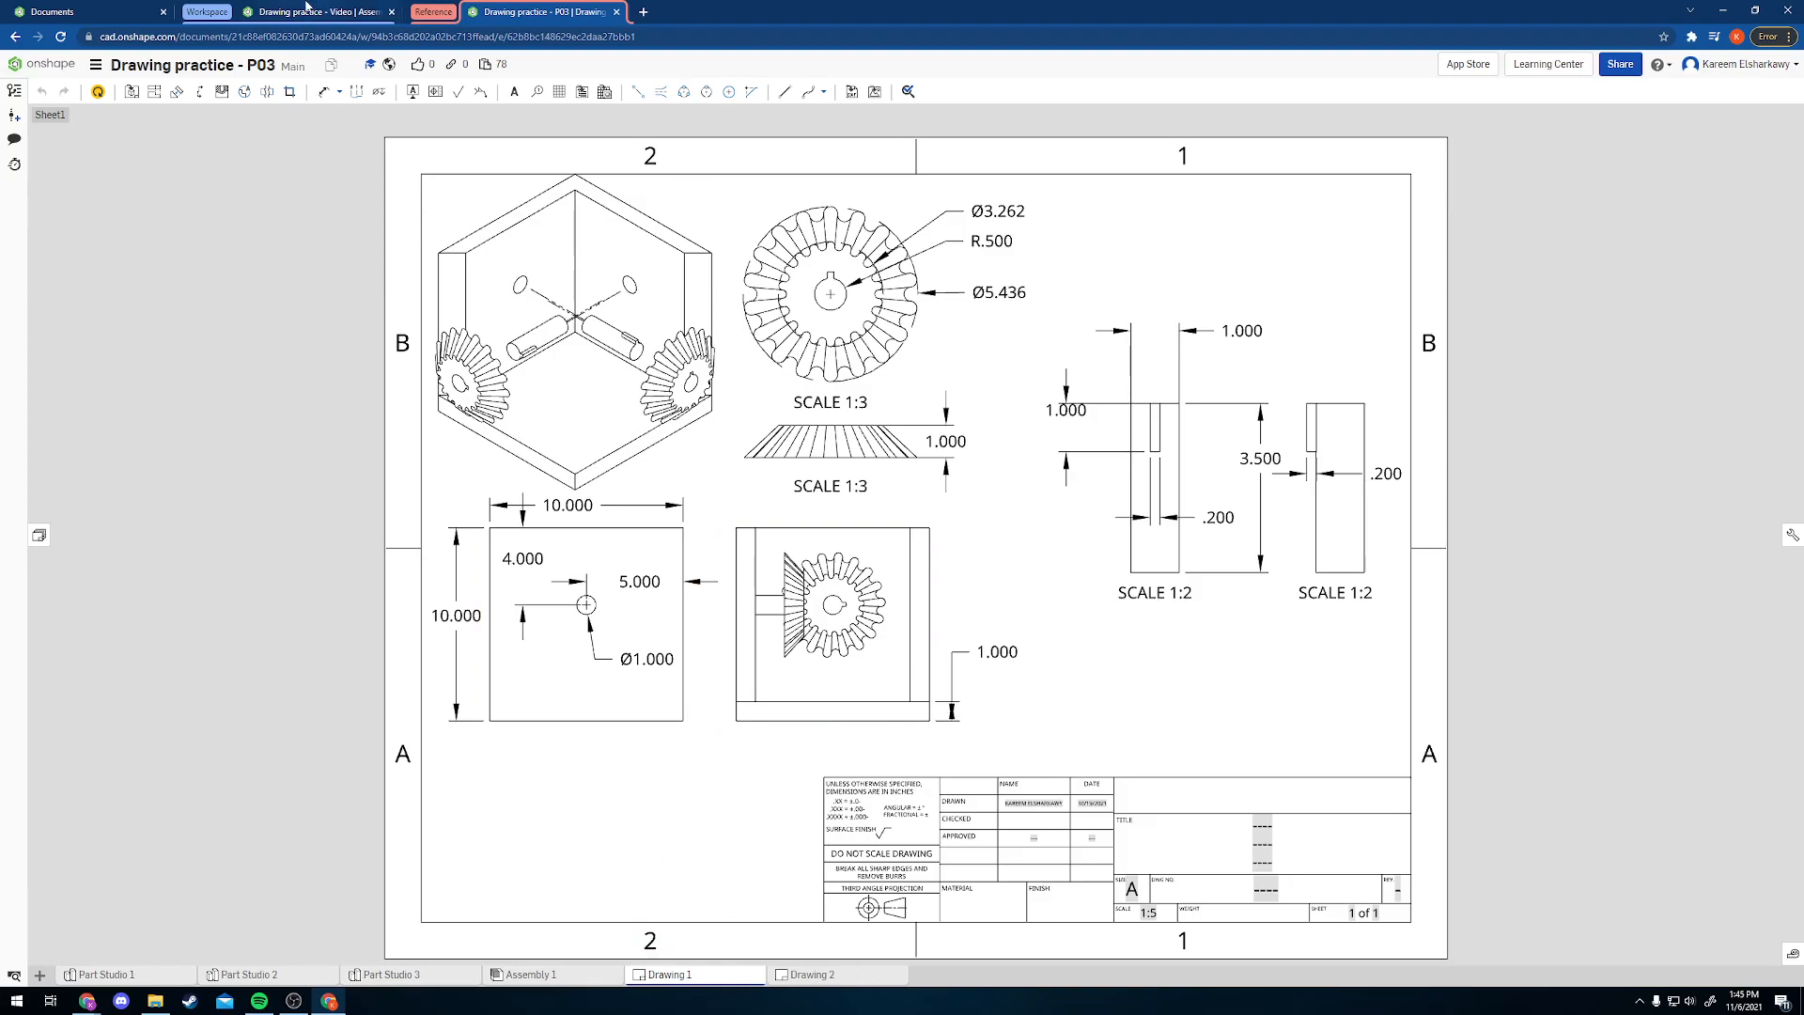
left_click(306, 7)
left_click(1737, 173)
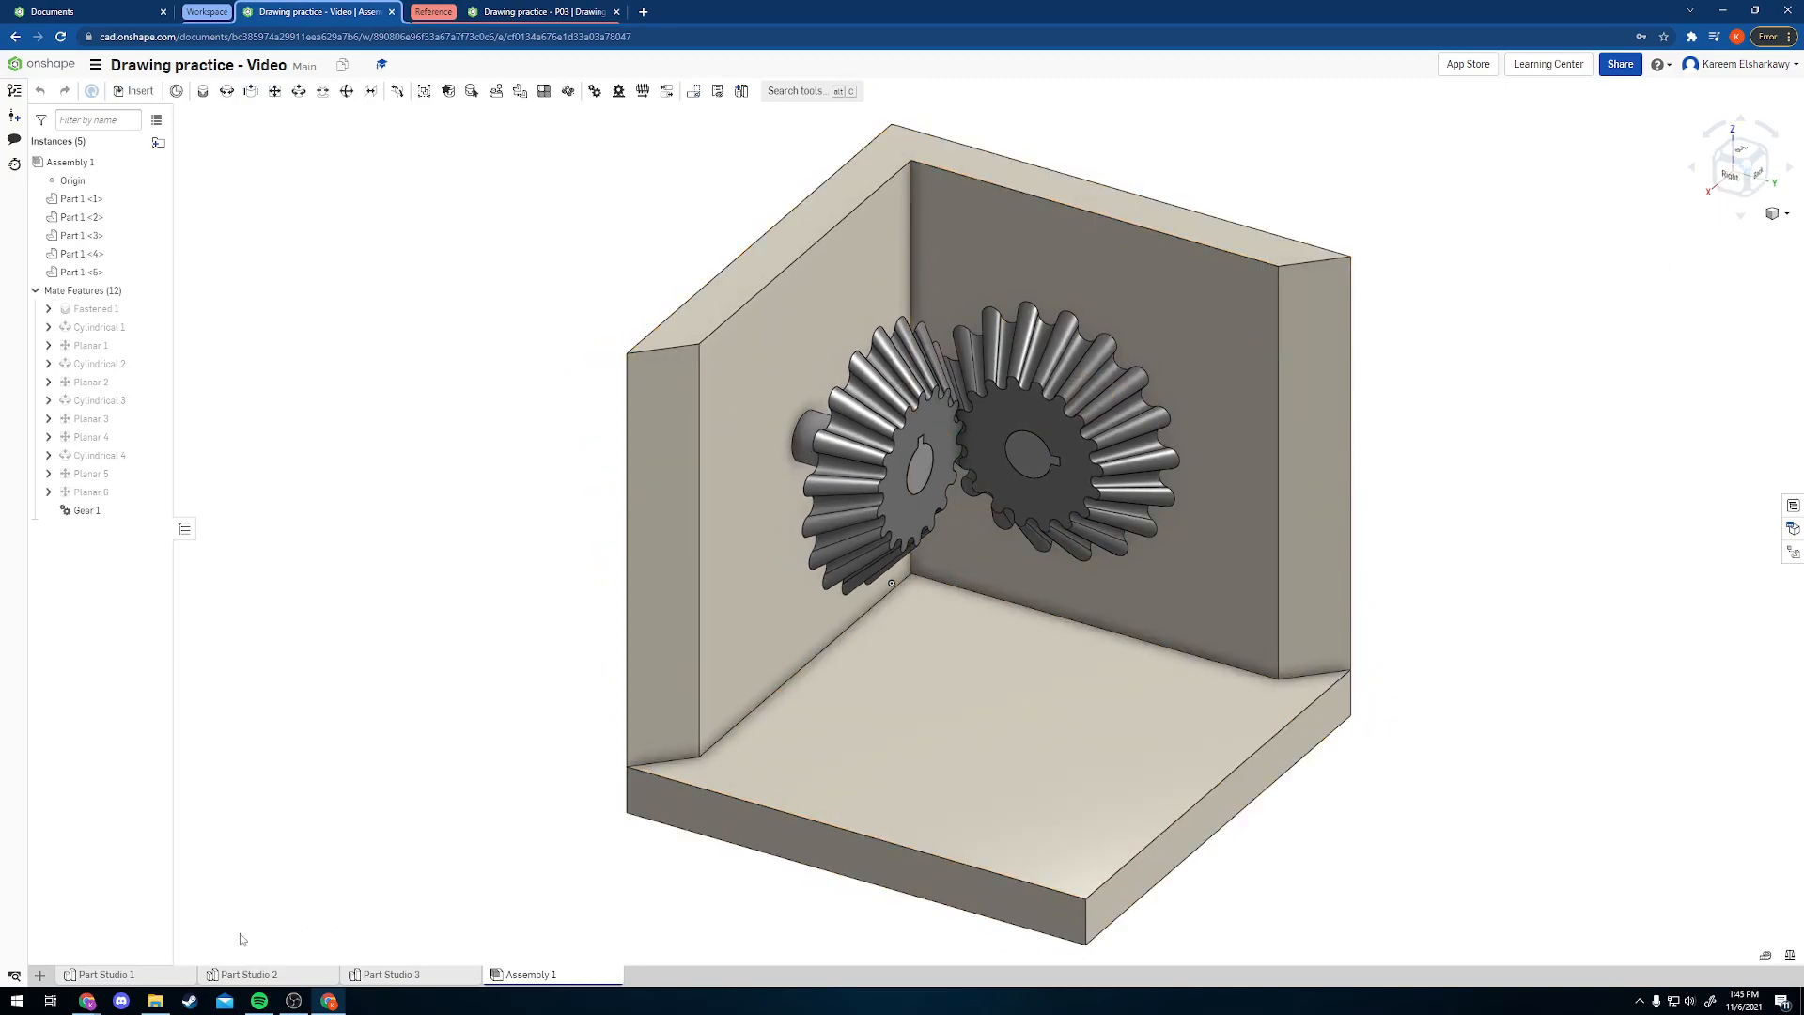
left_click(49, 979)
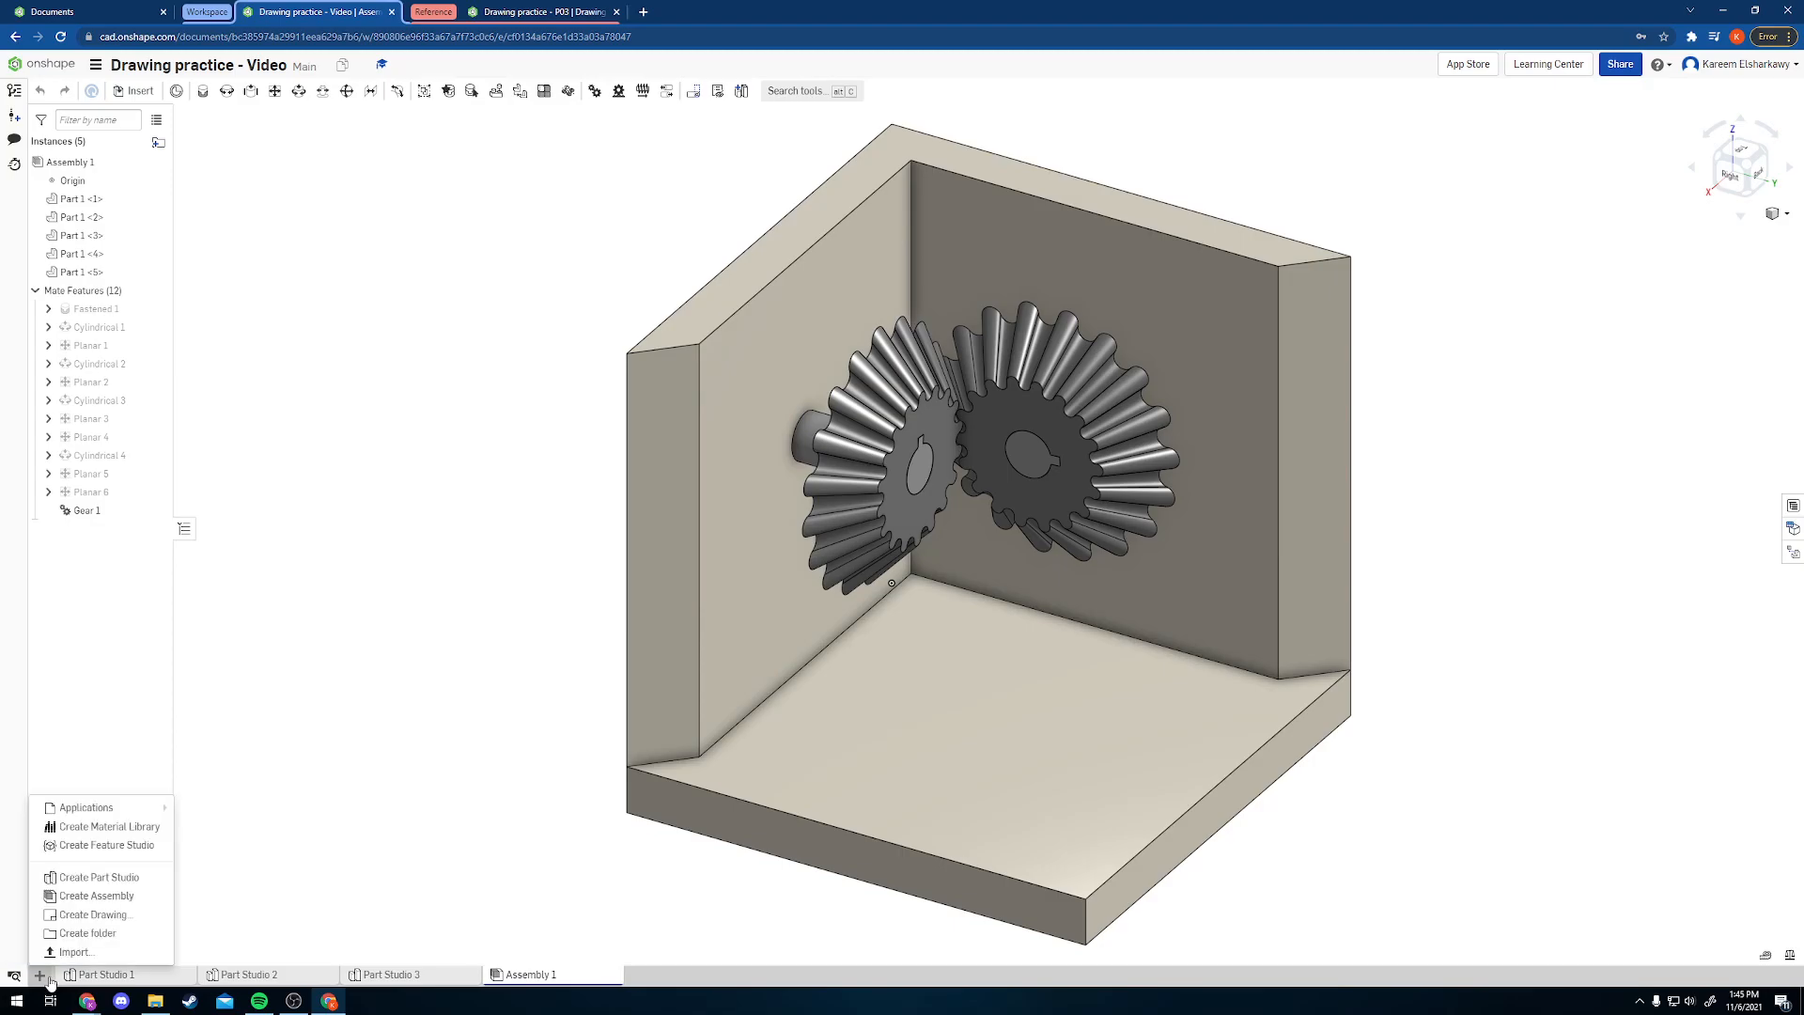
left_click(64, 916)
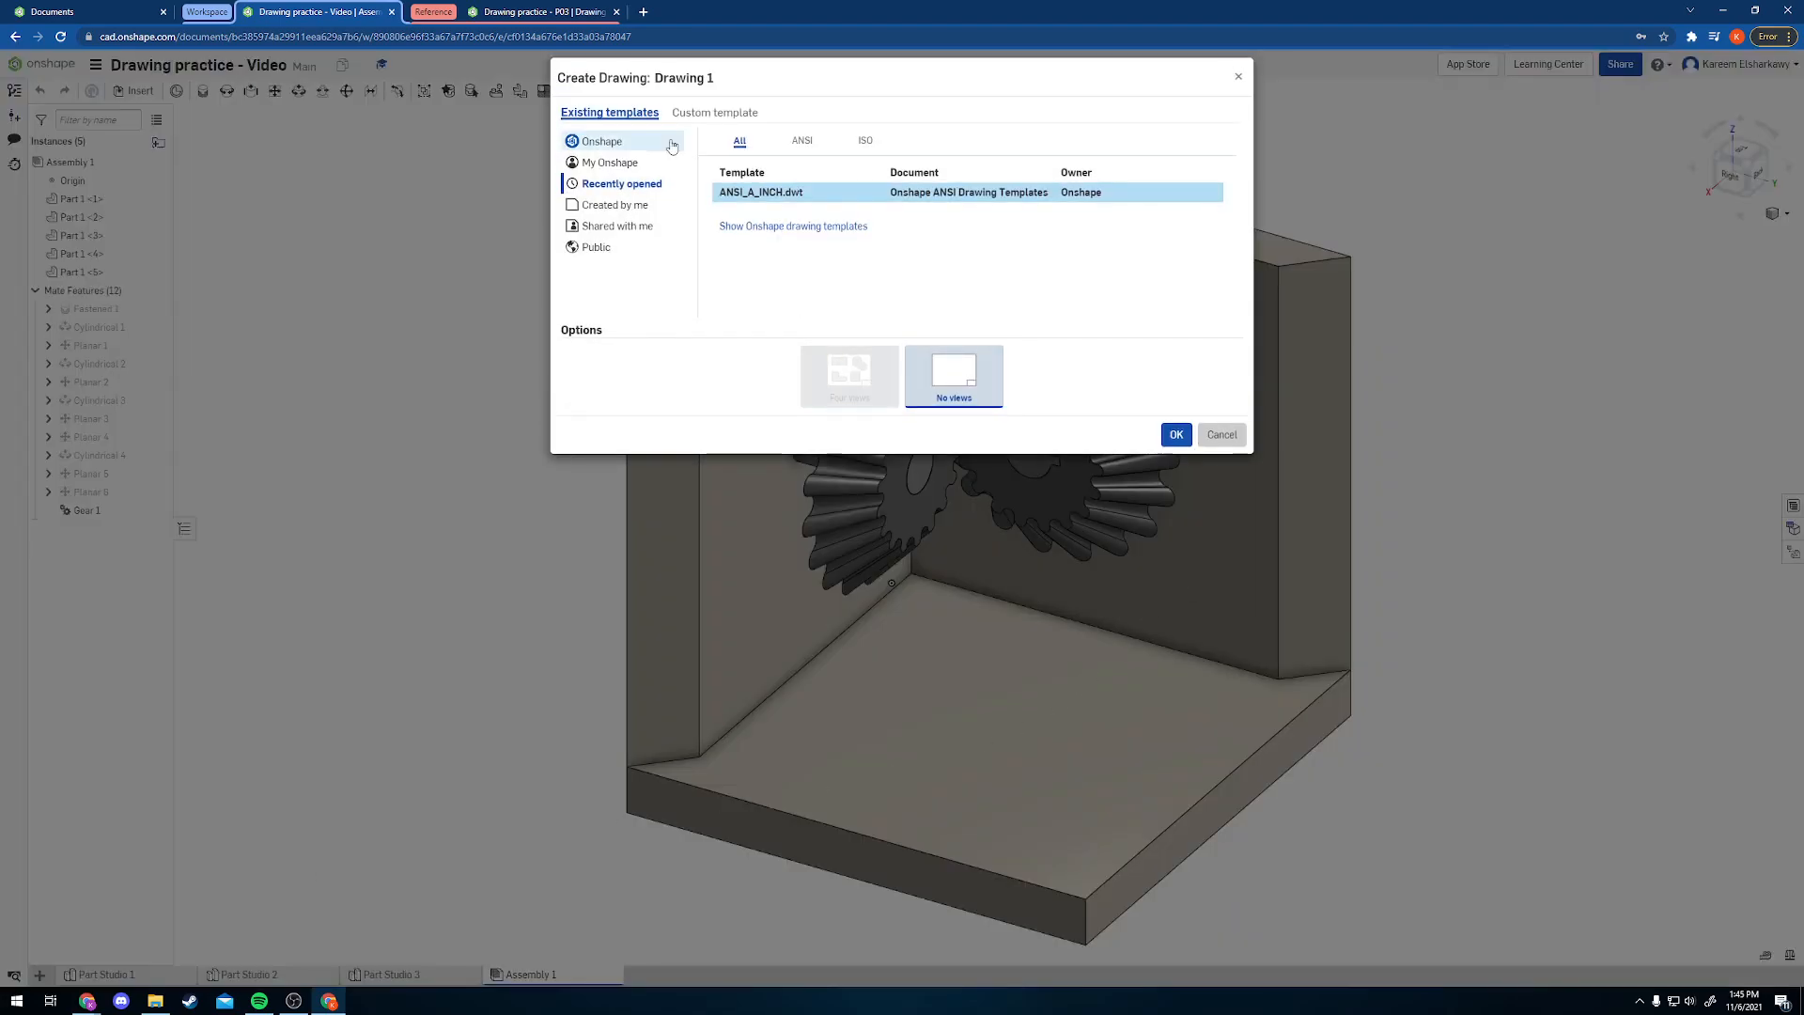
left_click(1176, 434)
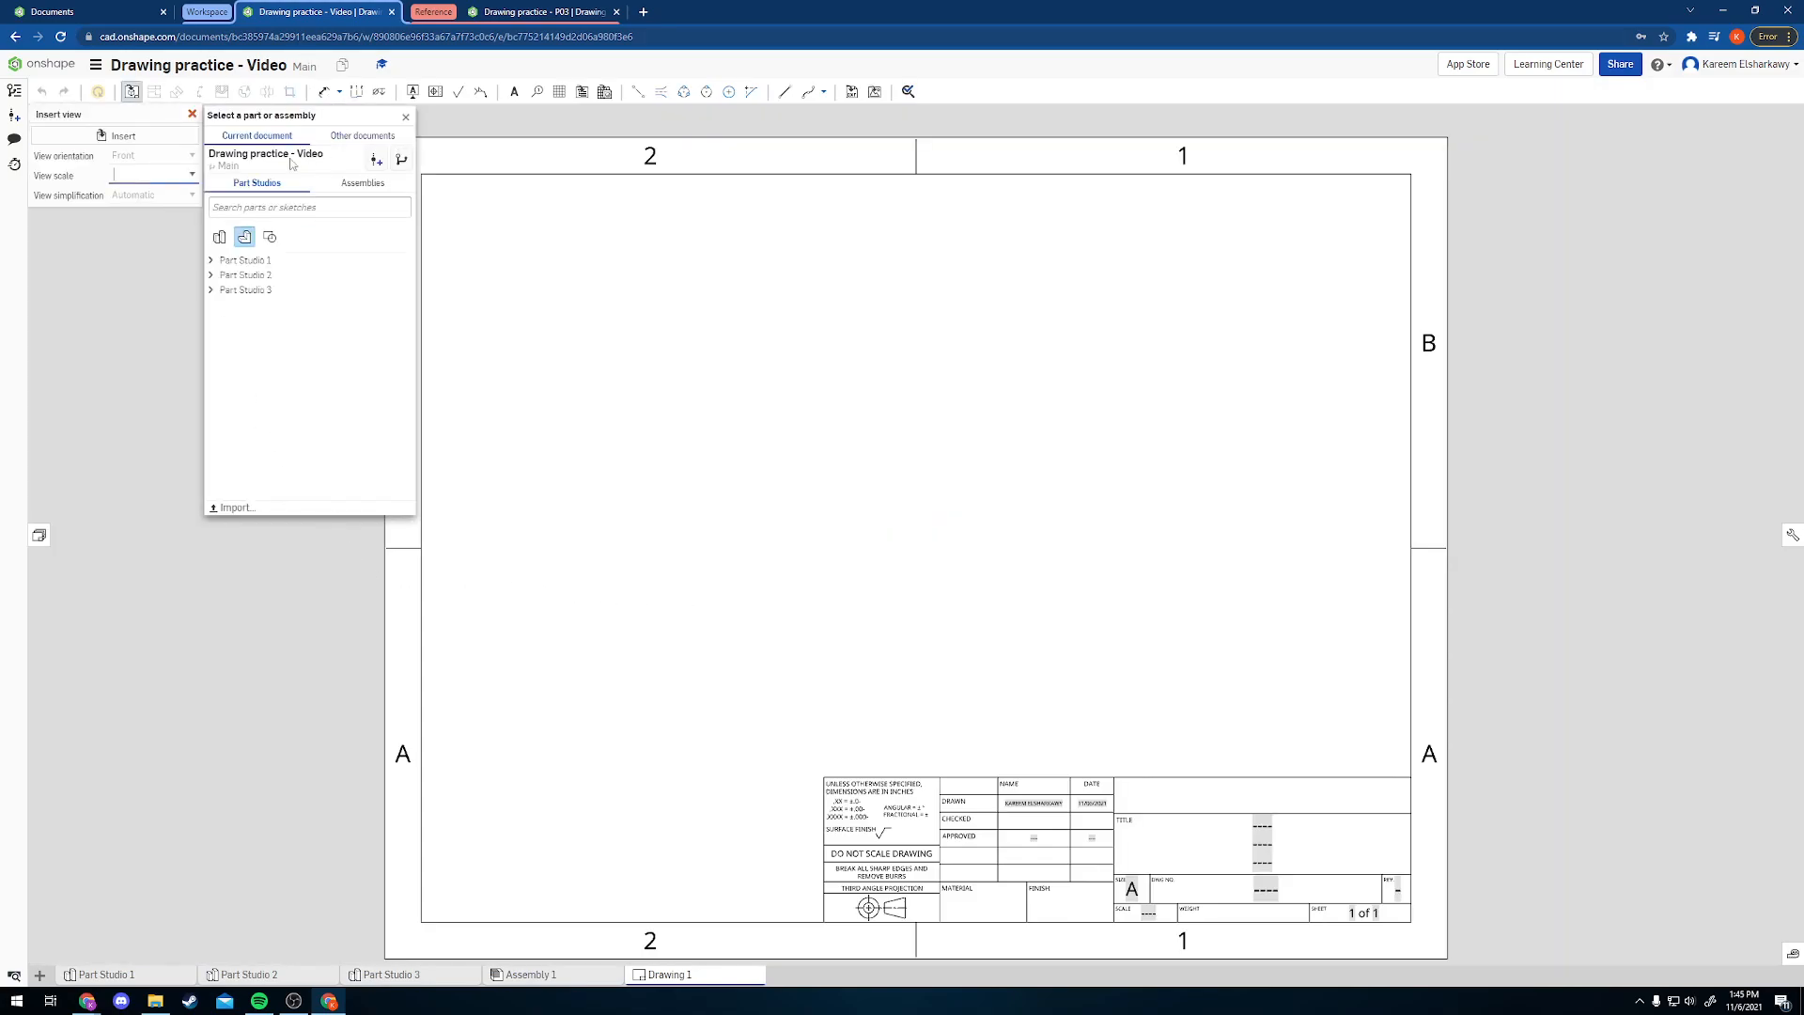
left_click(356, 193)
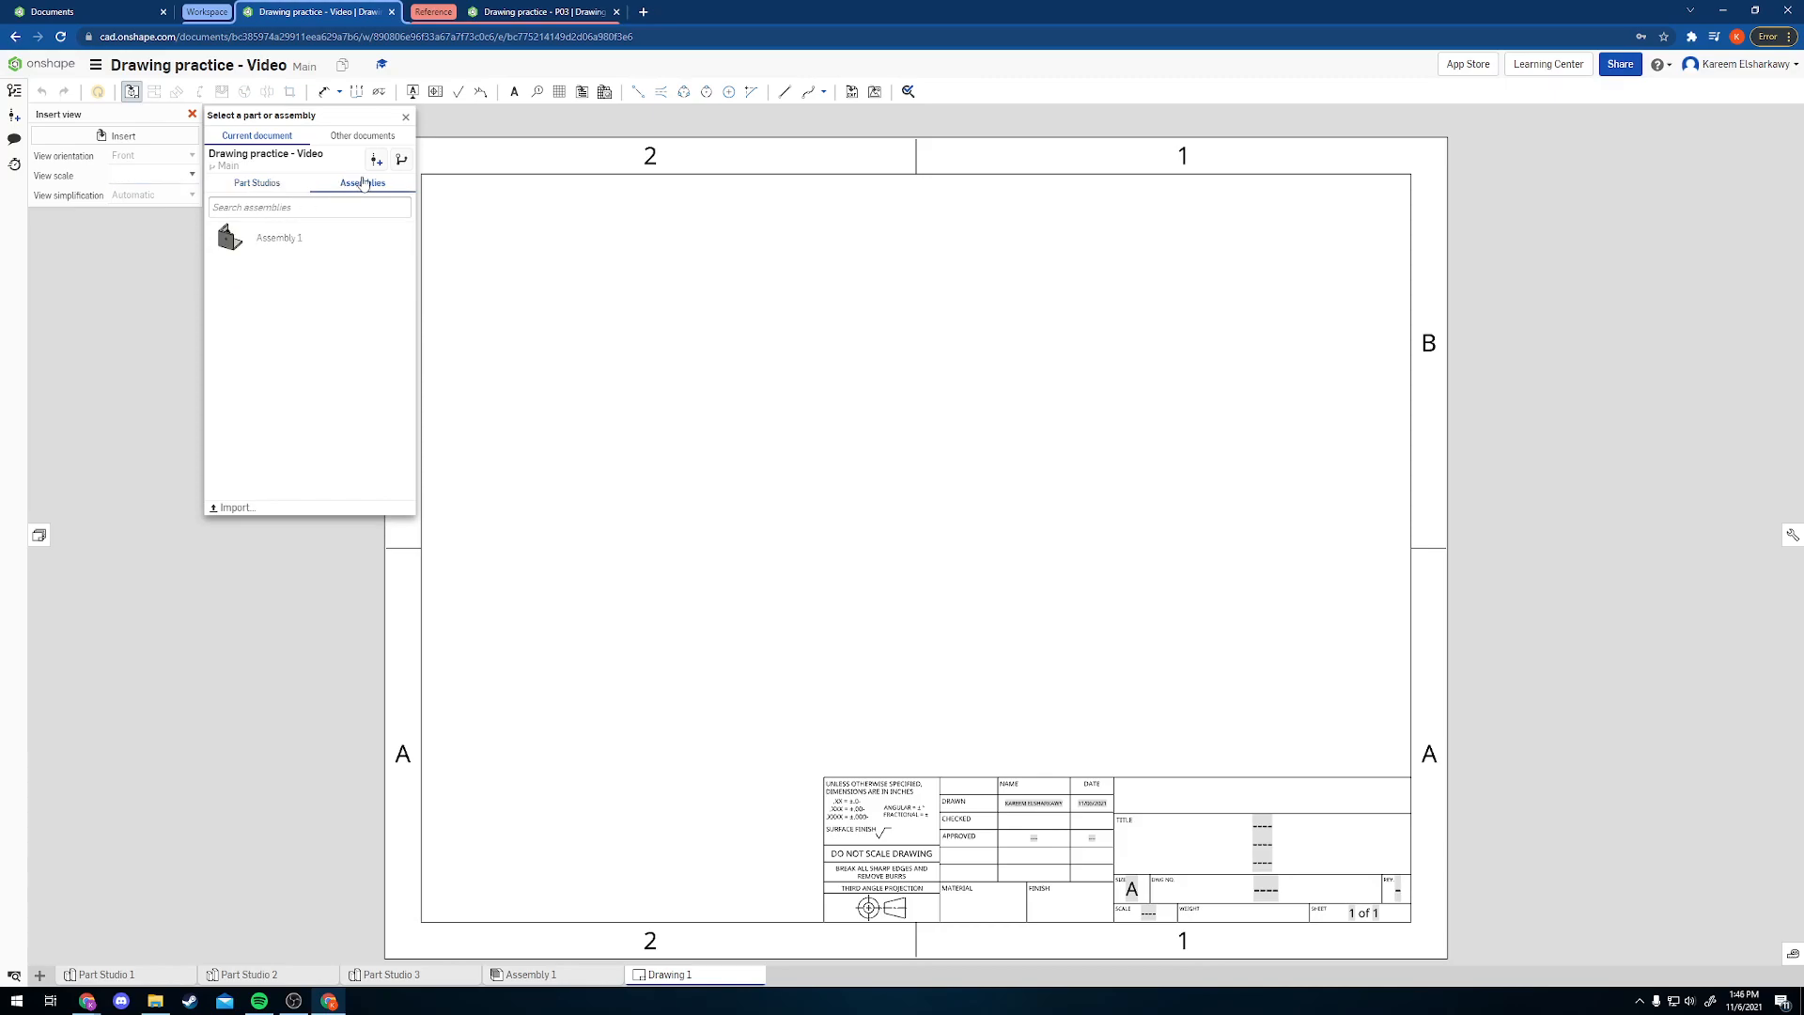
left_click(293, 240)
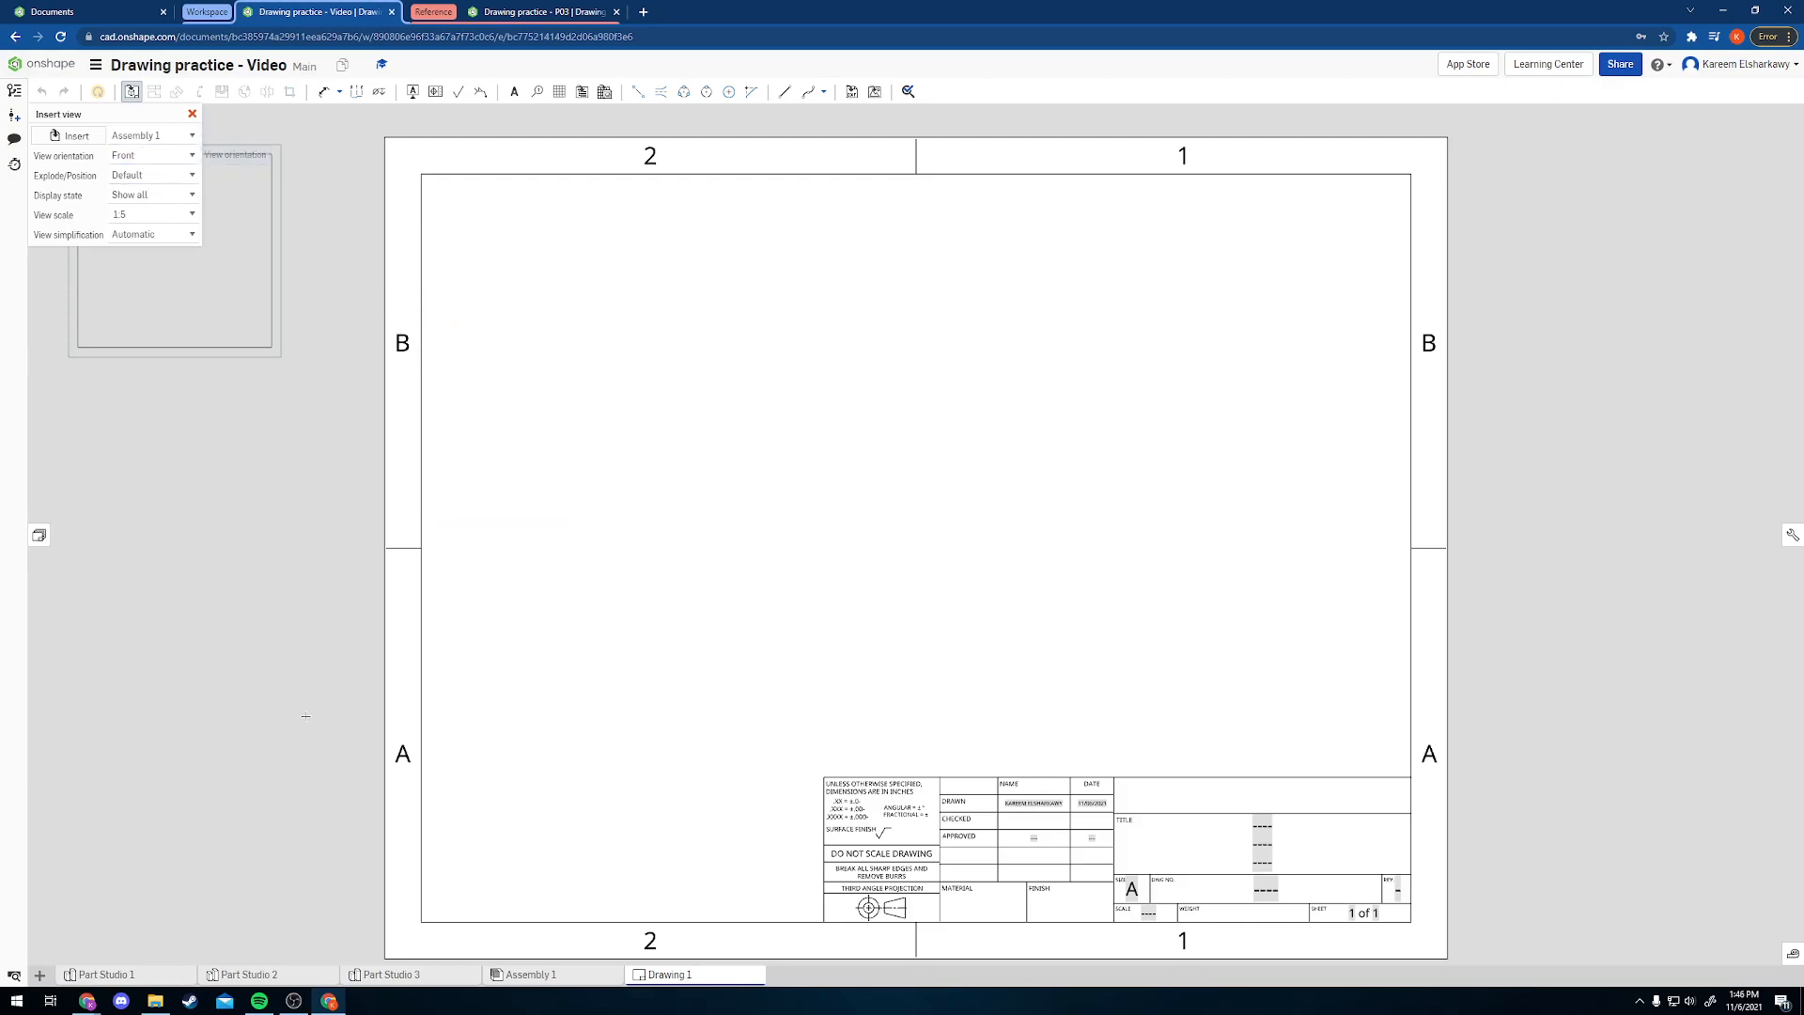
- Examine Assembly 1 from the right, back, top and front orientations, and return to Drawing 1
left_click(560, 980)
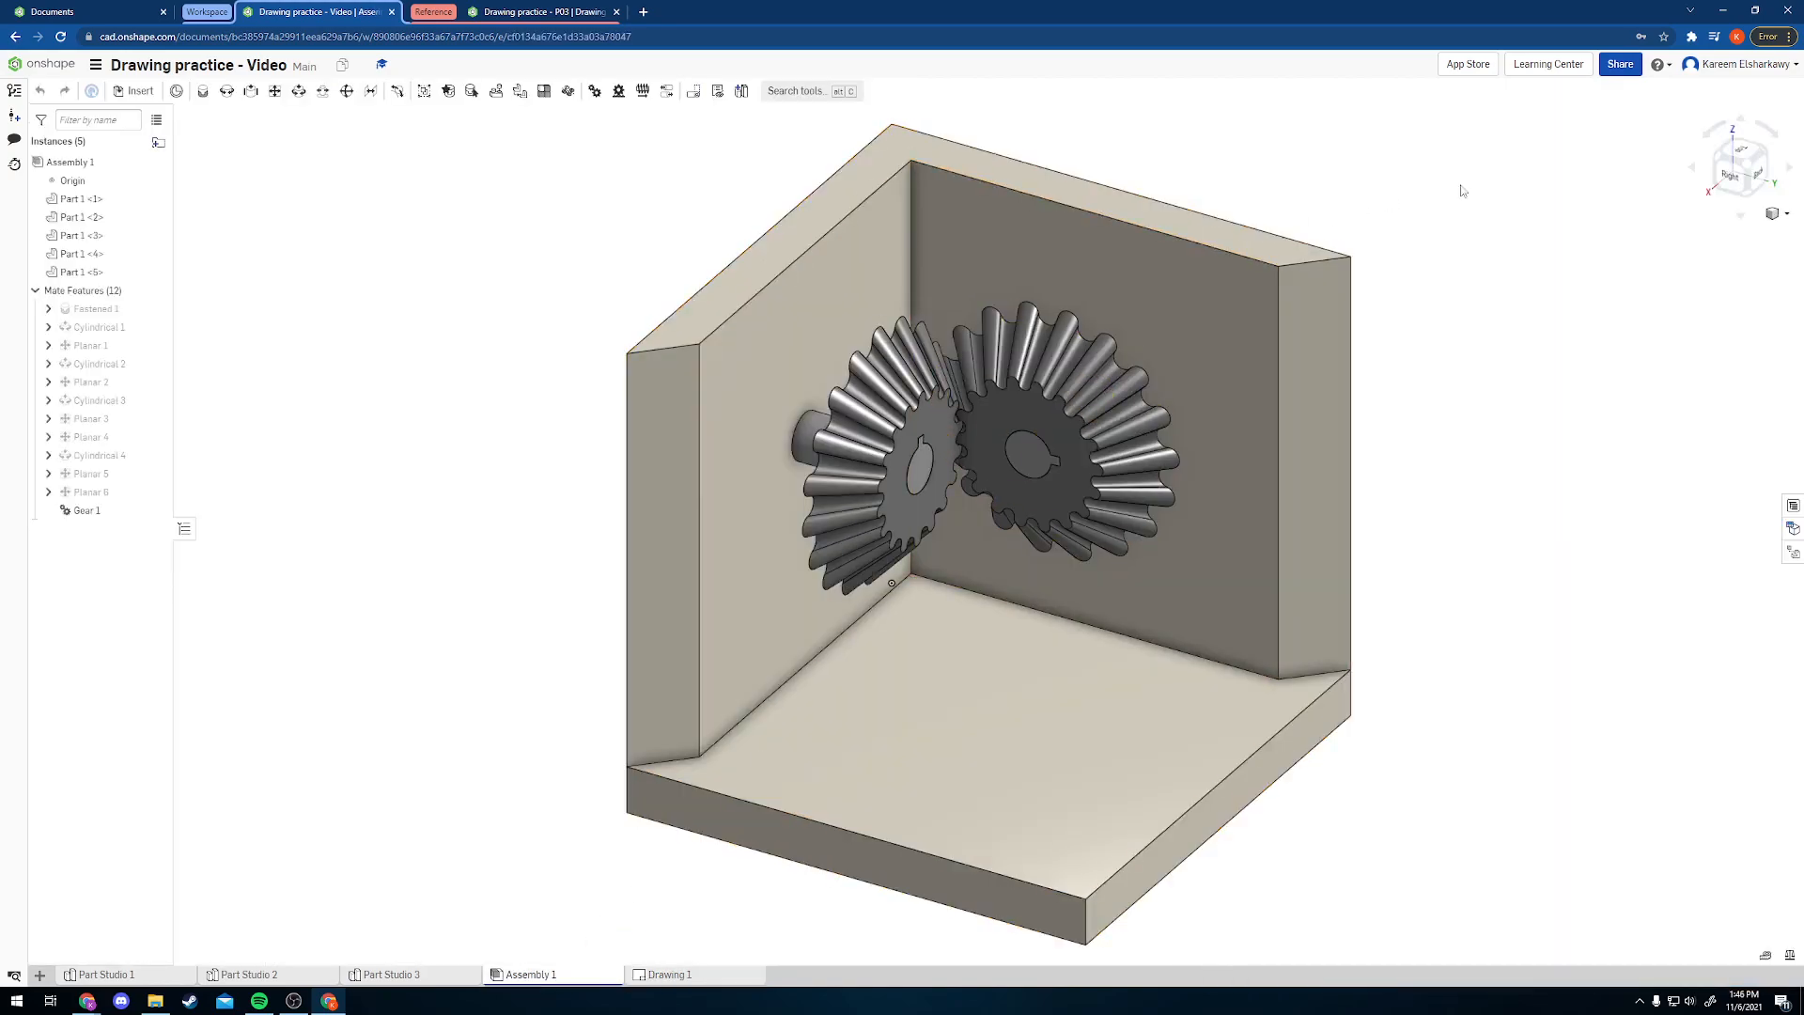
left_click(1734, 176)
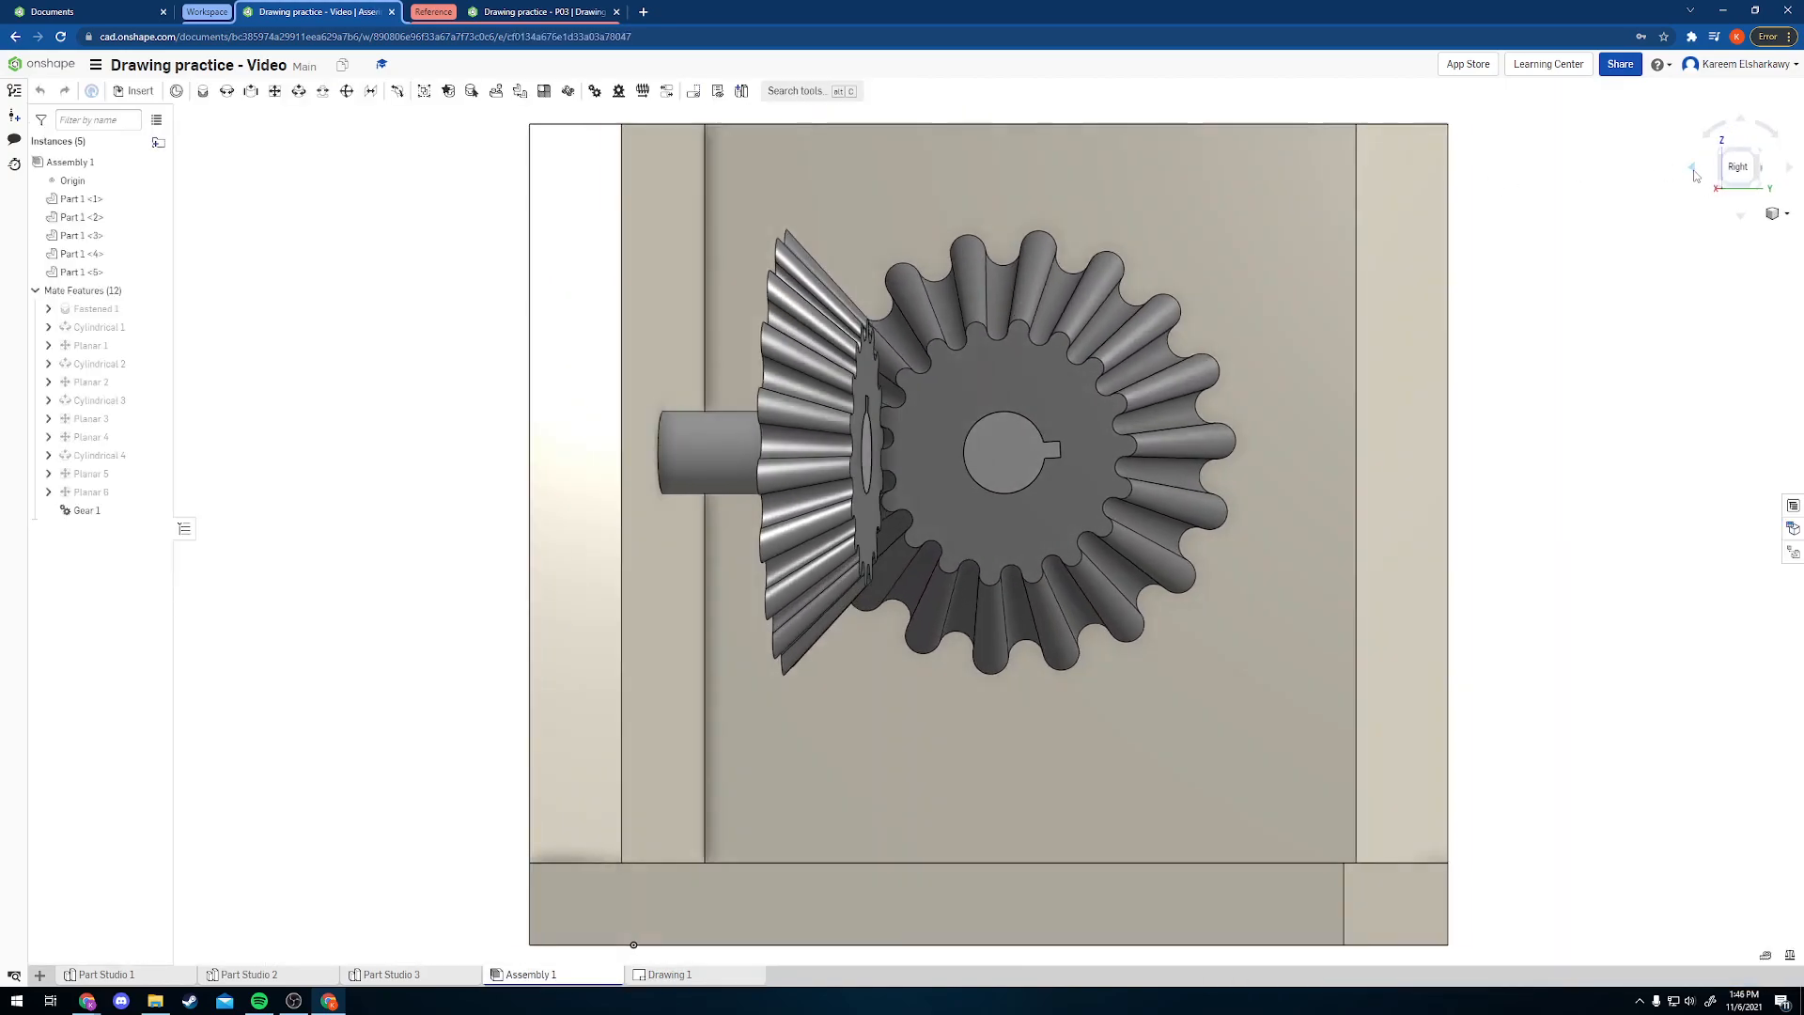
left_click(1694, 172)
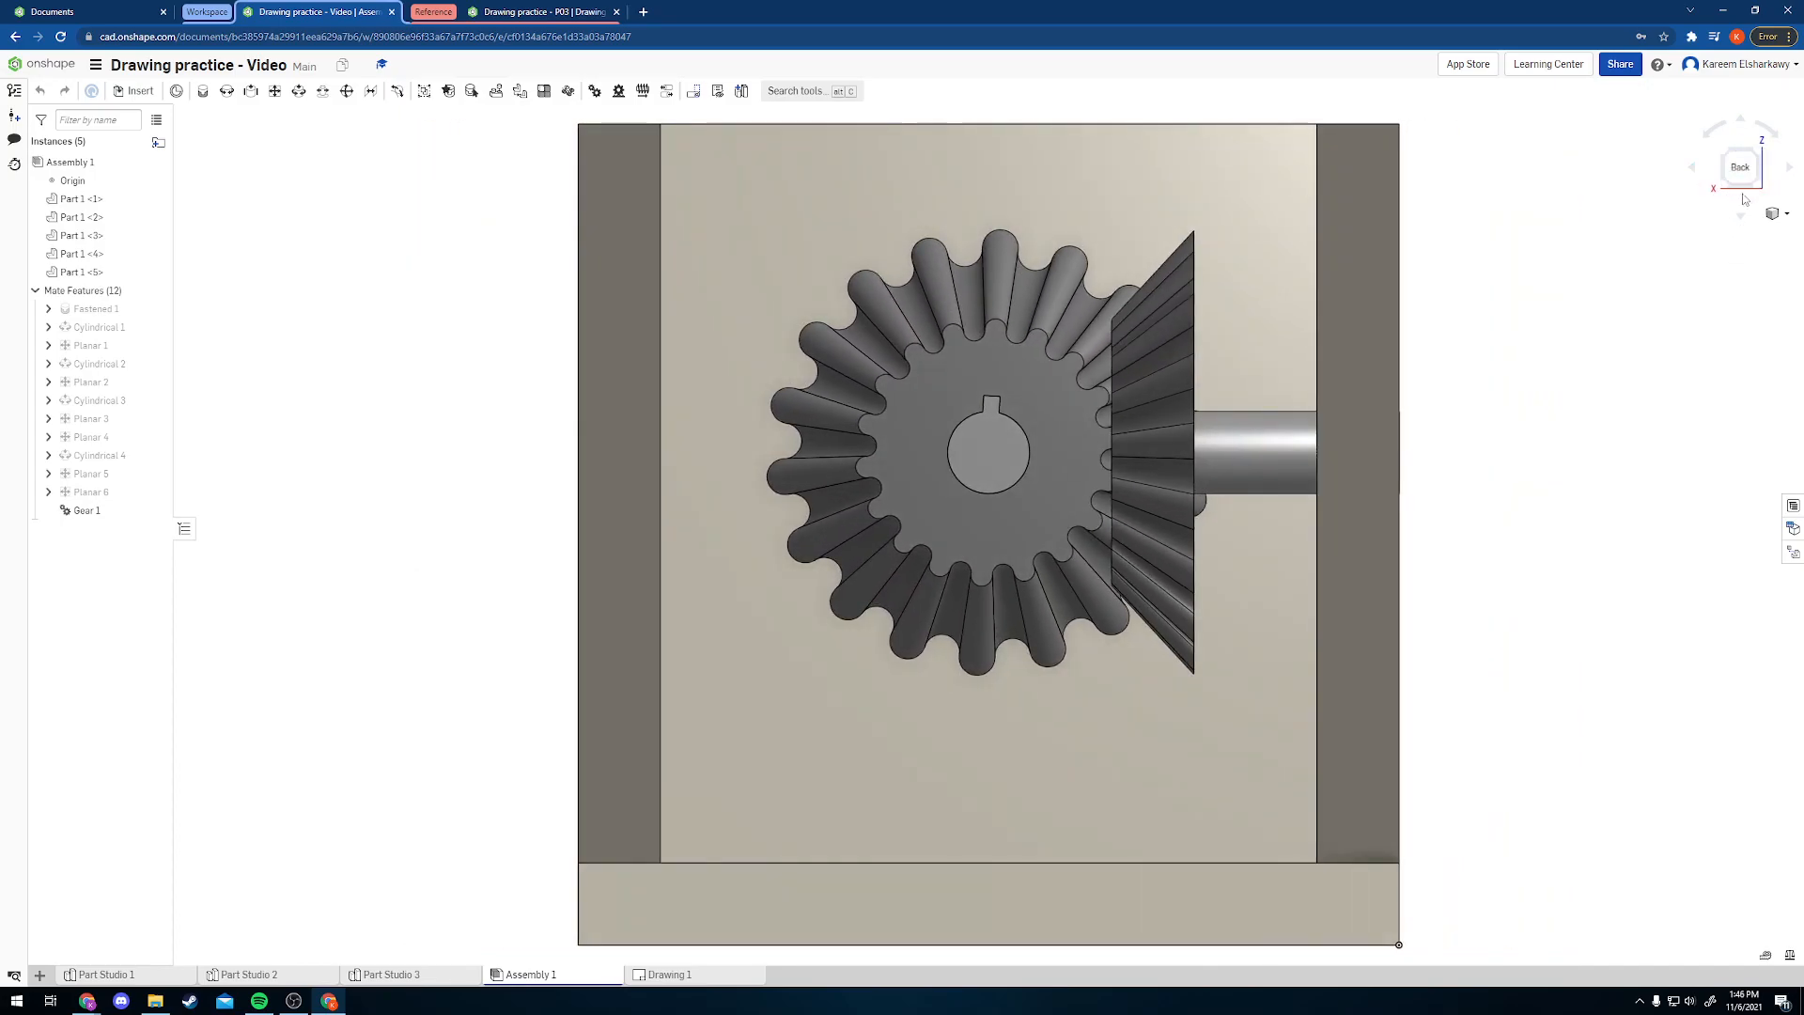
left_click(1741, 156)
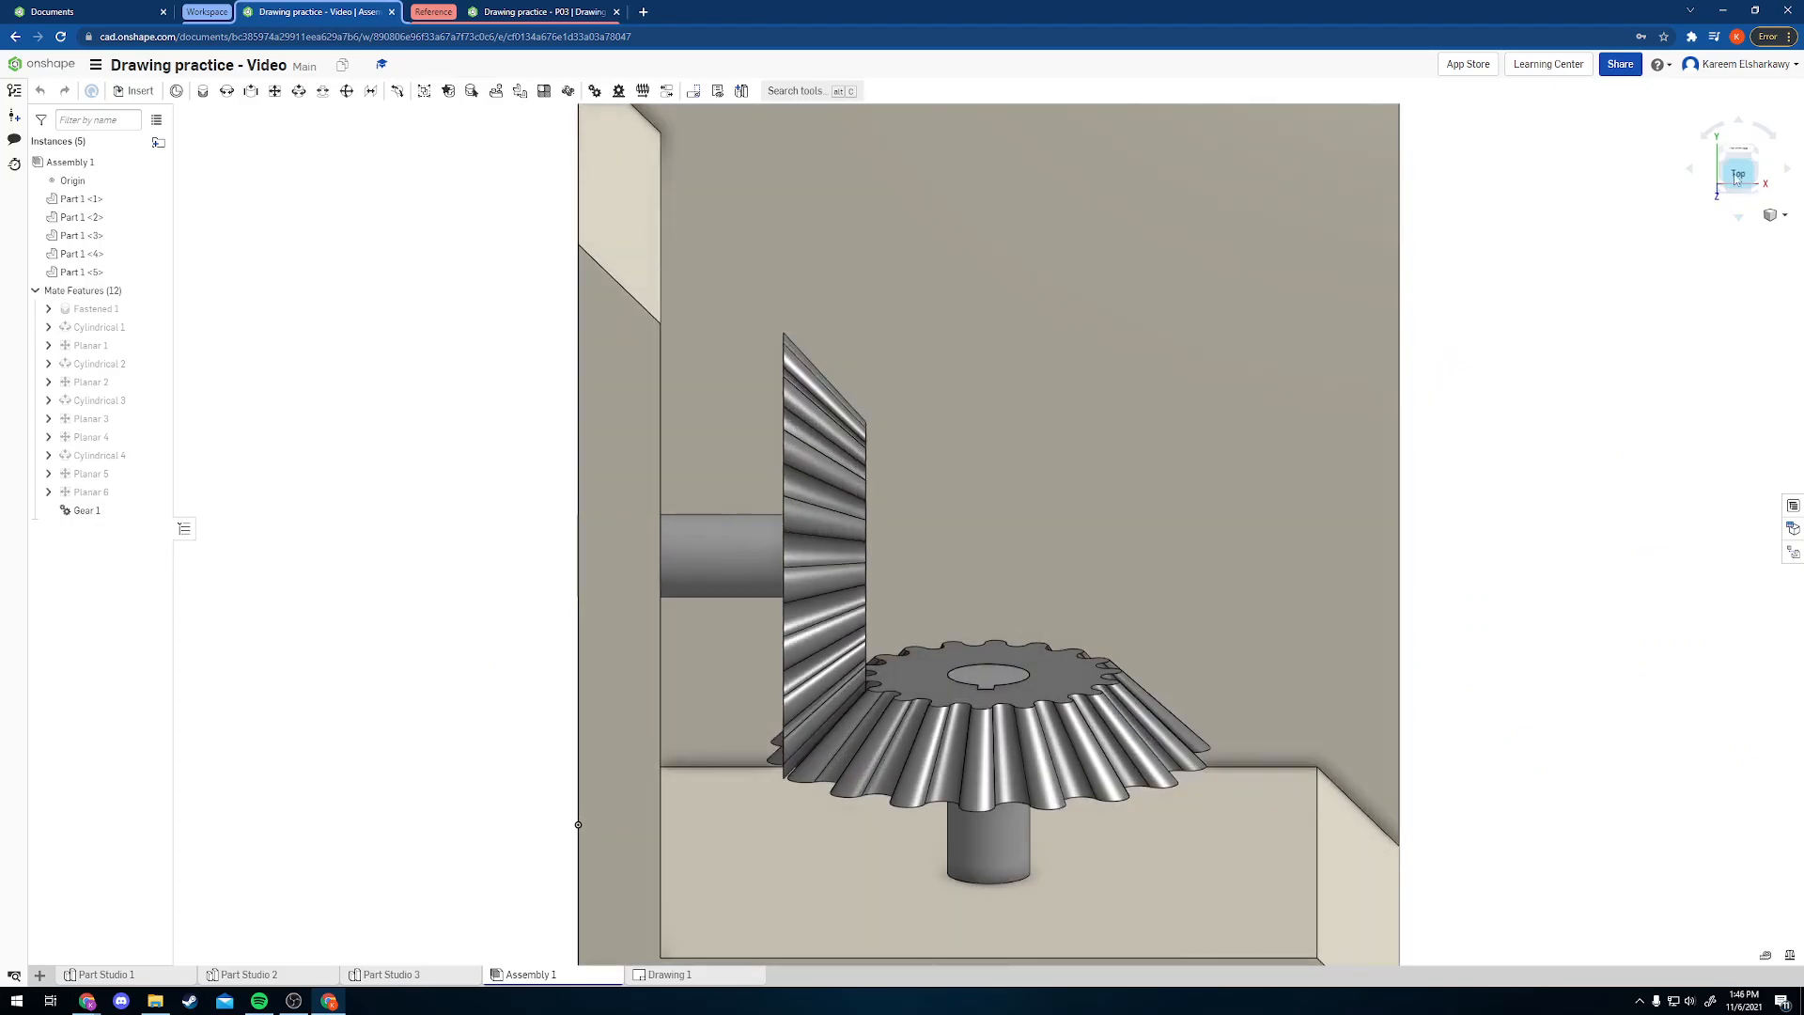
left_click(1738, 121)
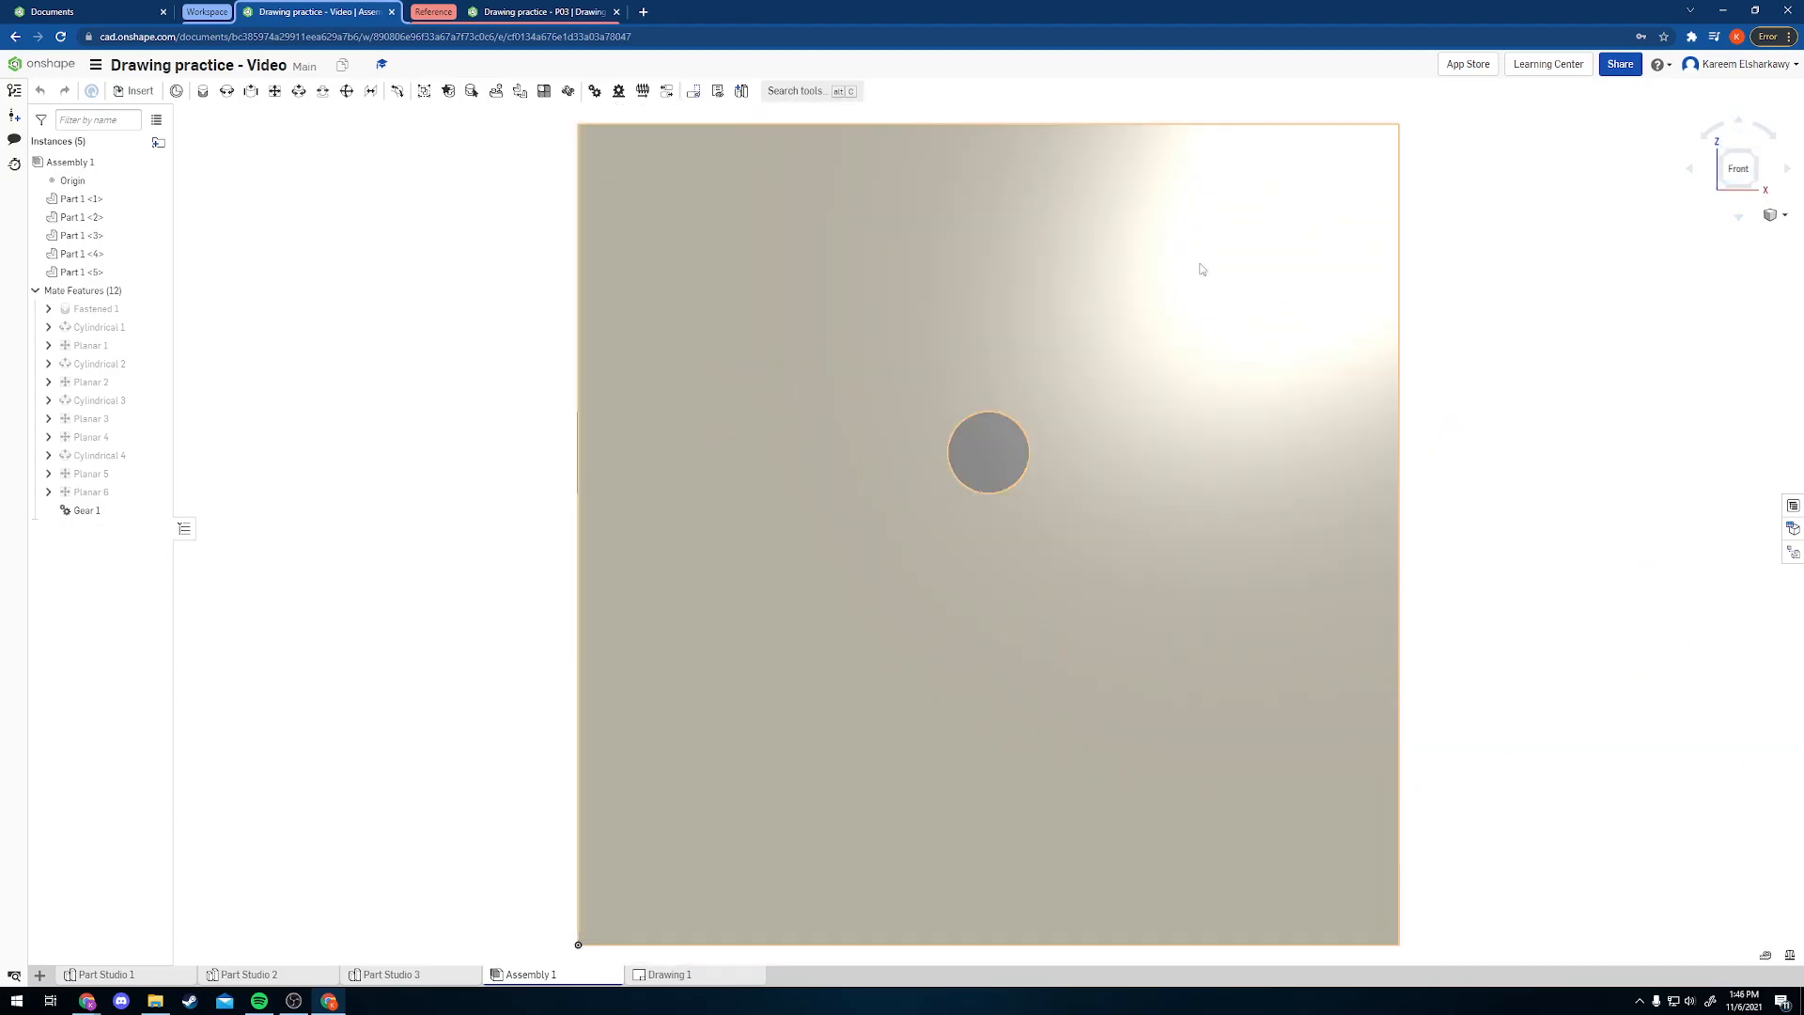
left_click(668, 974)
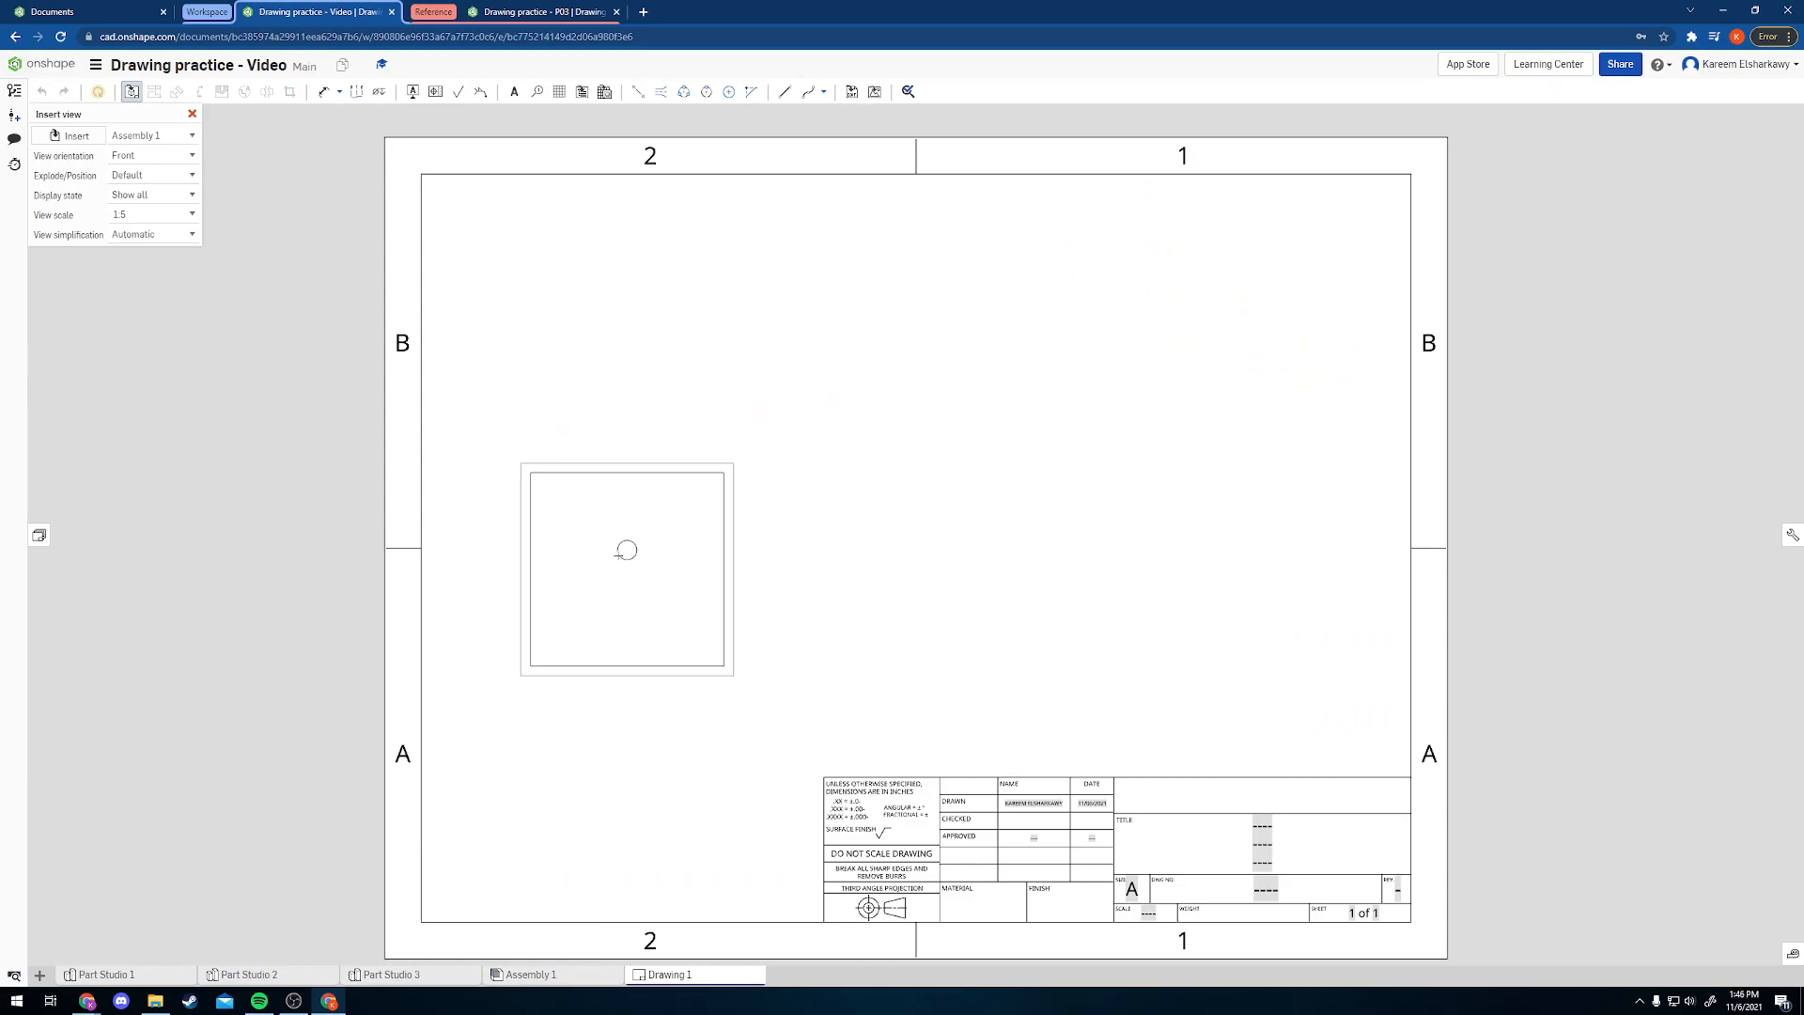
- Place the front view of Assembly 1 at 1:5 scale in the lower-left area of the sheet
left_click(600, 582)
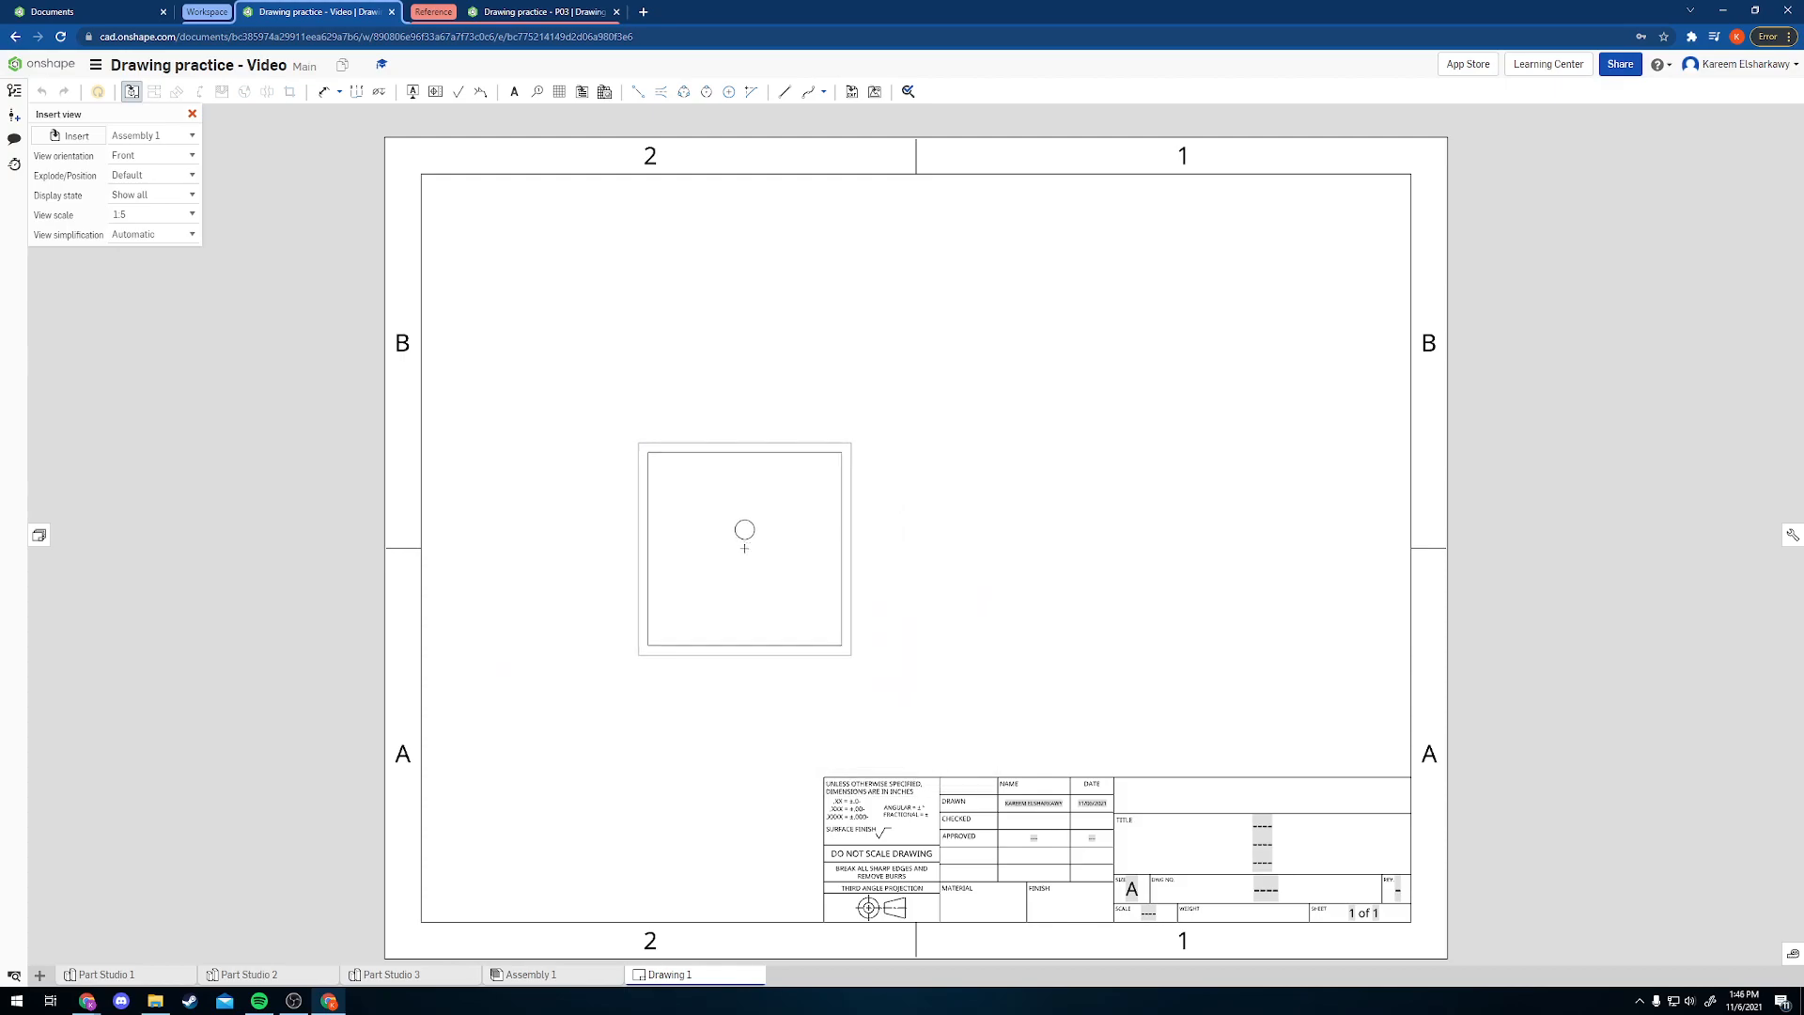
left_click(190, 215)
left_click(190, 215)
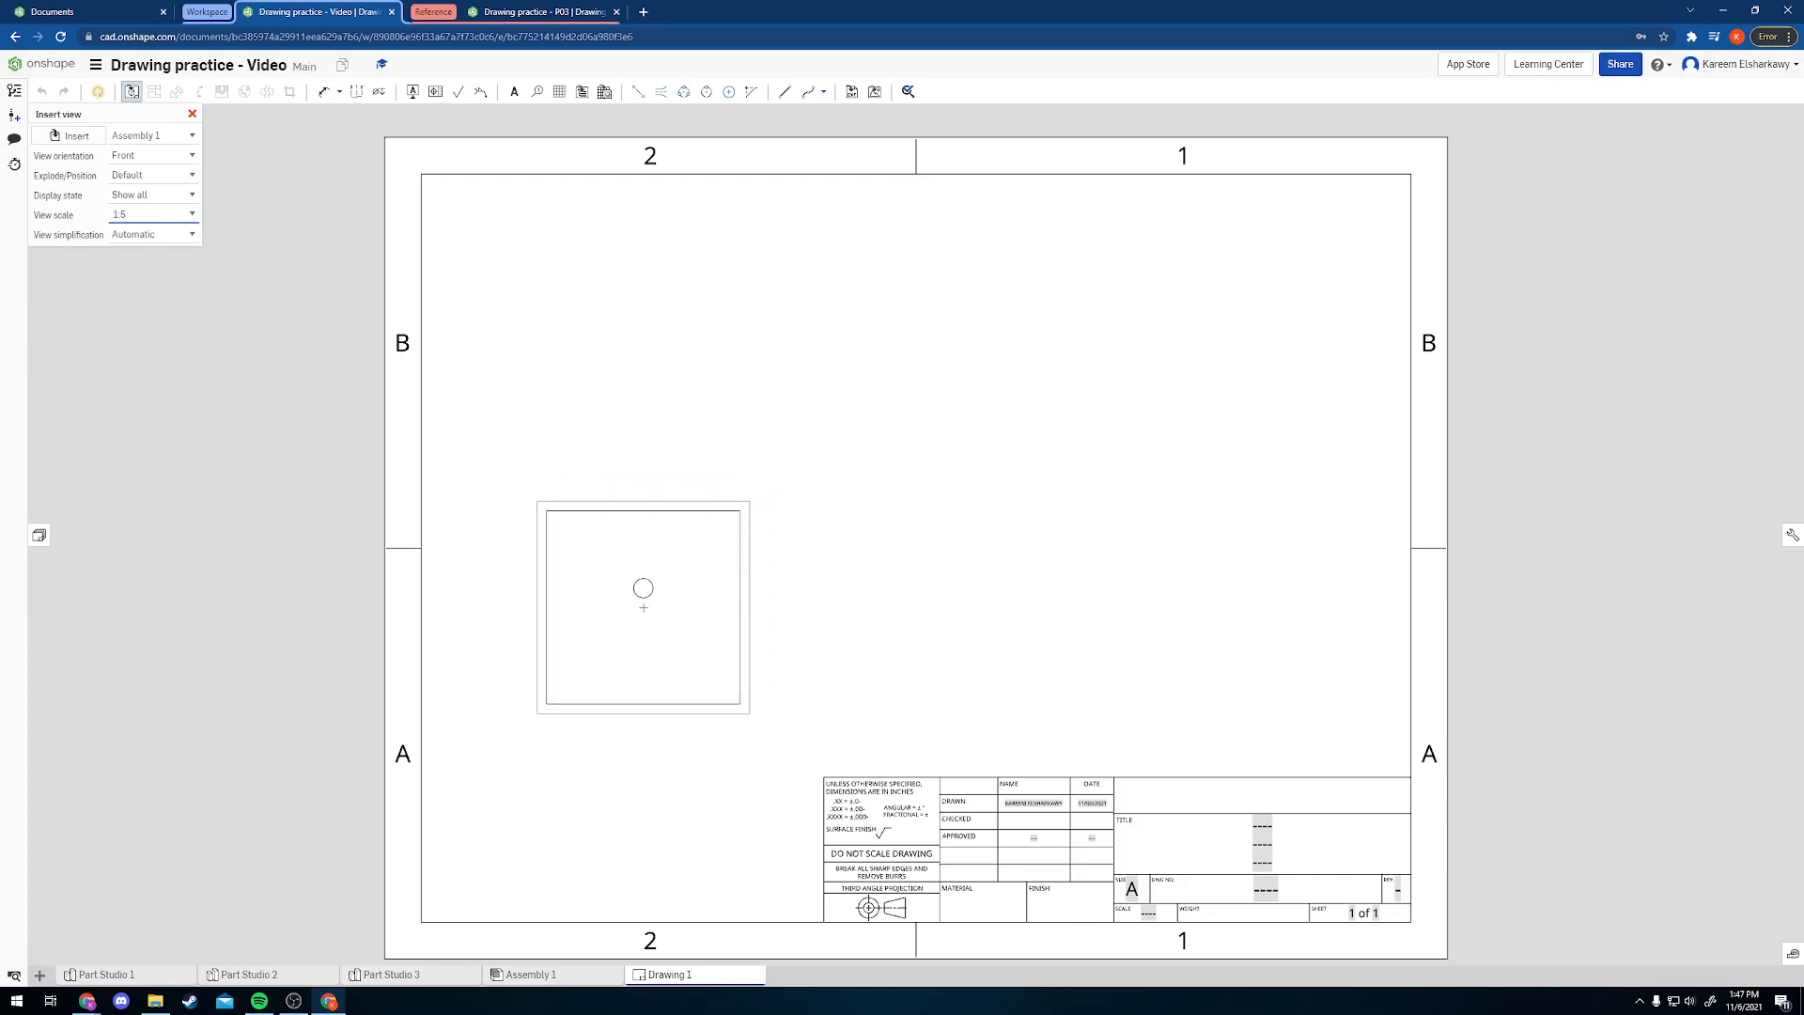
left_click(643, 608)
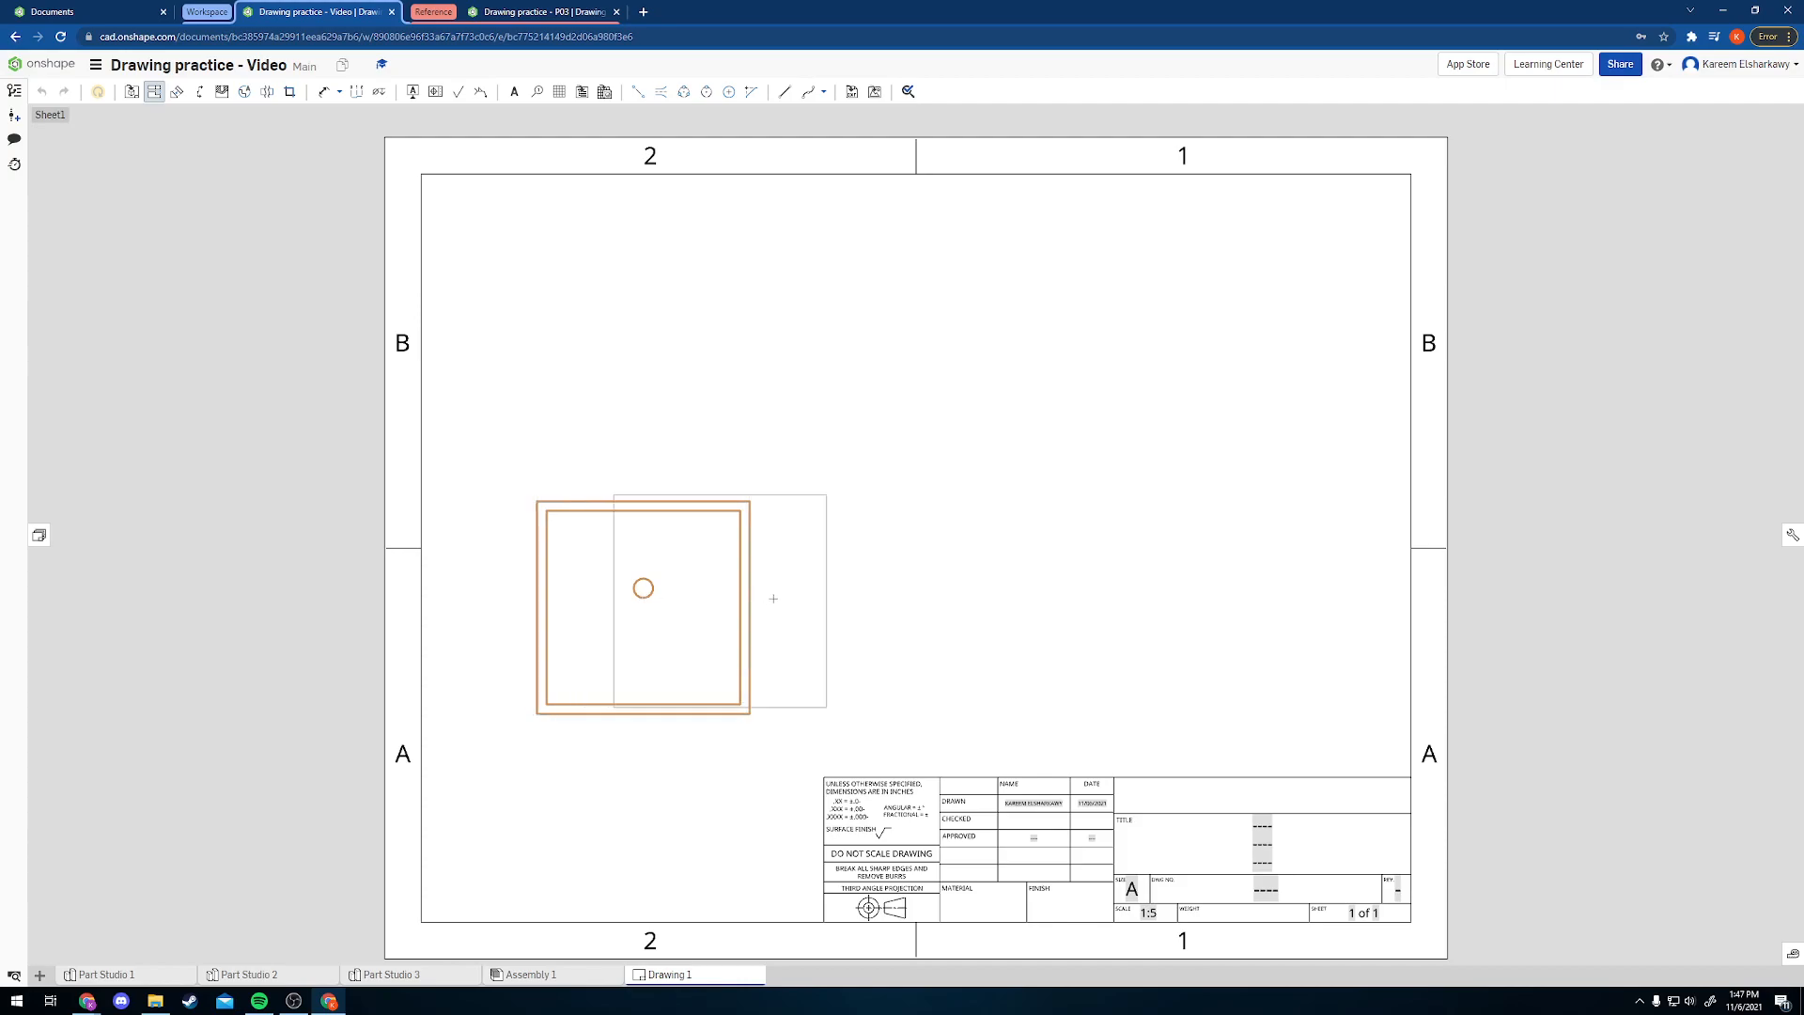
- Project a side view to the right of the front view, and an isometric view in the sheet's upper-right area
left_click(897, 609)
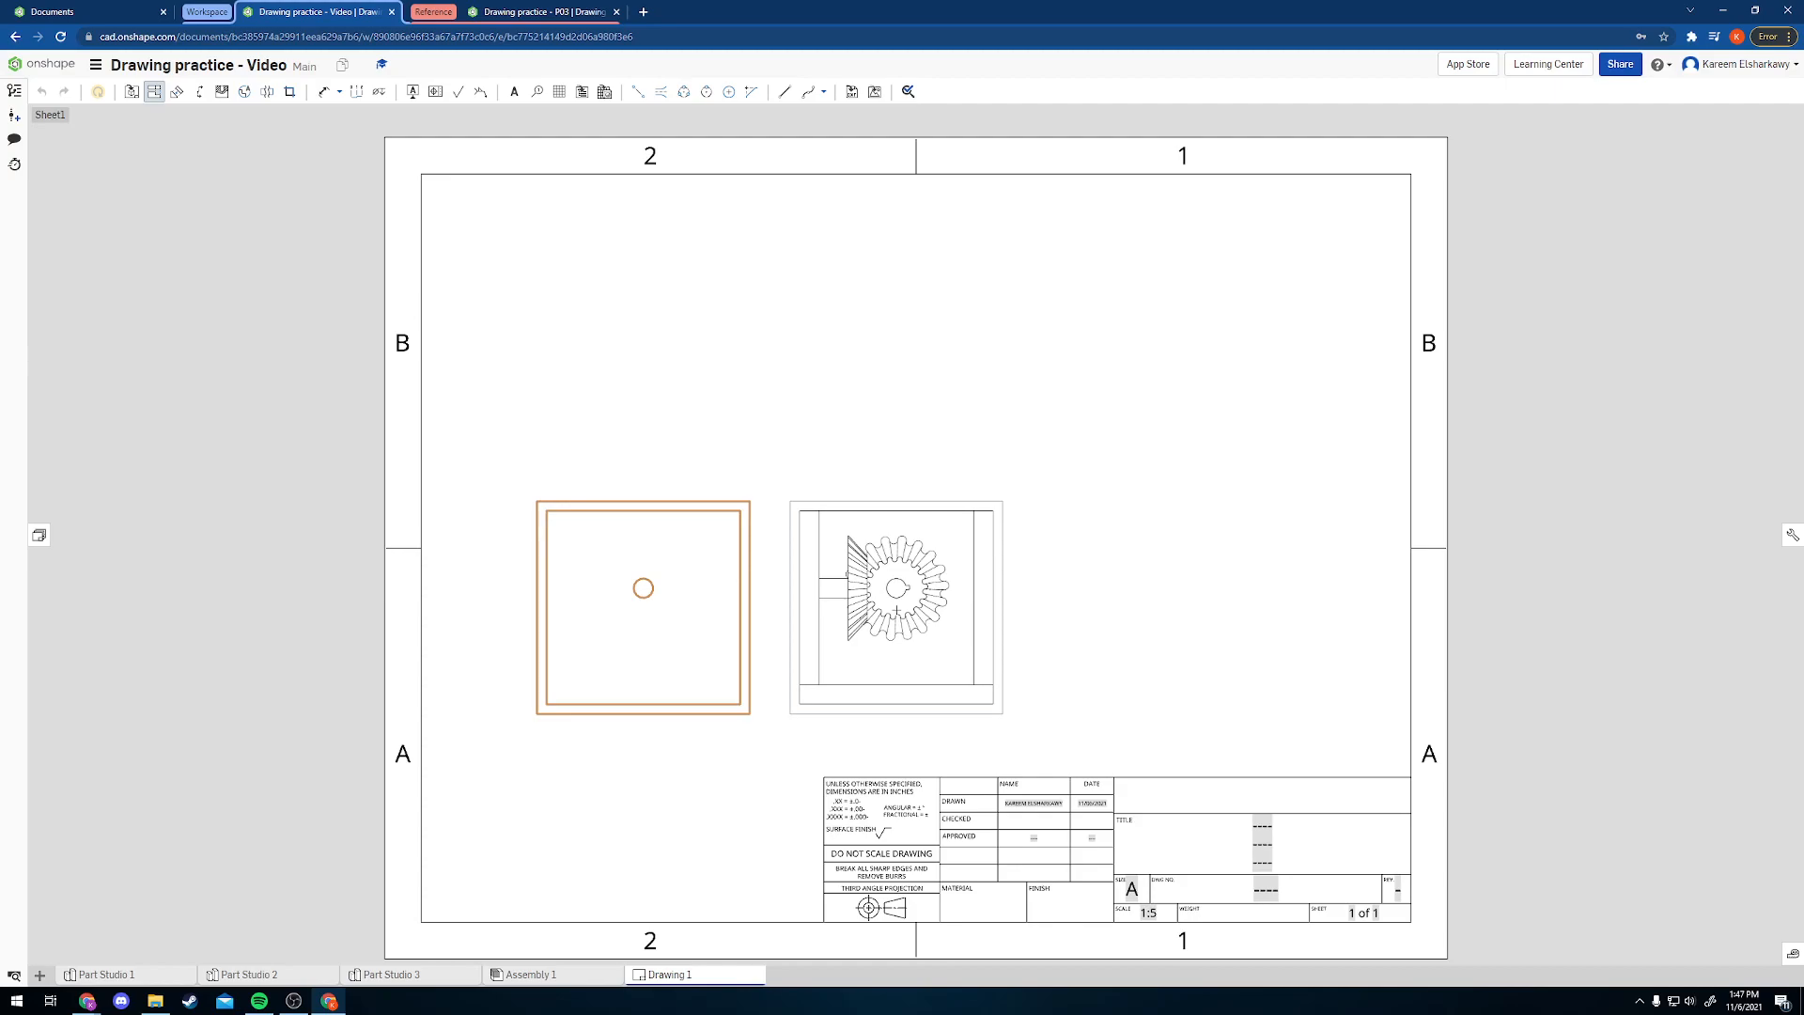
left_click(896, 610)
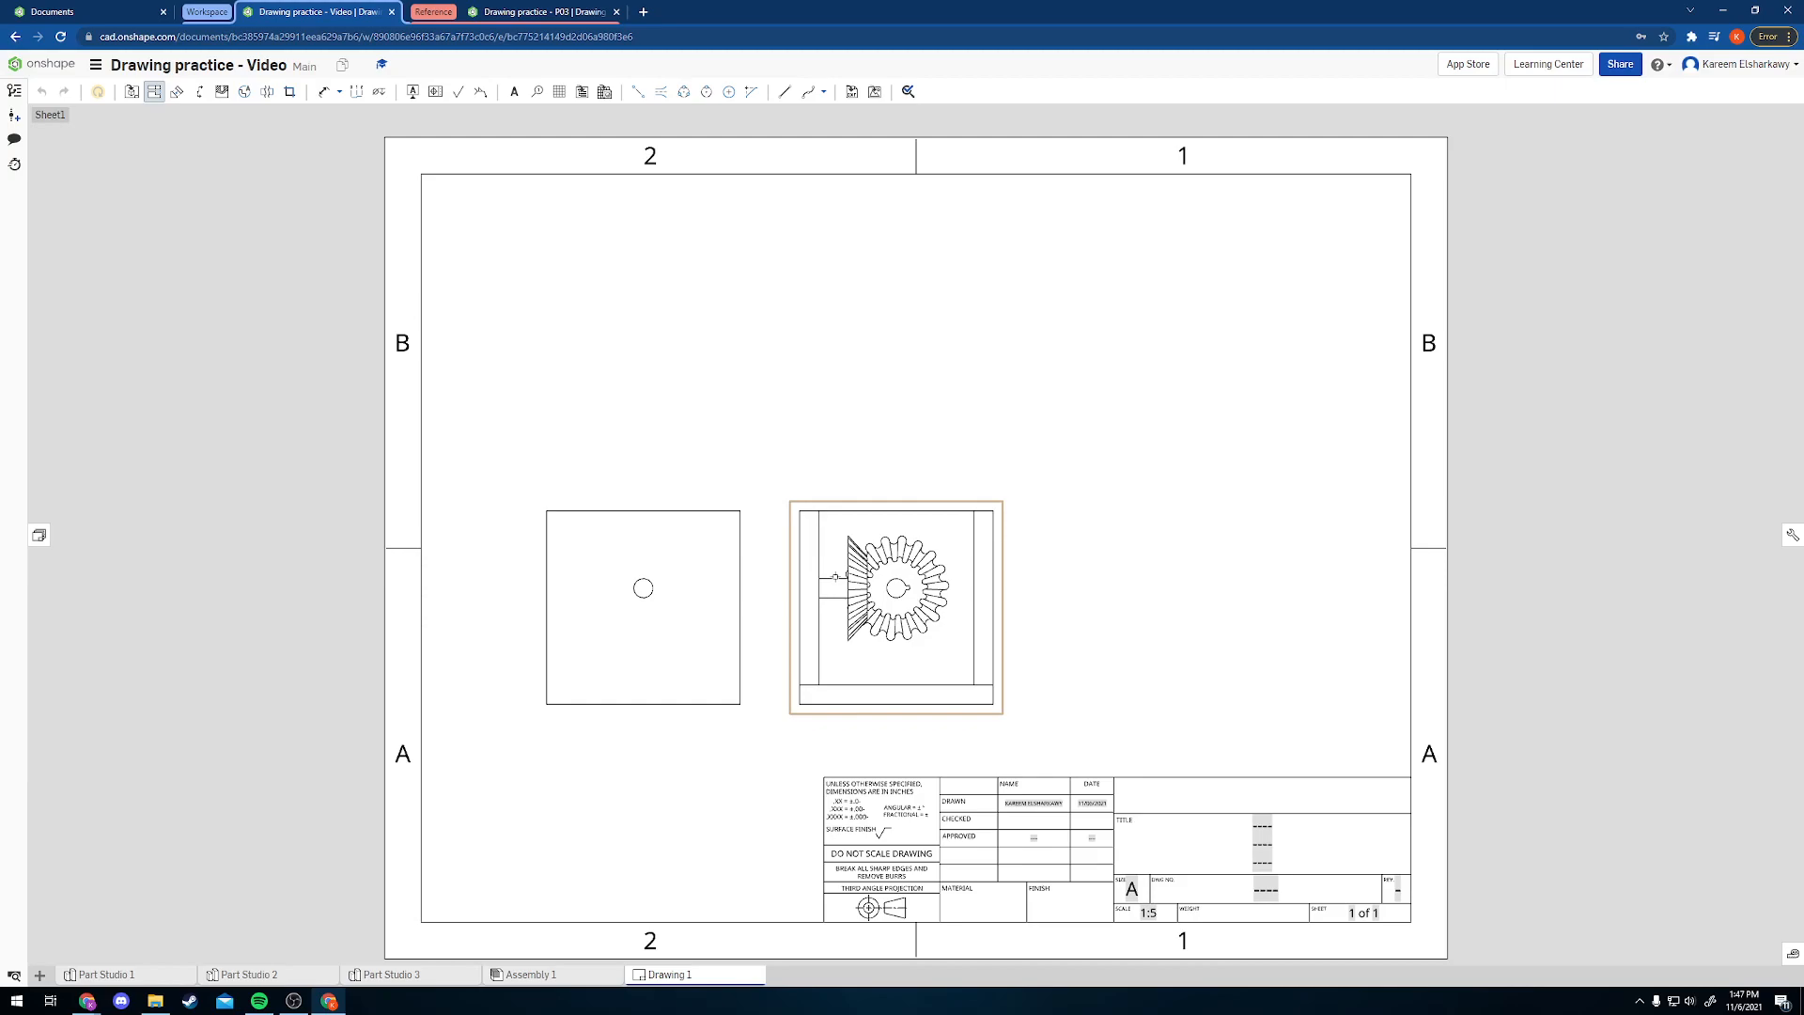
mouse_move(835, 577)
left_mouse_down()
mouse_move(770, 546)
mouse_move(724, 582)
mouse_move(810, 567)
mouse_move(868, 594)
left_mouse_up()
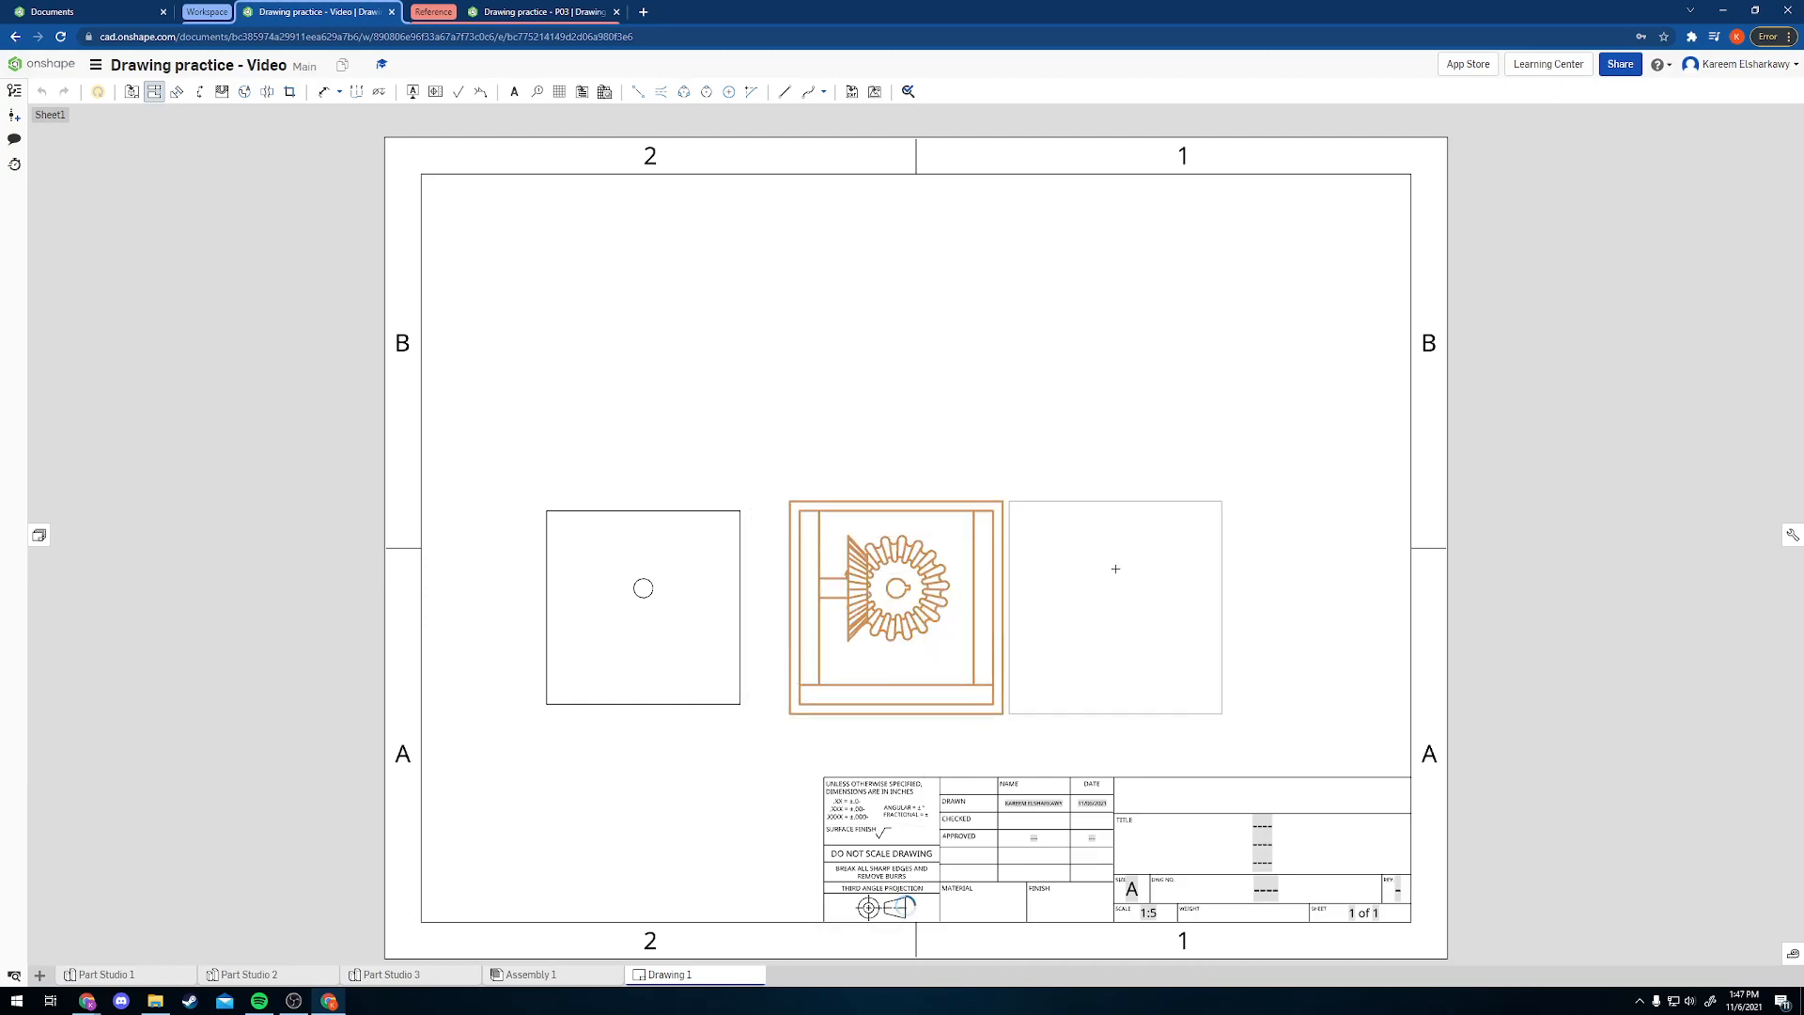
left_click(1170, 567)
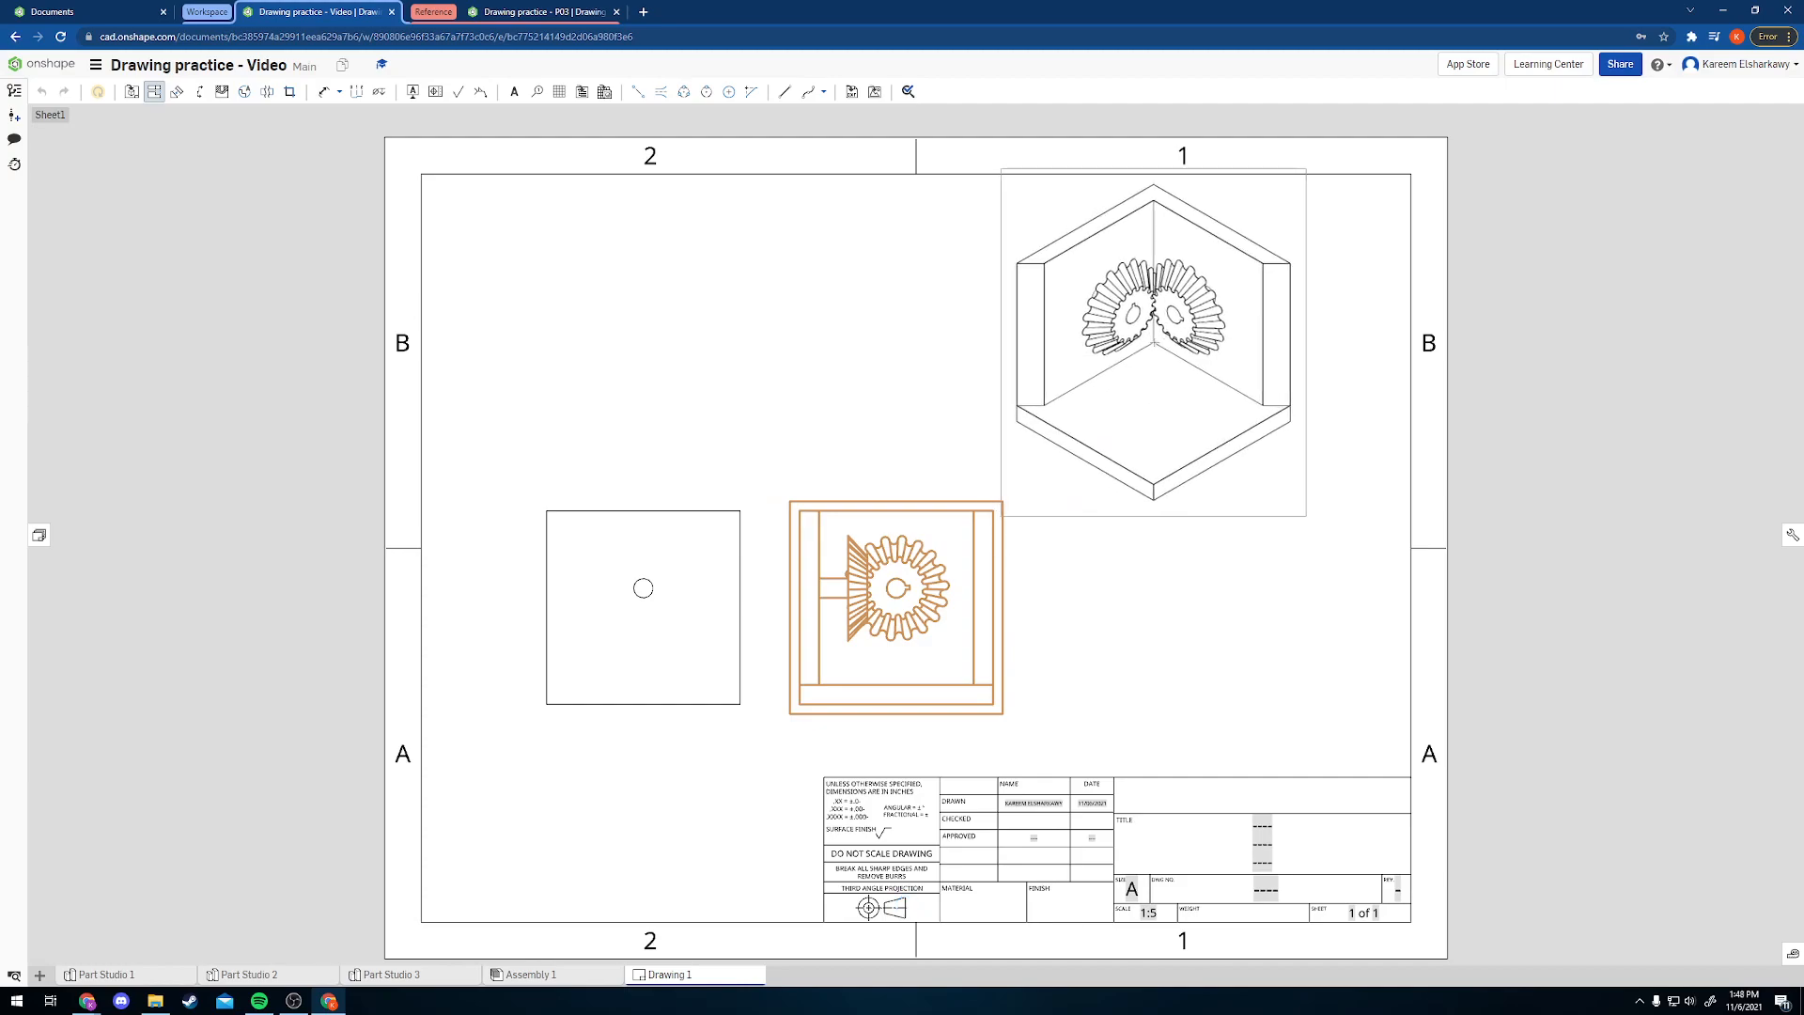
left_click(906, 346)
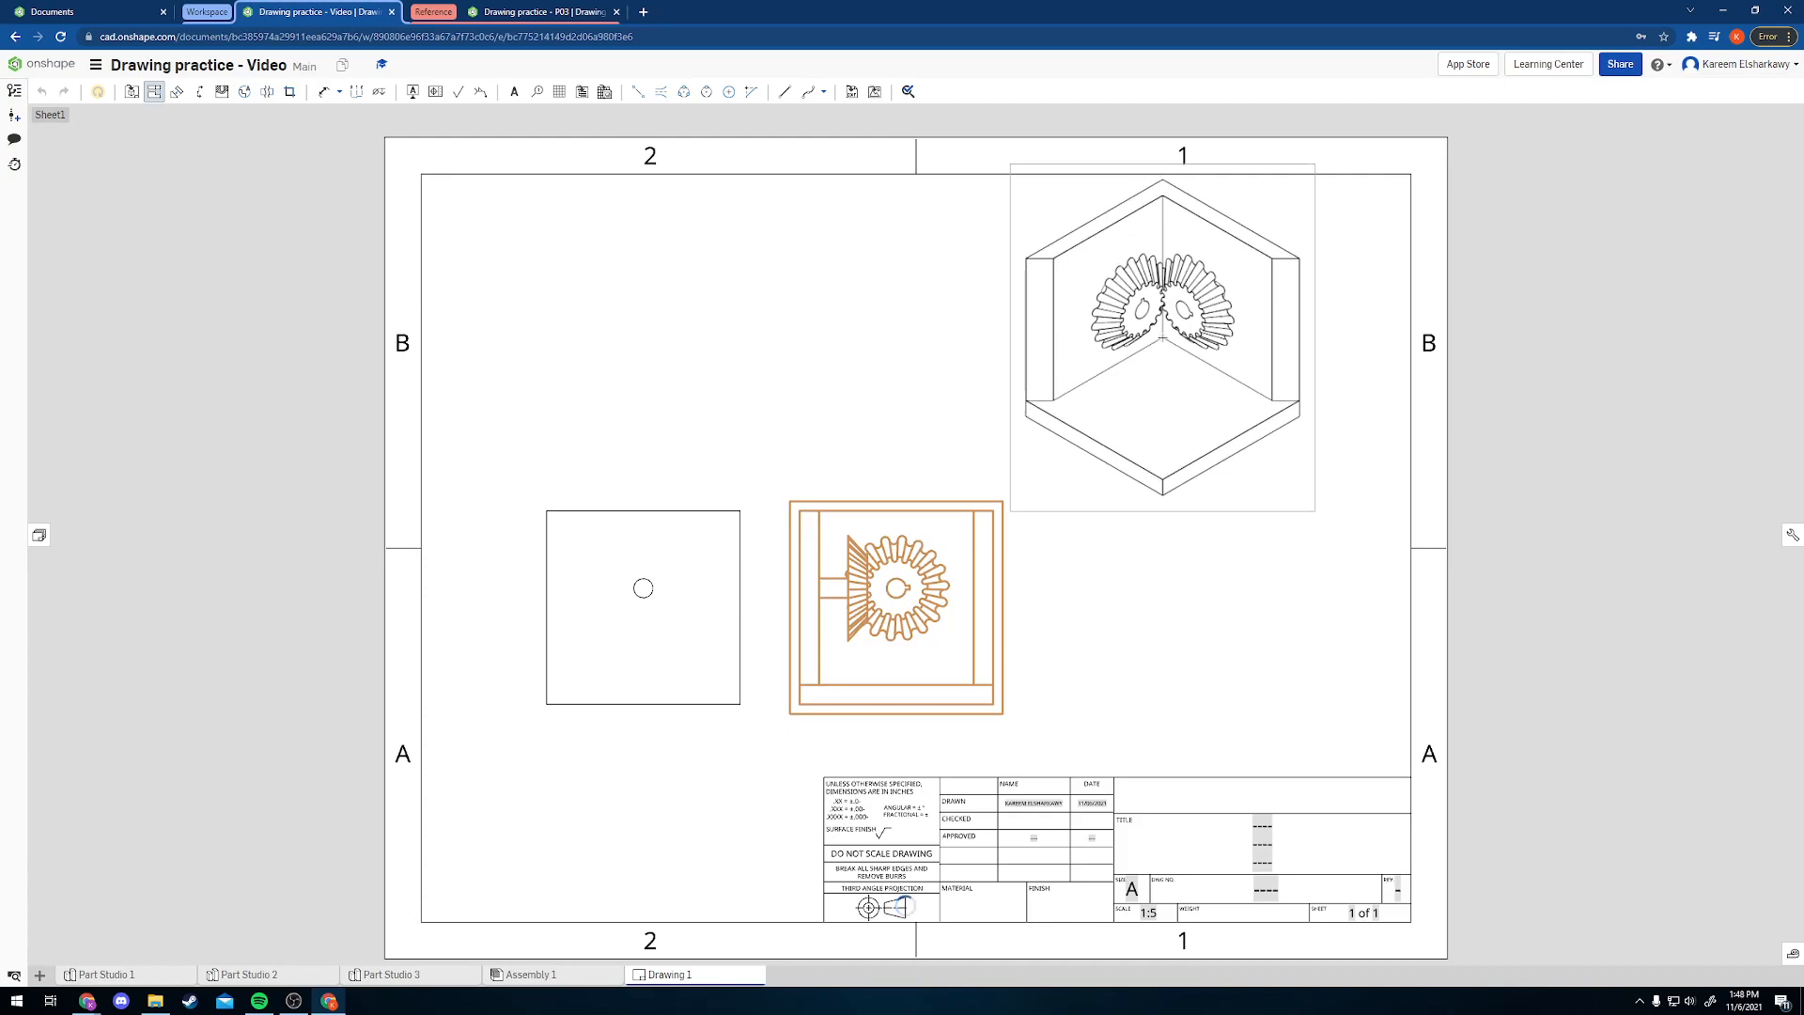
left_click(1064, 409)
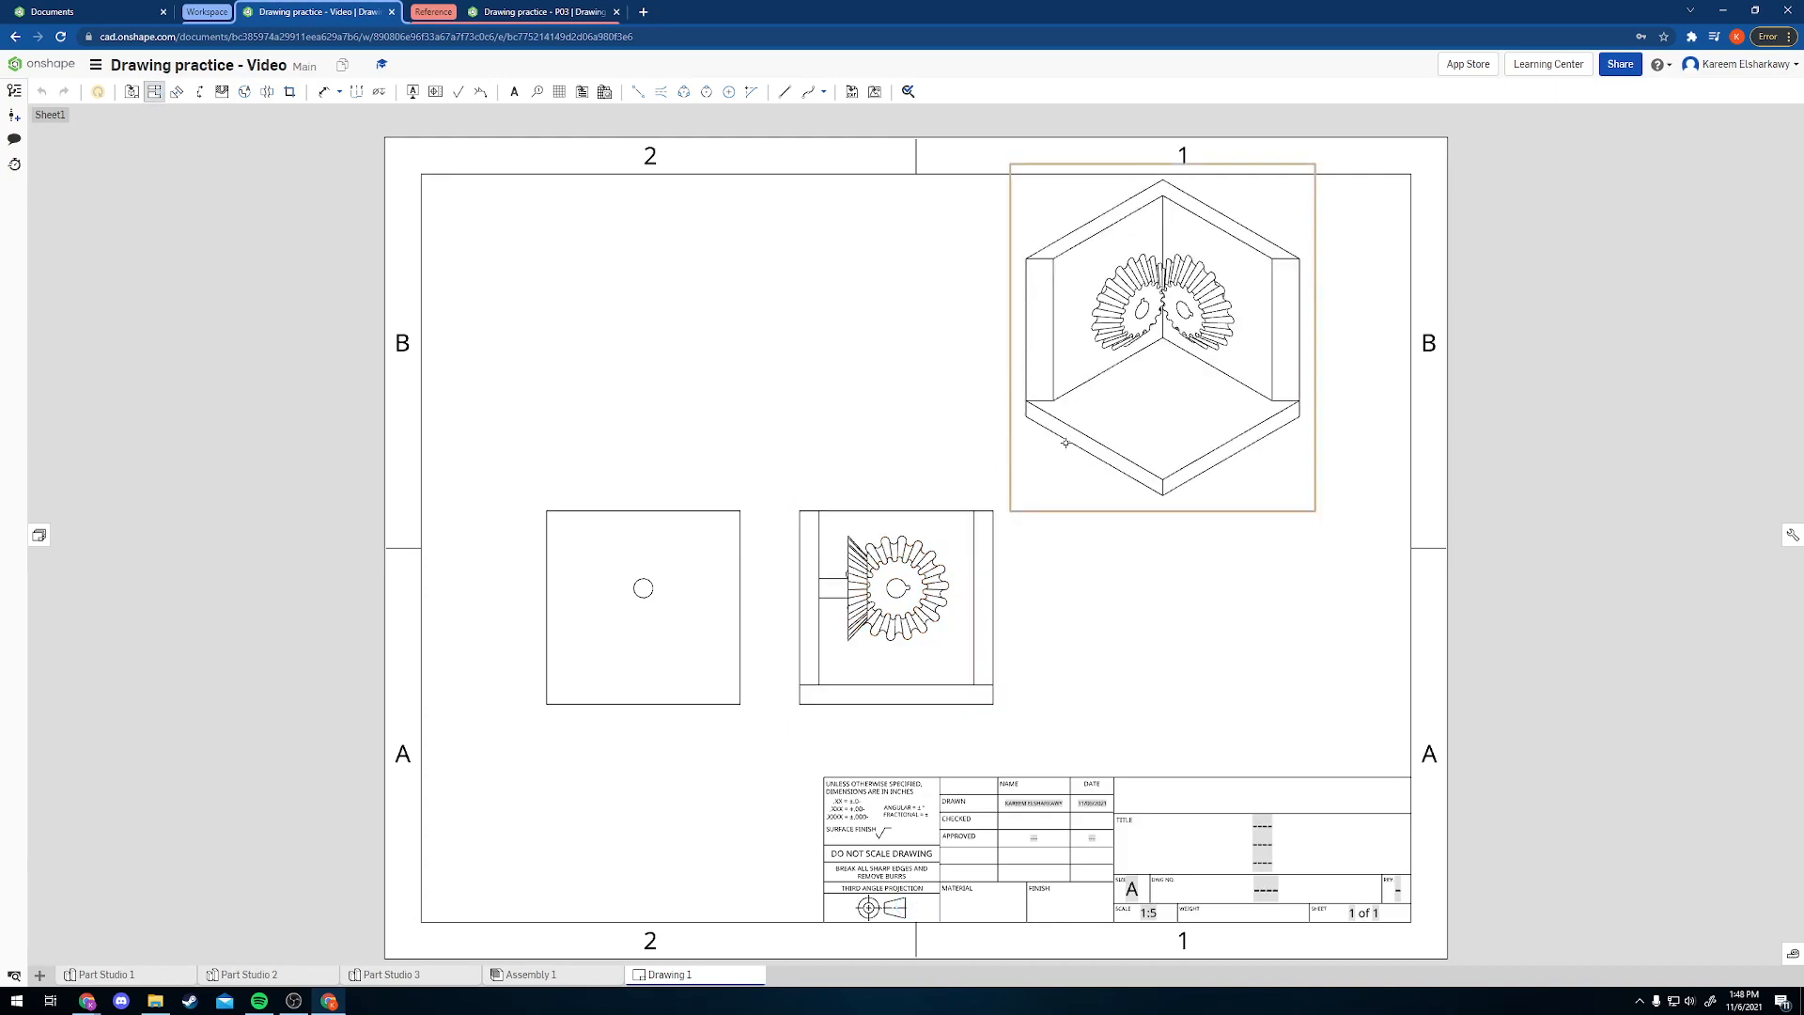
key("Escape")
- Shift the front and side views lower on the sheet and move the isometric view above the front view
left_click_drag(846, 609, 842, 632)
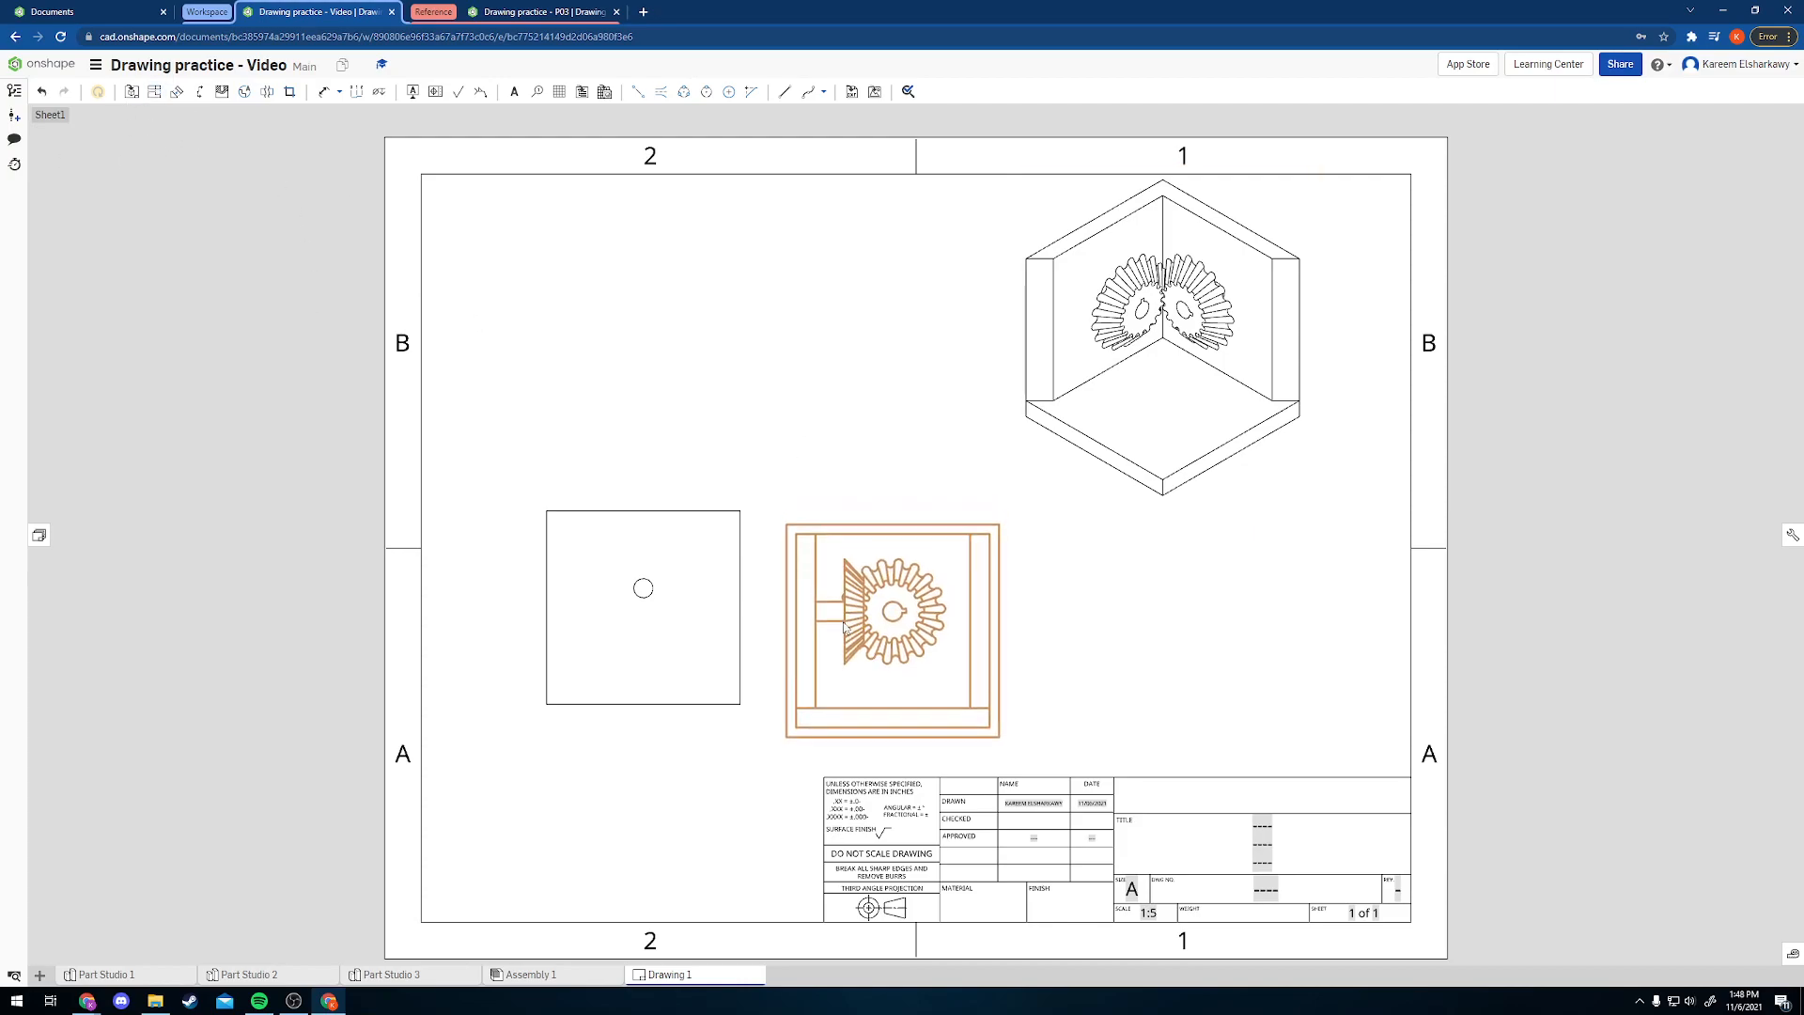
left_click_drag(677, 624, 672, 640)
left_click_drag(856, 654, 856, 677)
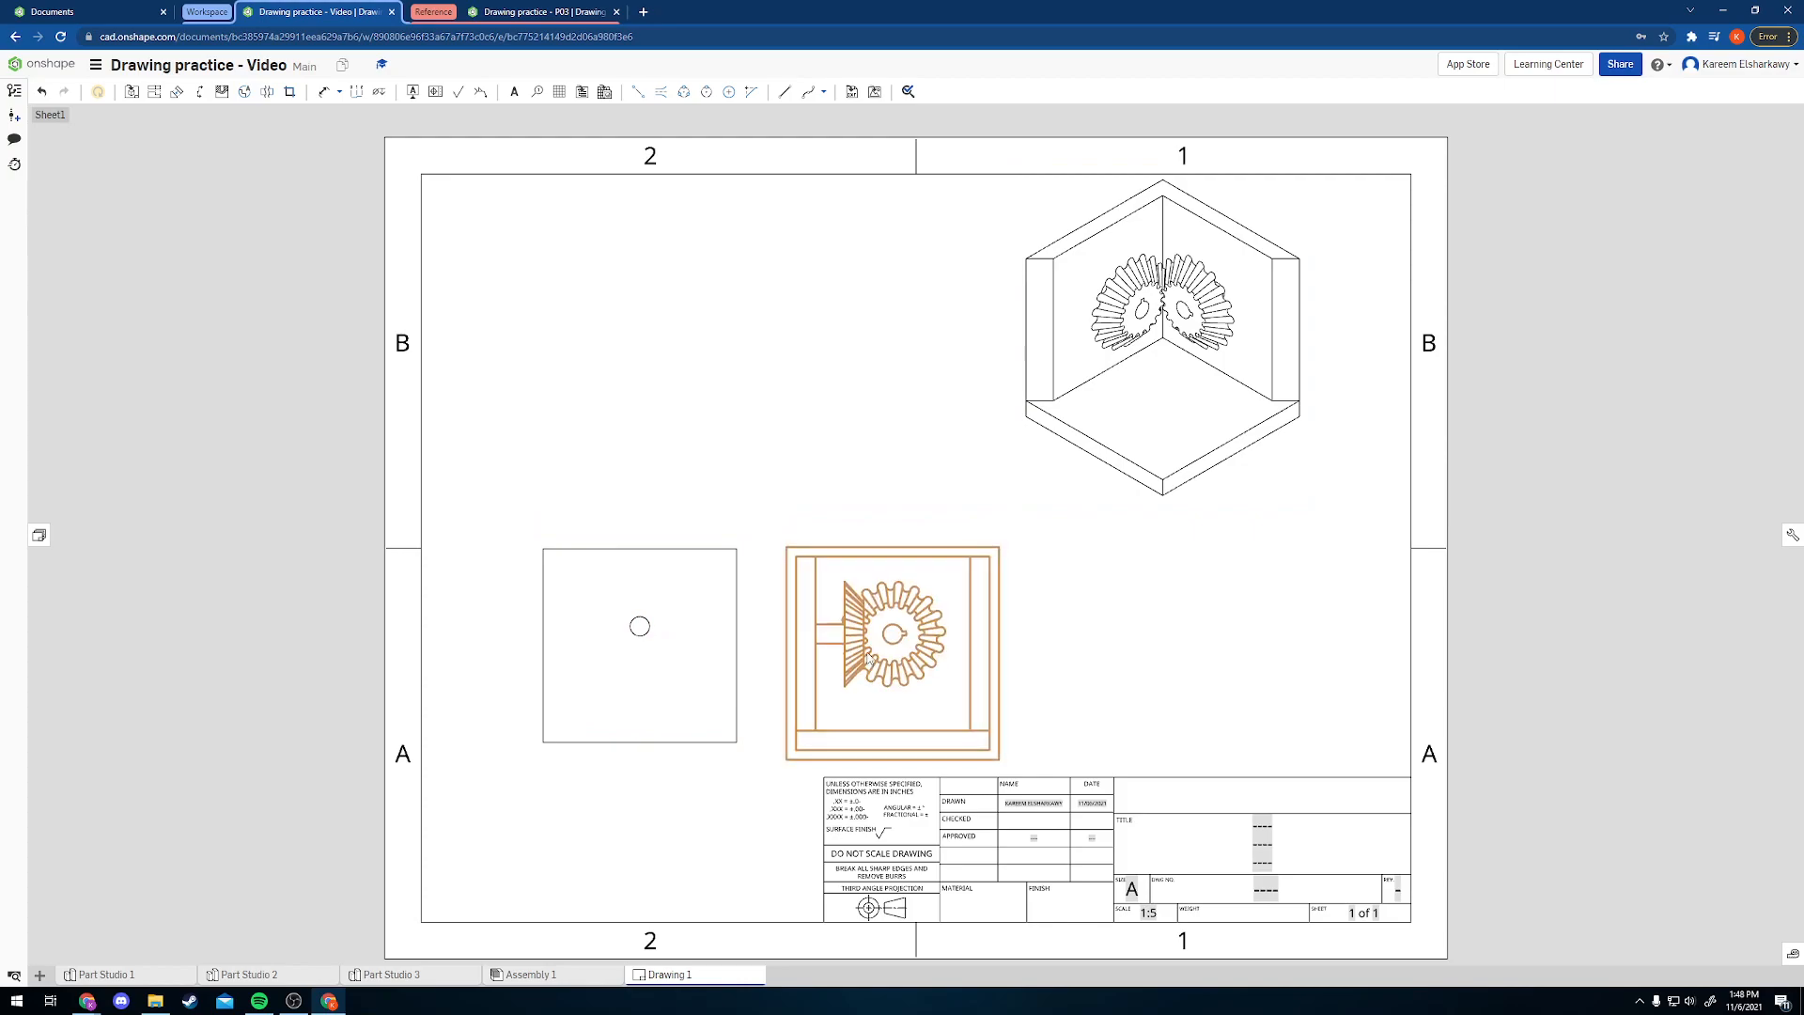
left_click_drag(1177, 374, 646, 393)
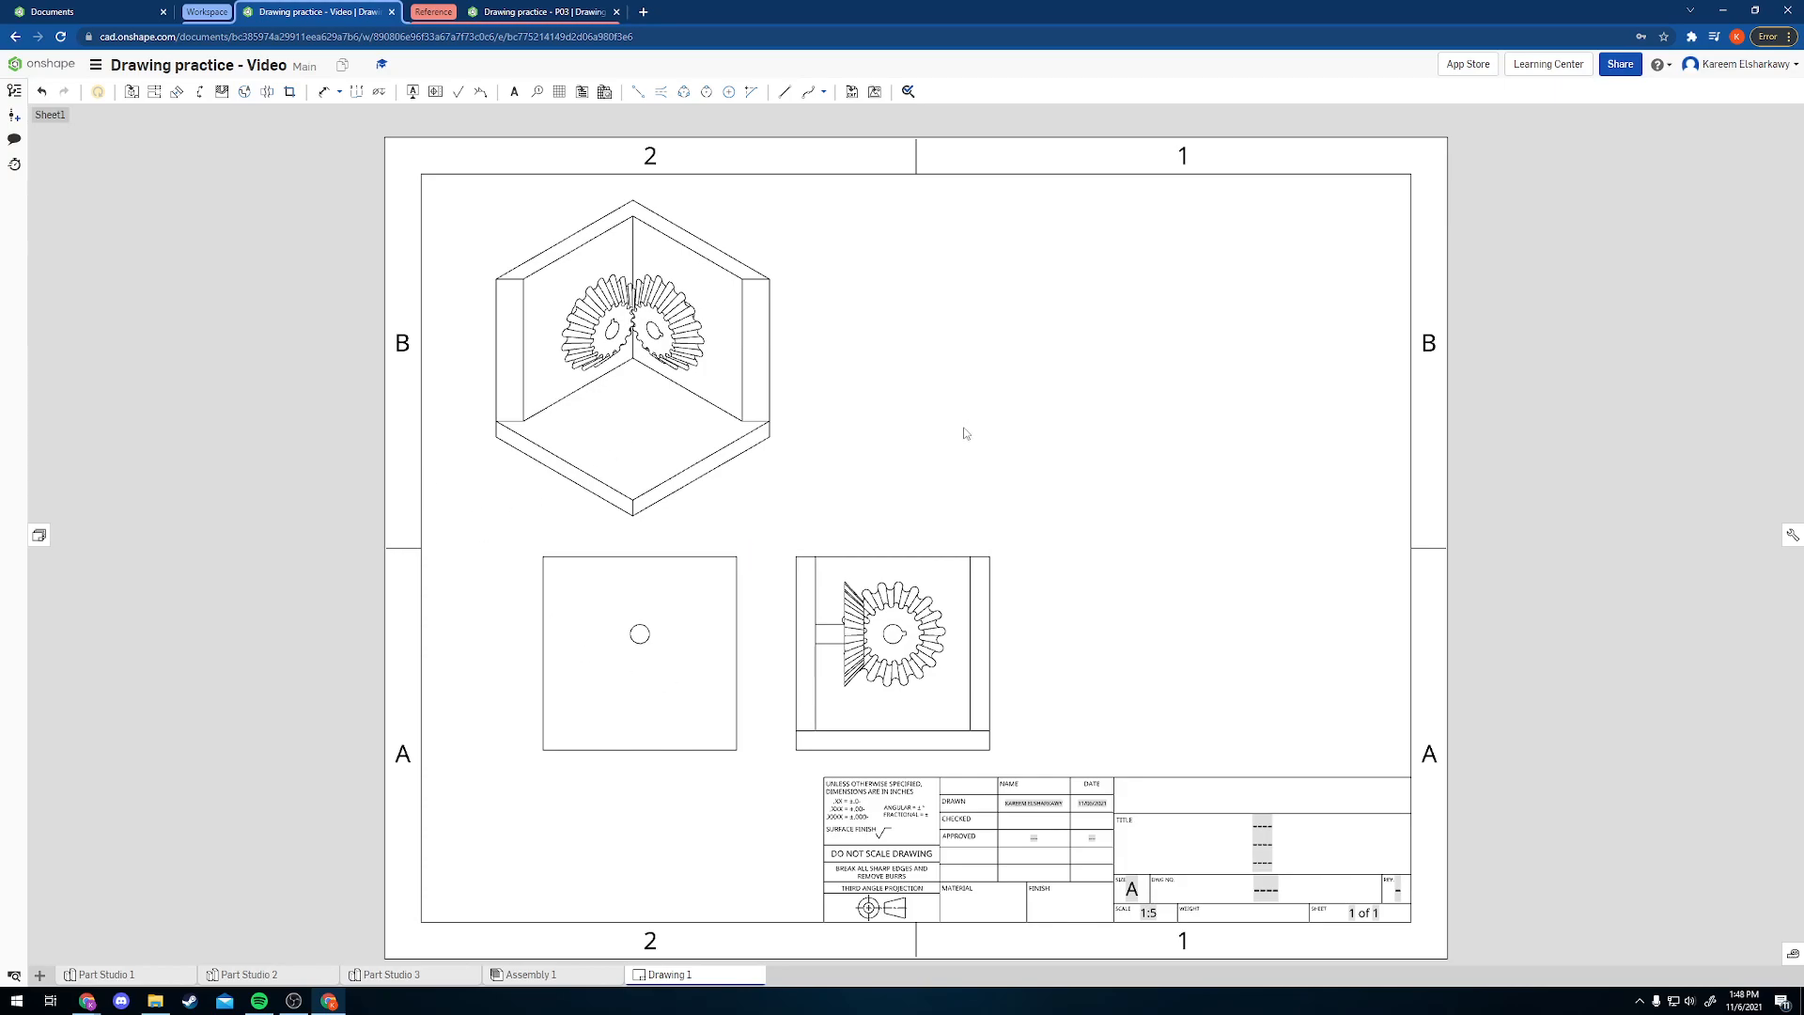
- Set the isometric view's explode position to Explode 1
double_click(678, 410)
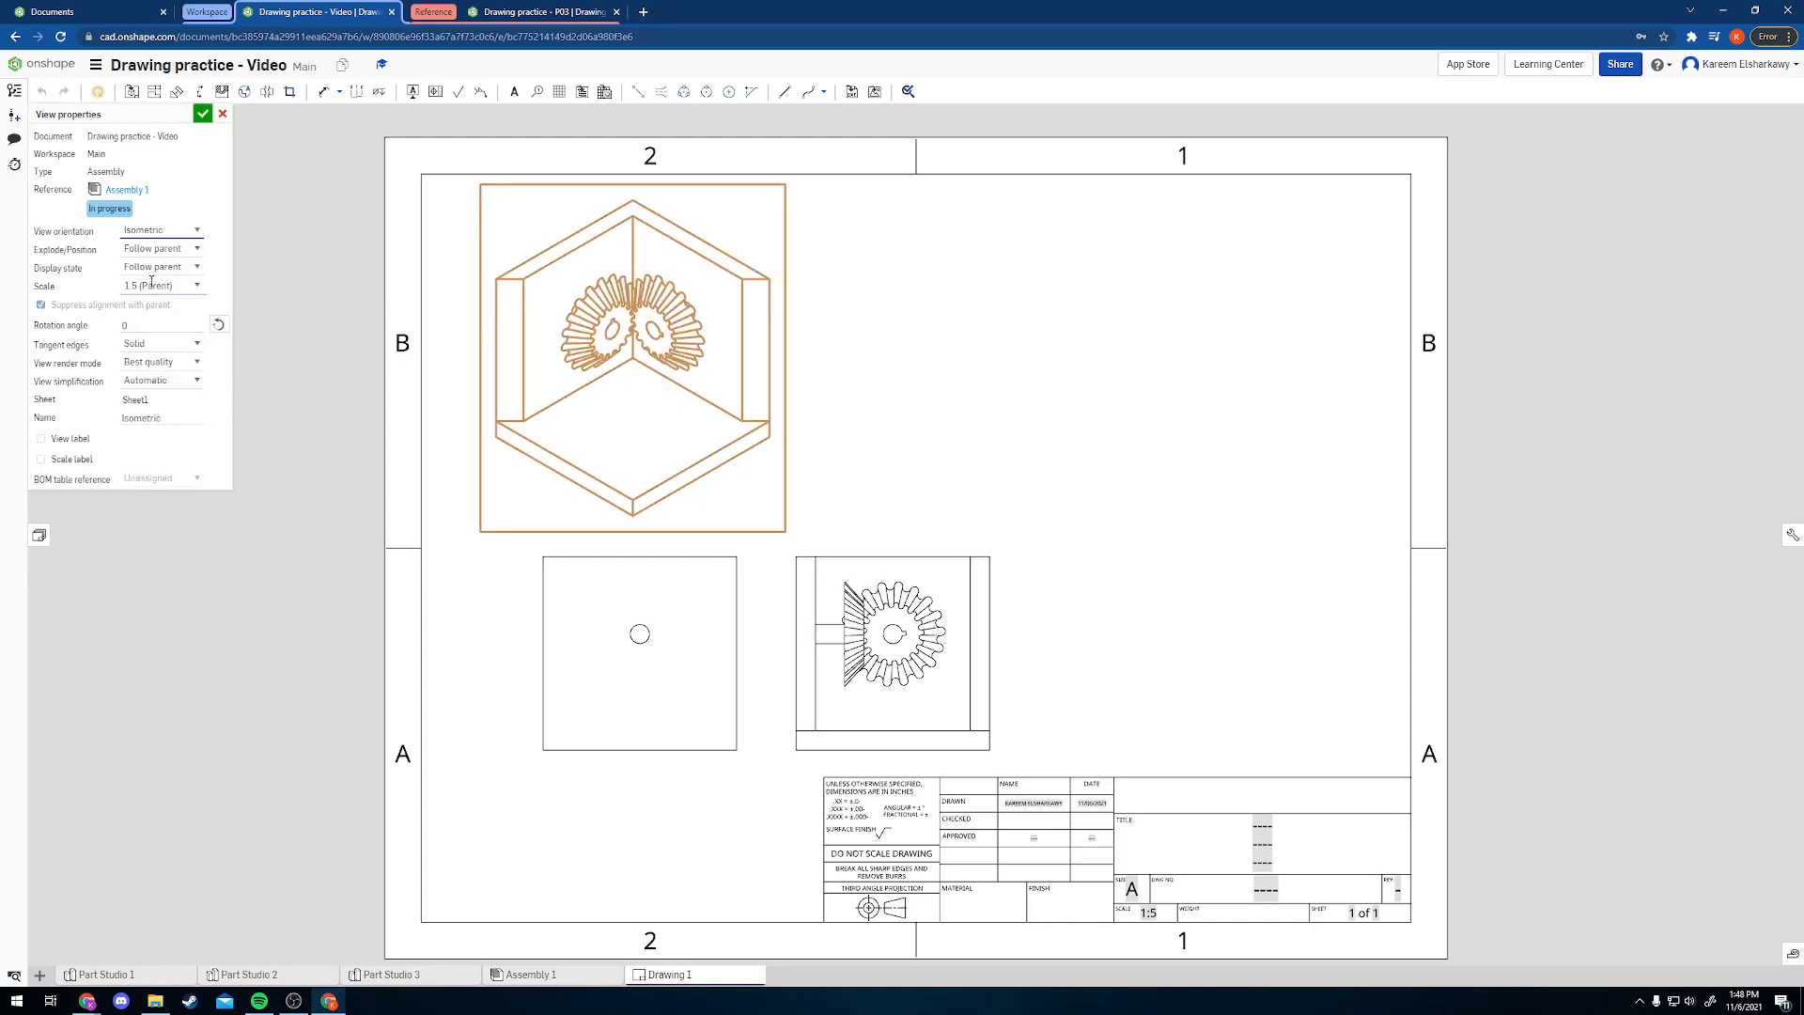
left_click(189, 254)
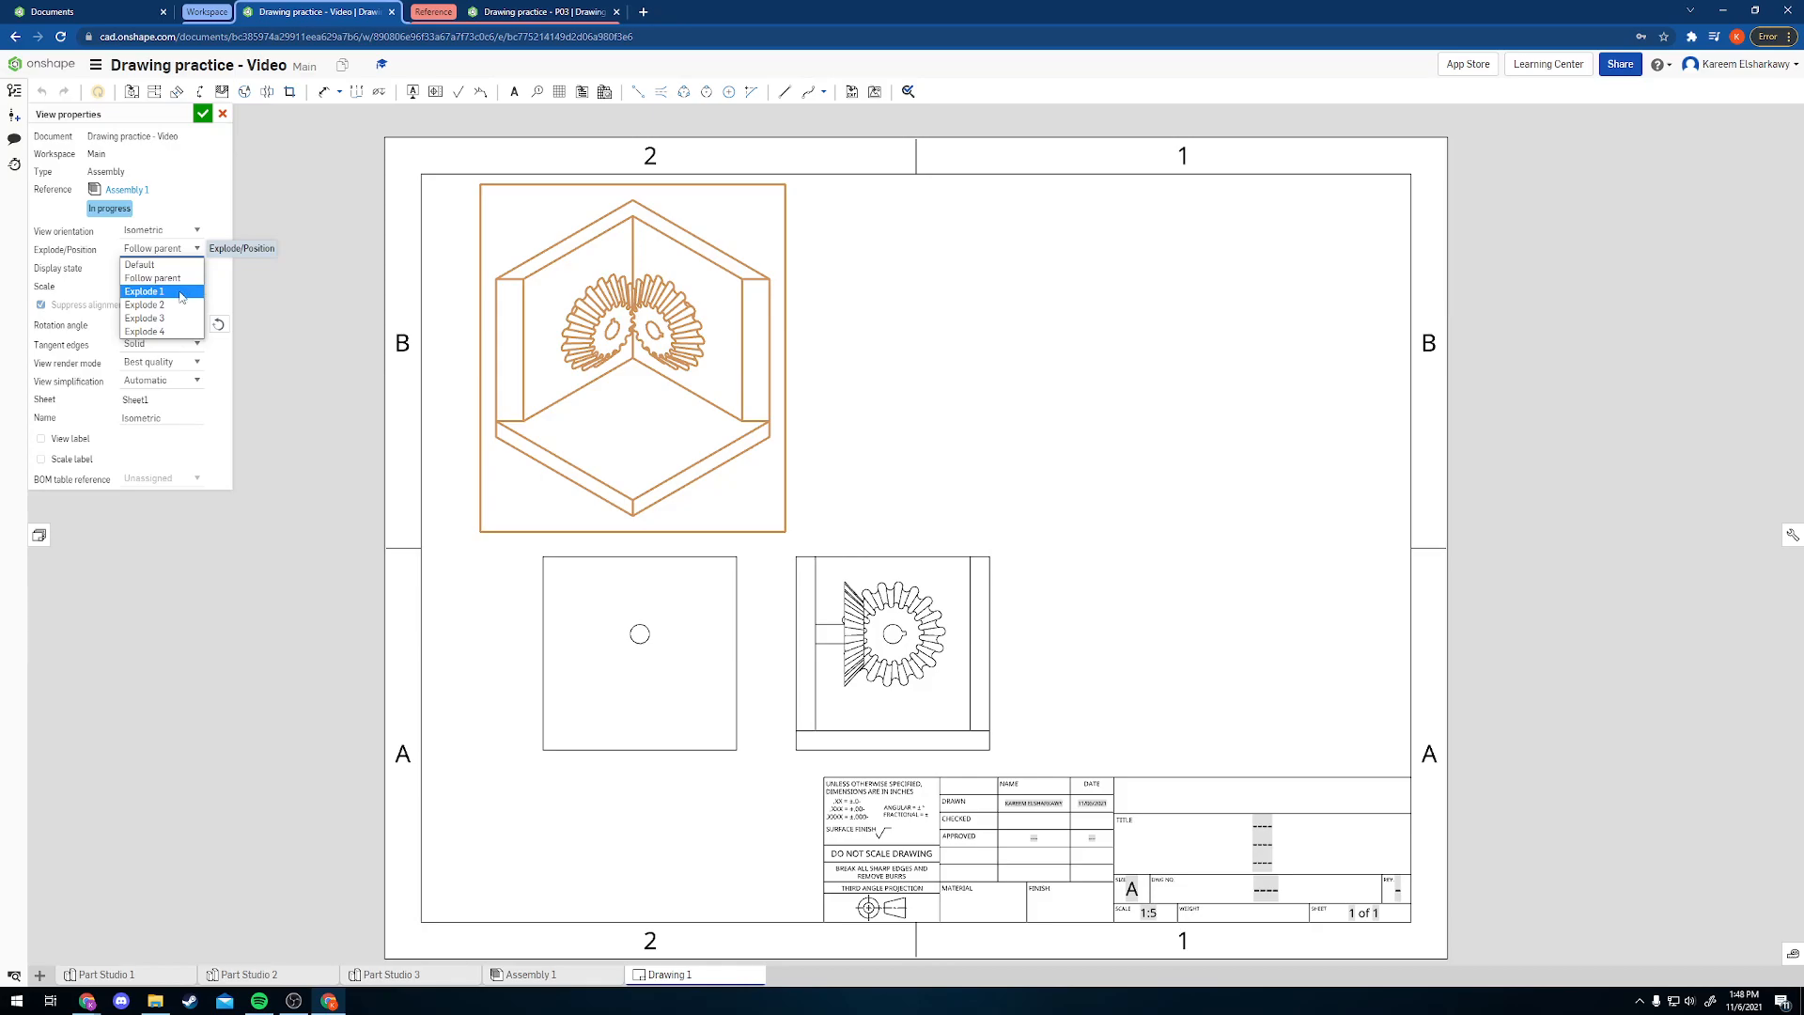
left_click(182, 293)
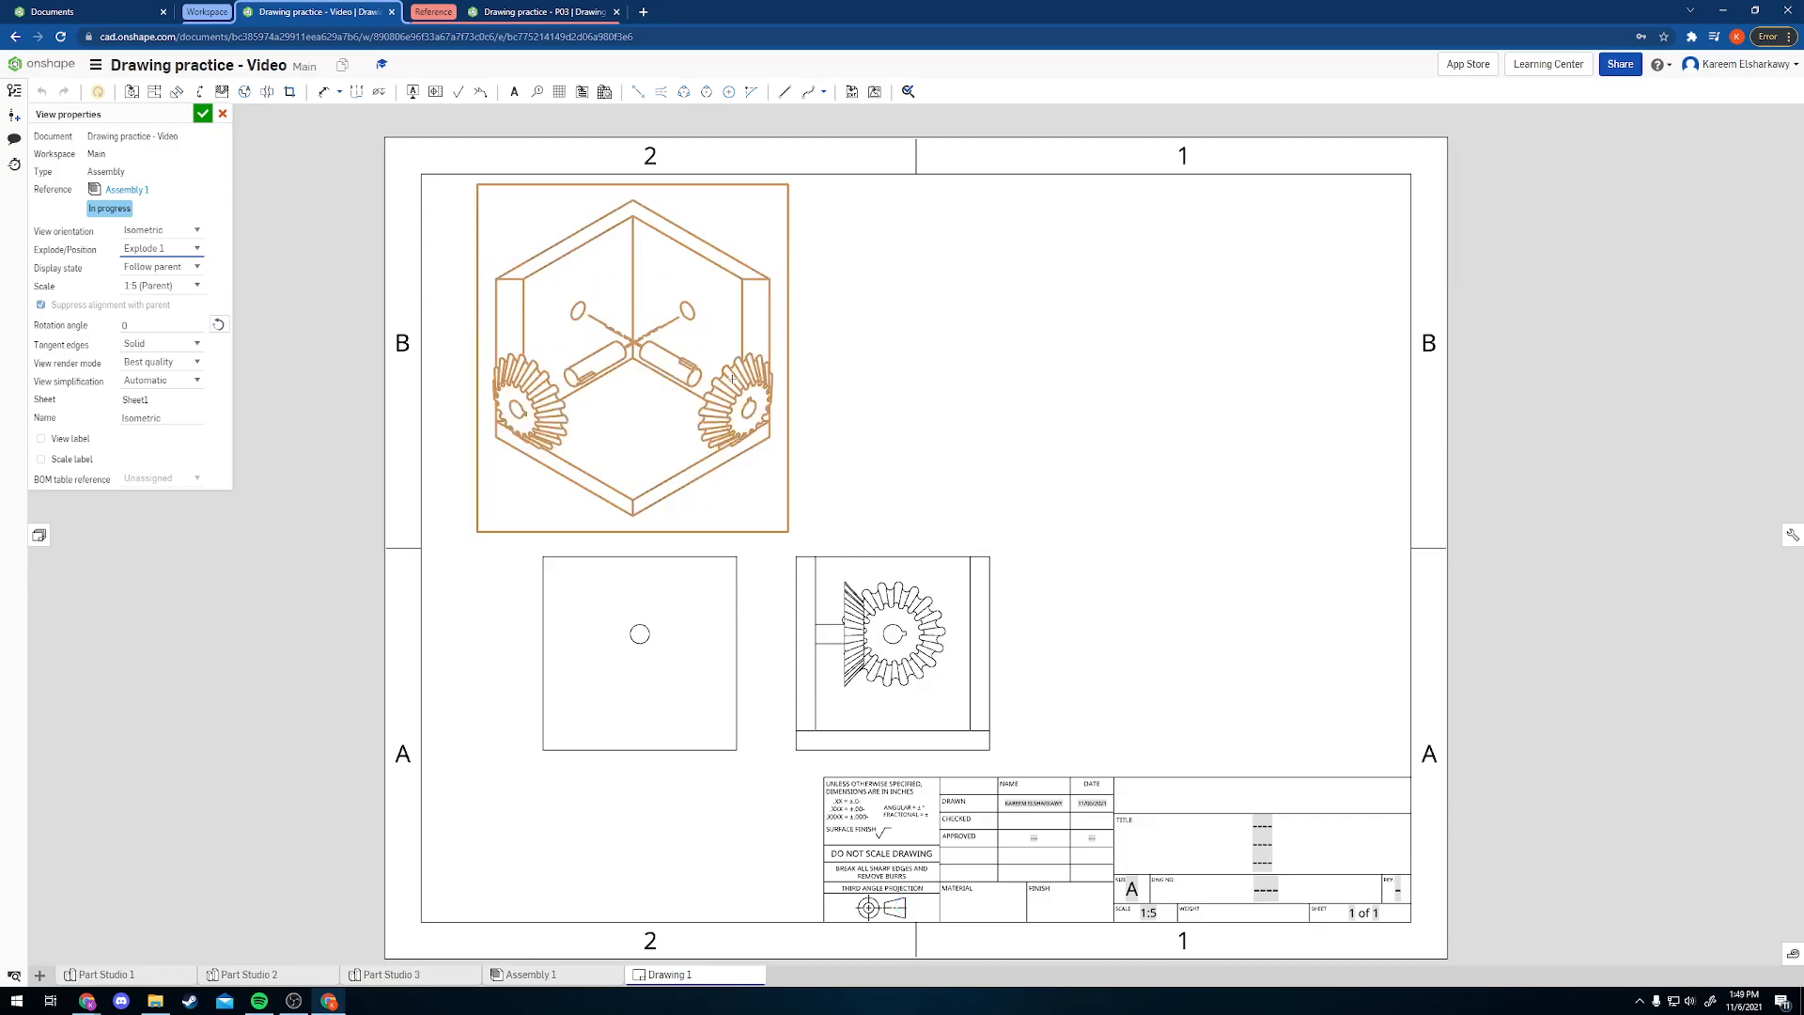
left_click(202, 113)
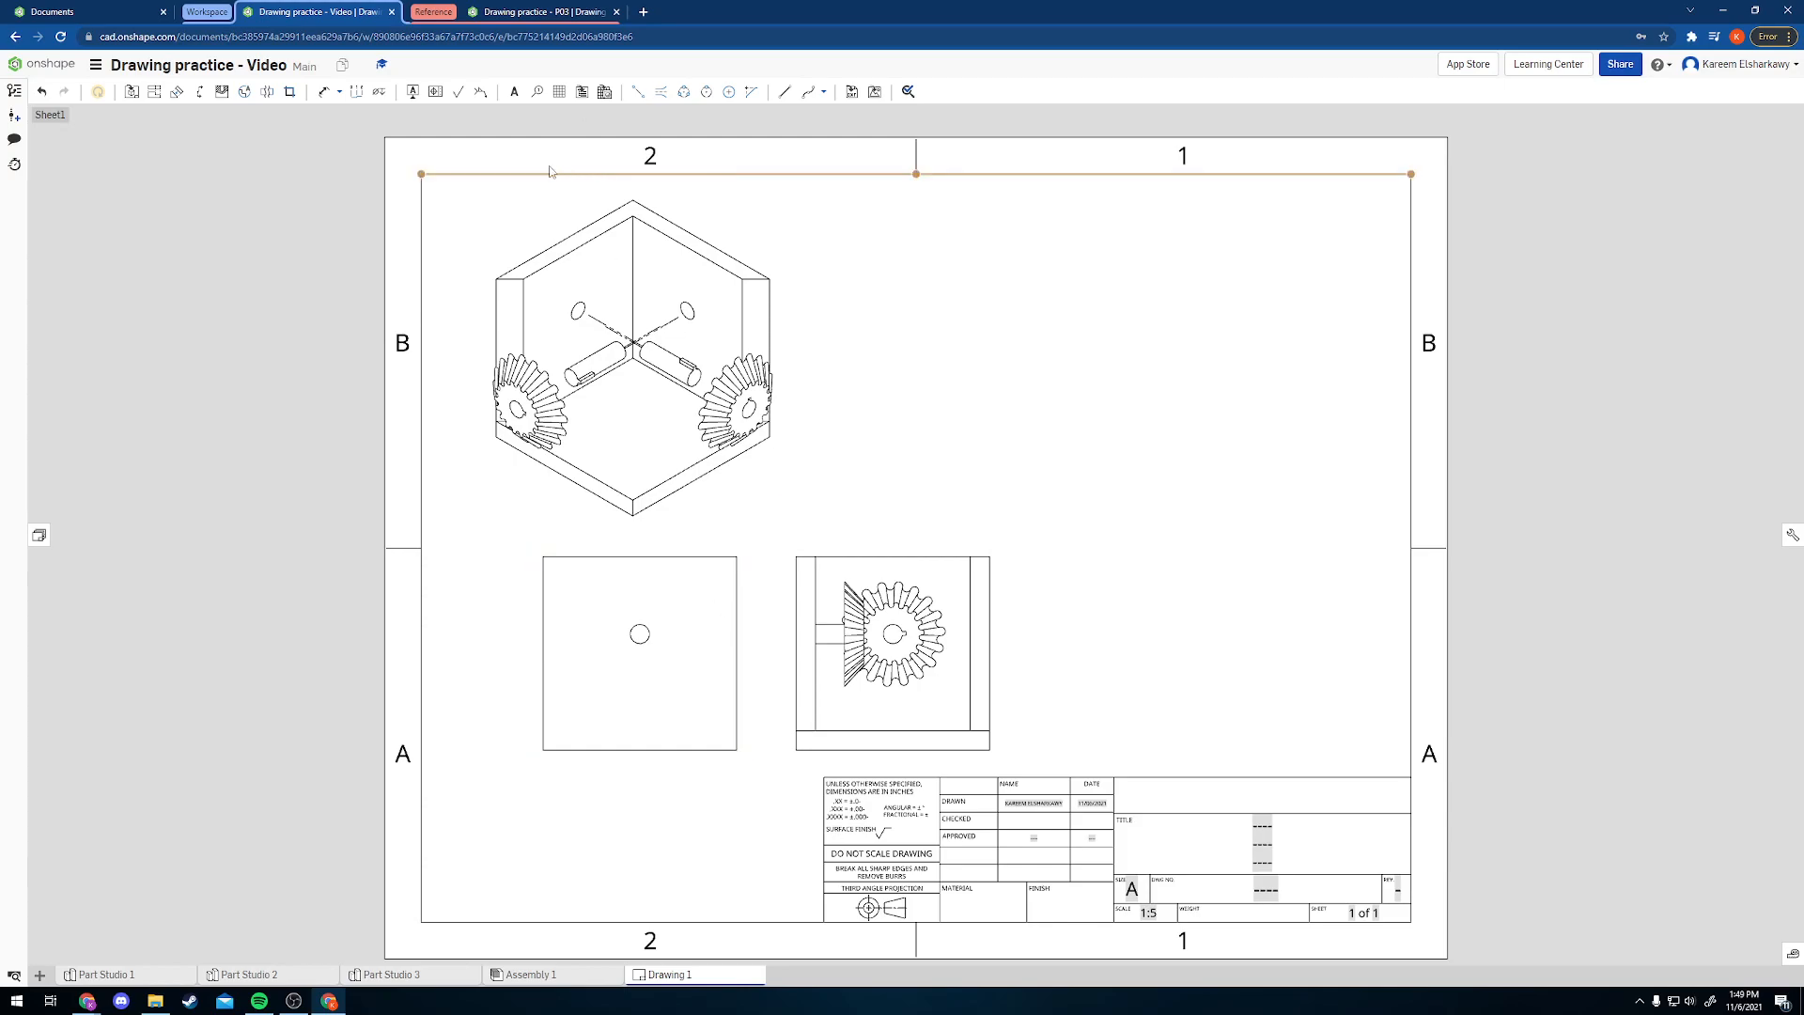
left_click(324, 94)
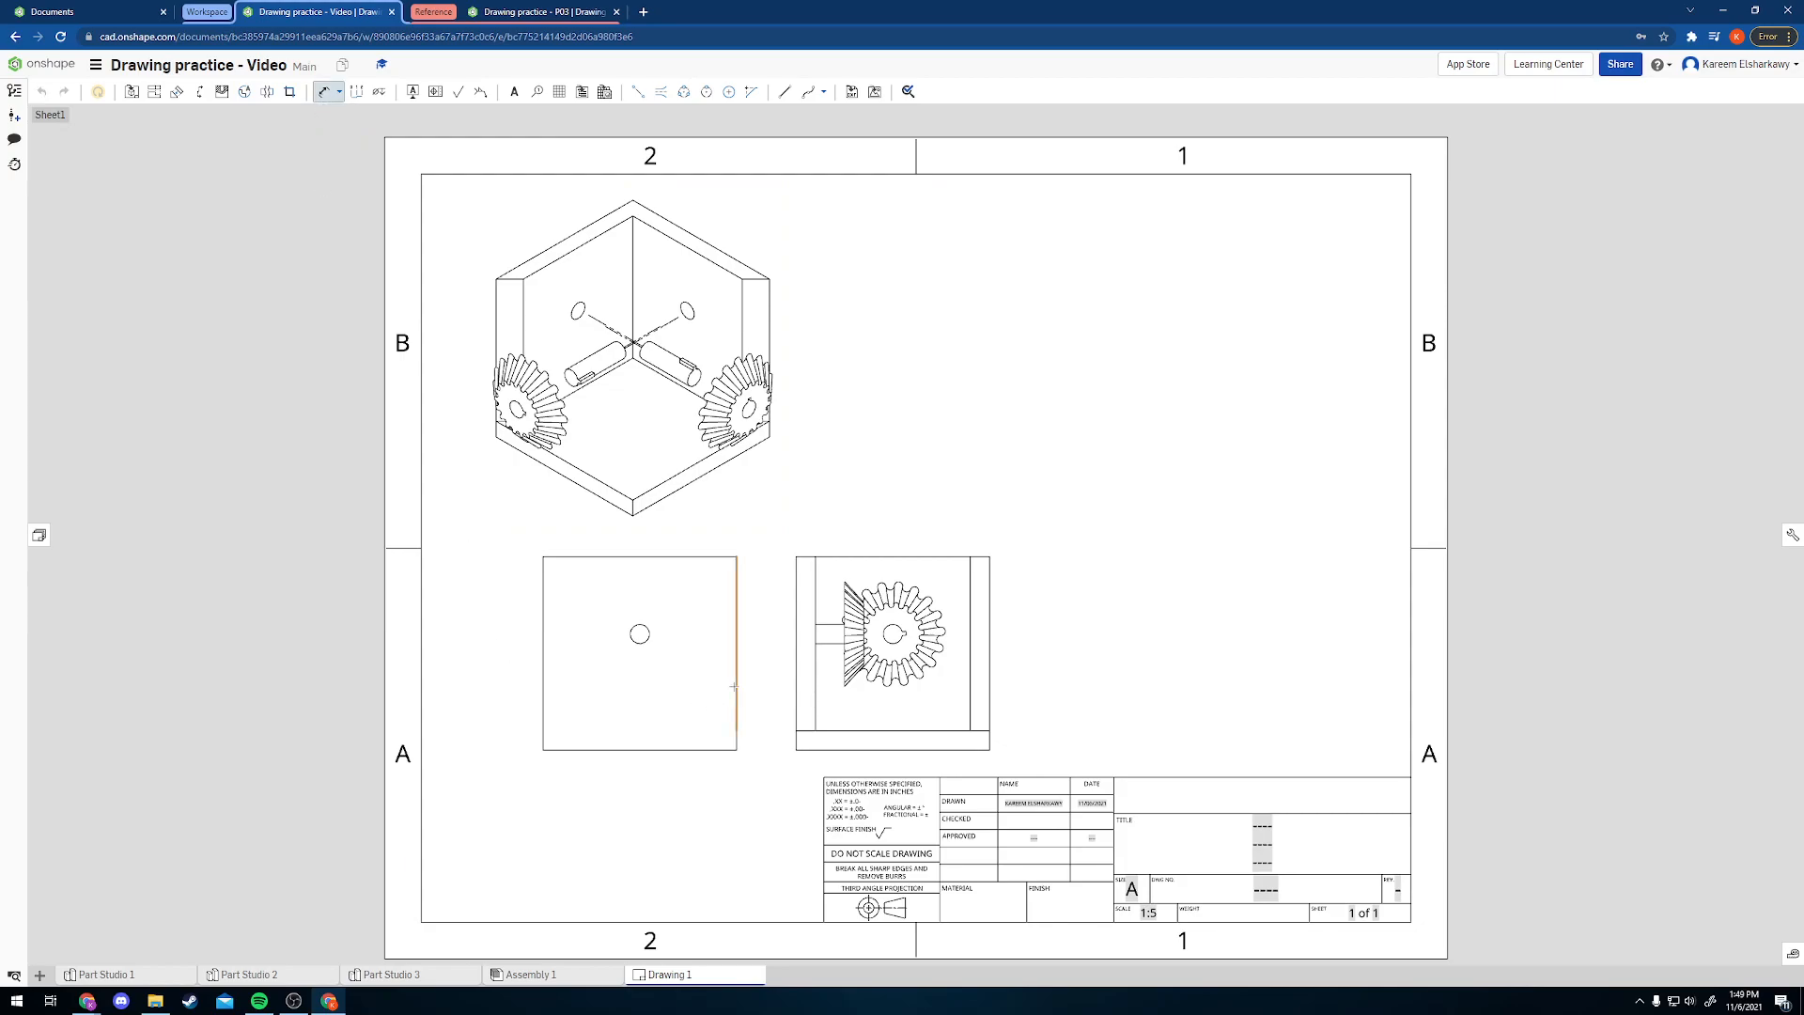
left_click(543, 680)
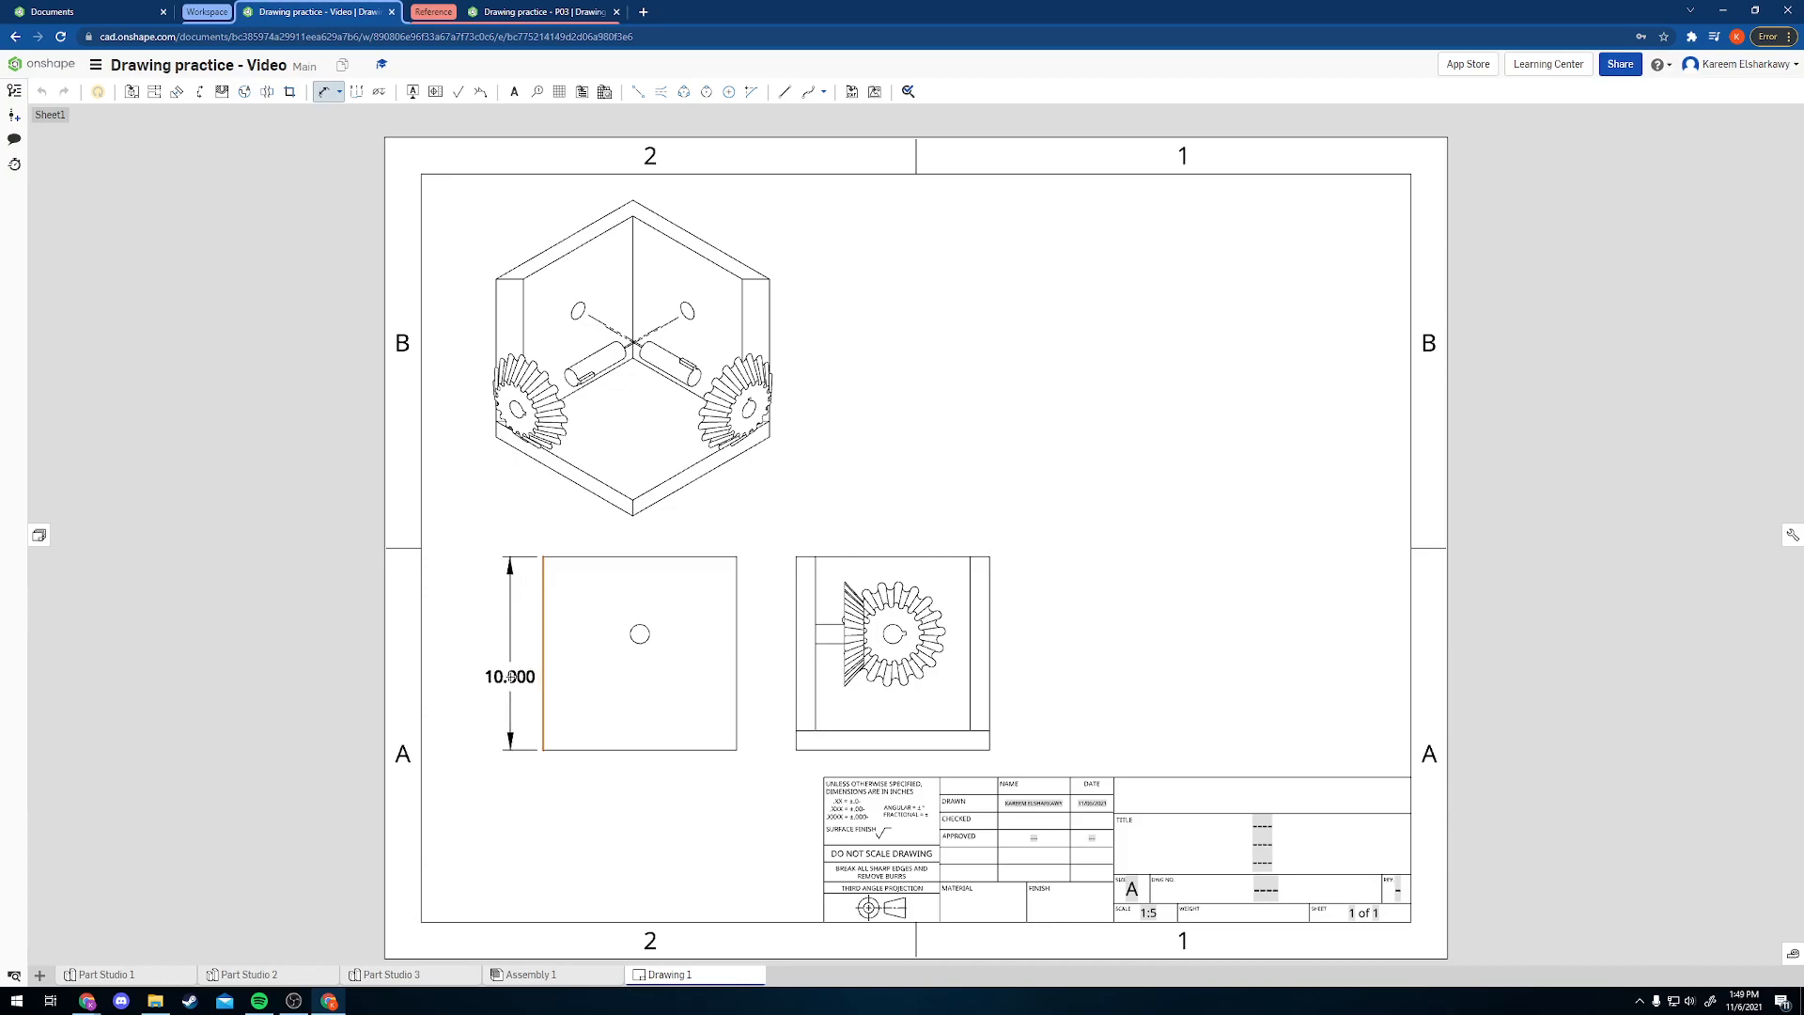
key("Escape")
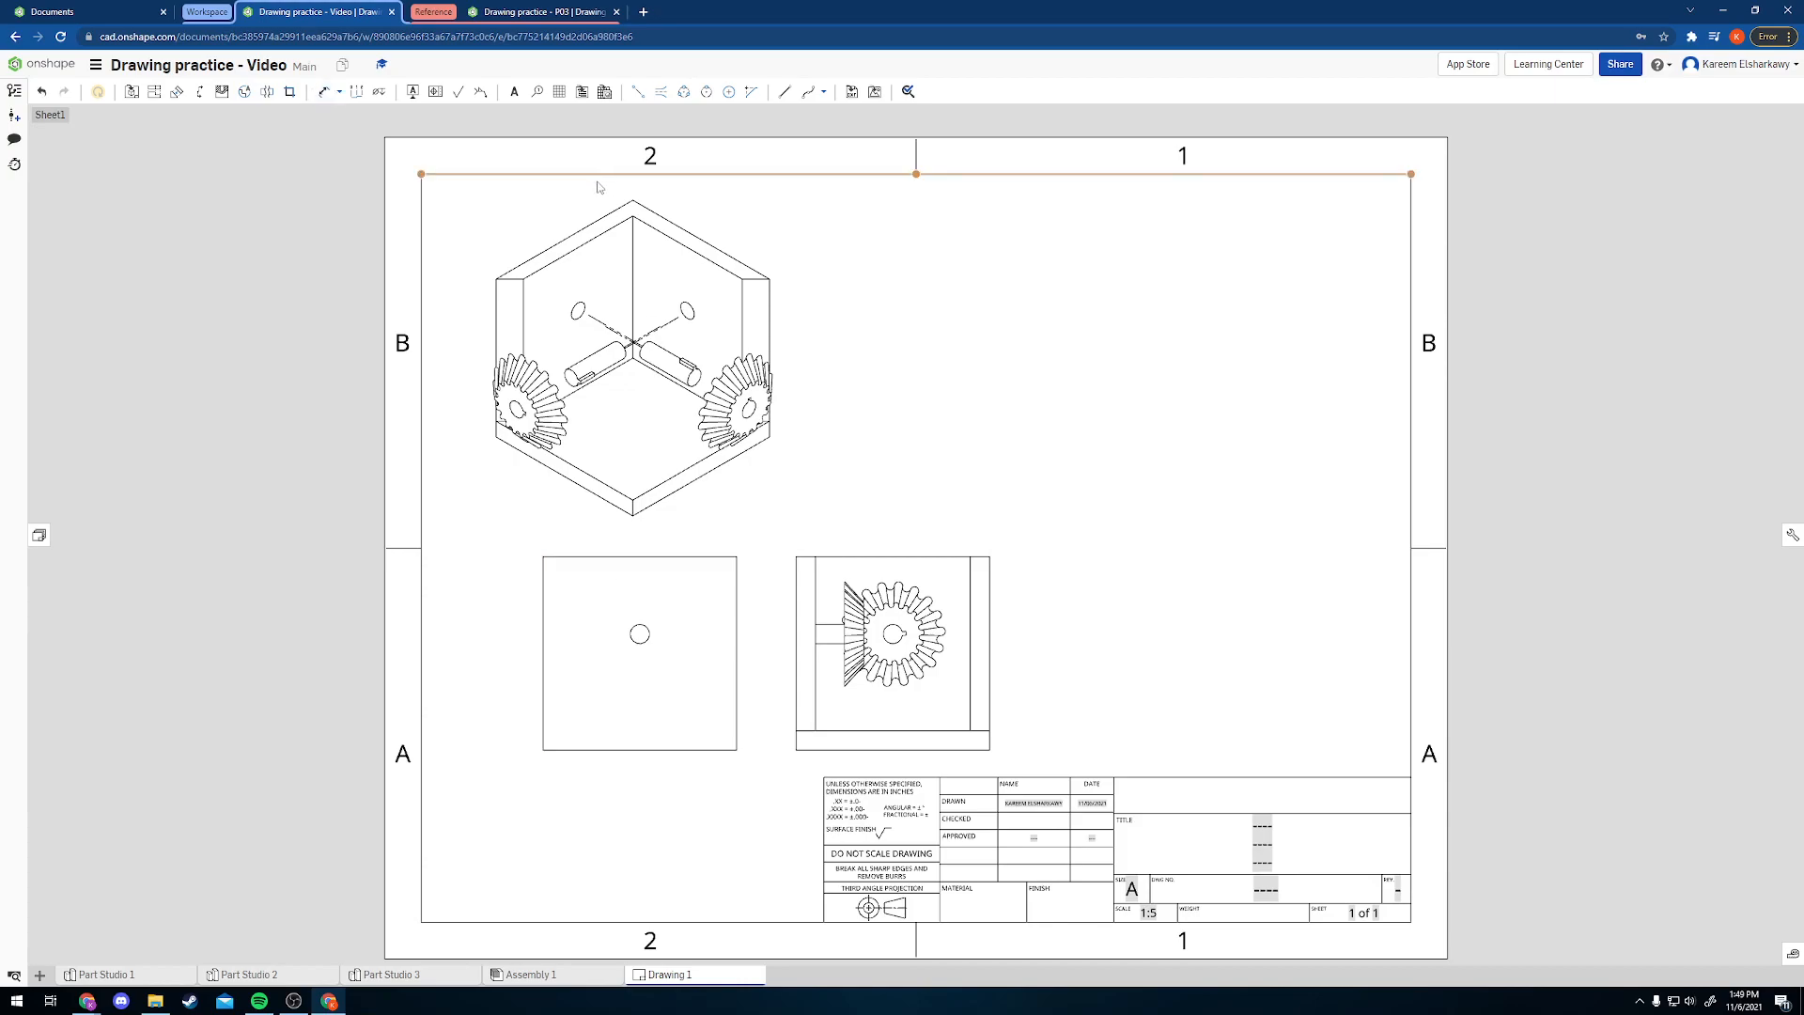
- Dimension the height of the square plate along its left edge in the front view, placing the dimension outside the plate
left_click(321, 92)
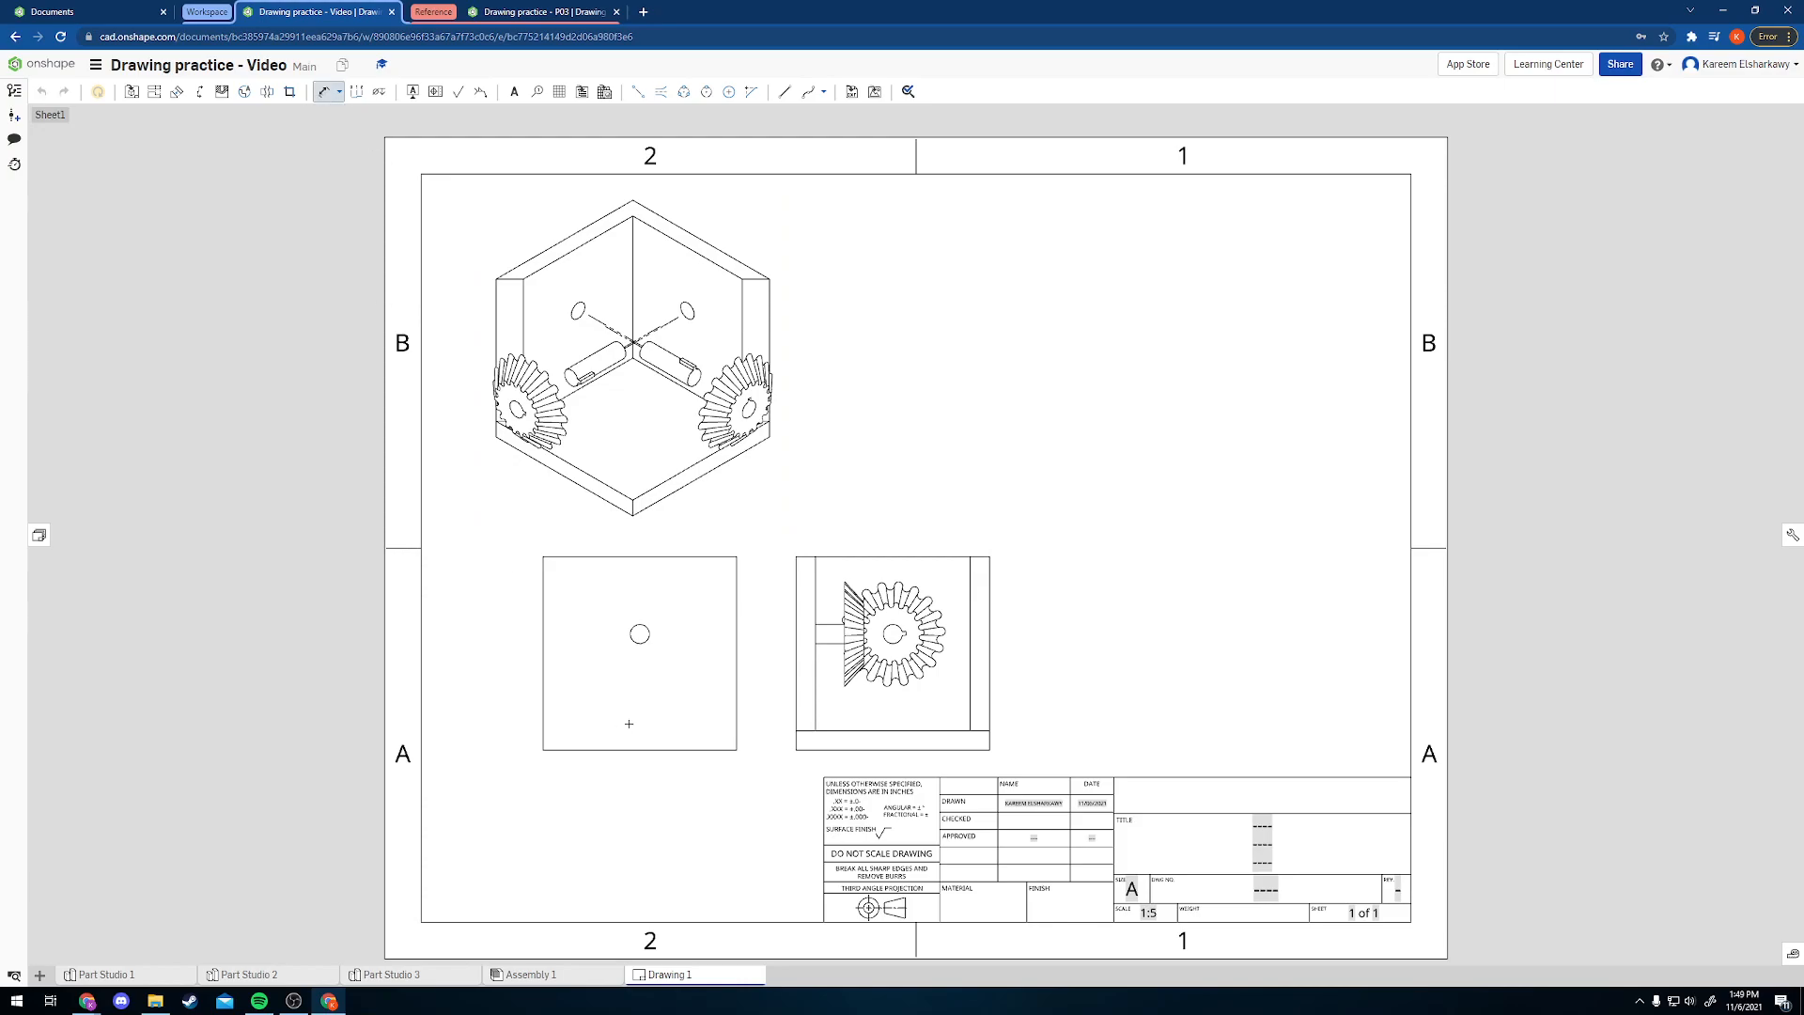
left_click(542, 669)
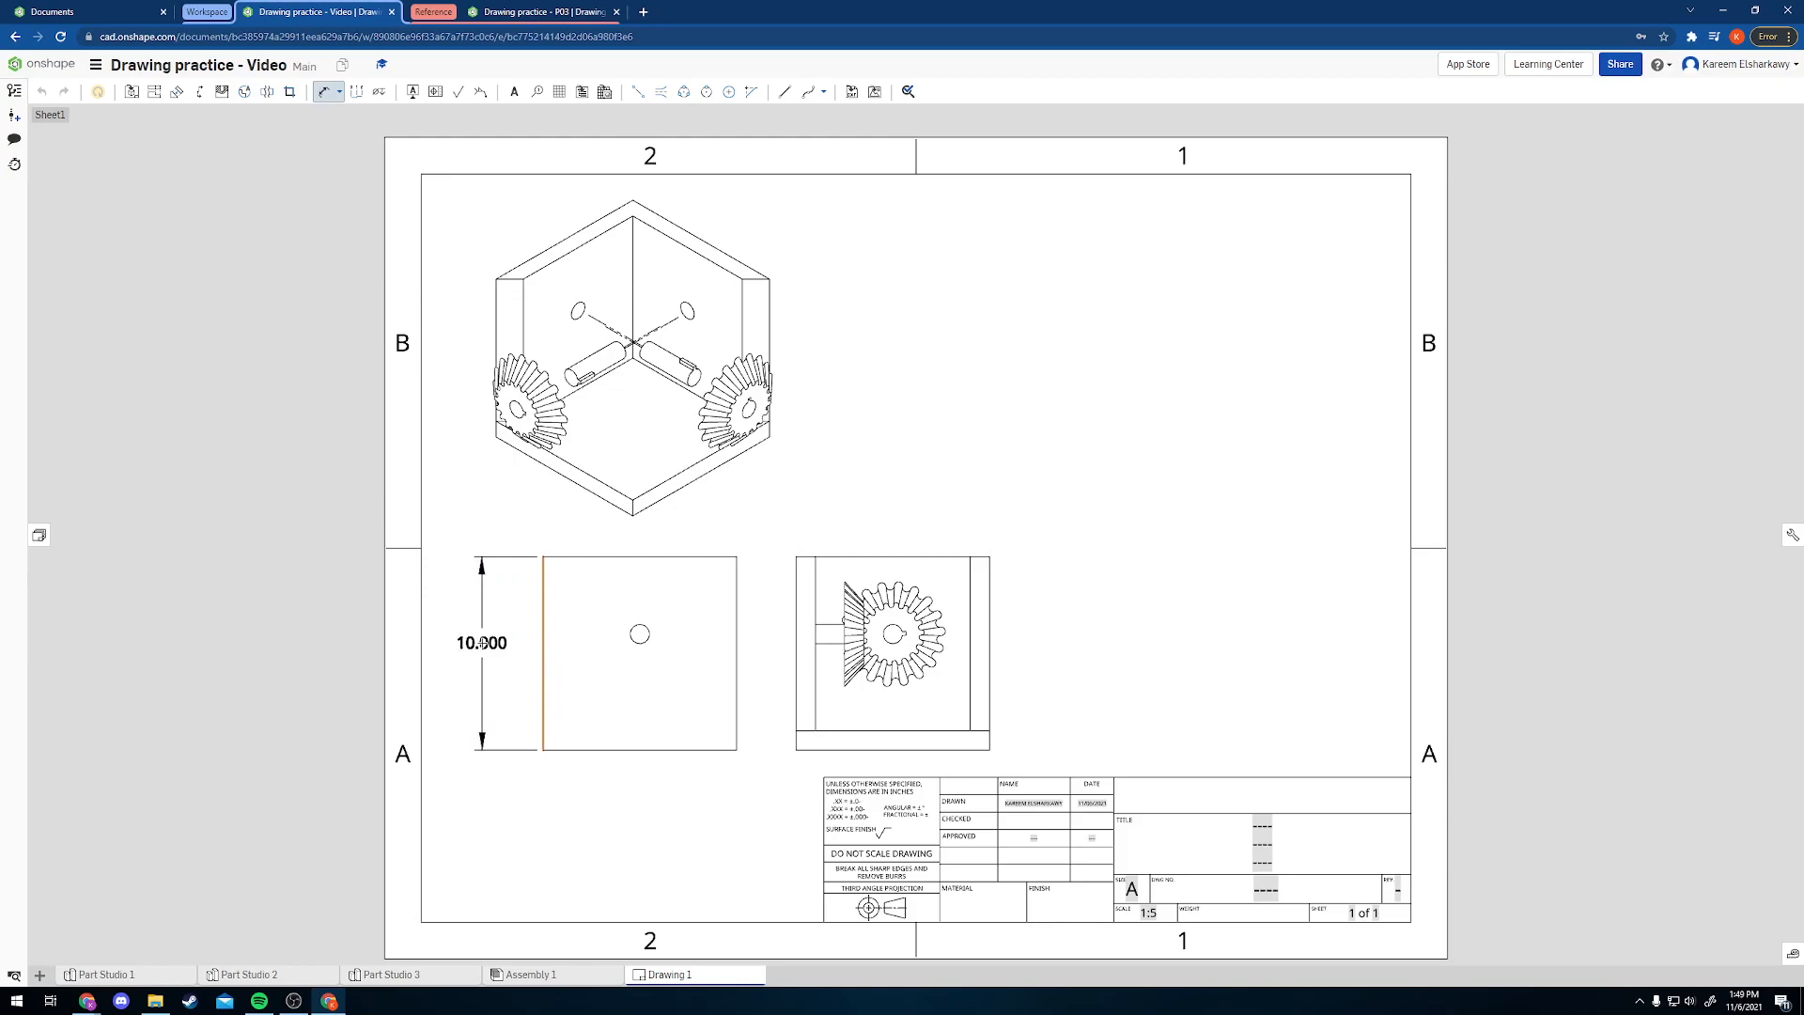
left_click(482, 643)
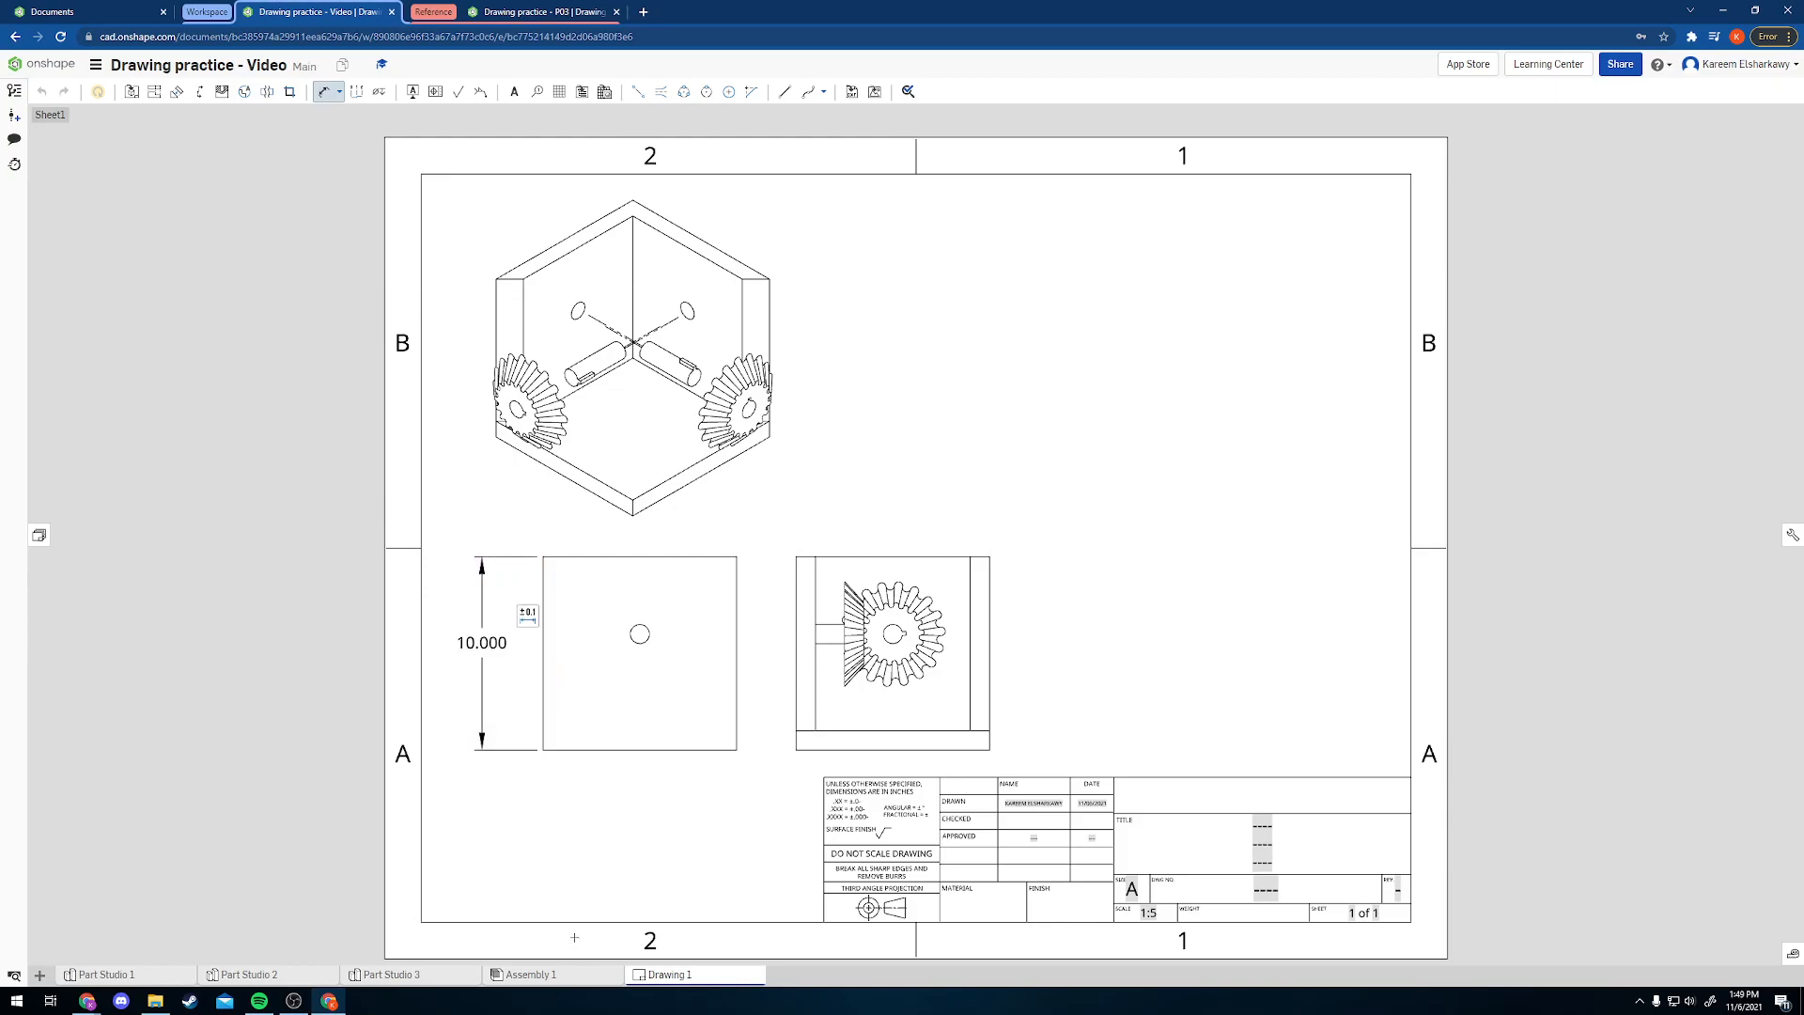
- Dimension the width of the square plate along its lower edge in the front view, placing the dimension below the plate
left_click(635, 754)
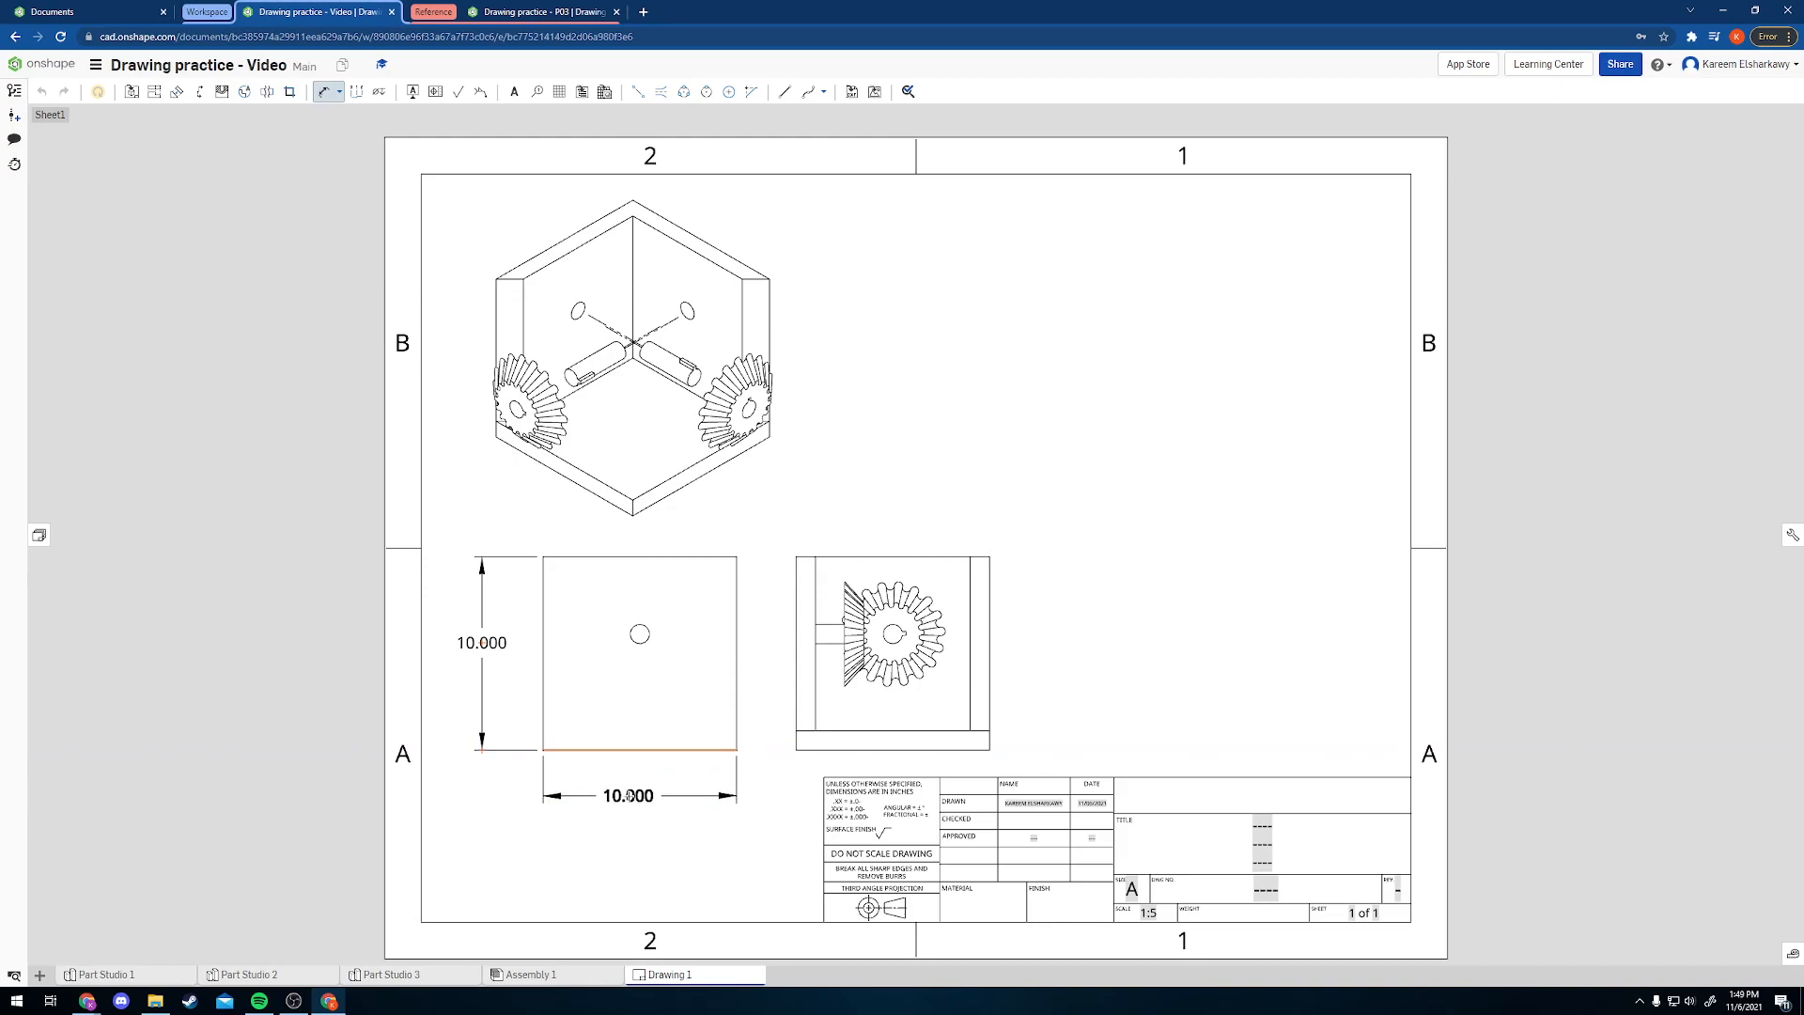
left_click(629, 796)
key("Escape")
- Add a centermark to the circular hole in the front view
scroll(639, 641, "up", 5)
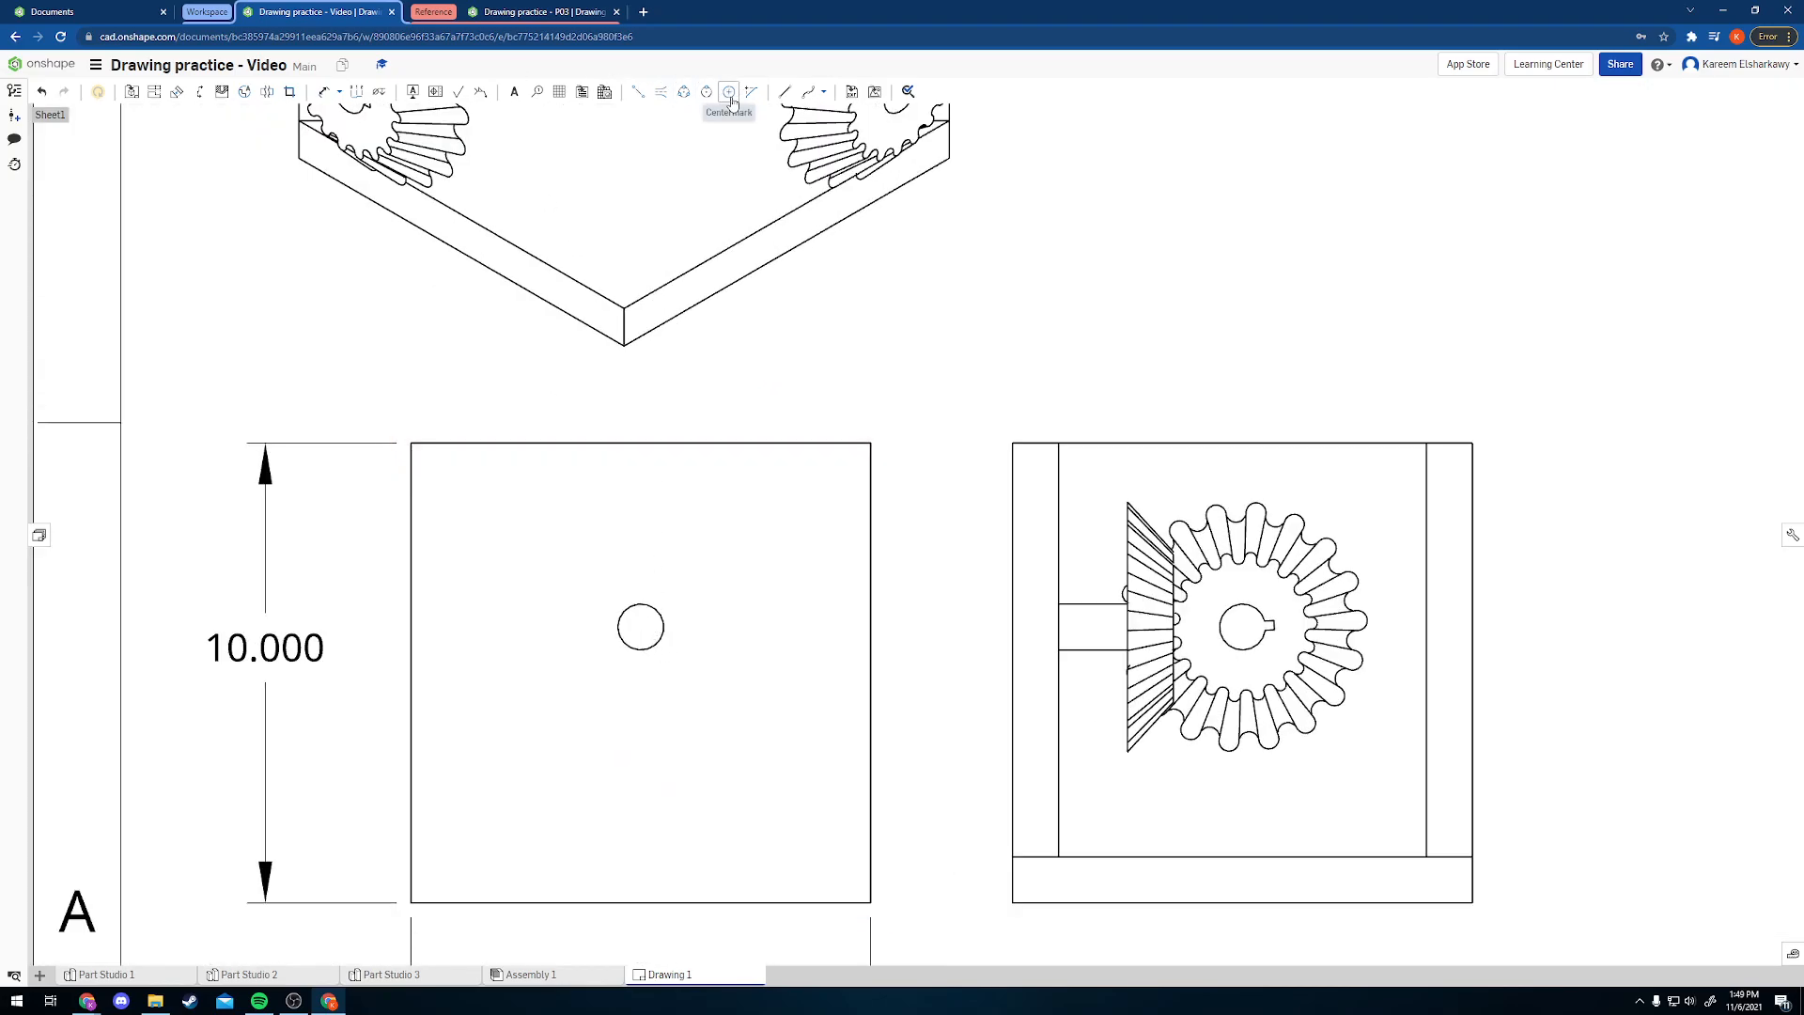
left_click(730, 93)
left_click(653, 664)
key("Escape")
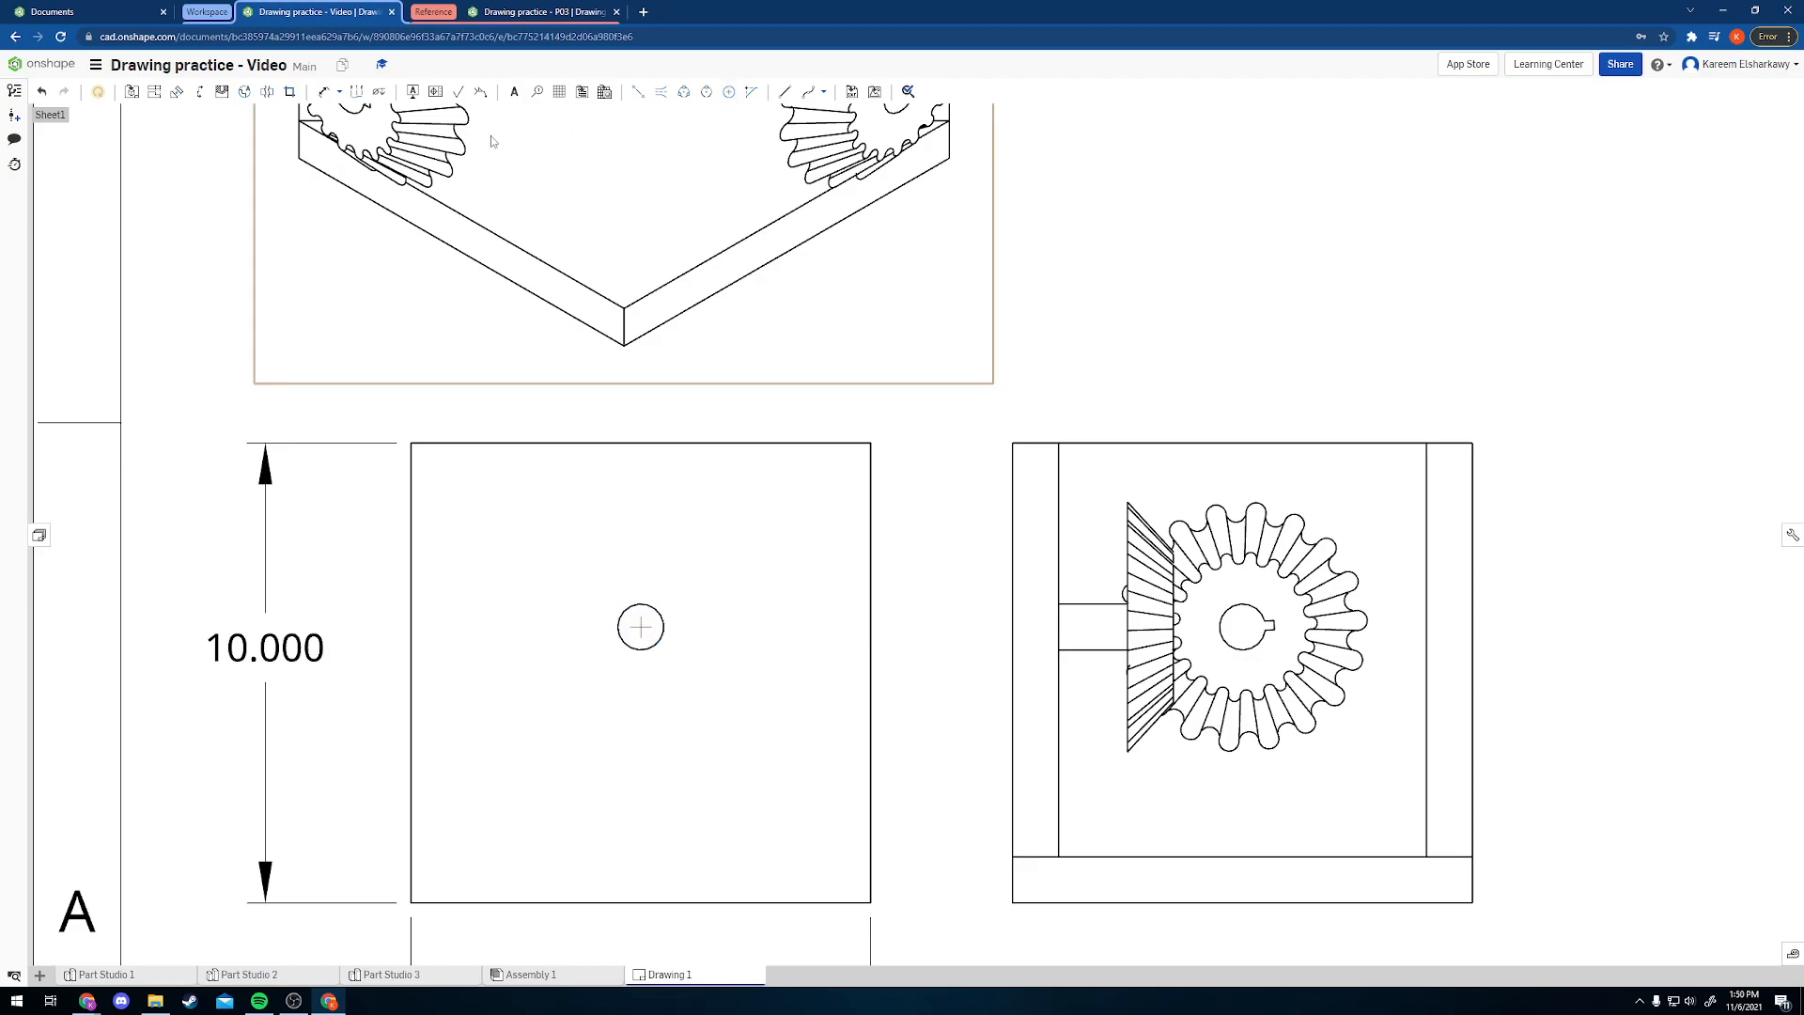
- Dimension the diameter of the hole in the front view, placing the callout inside the plate below the hole
left_click(324, 91)
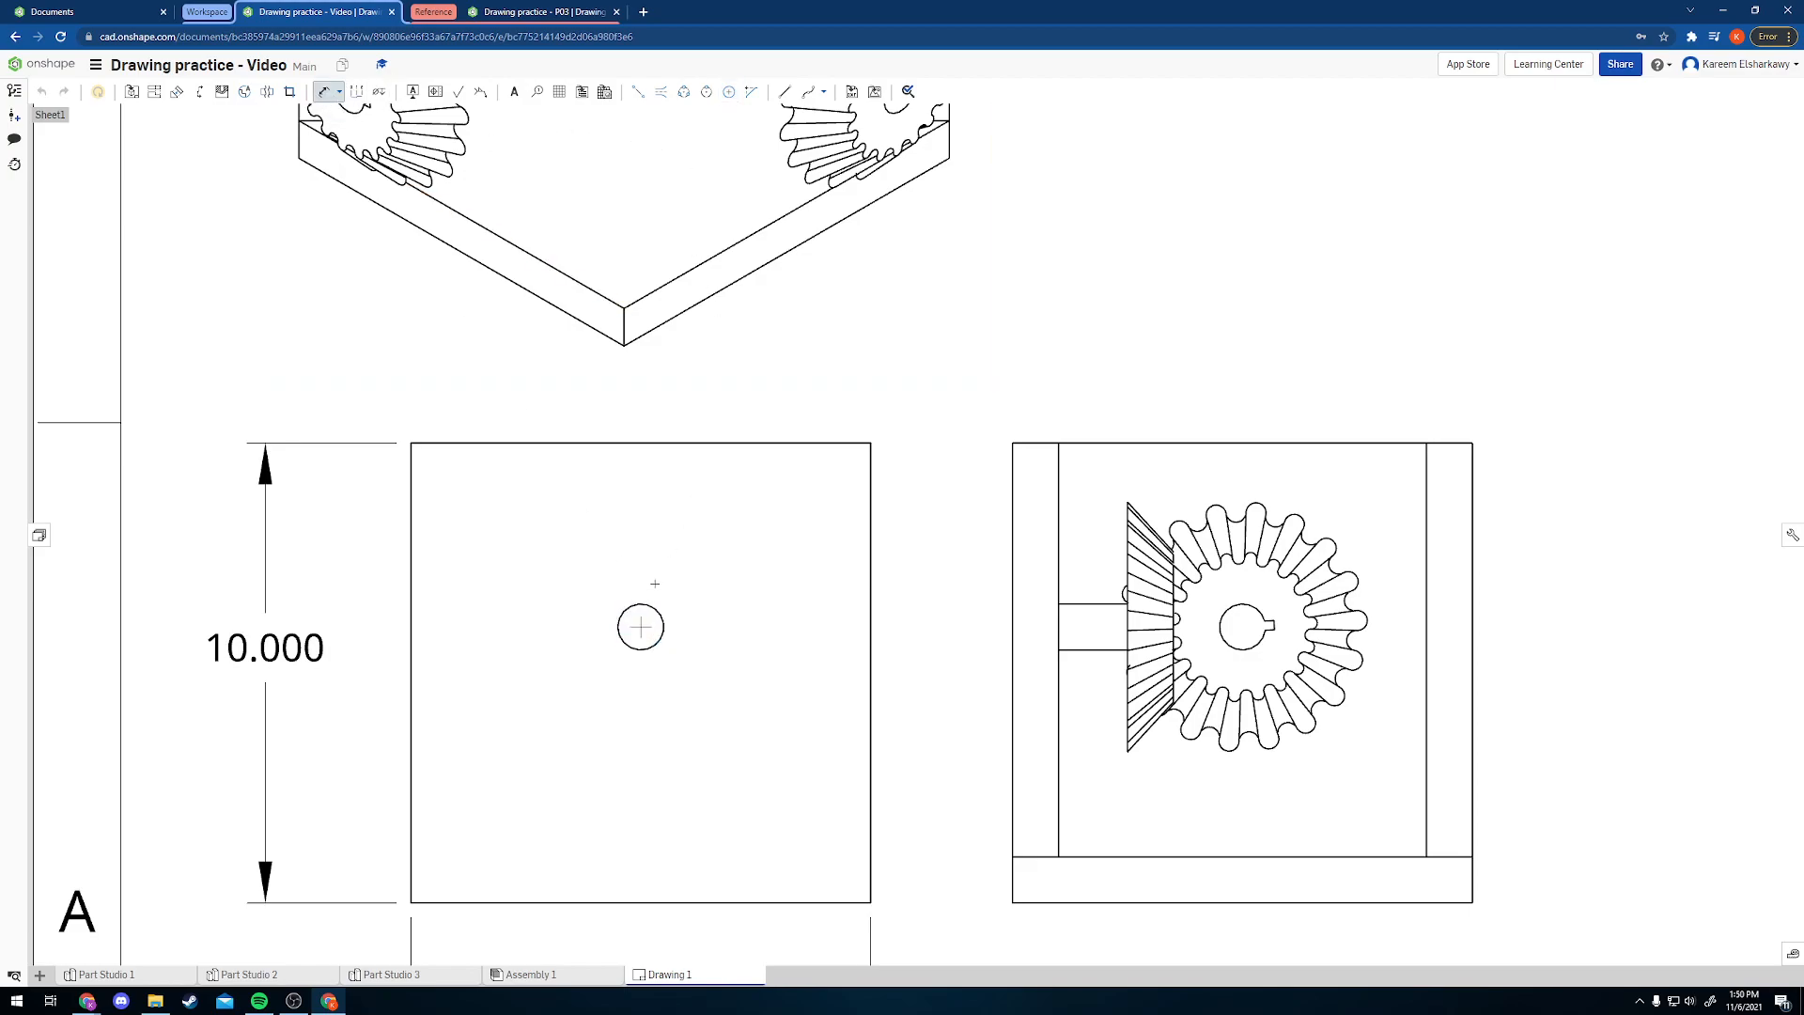
left_click(654, 612)
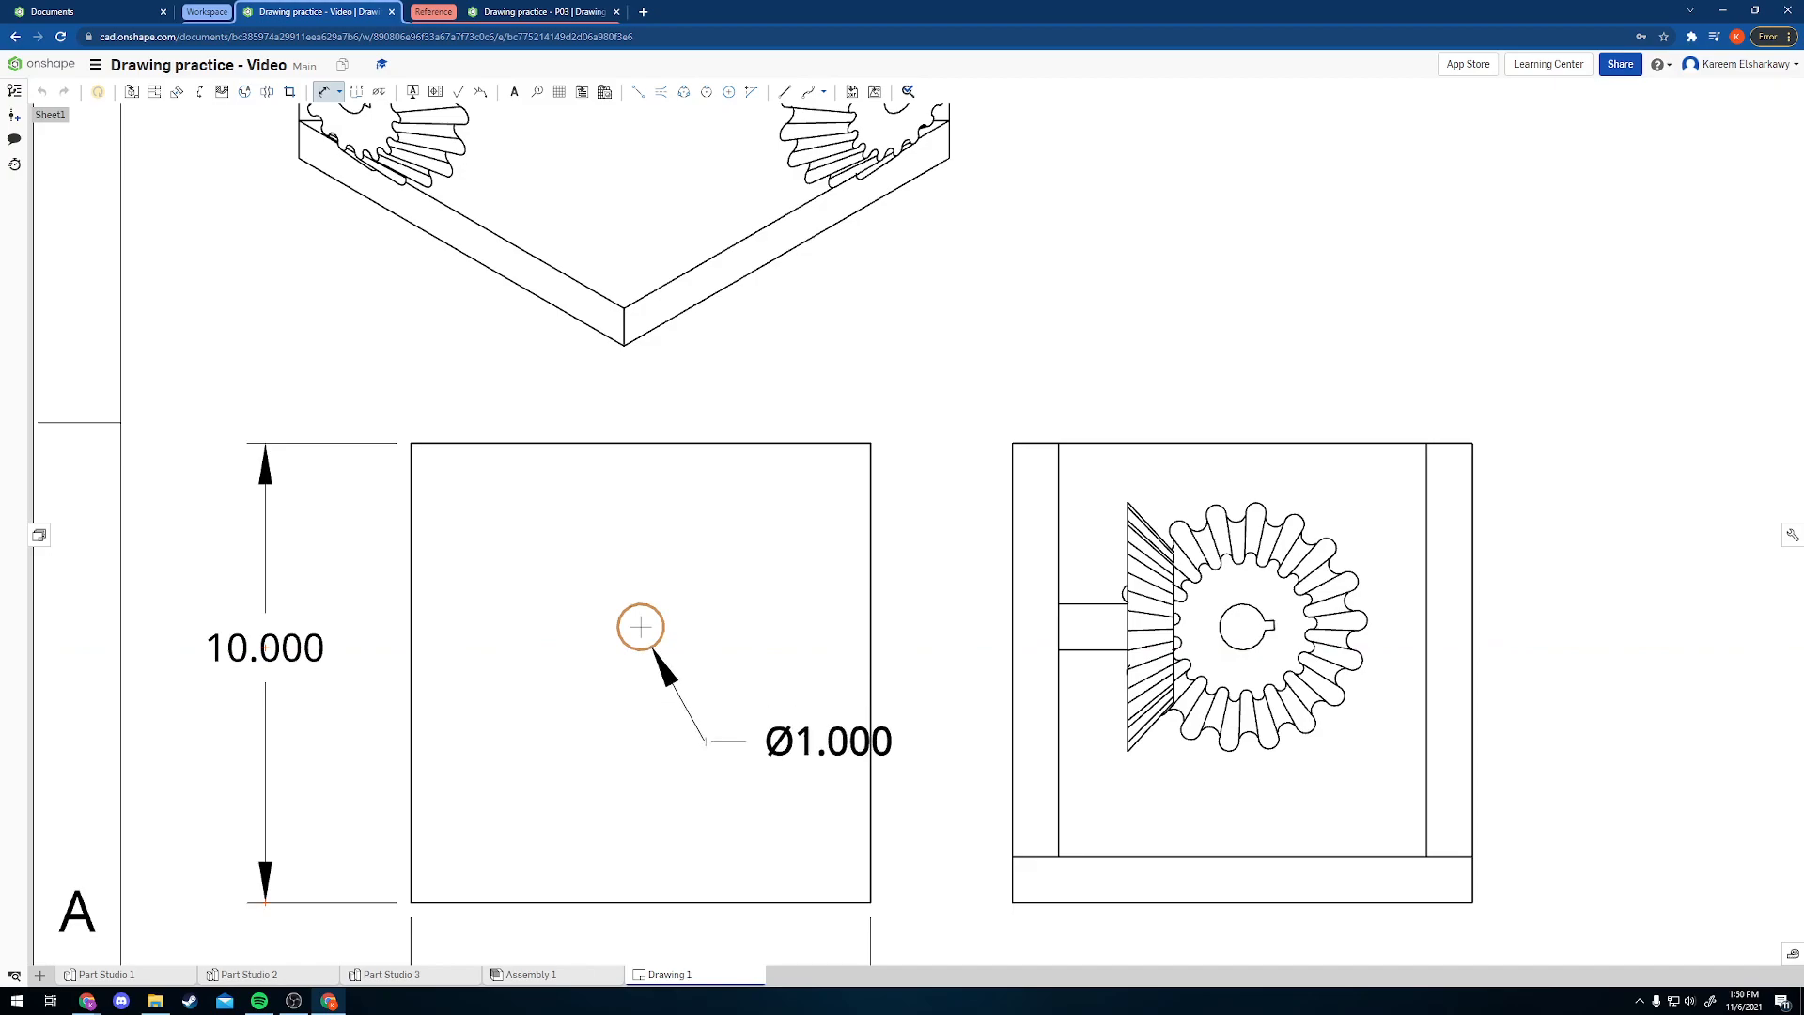
left_click(798, 770)
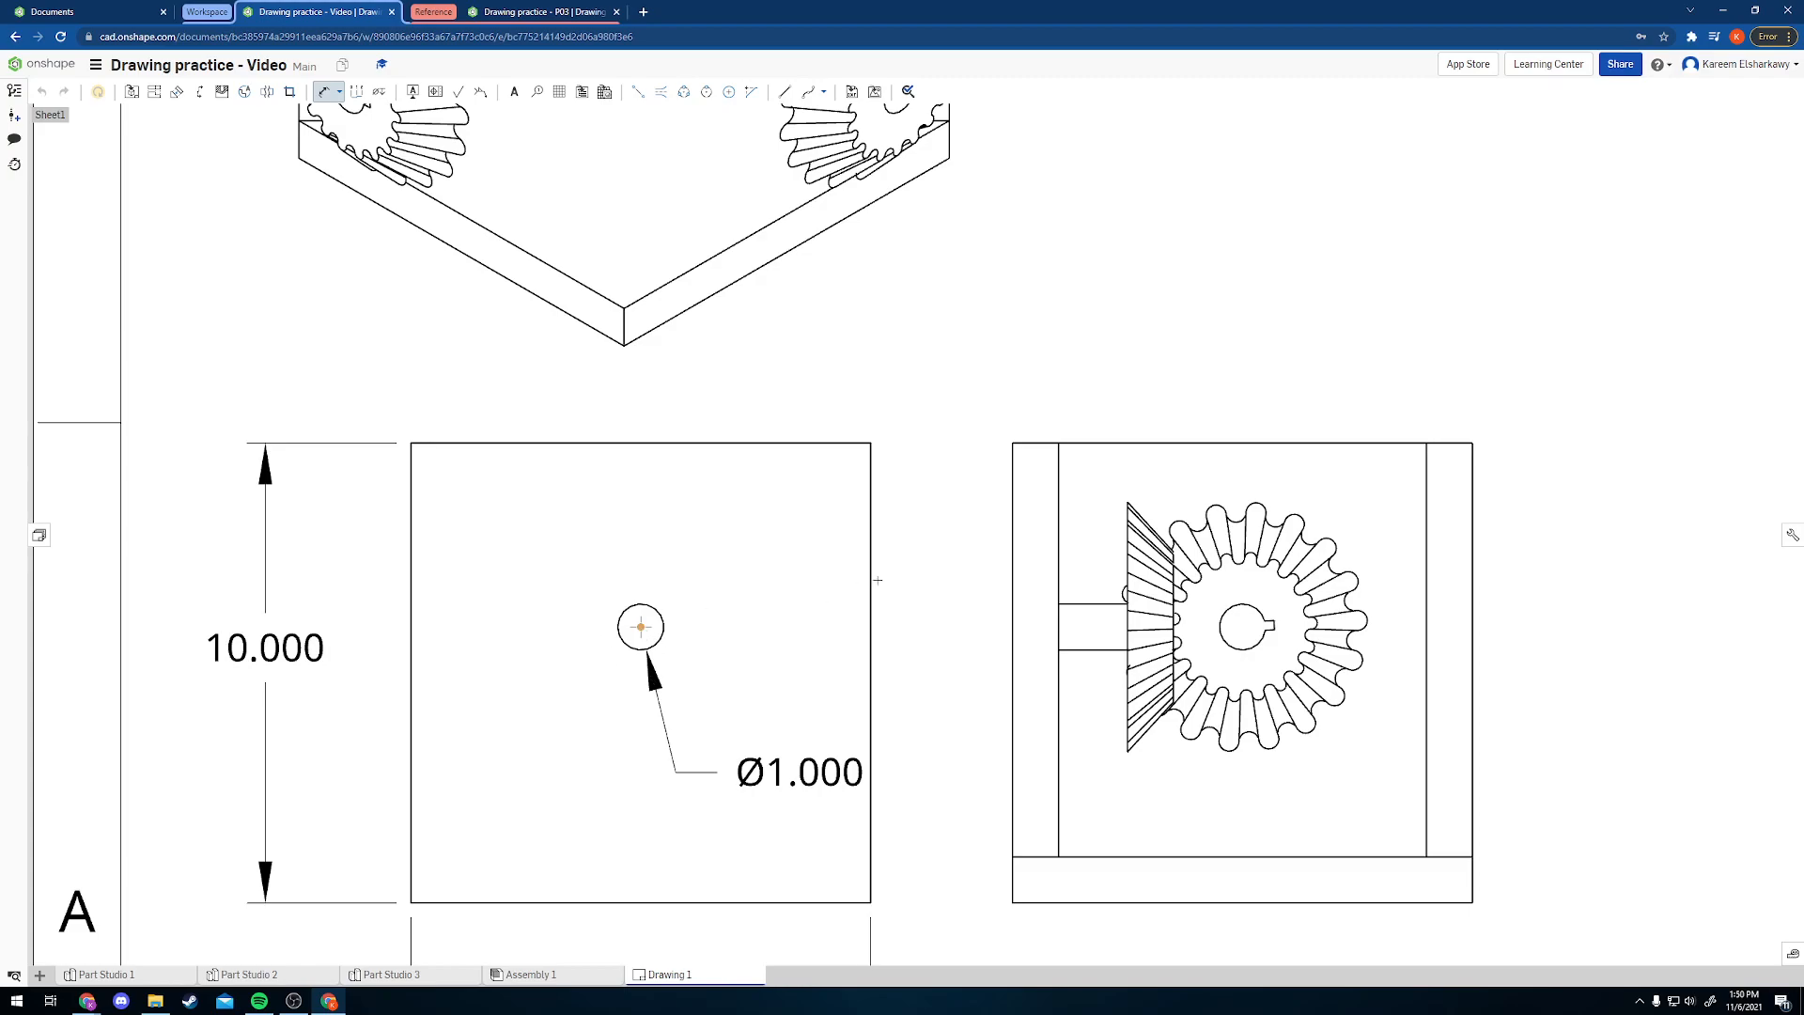
- Dimension the hole centre's horizontal distance to the plate's right edge above the plate, and to its left edge inside the plate near the bottom
left_click(871, 617)
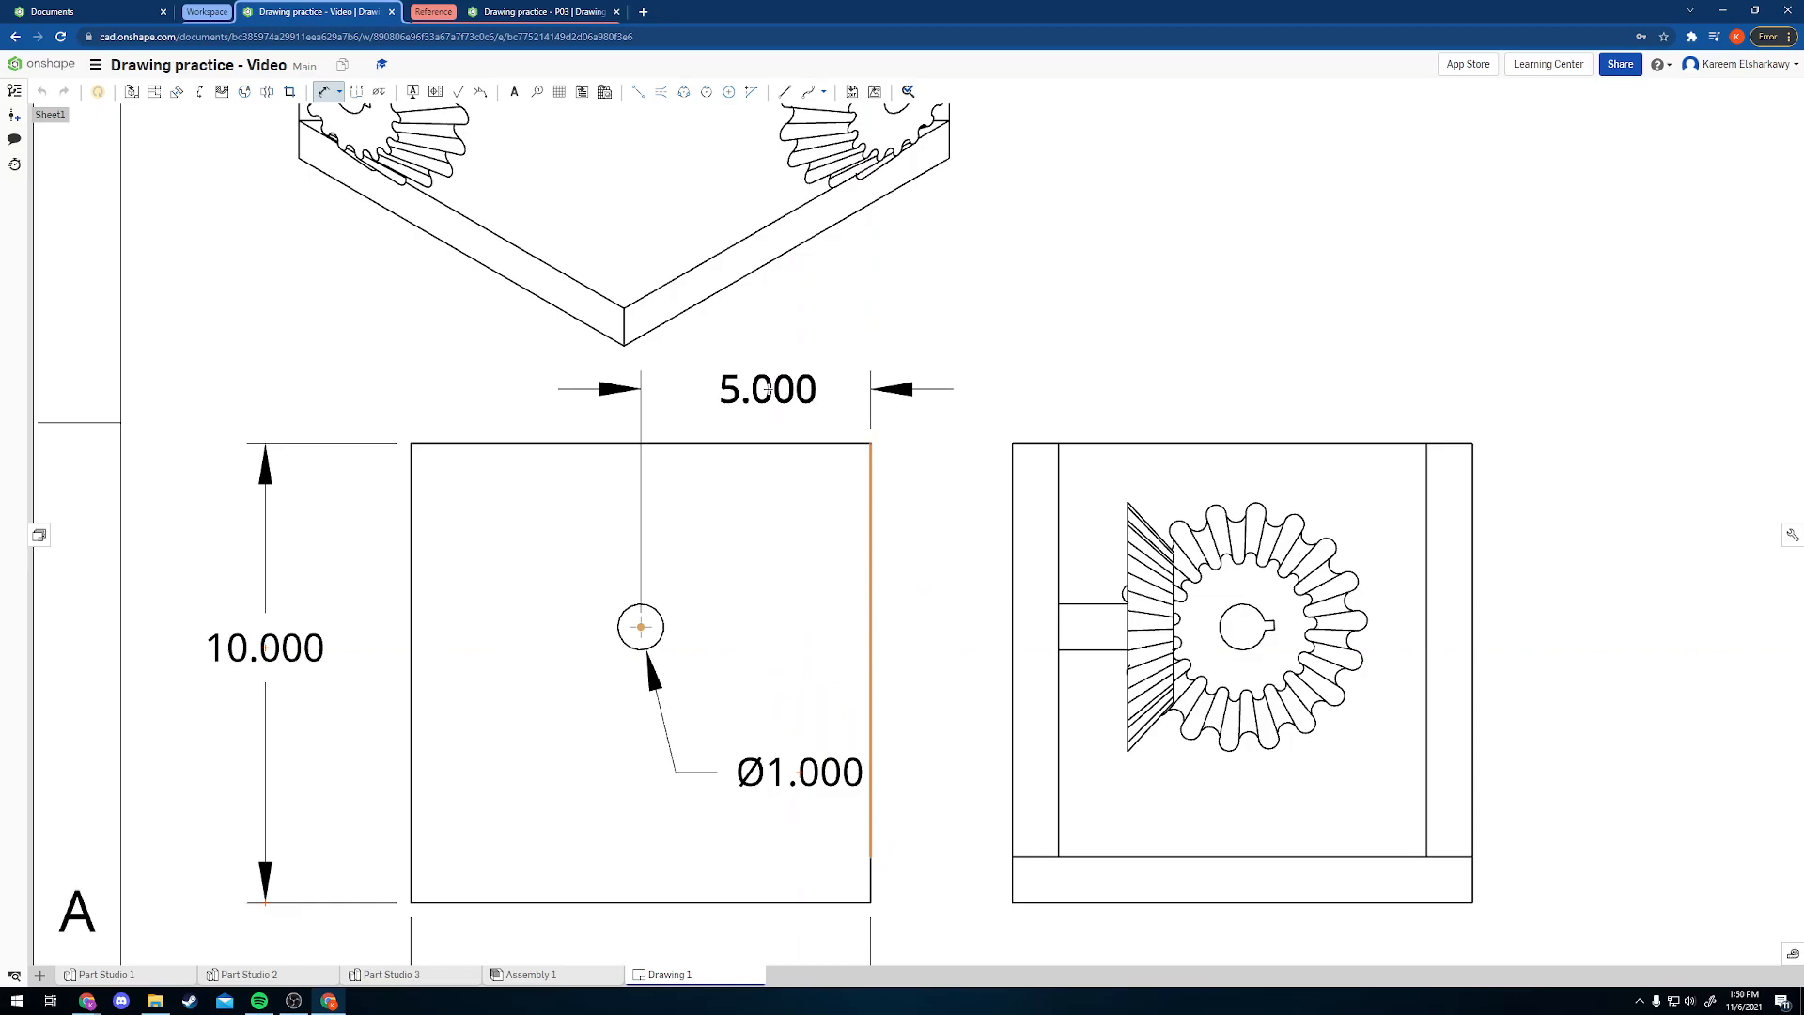
left_click(756, 388)
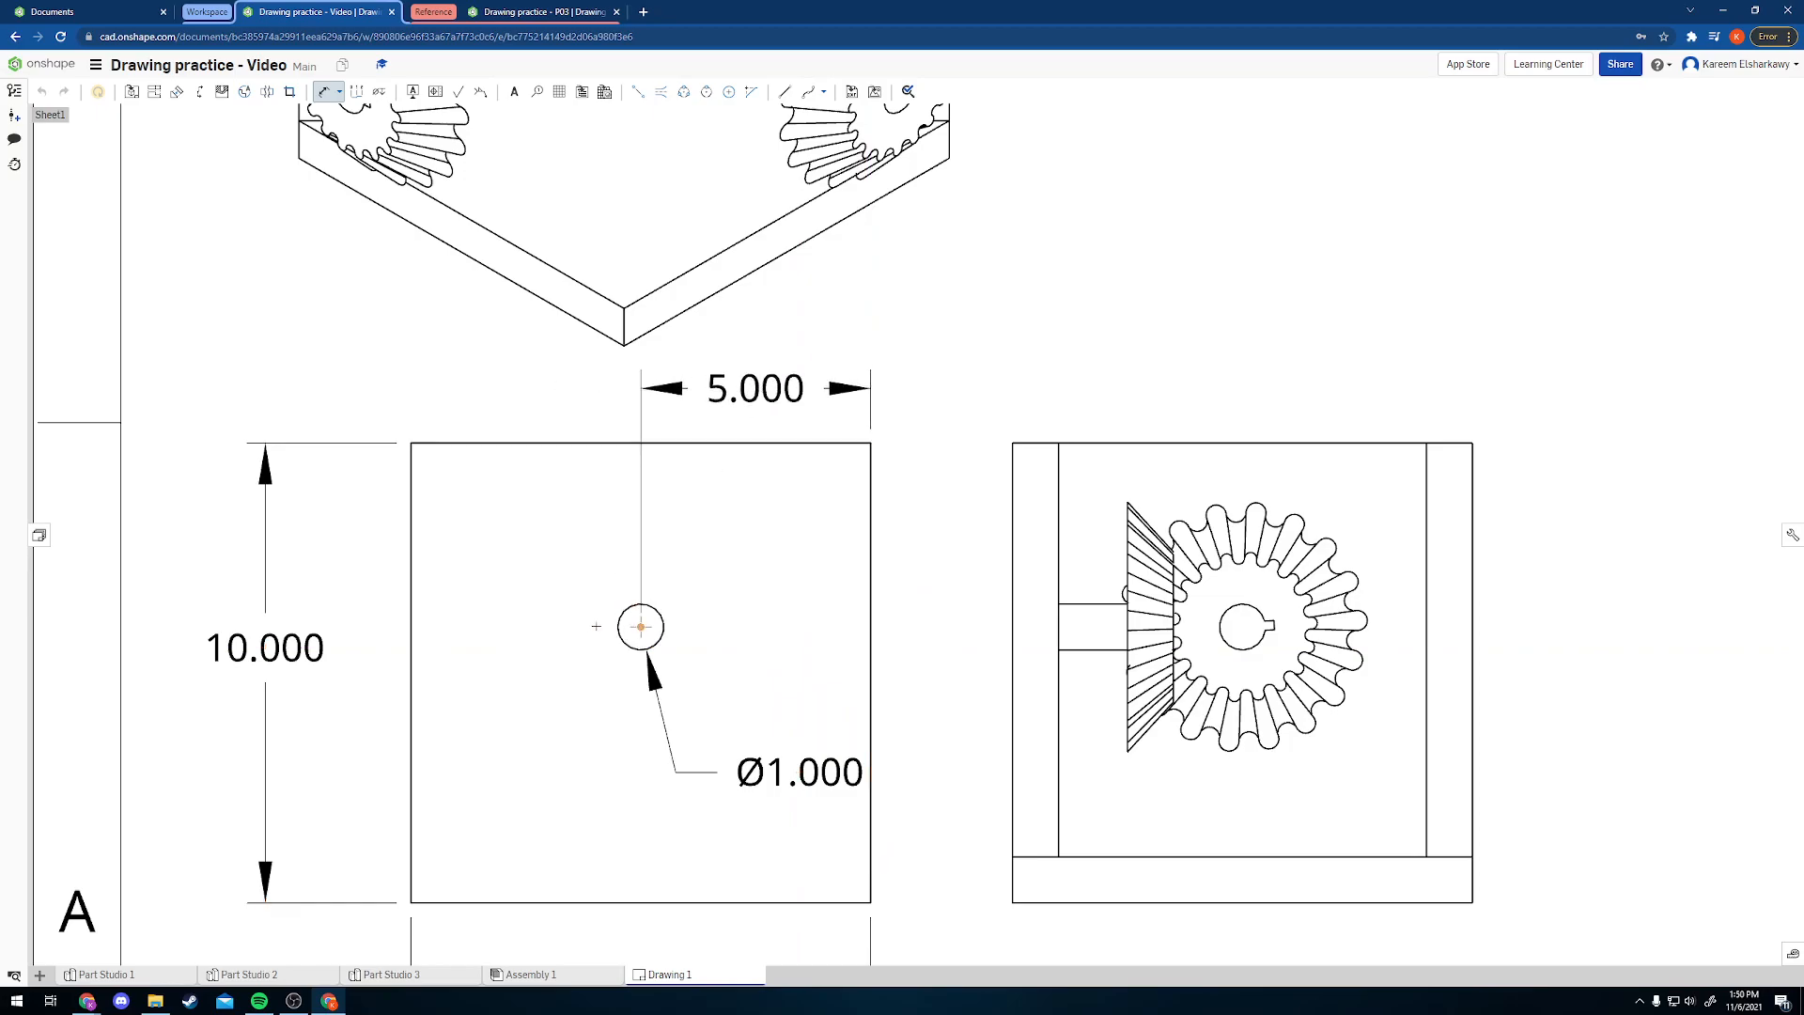
left_click(410, 629)
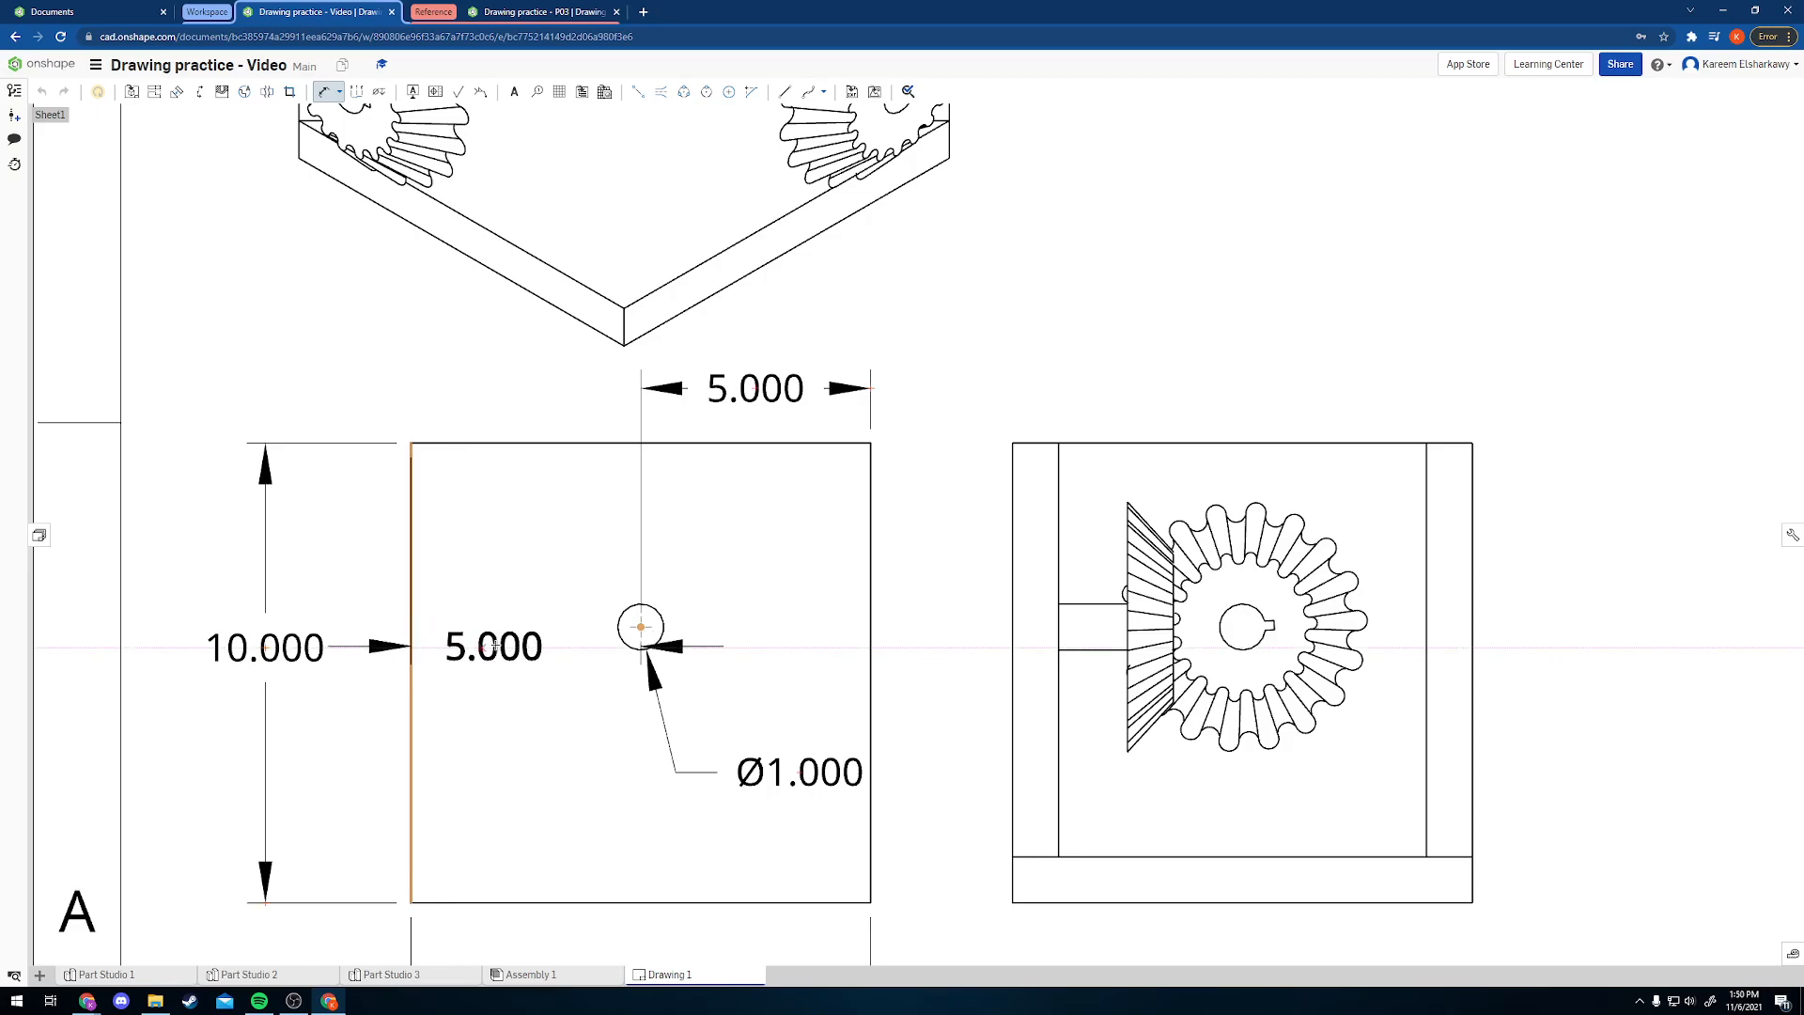
left_click(499, 843)
scroll(709, 672, "down", 3)
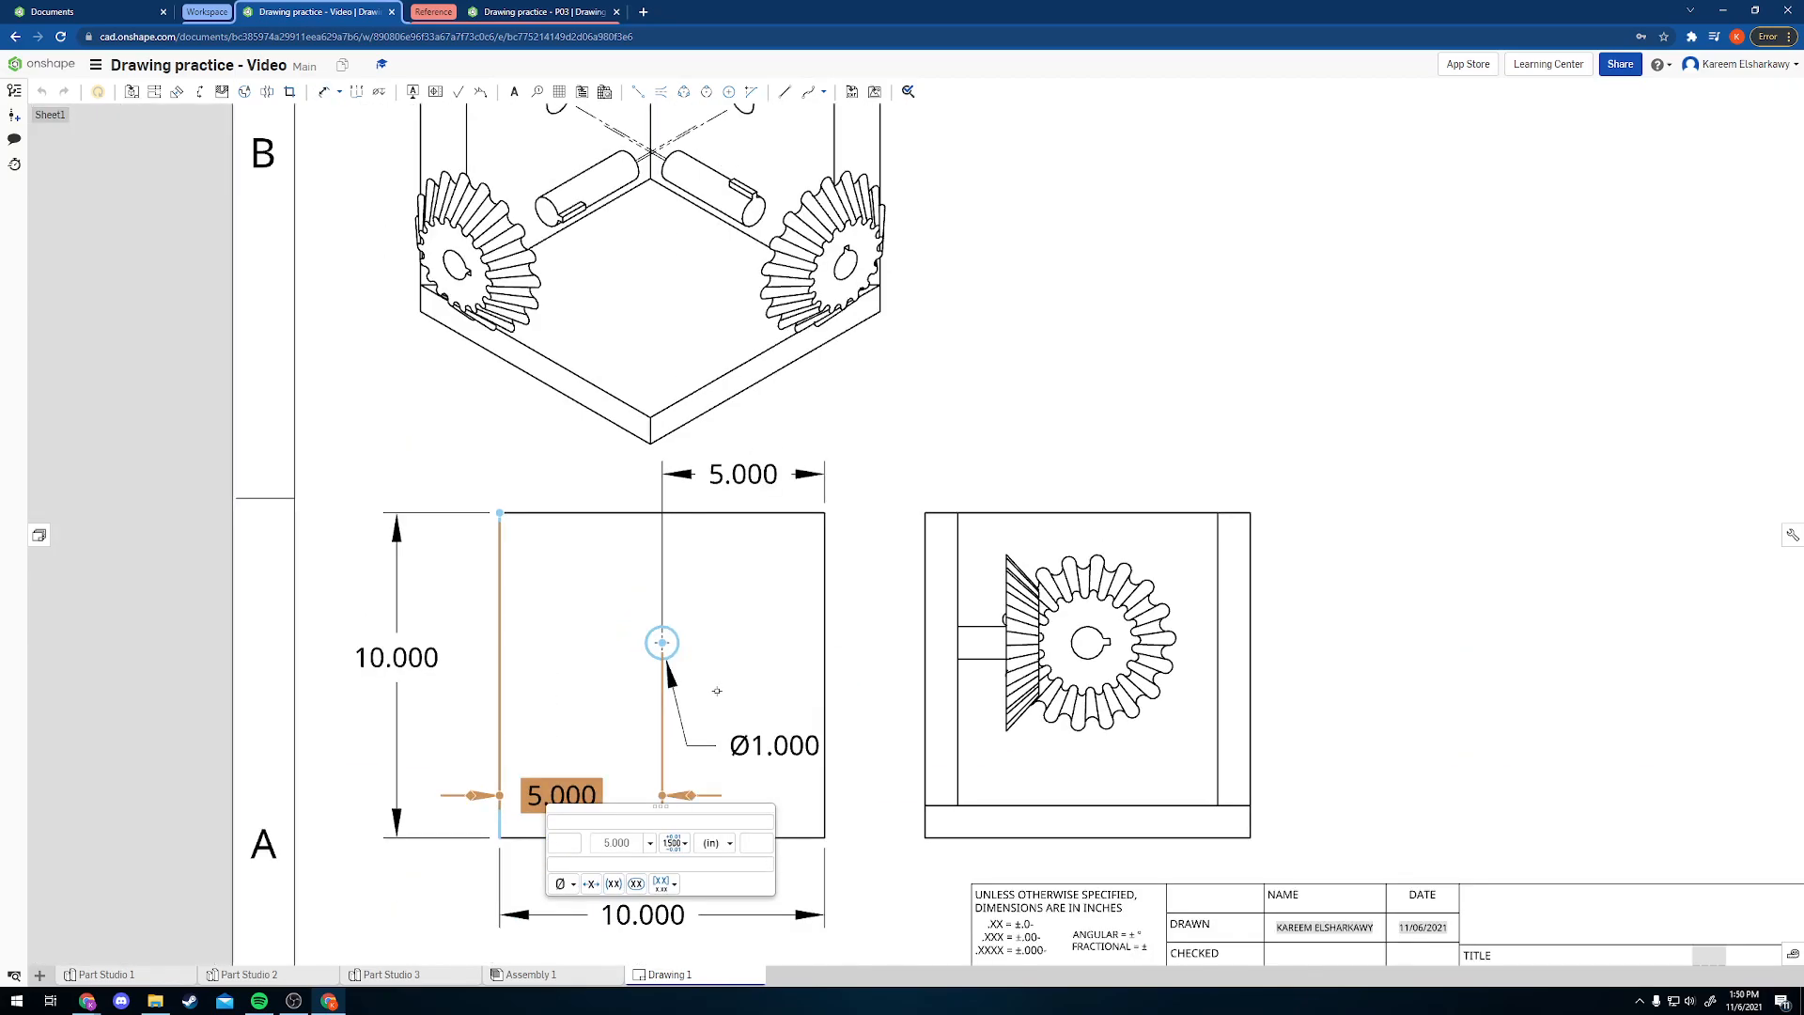
scroll(850, 715, "down", 3)
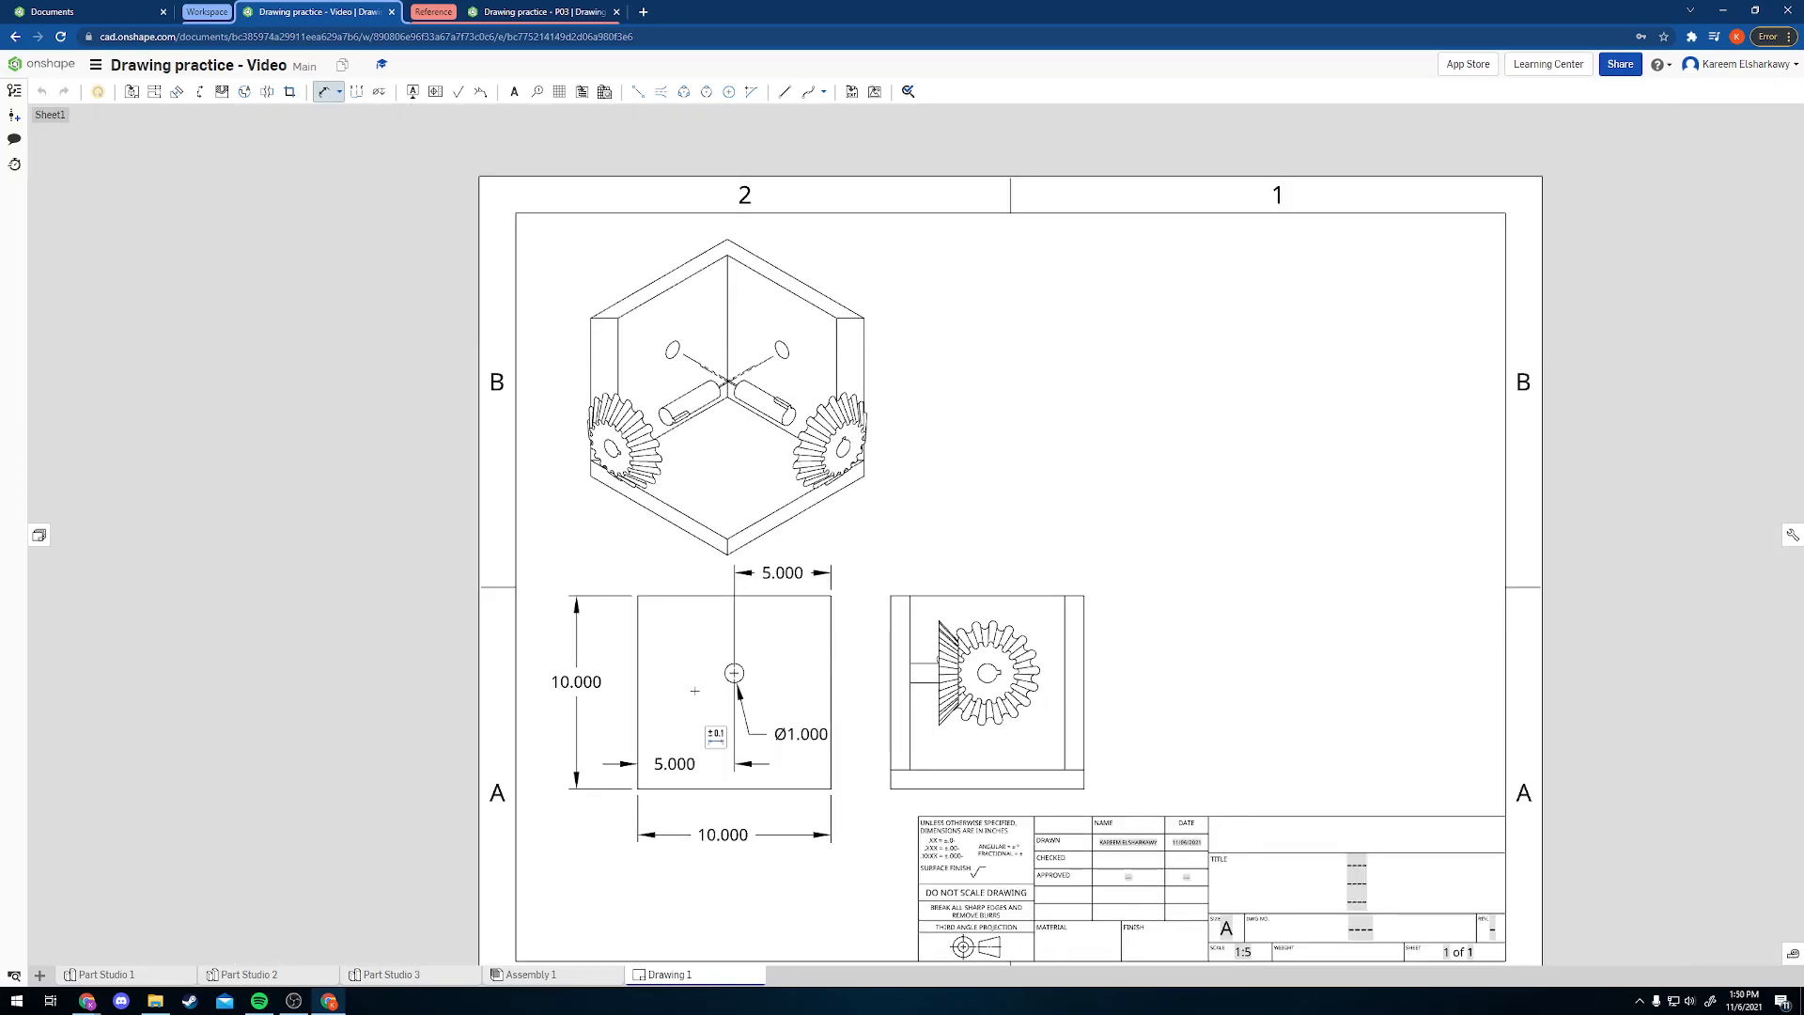
left_click(675, 763)
left_click(858, 643)
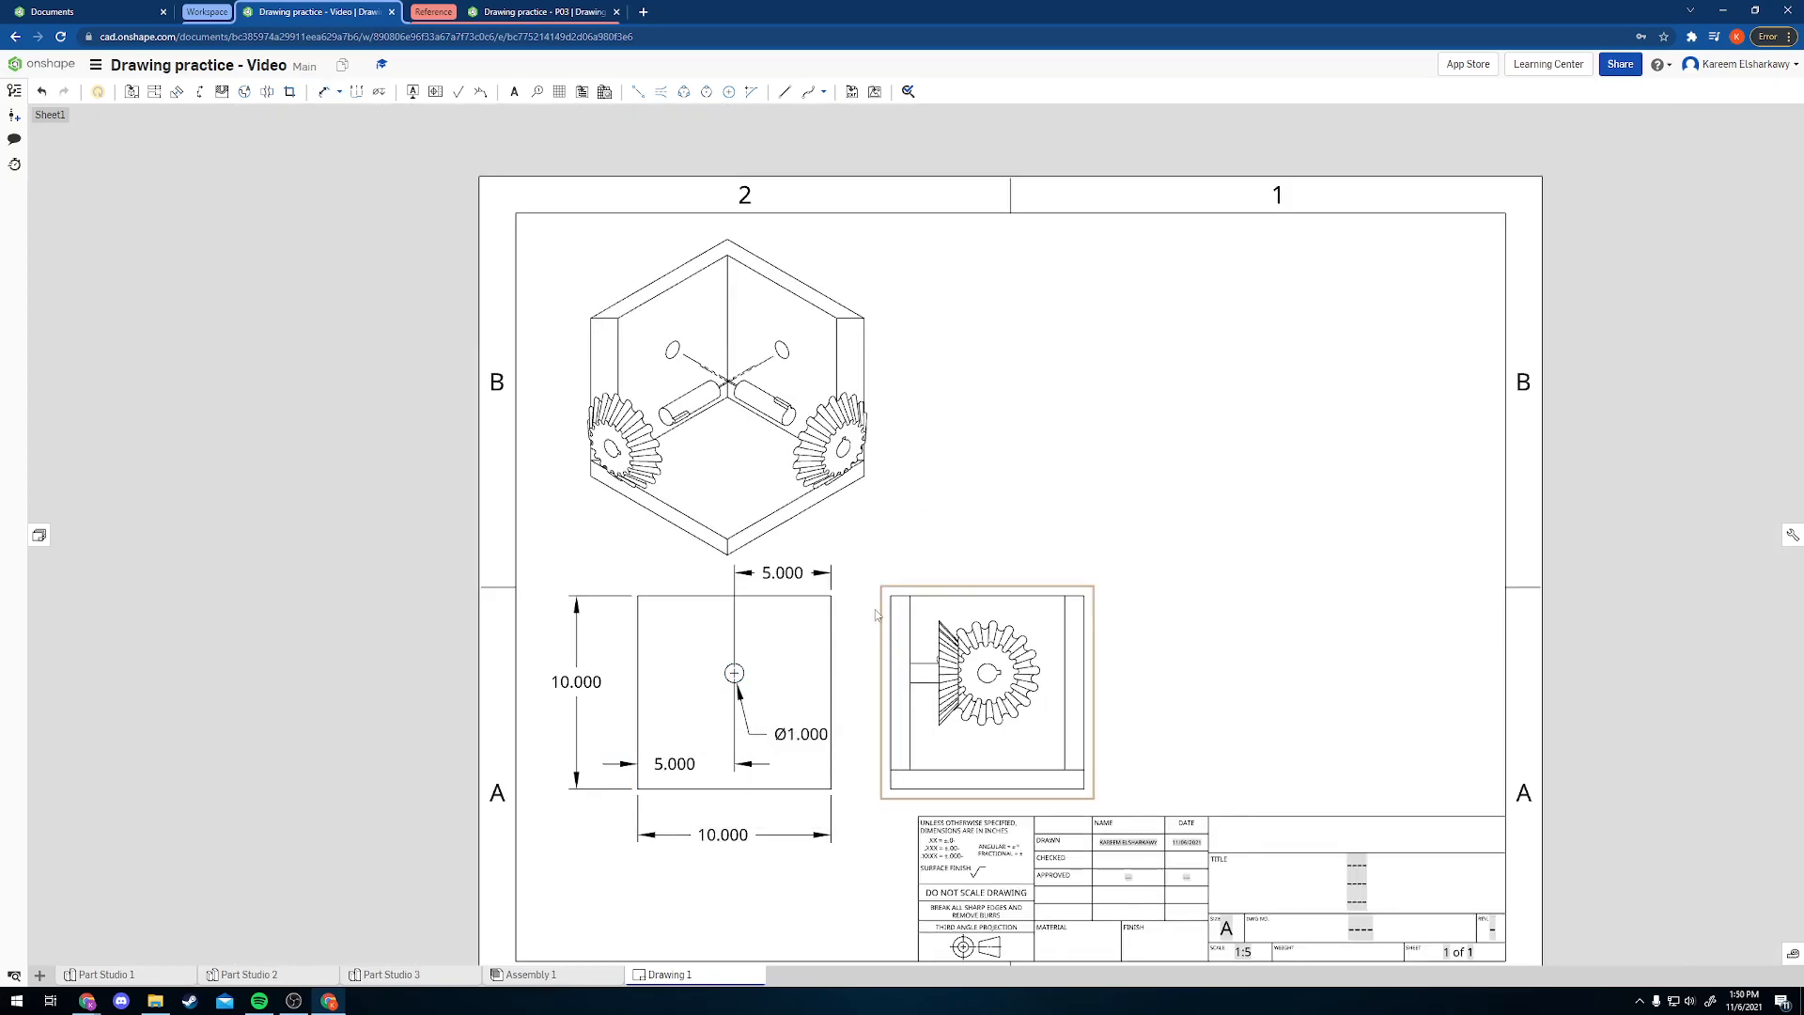
- Move the hole's diameter callout to the upper left of the hole, inside the plate
left_click_drag(818, 724, 676, 636)
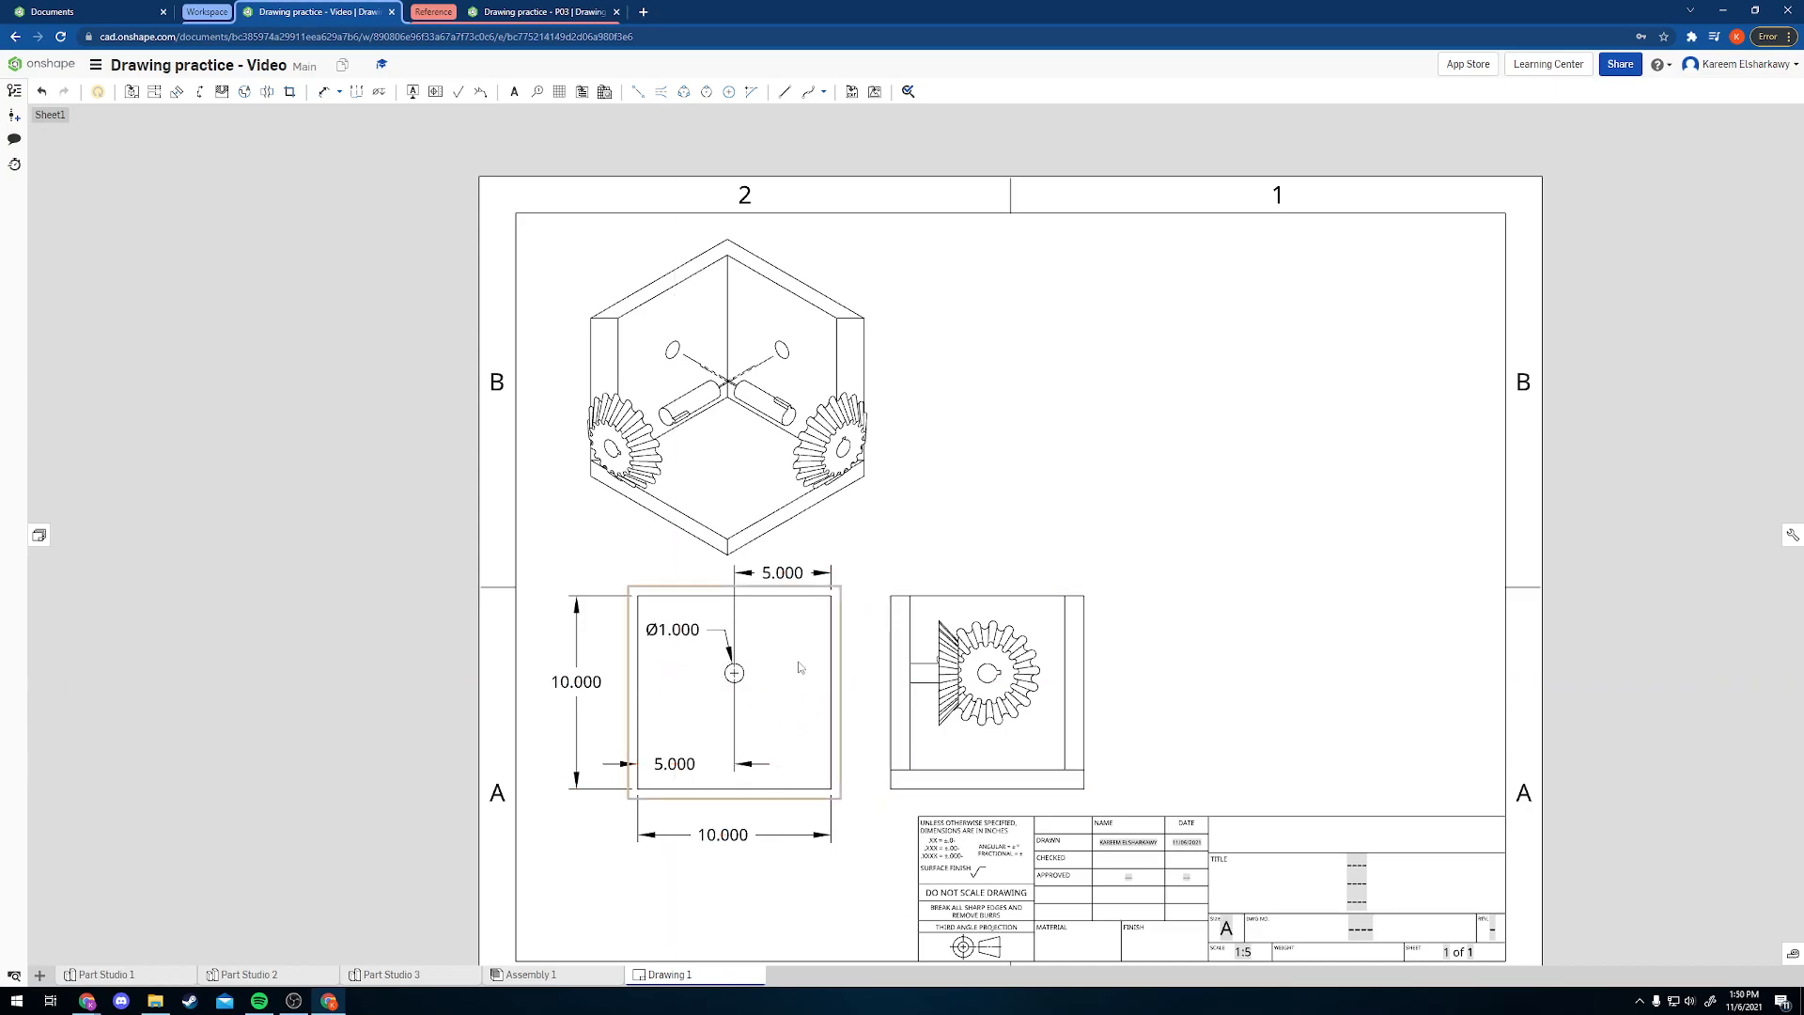
mouse_move(1398, 373)
left_mouse_down()
mouse_move(954, 668)
mouse_move(1061, 560)
left_mouse_up()
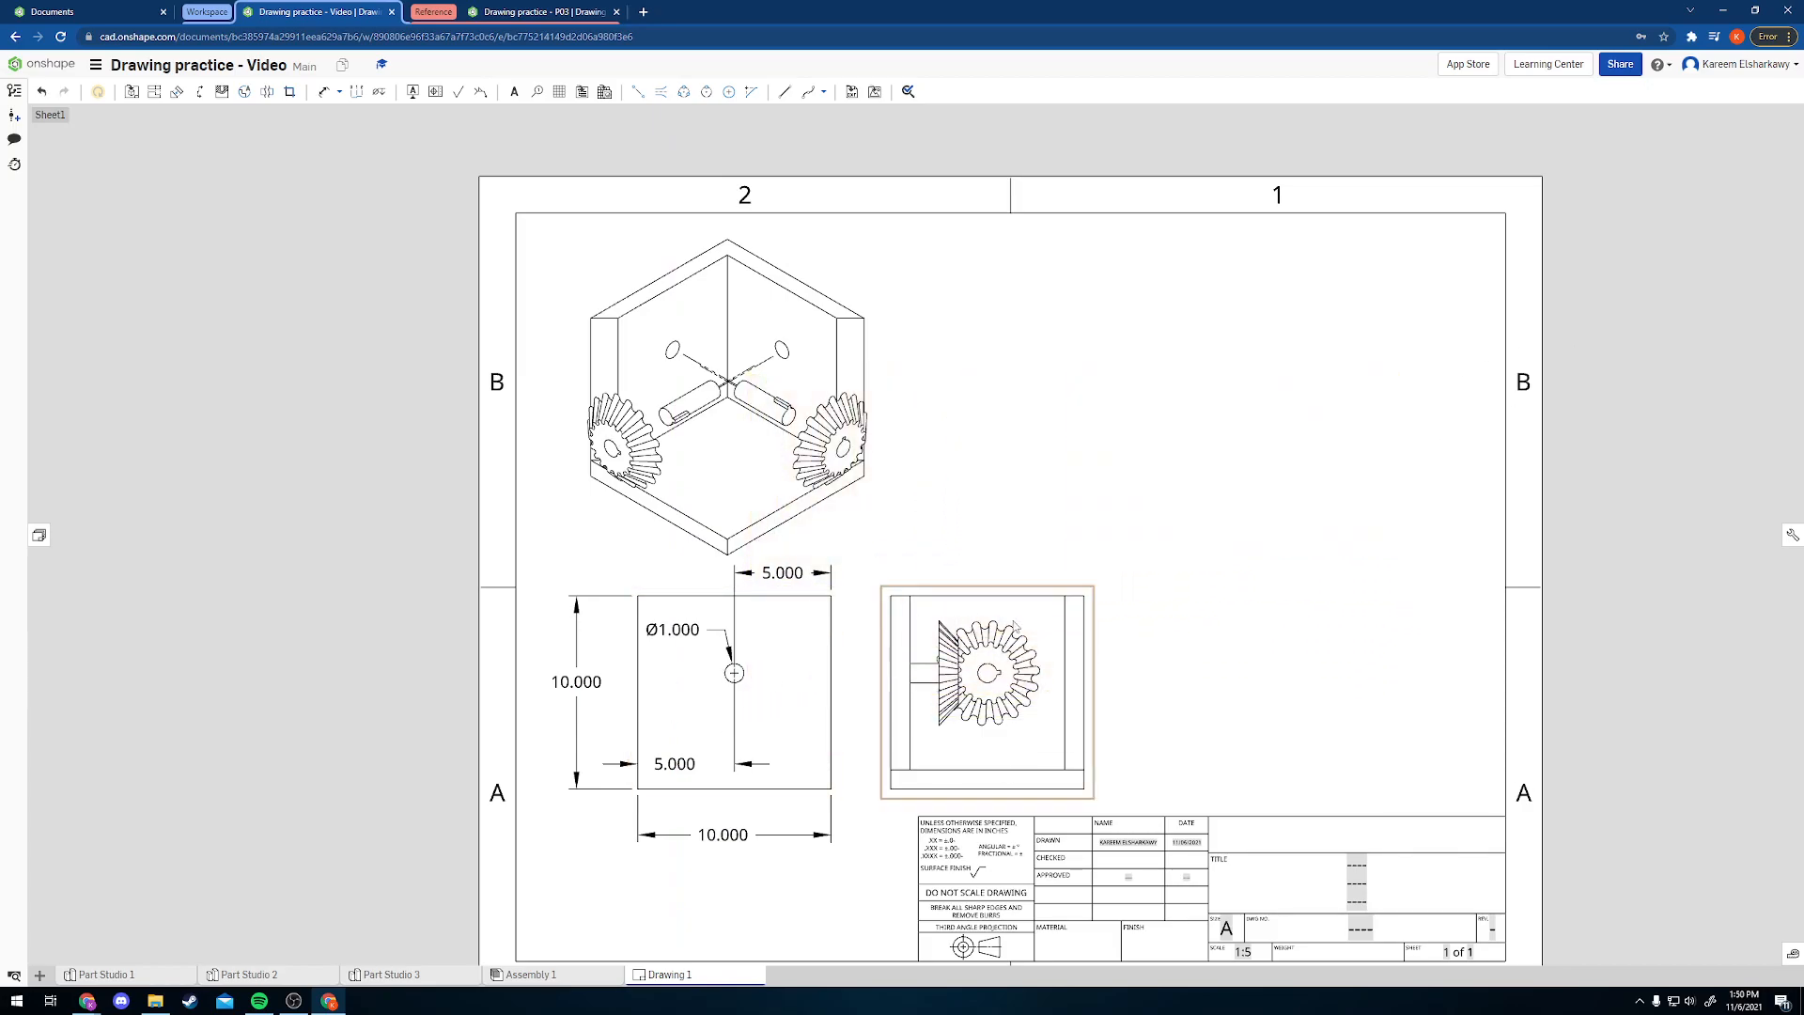
scroll(1094, 716, "up", 2)
middle_click_drag(1203, 776, 1059, 753)
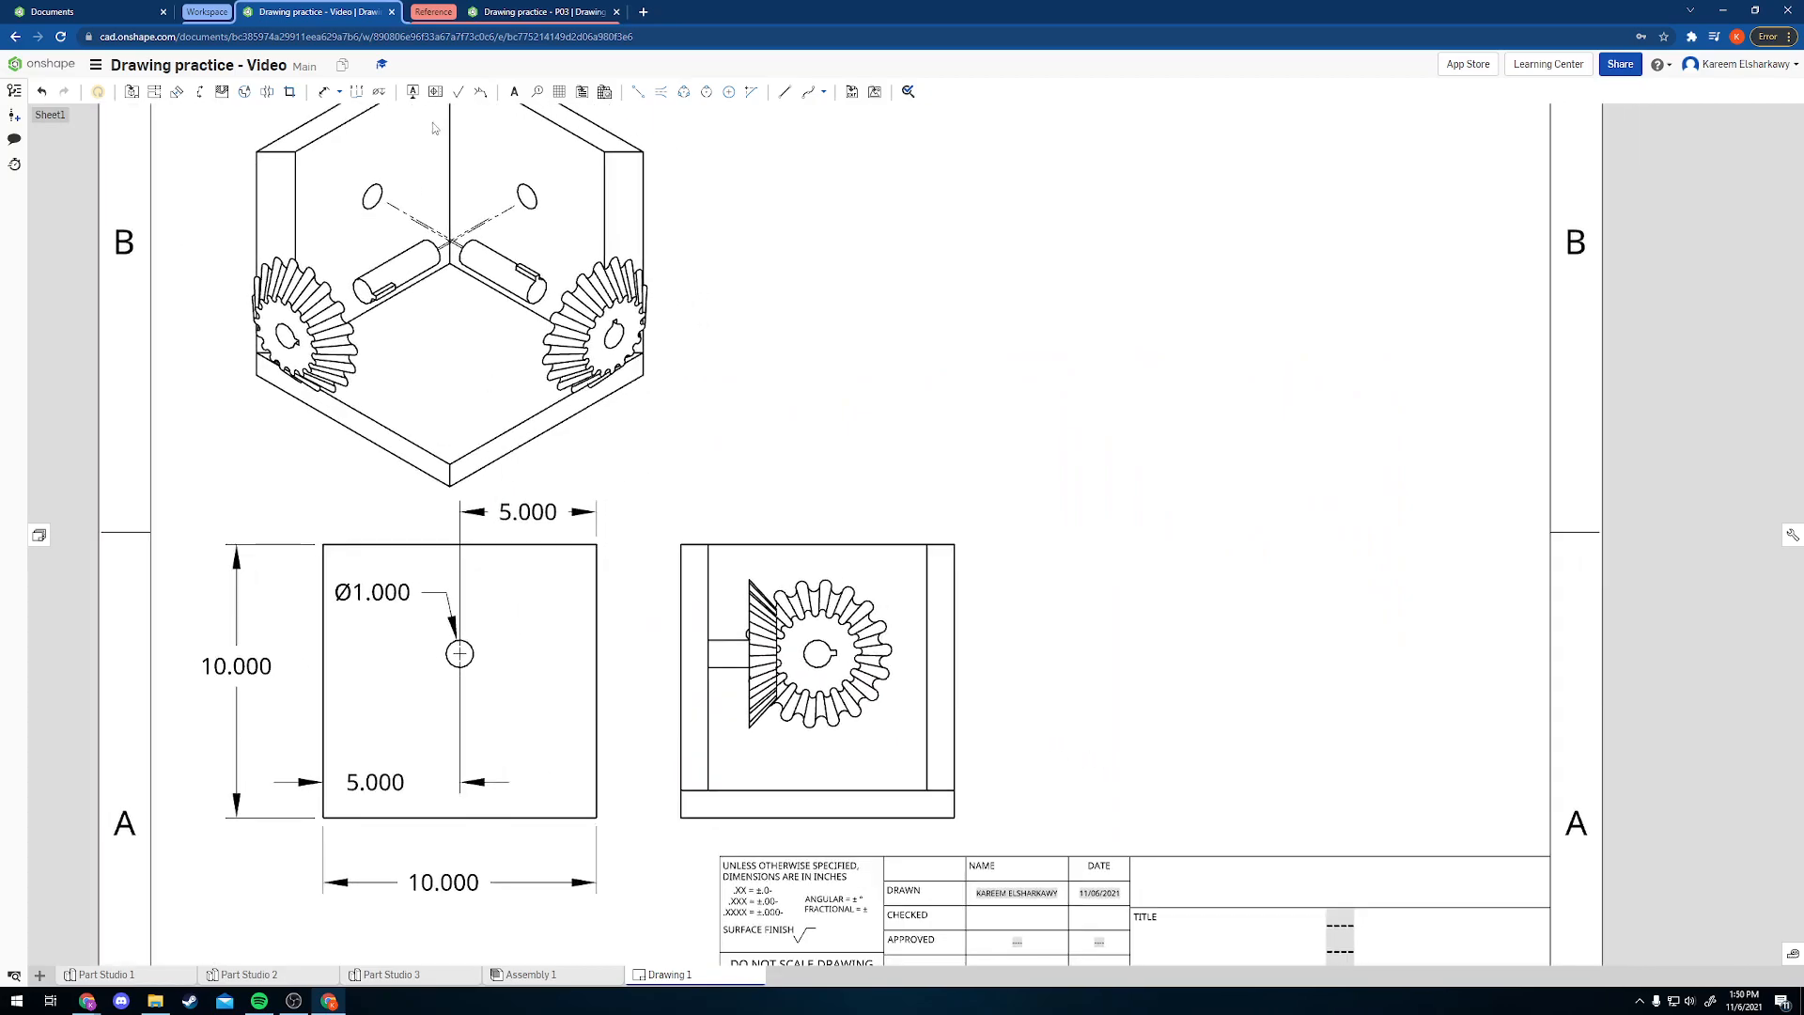
left_click(325, 91)
left_click(953, 806)
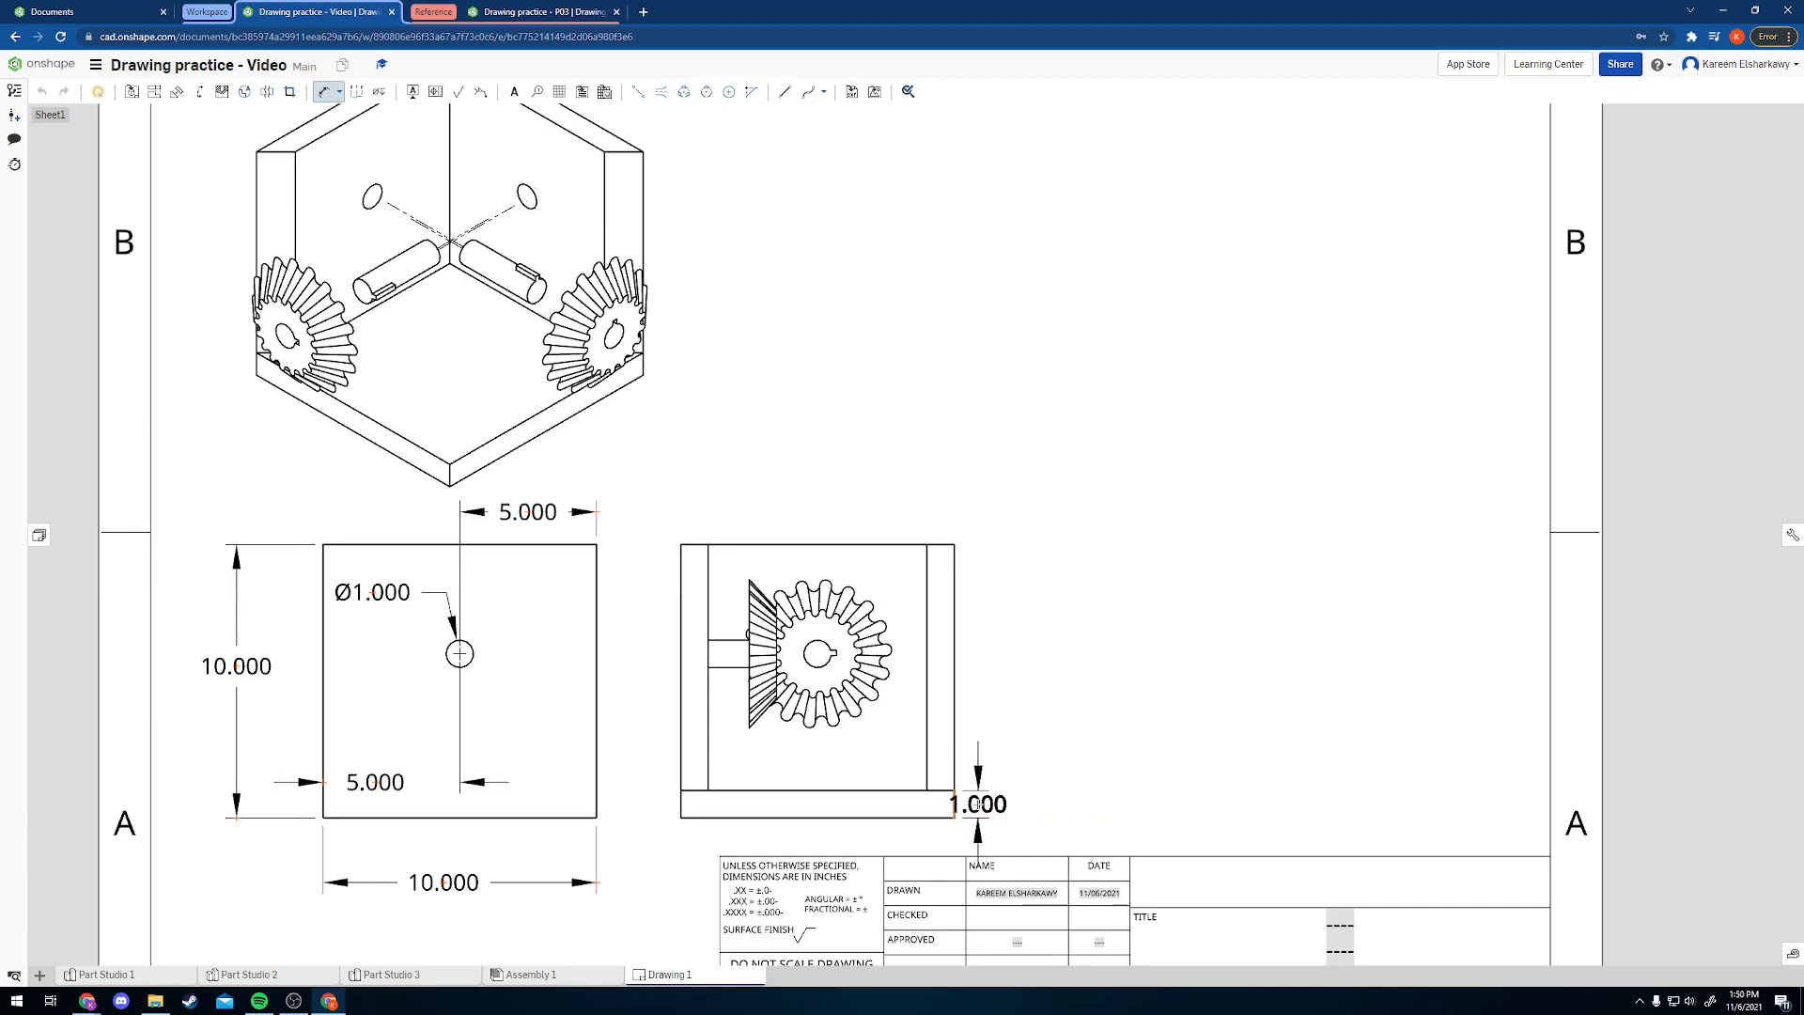
key("Escape")
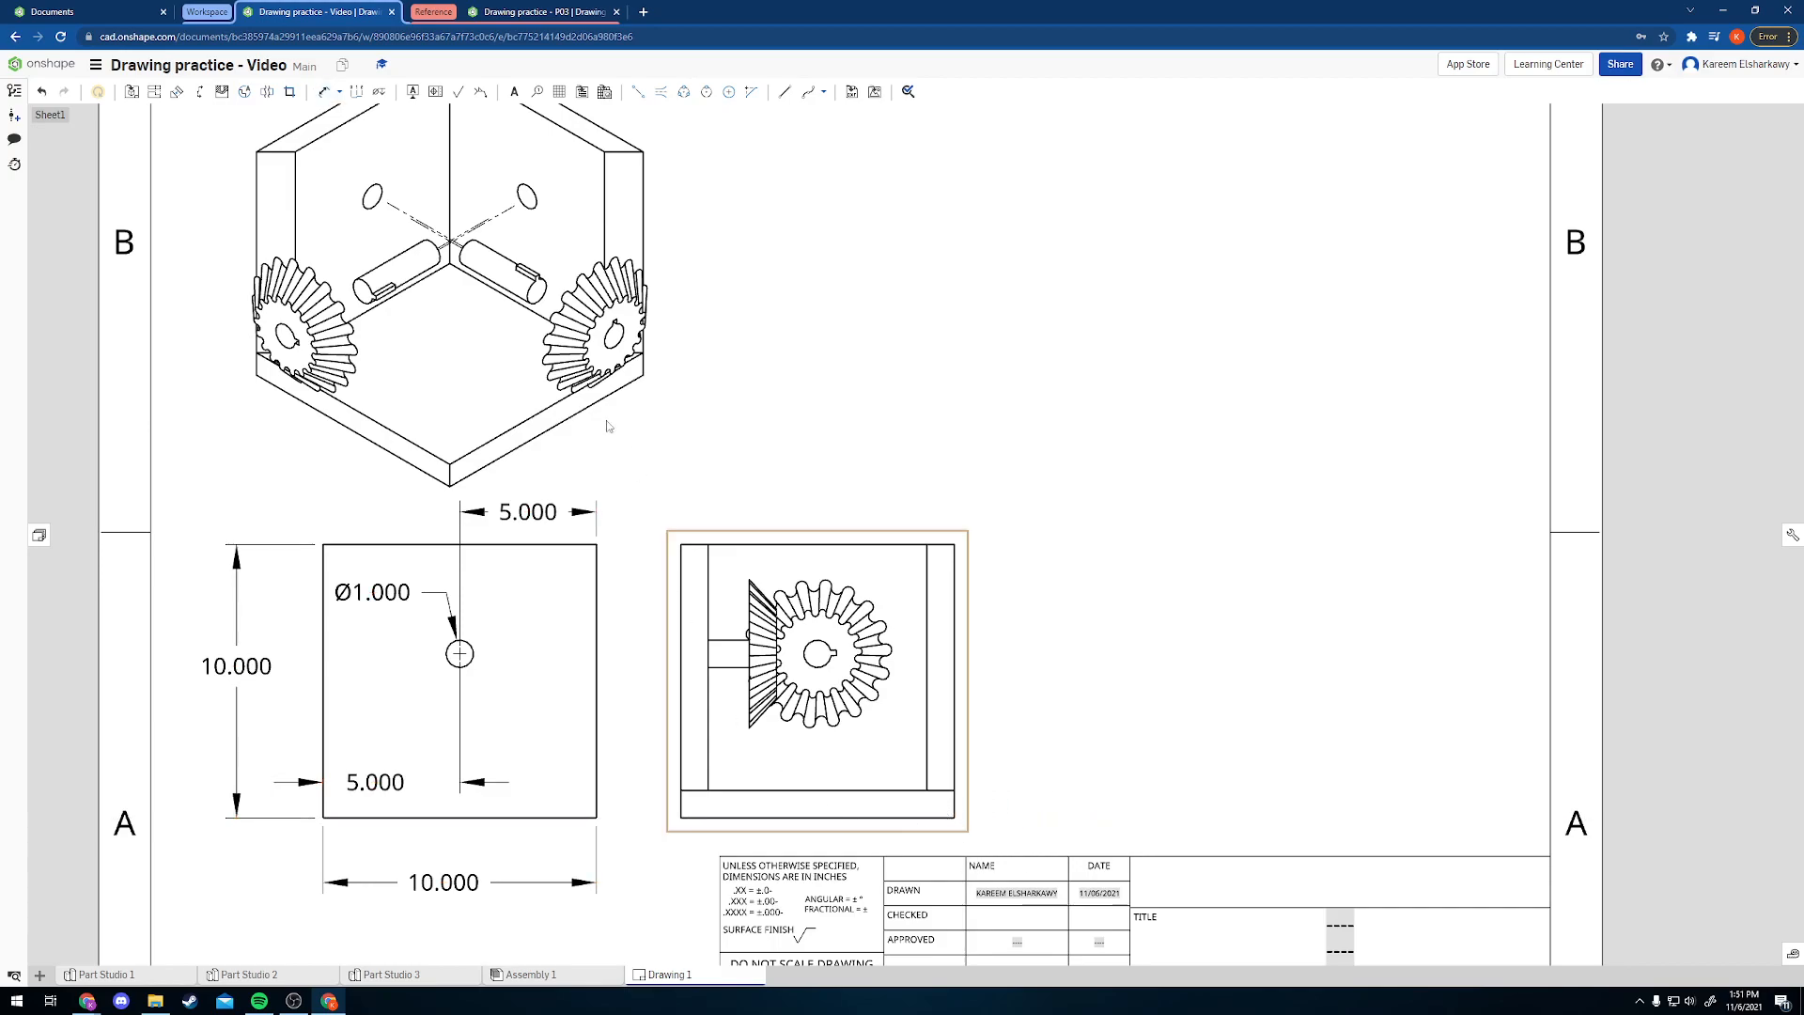
- Dimension the base plate's thickness between its two horizontal edges in the side view, placing the text outside to the upper right
key("d")
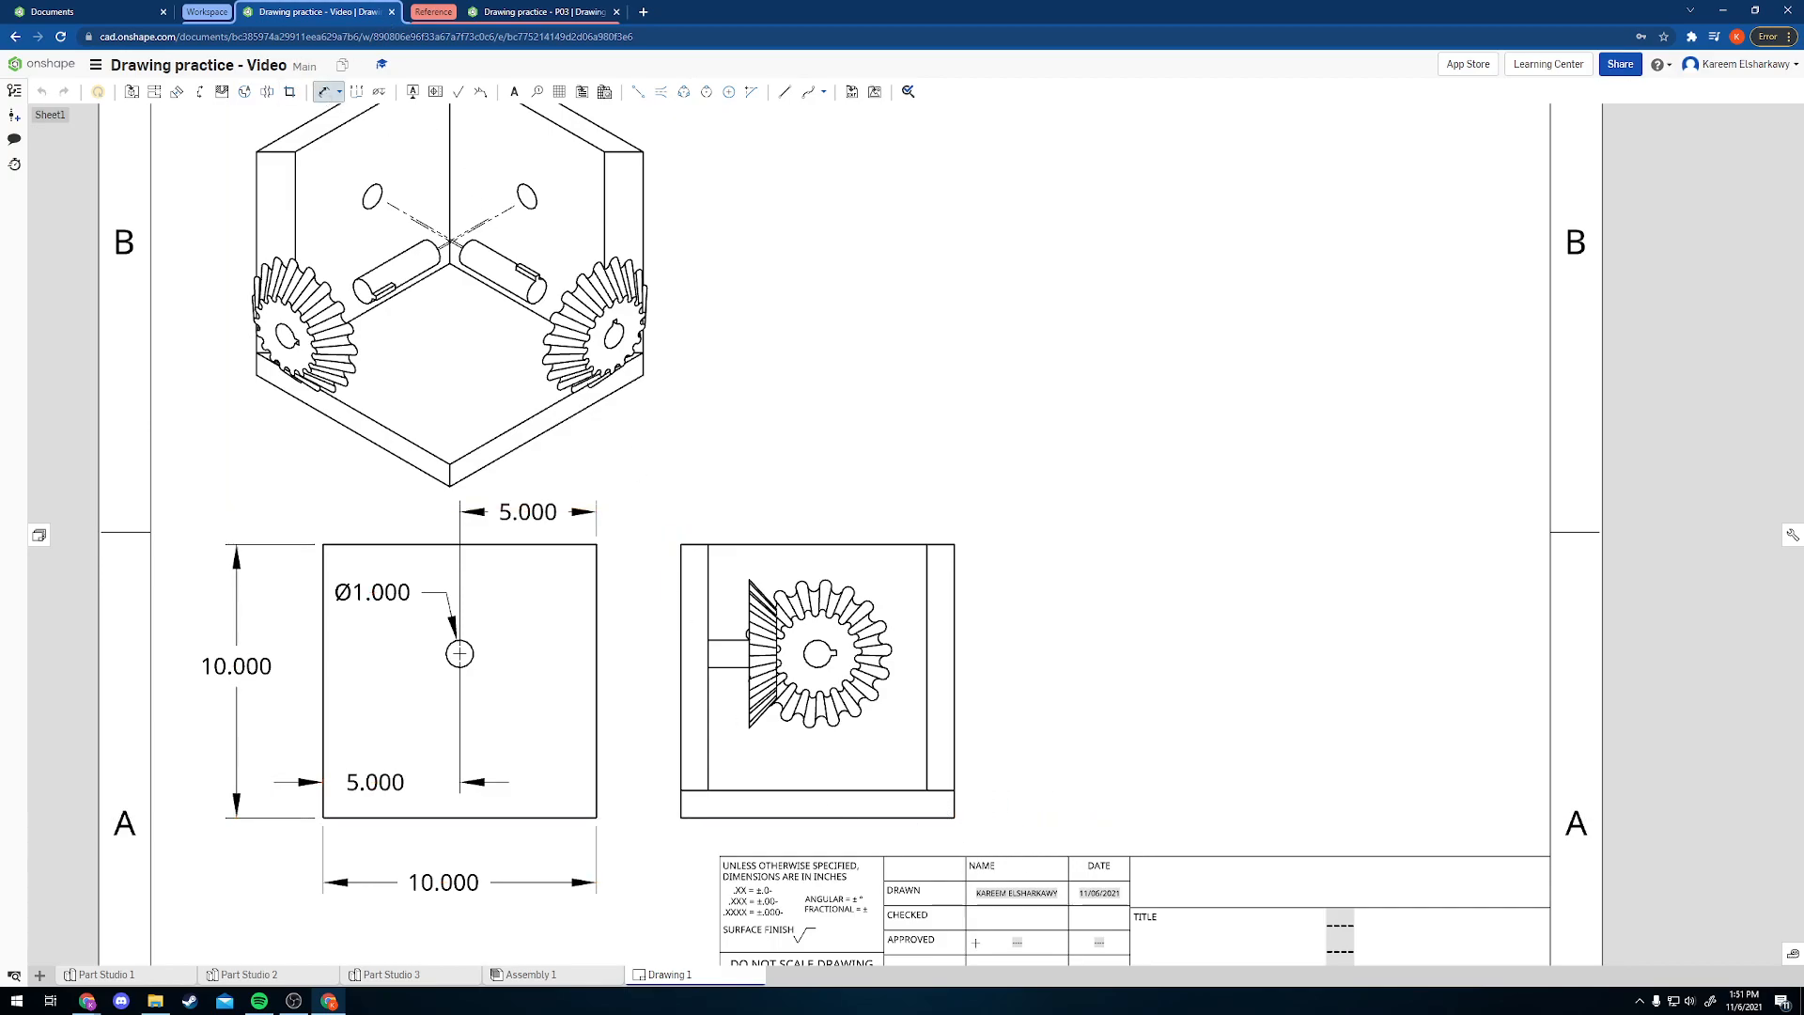
left_click(905, 817)
left_click(898, 790)
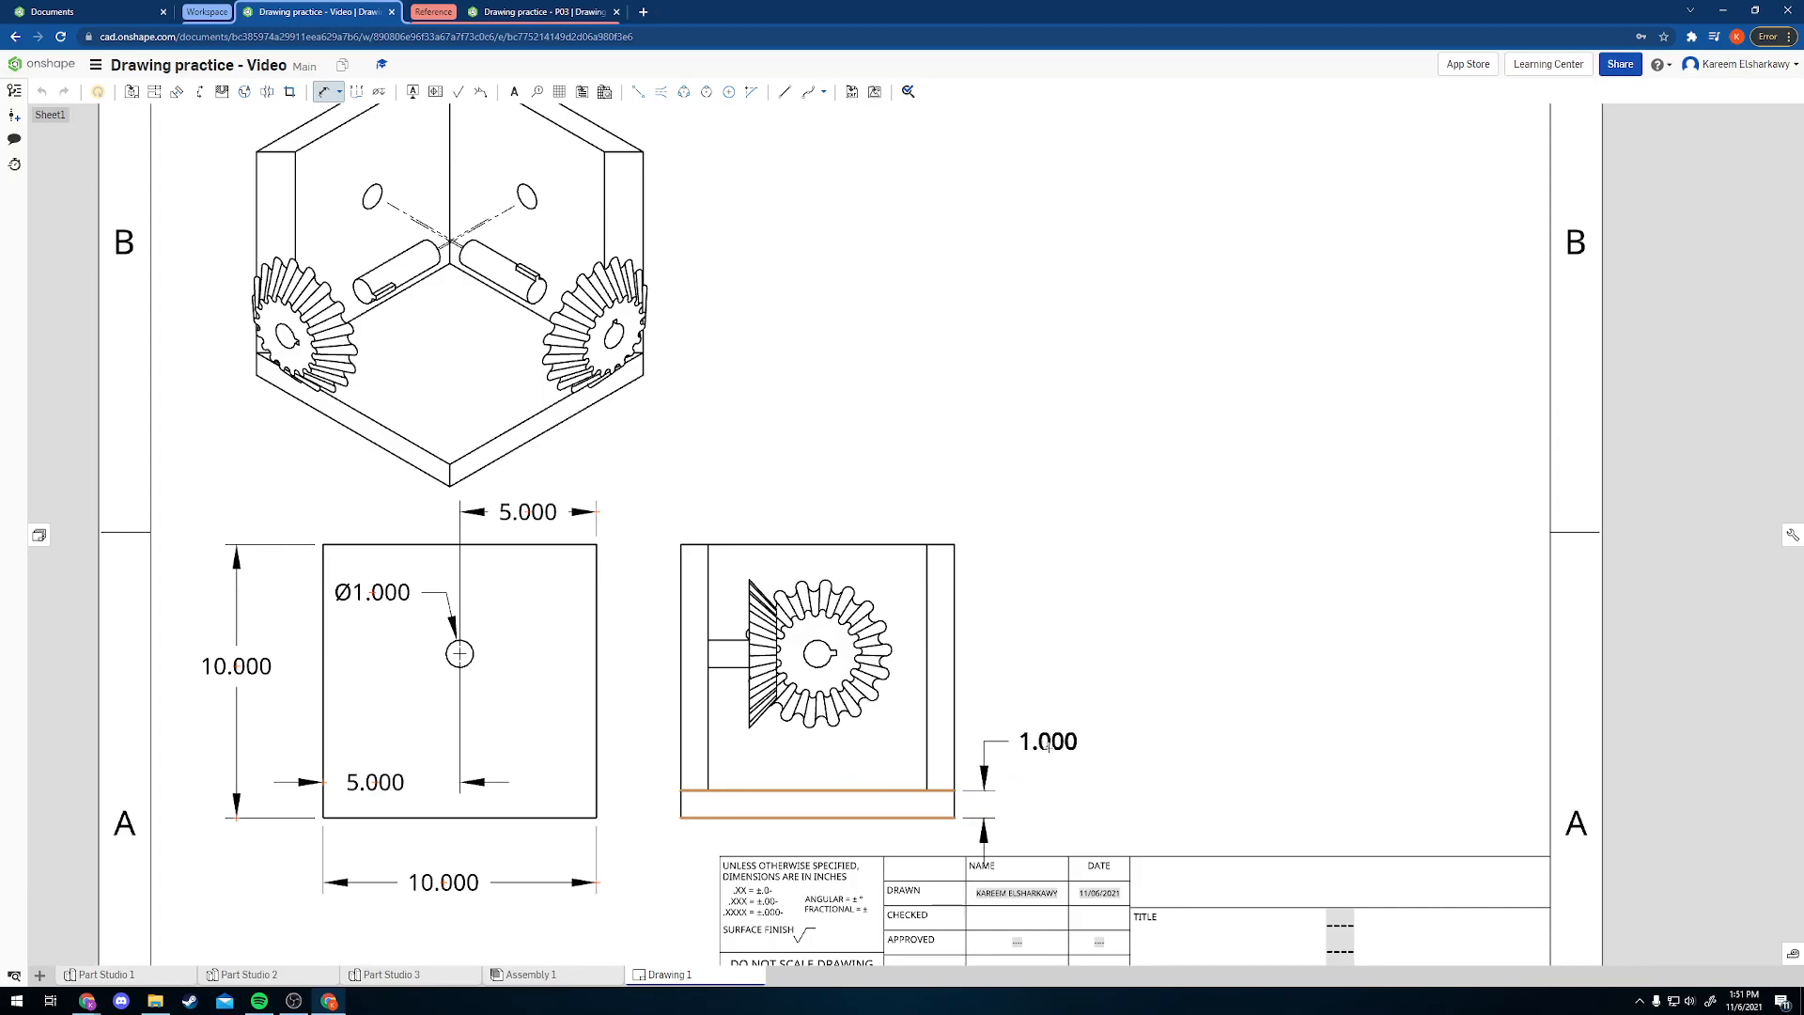
left_click(1048, 745)
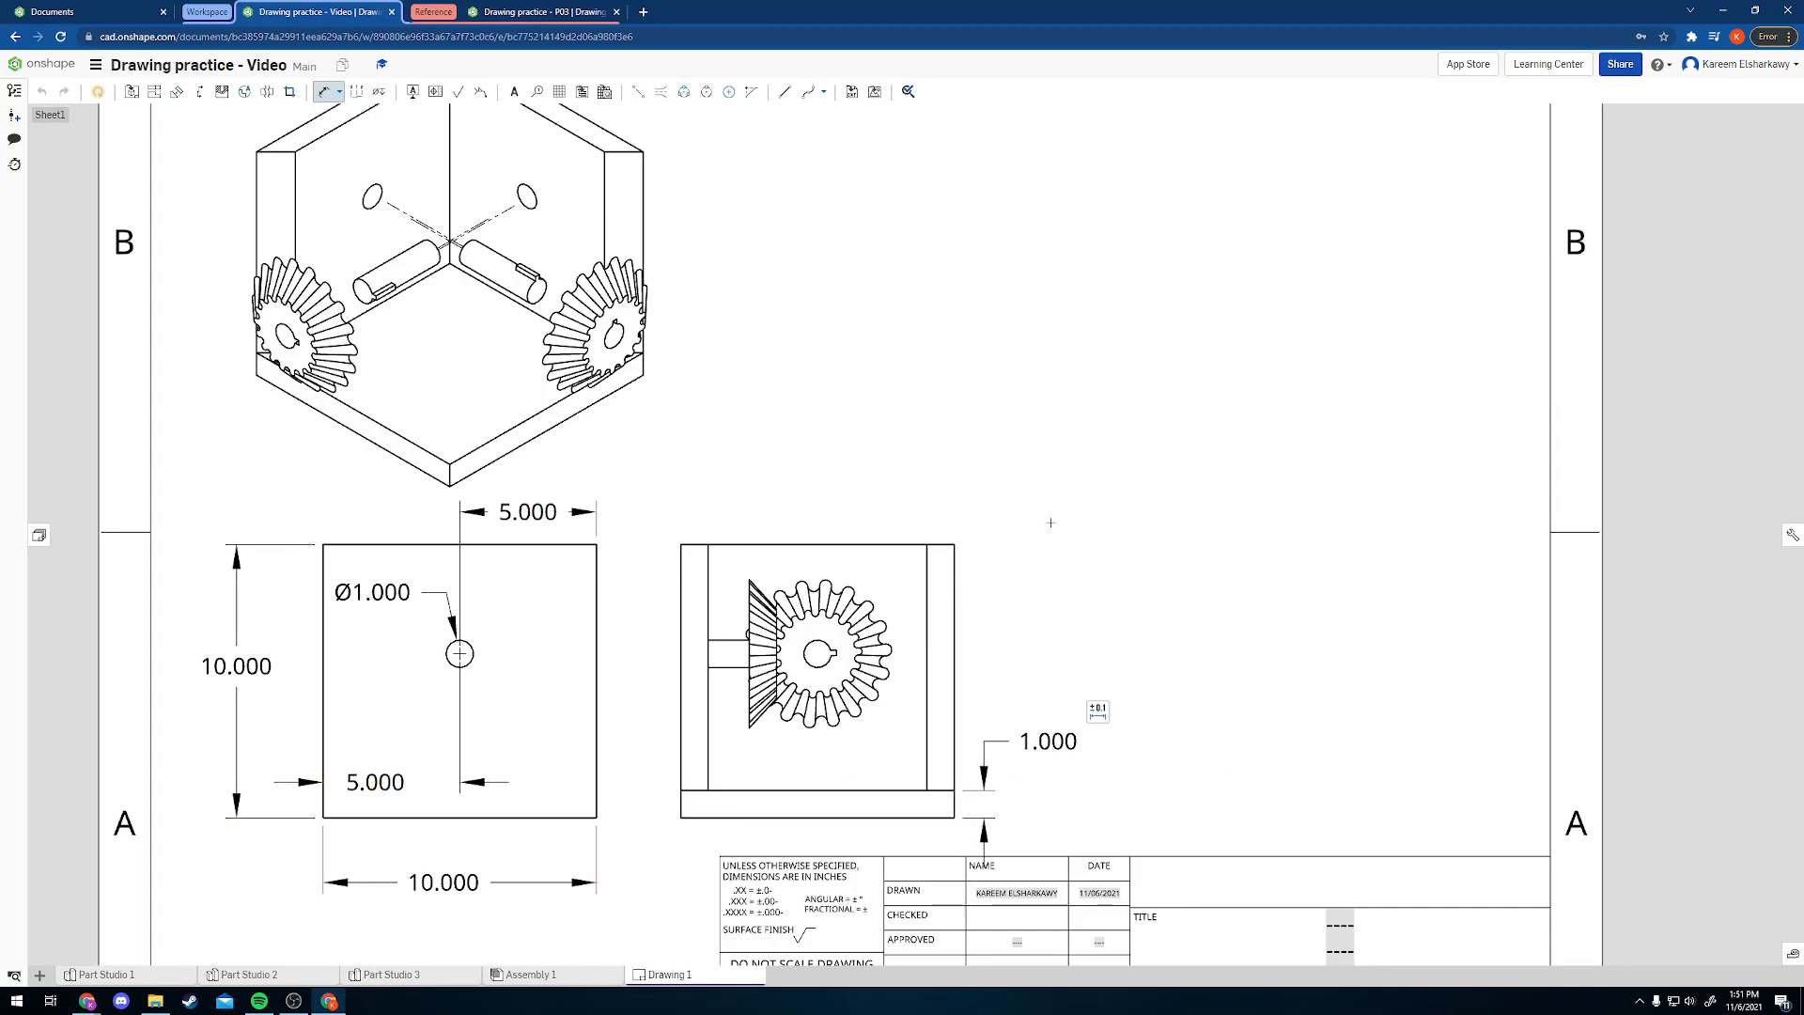
key("f")
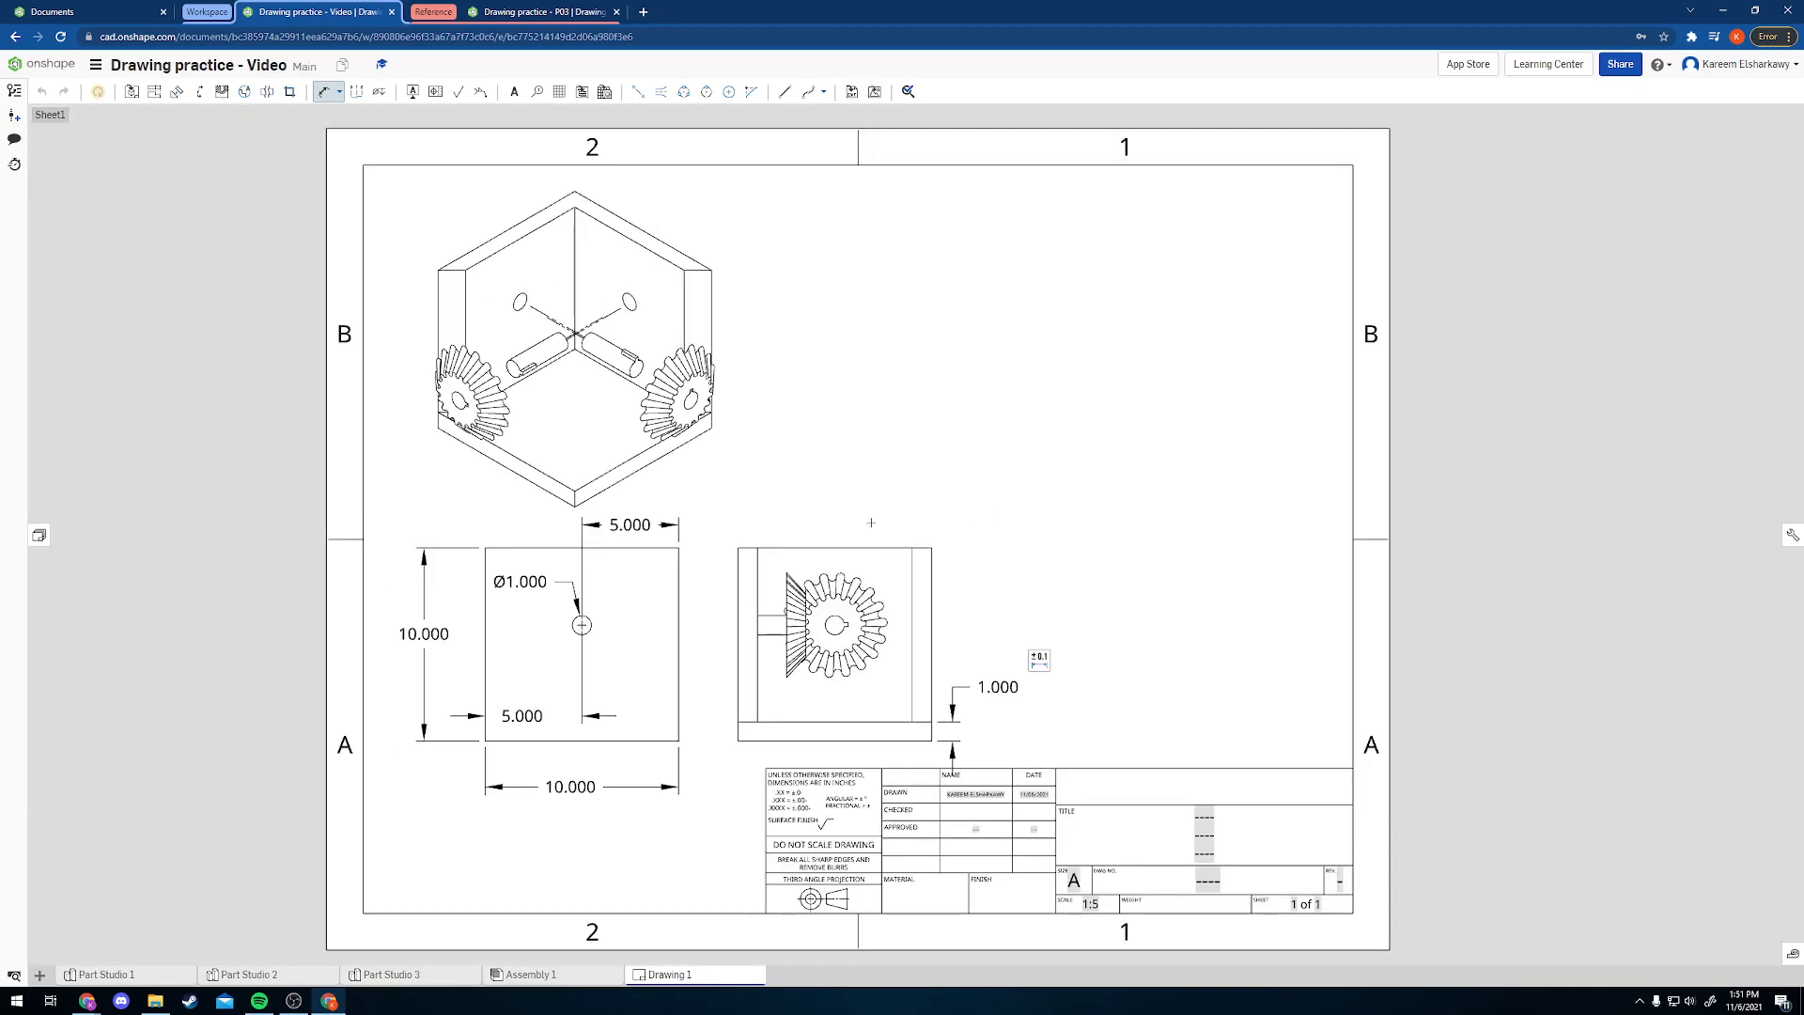
middle_click_drag(814, 449, 846, 510)
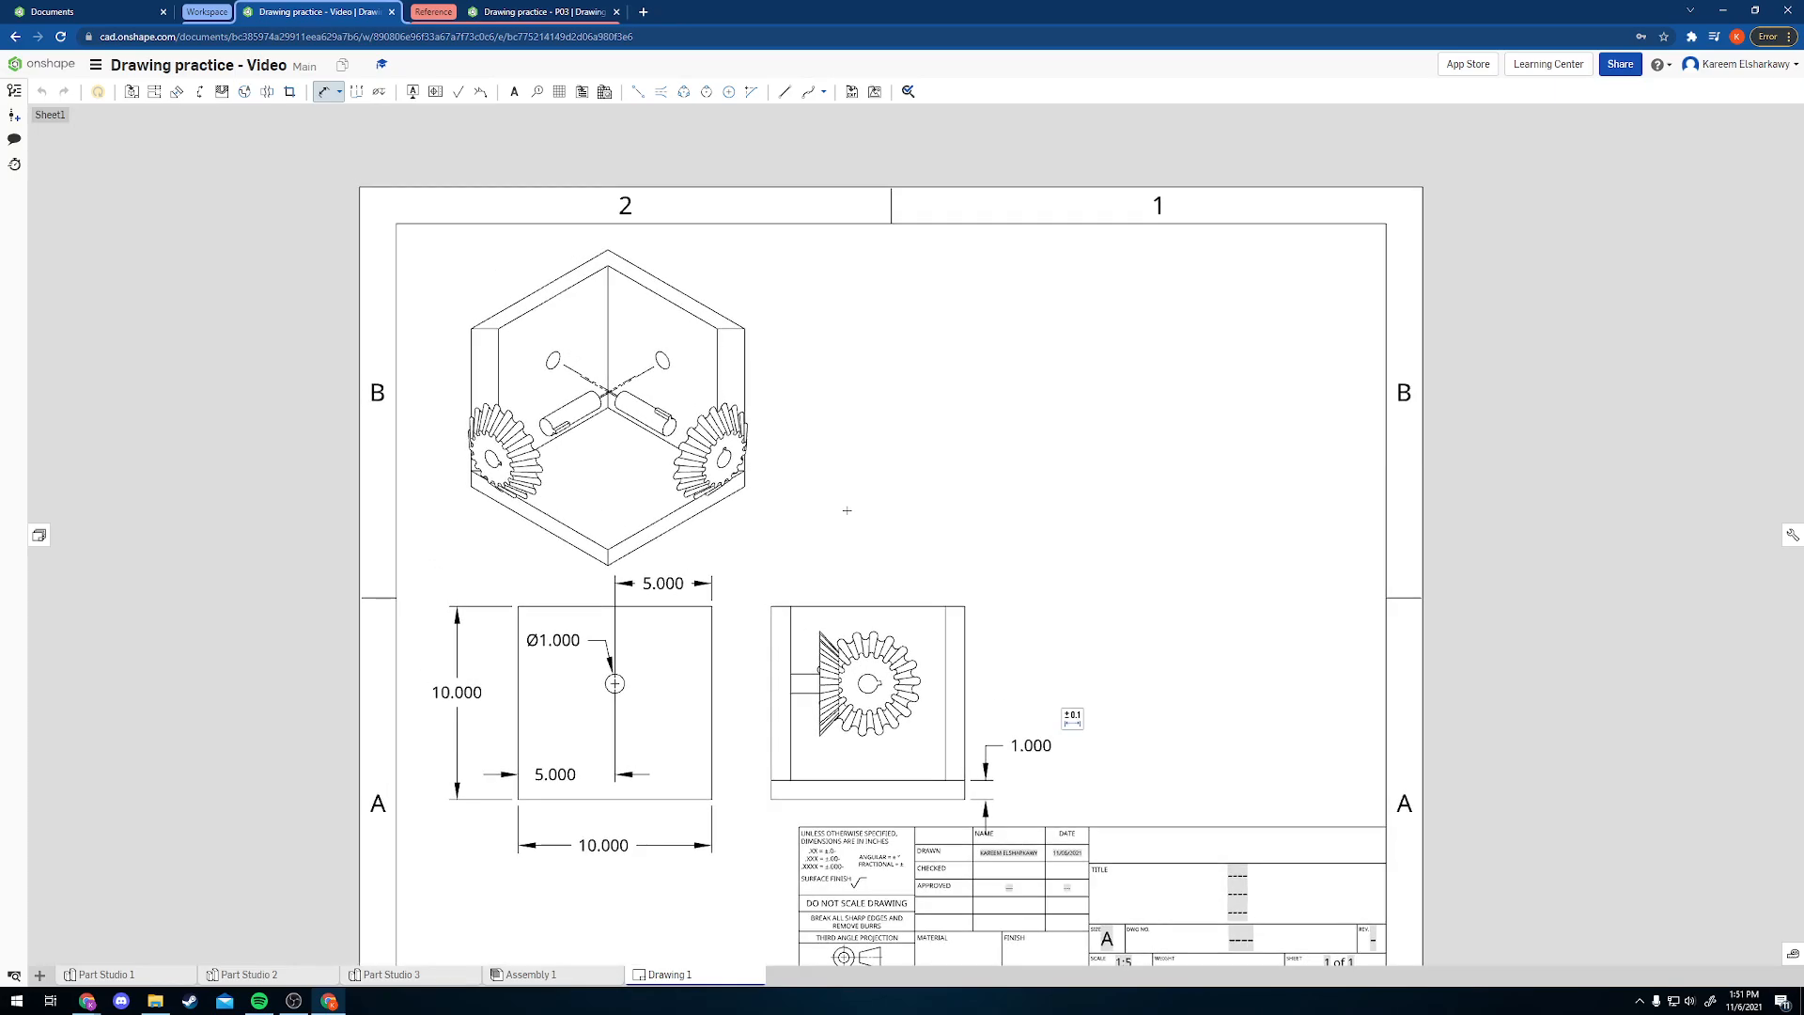
key("Escape")
left_click(325, 91)
scroll(747, 470, "up", 5)
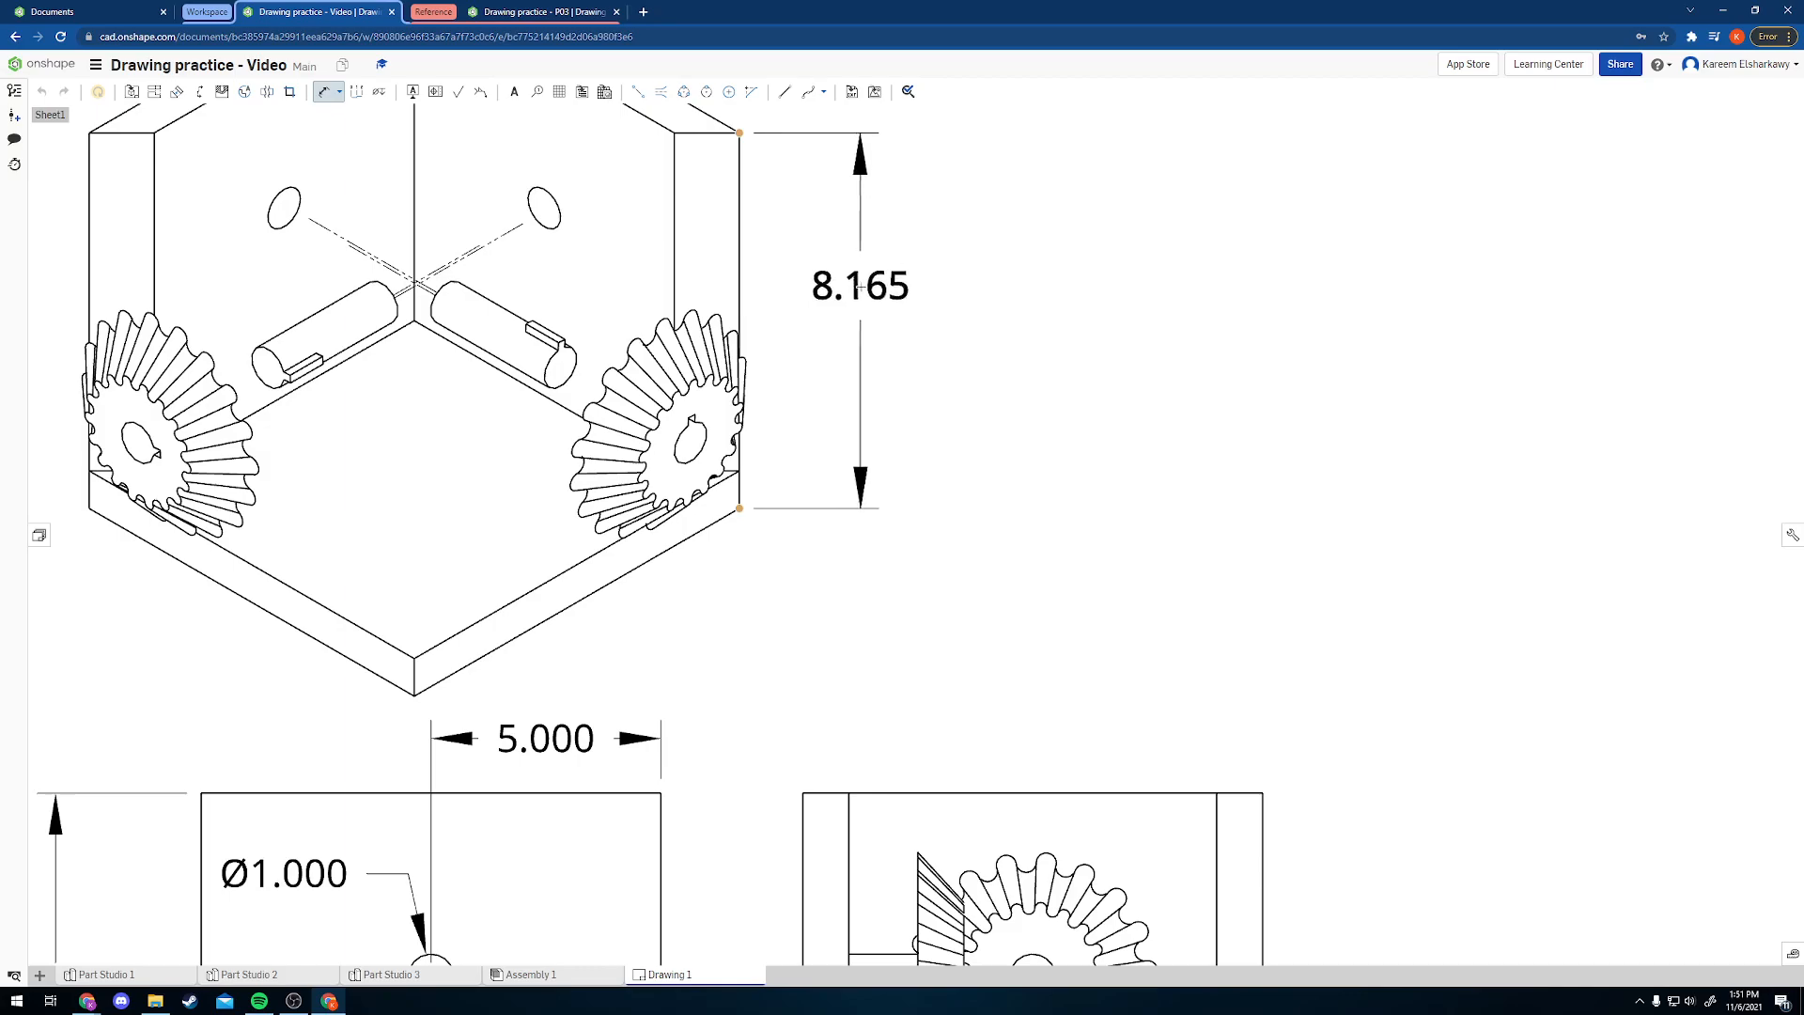
scroll(858, 251, "down", 3)
mouse_move(838, 425)
left_mouse_down()
mouse_move(850, 409)
mouse_move(848, 425)
left_mouse_up()
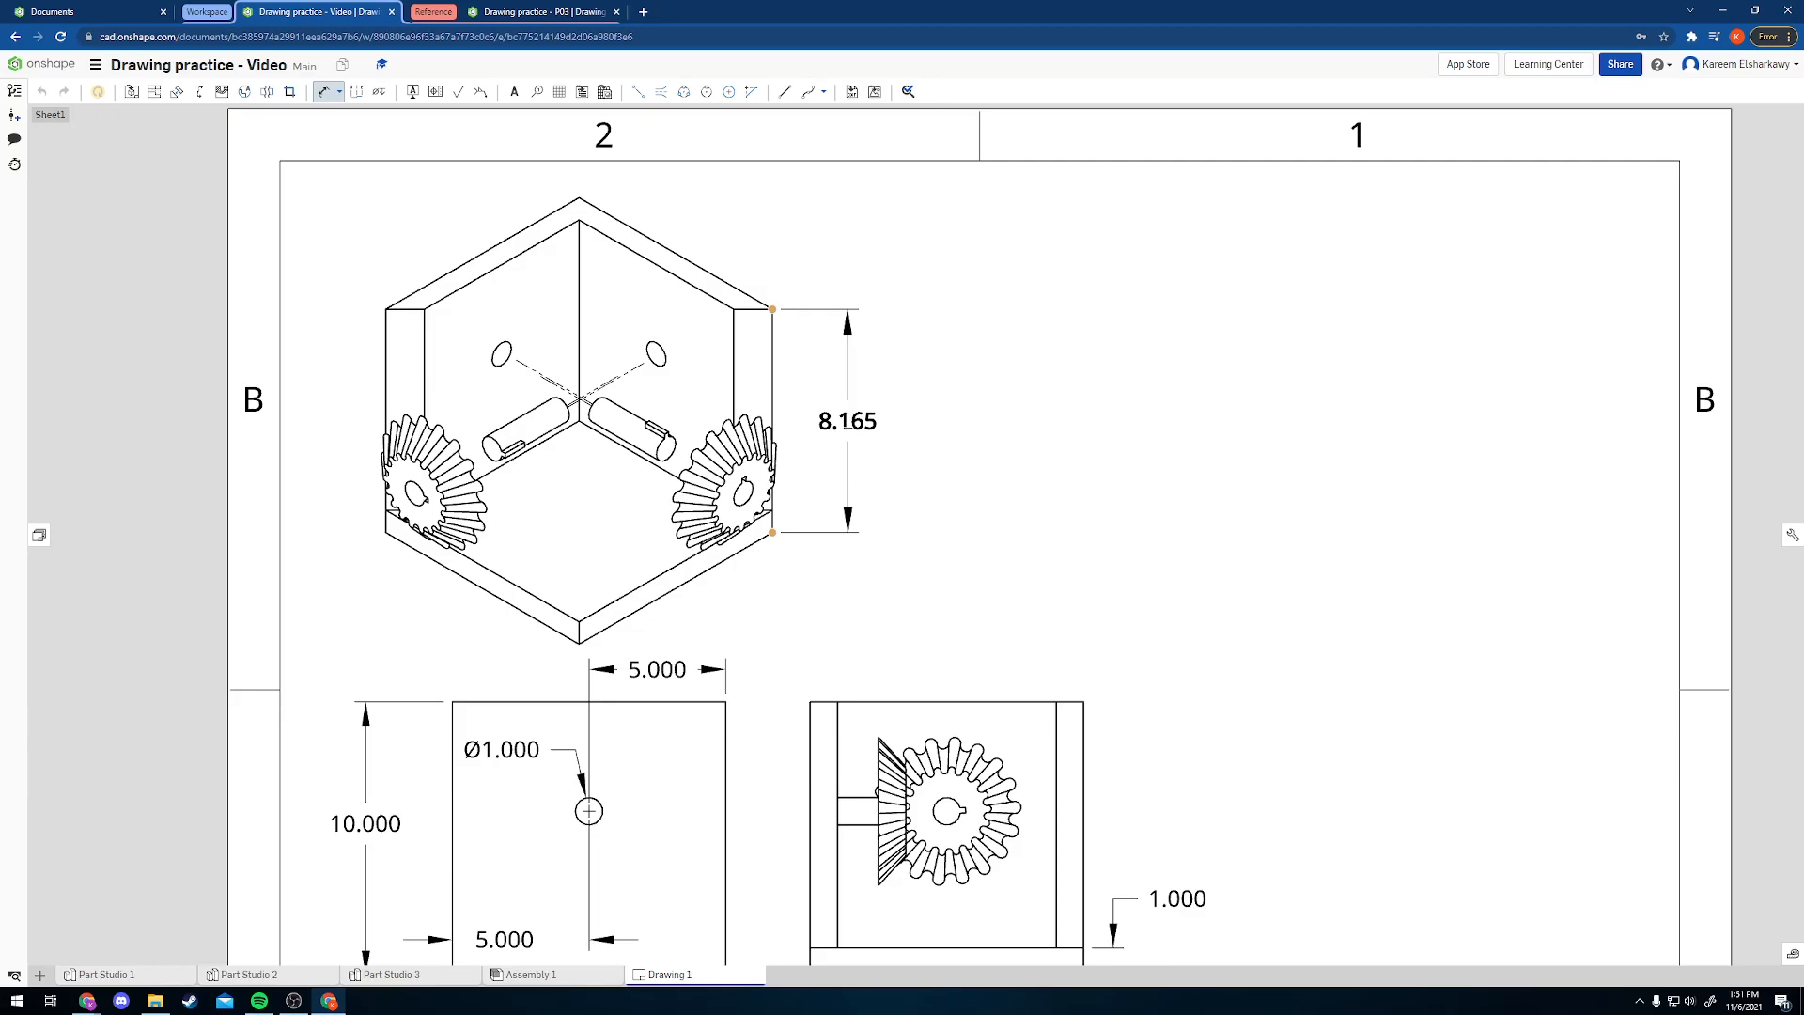
left_click_drag(846, 425, 843, 433)
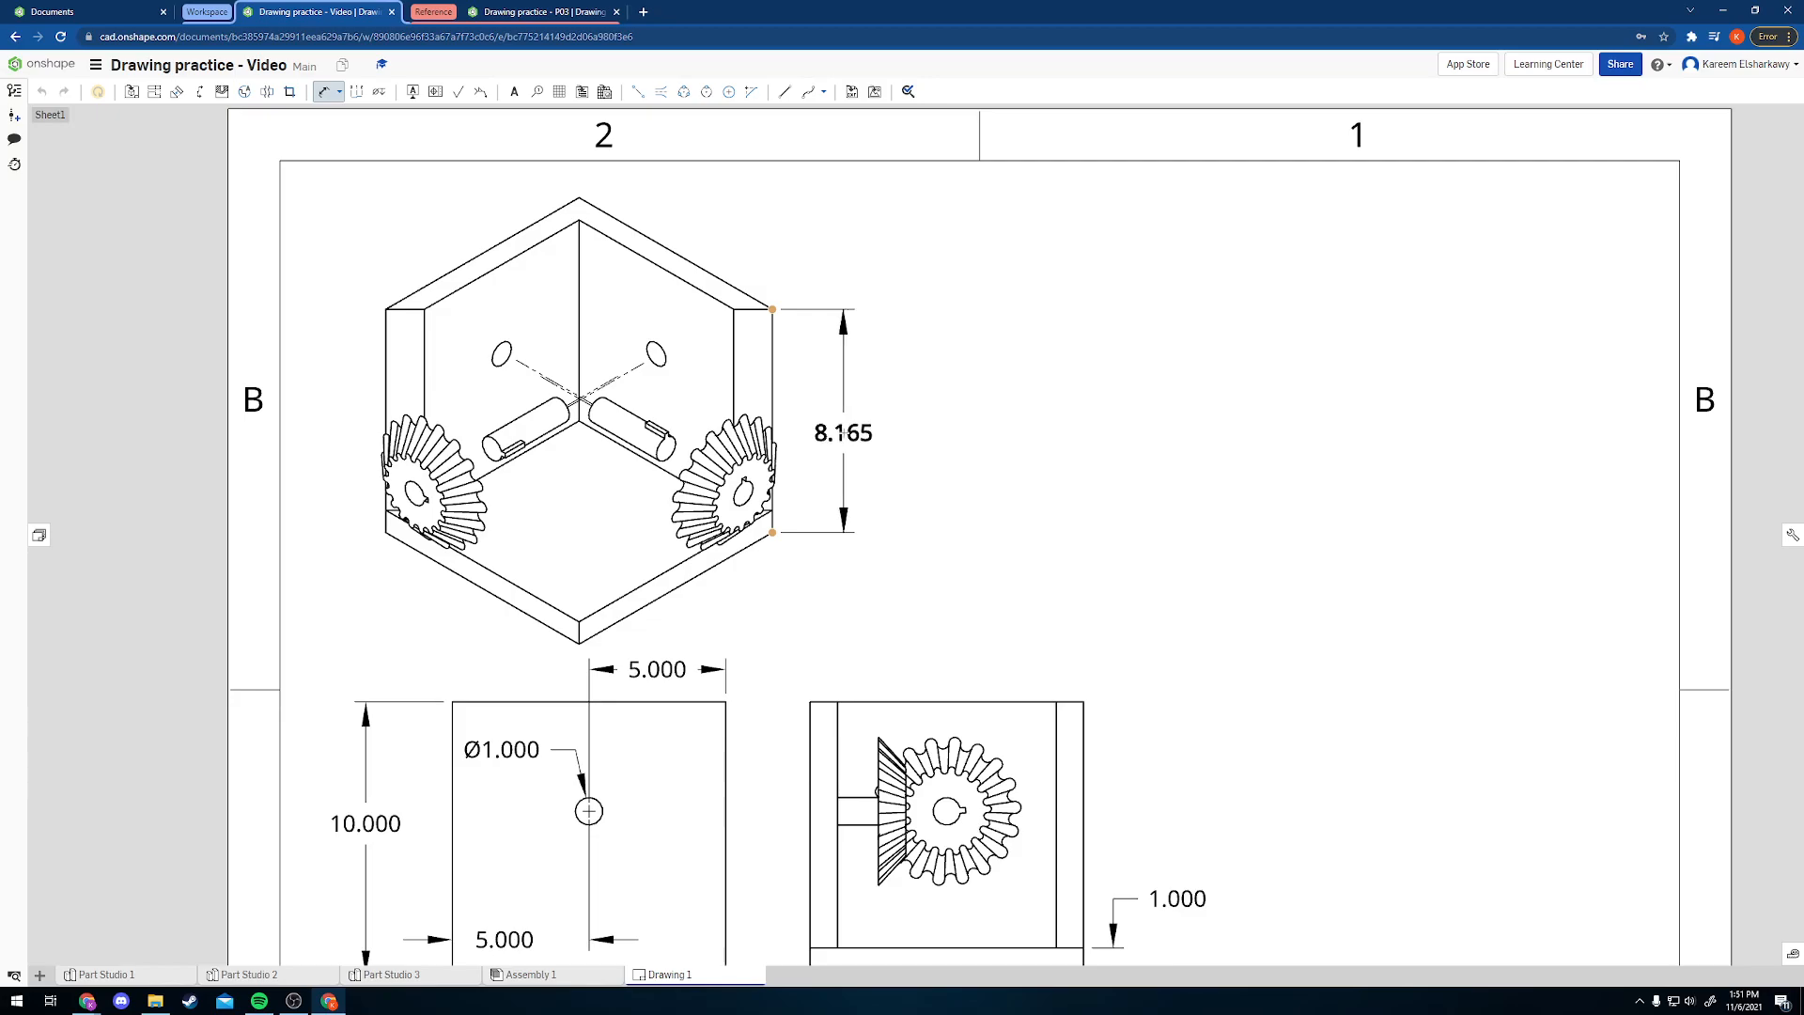
key("Escape")
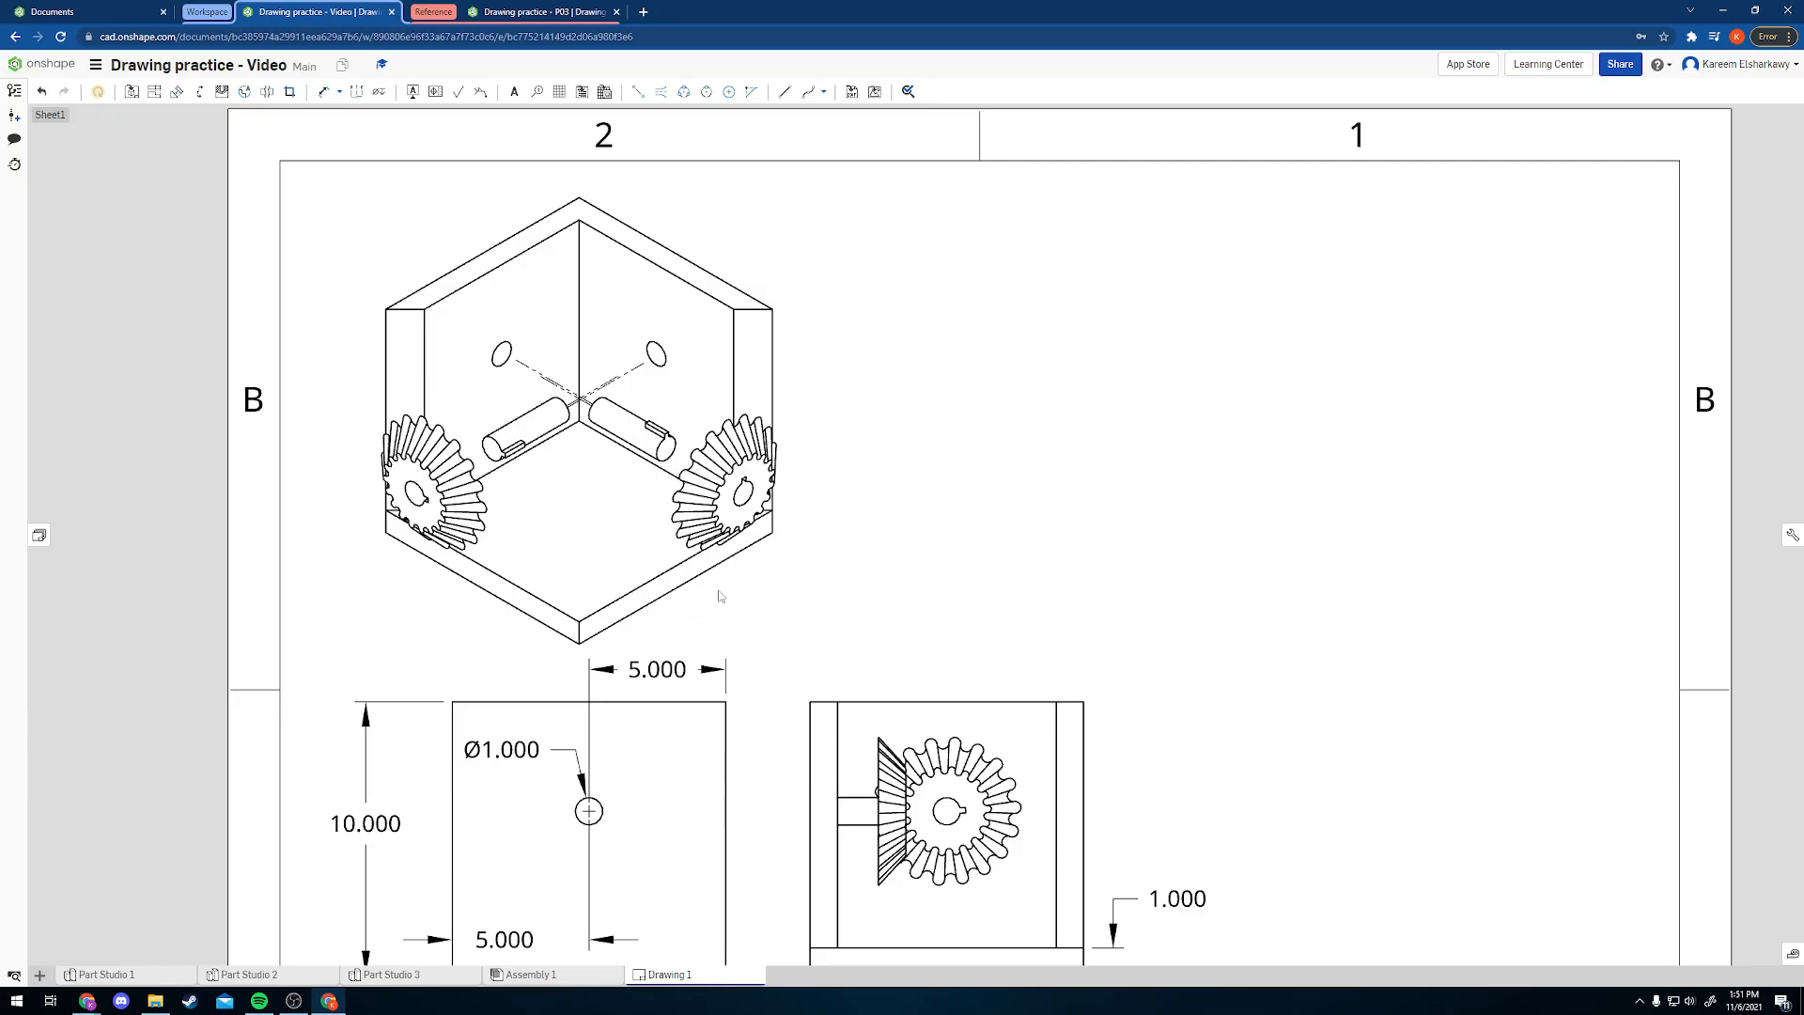
- Try dimensioning the right vertical side of the isometric view with its value overridden to 10, and delete that dimension
scroll(584, 549, "down", 3)
left_click(323, 92)
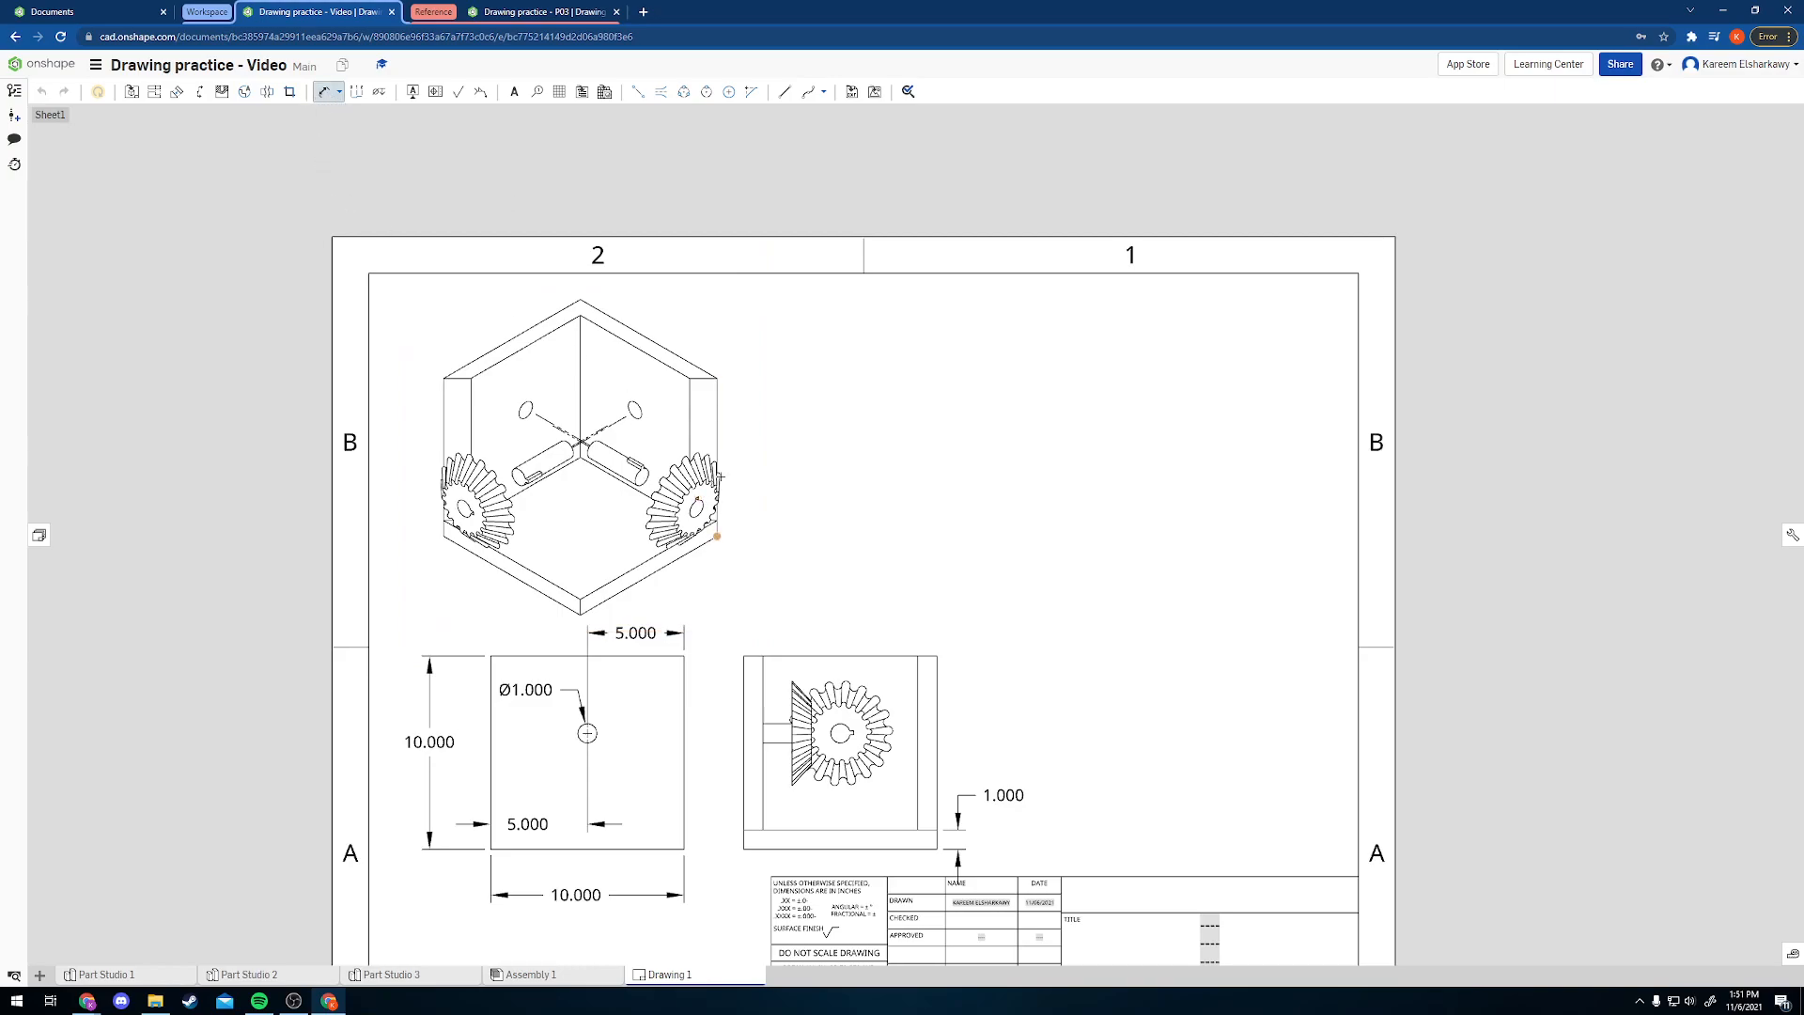
left_click(716, 379)
left_click(770, 453)
double_click(770, 449)
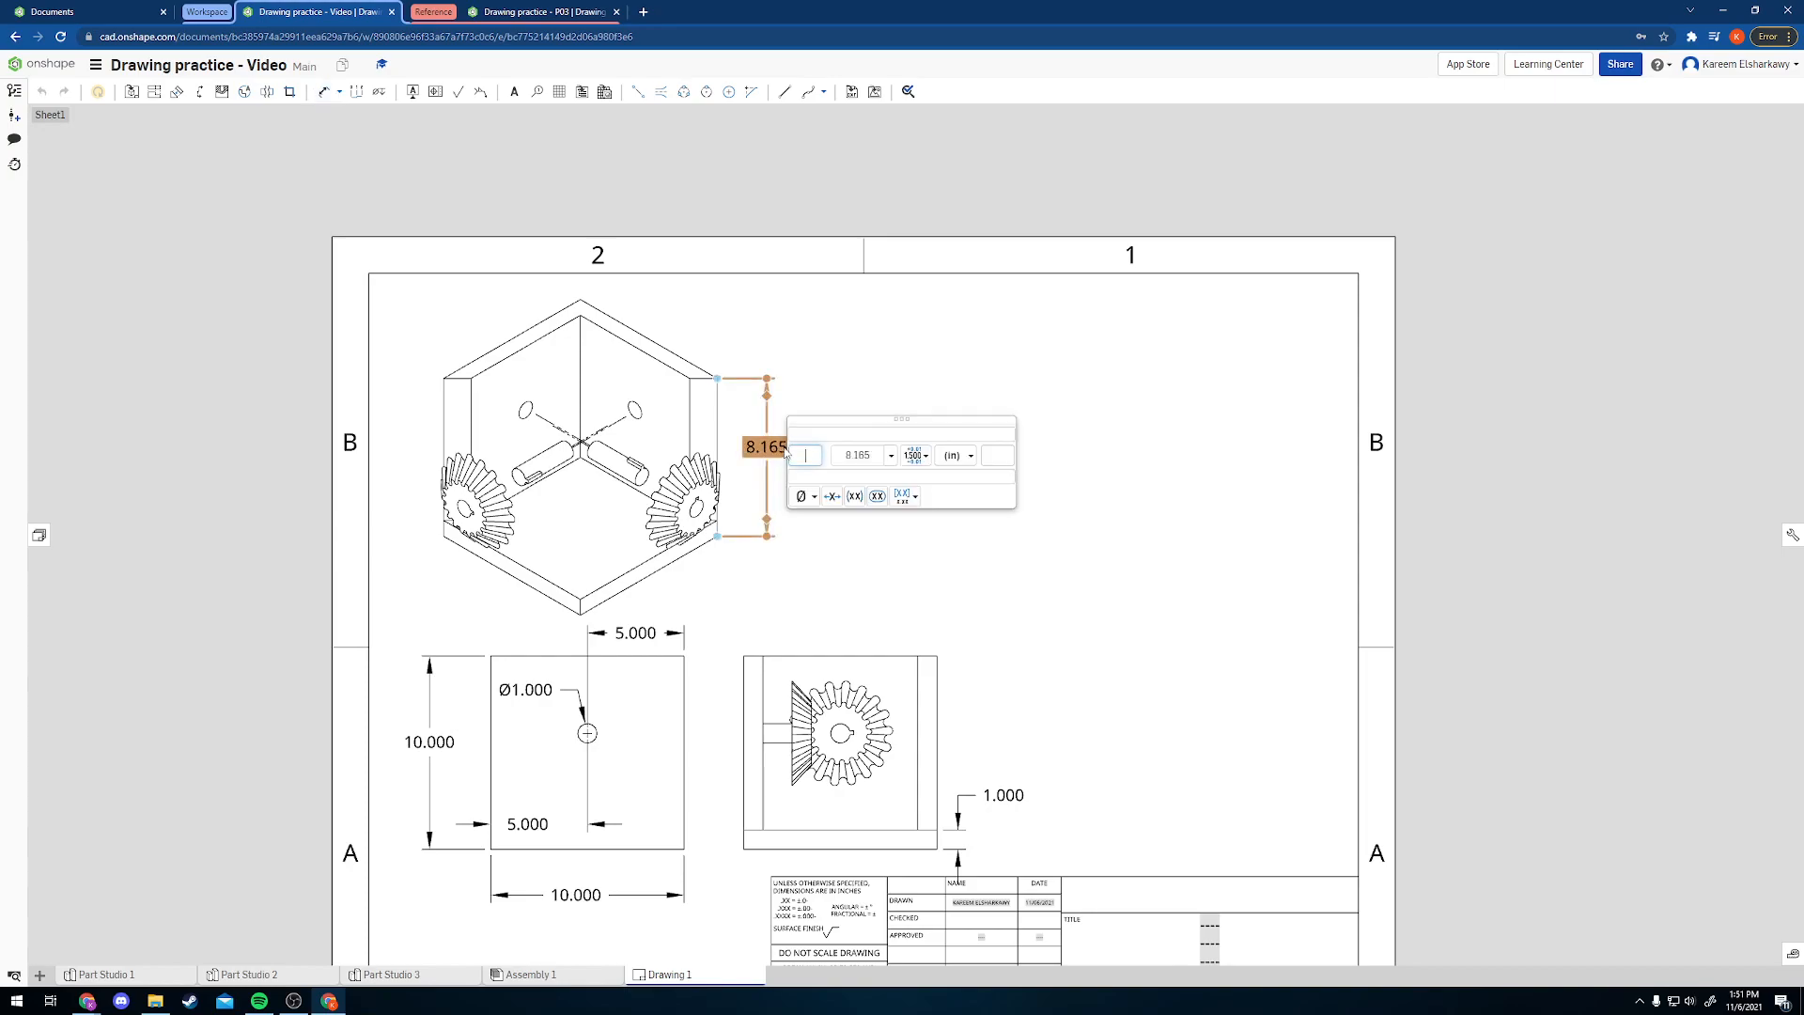
double_click(875, 454)
type("10")
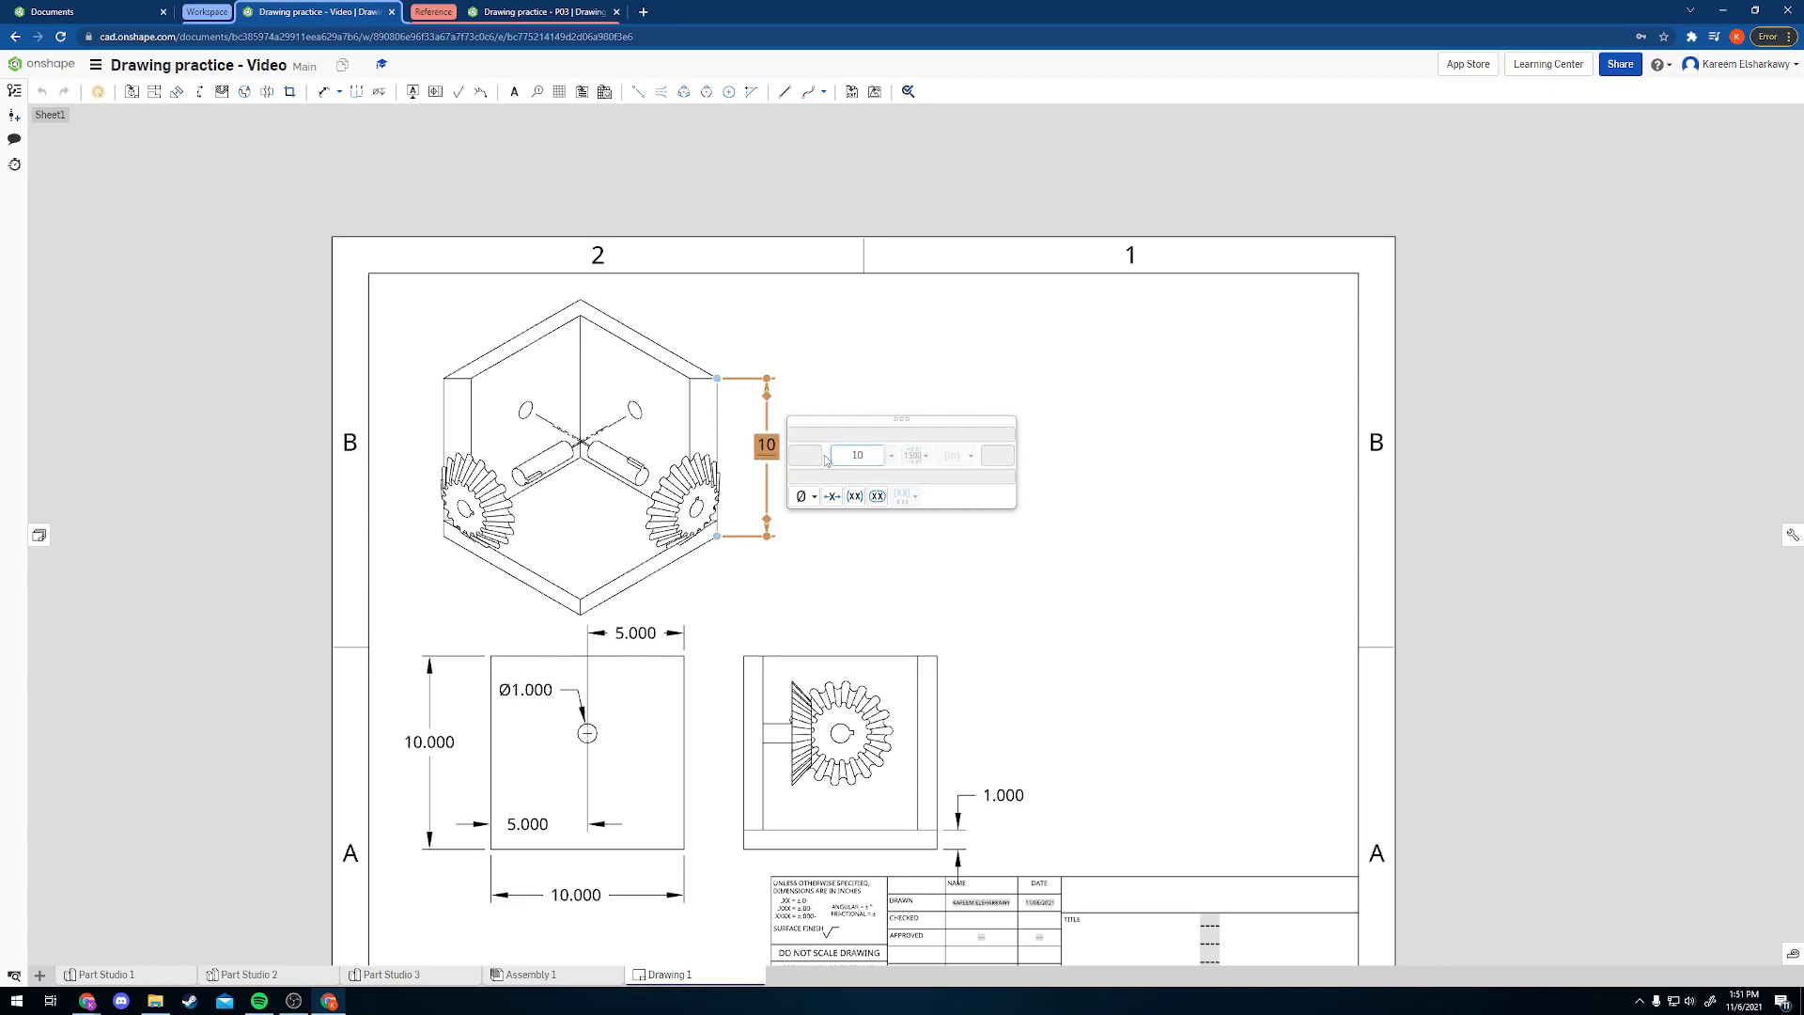
key("Return")
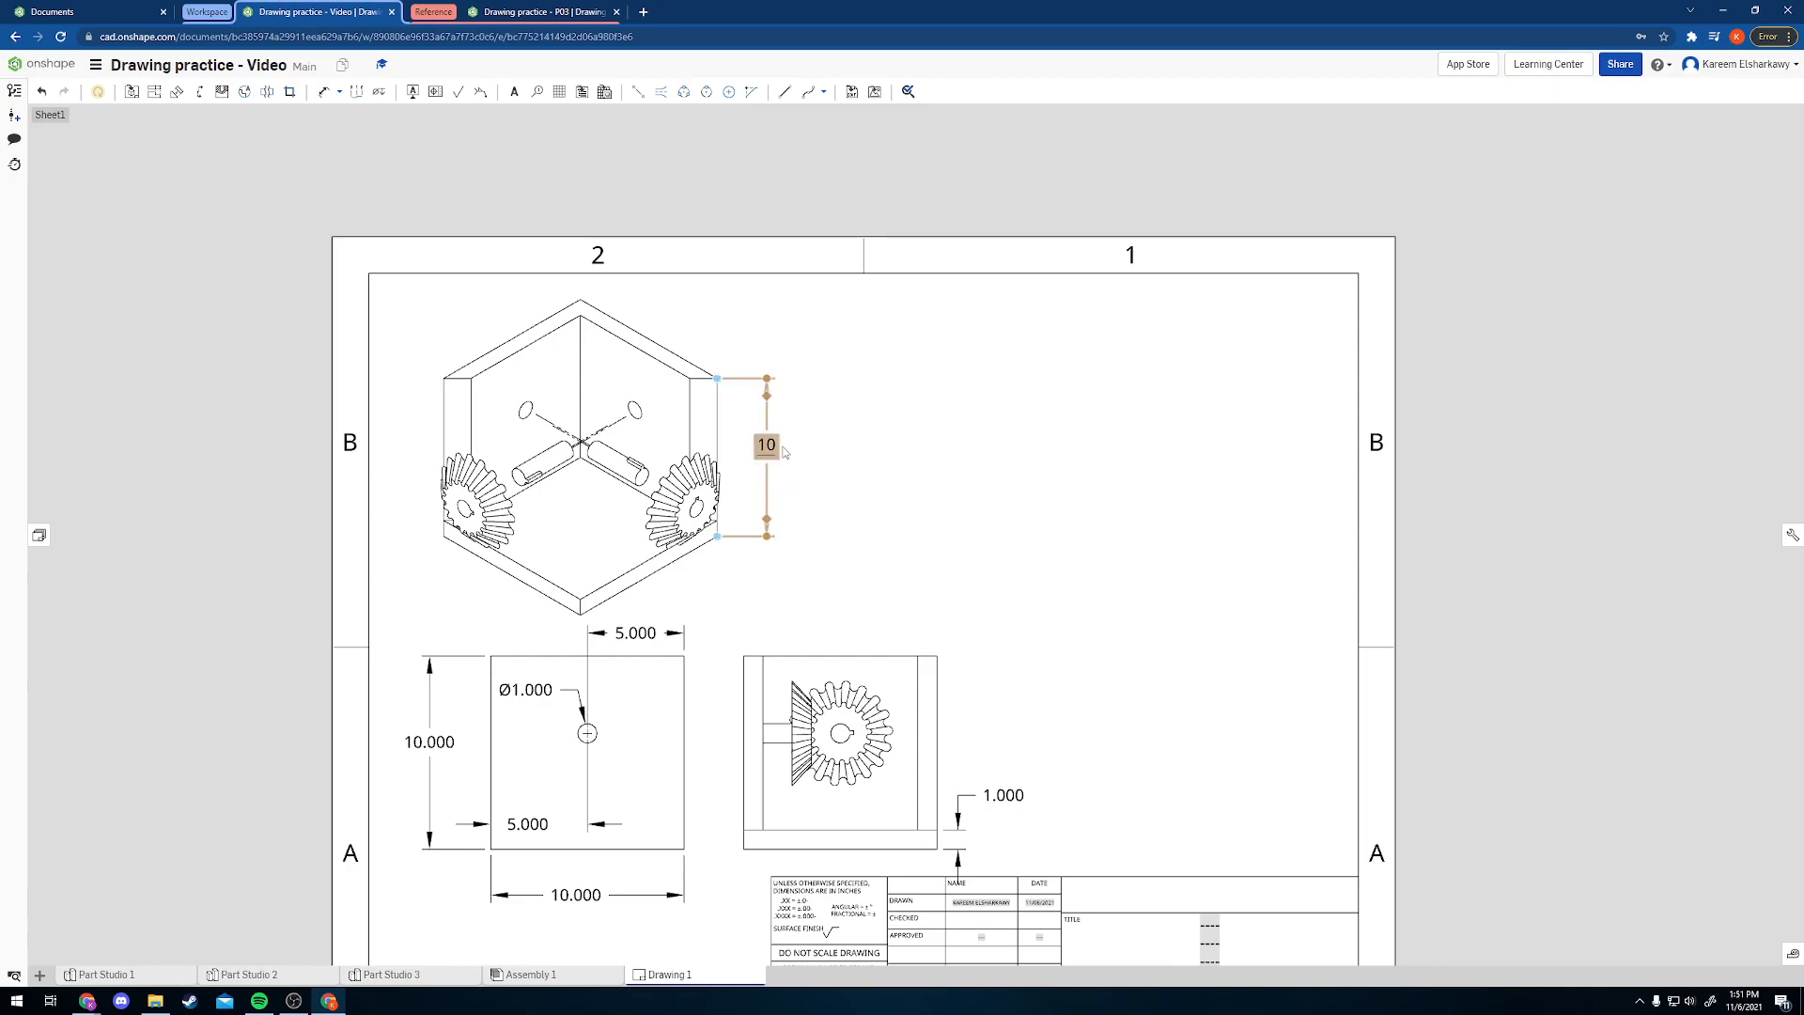
key("Delete")
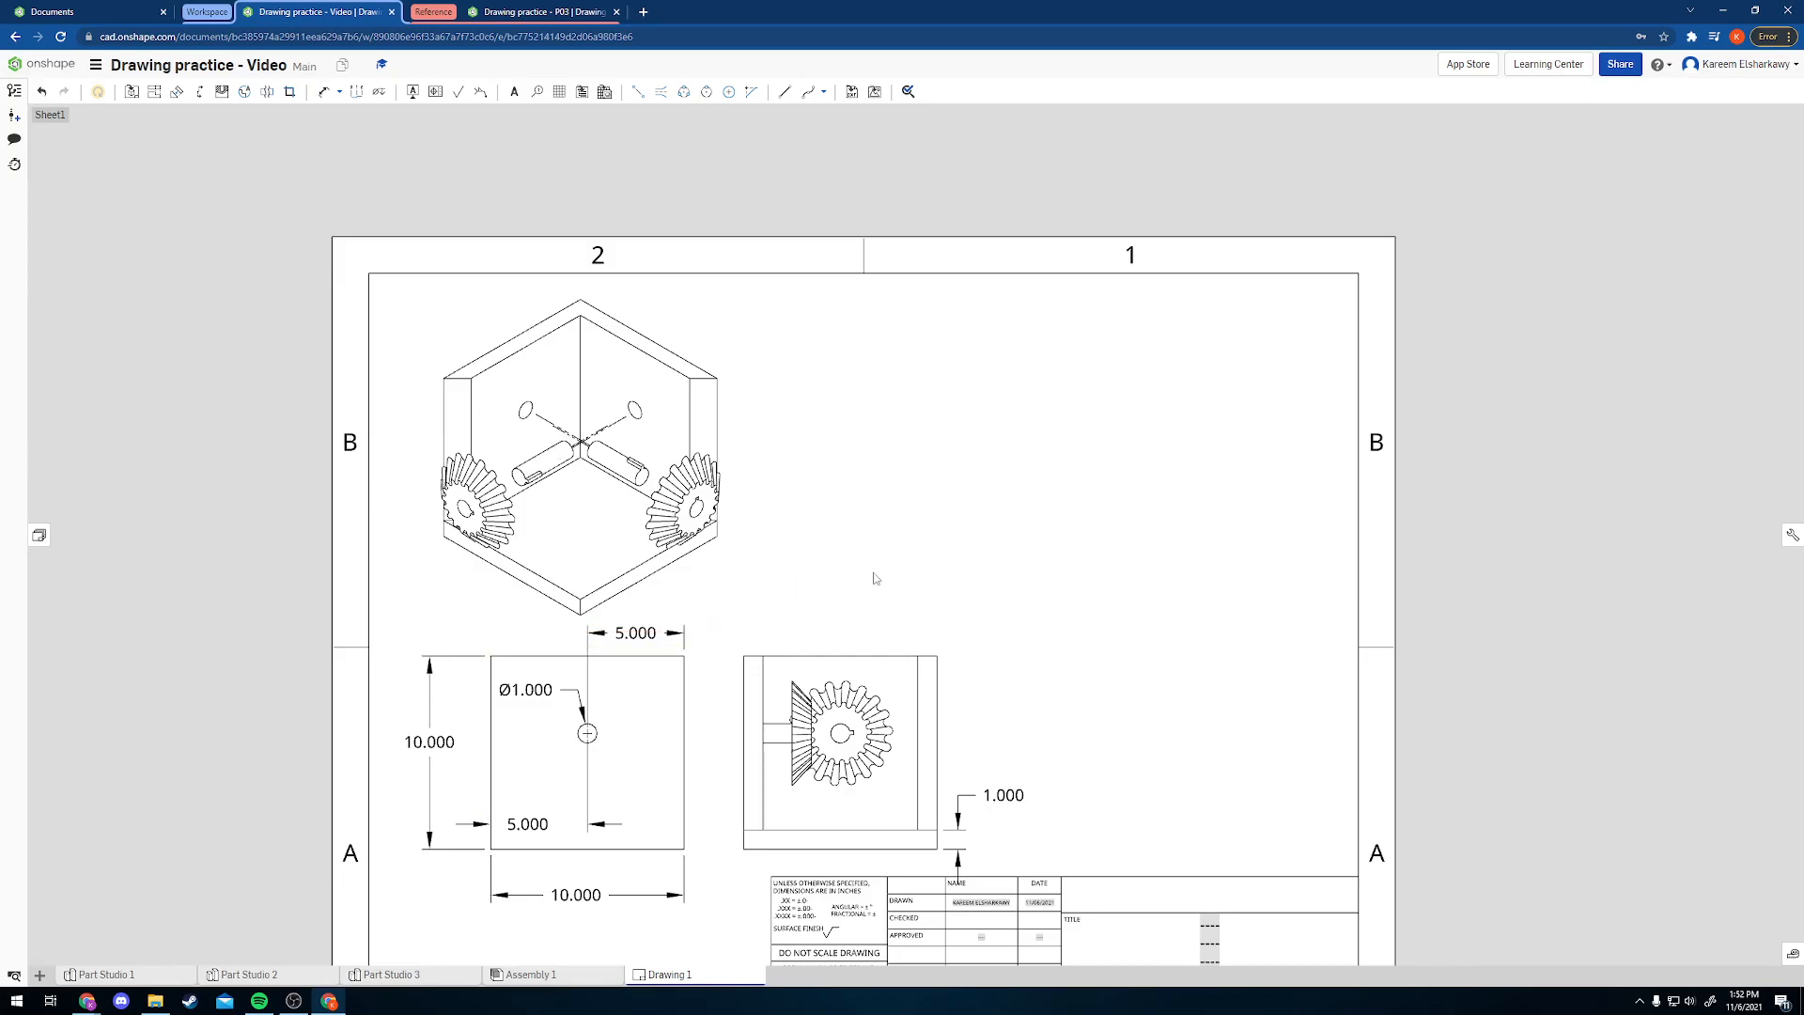
- Insert a front view of the gear part from Part Studio 1 at 1:3 scale, placed above the assembly's side view
mouse_move(909, 594)
right_mouse_down()
mouse_move(862, 527)
mouse_move(773, 524)
right_mouse_up()
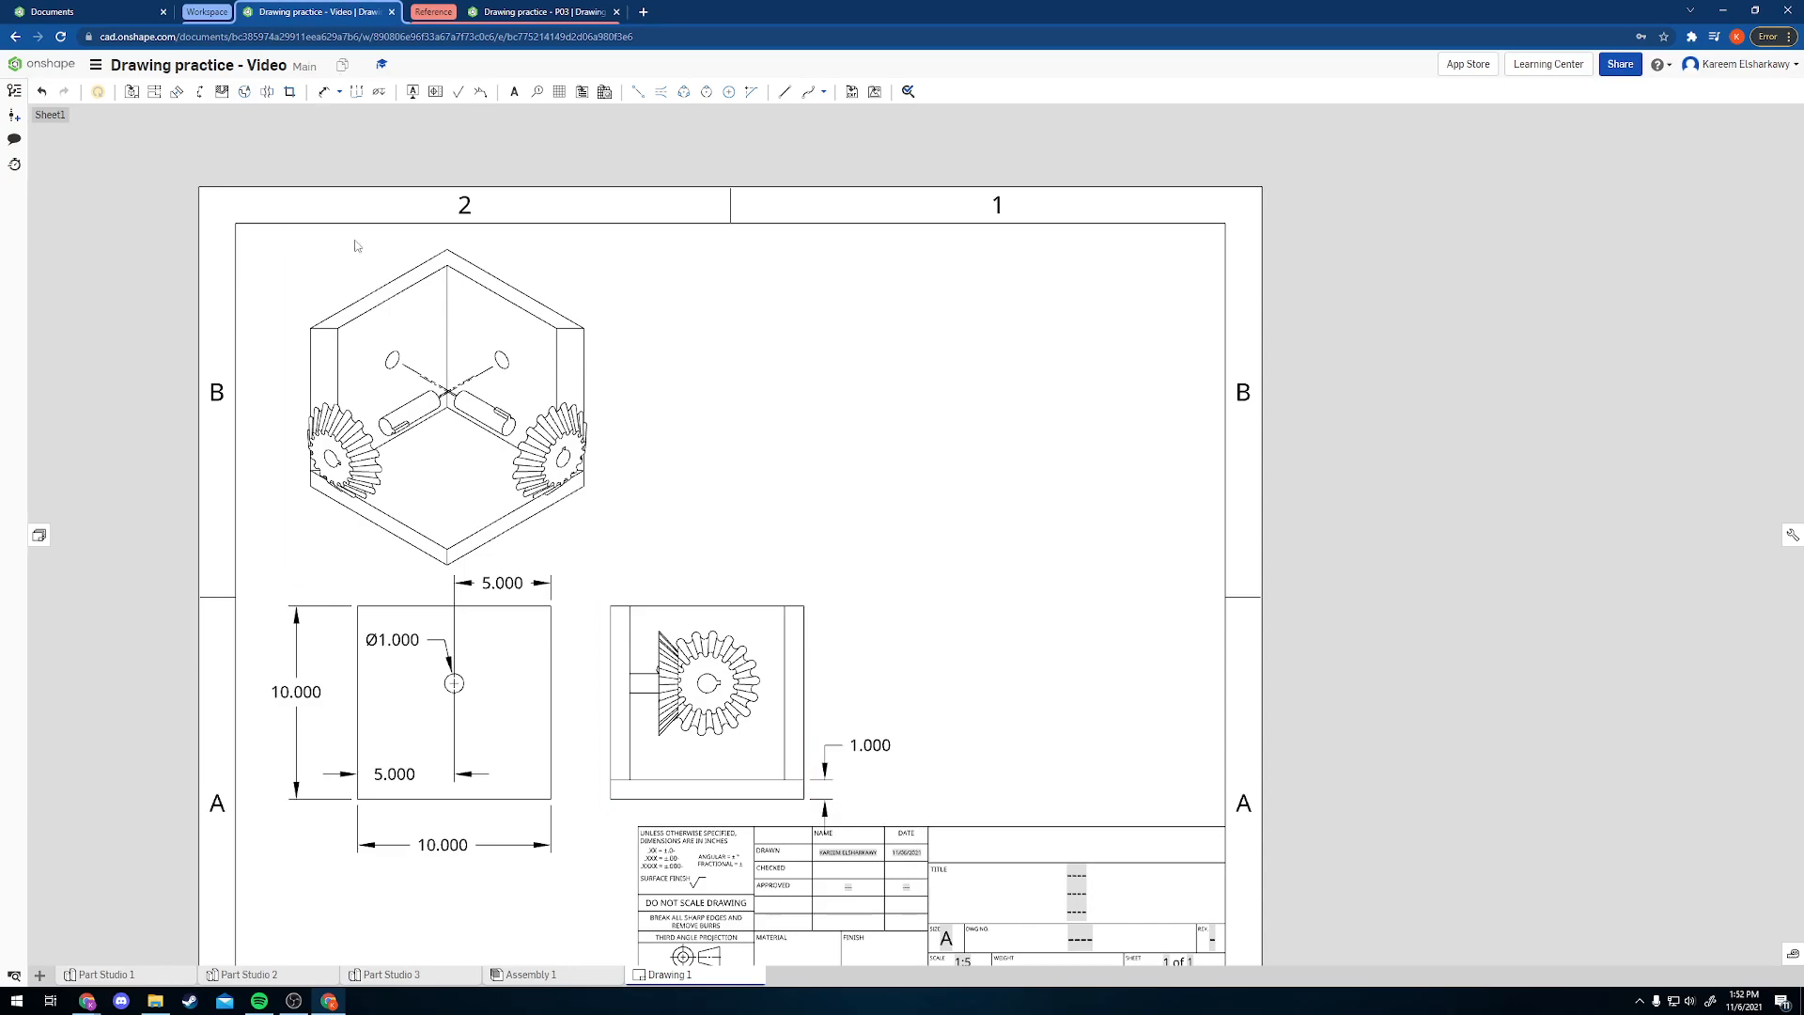
left_click(131, 92)
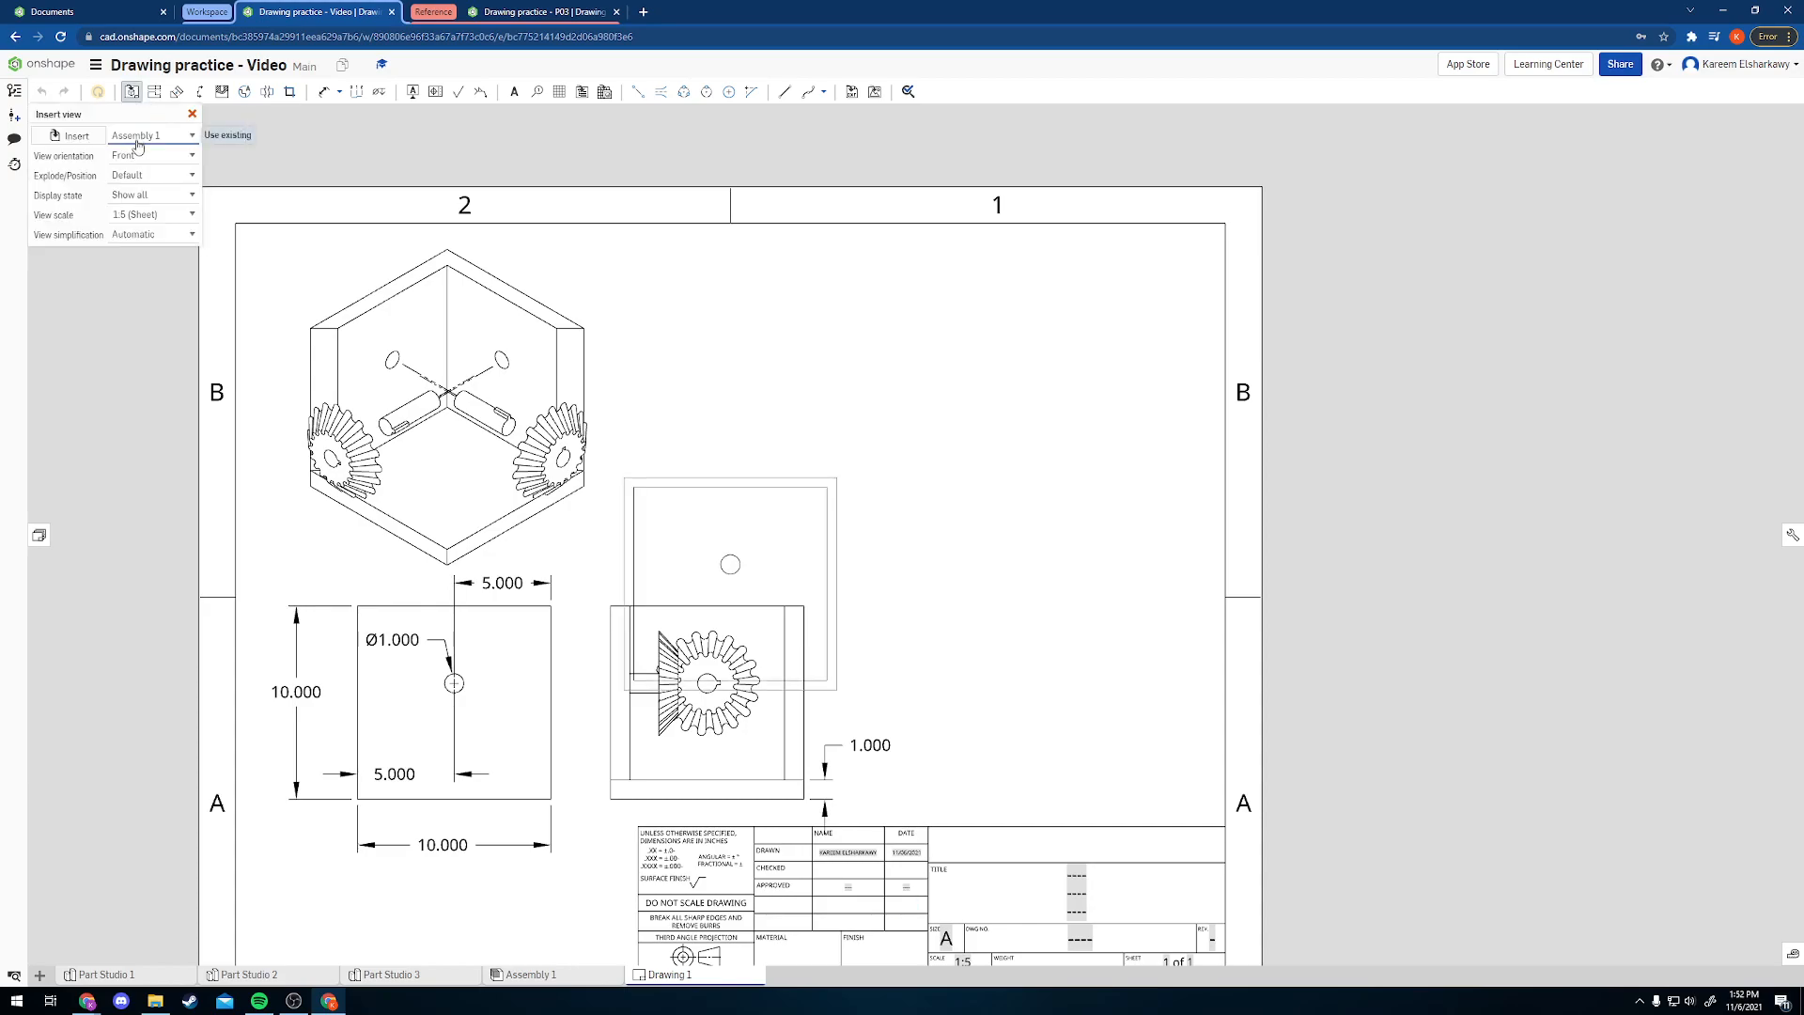
left_click(77, 137)
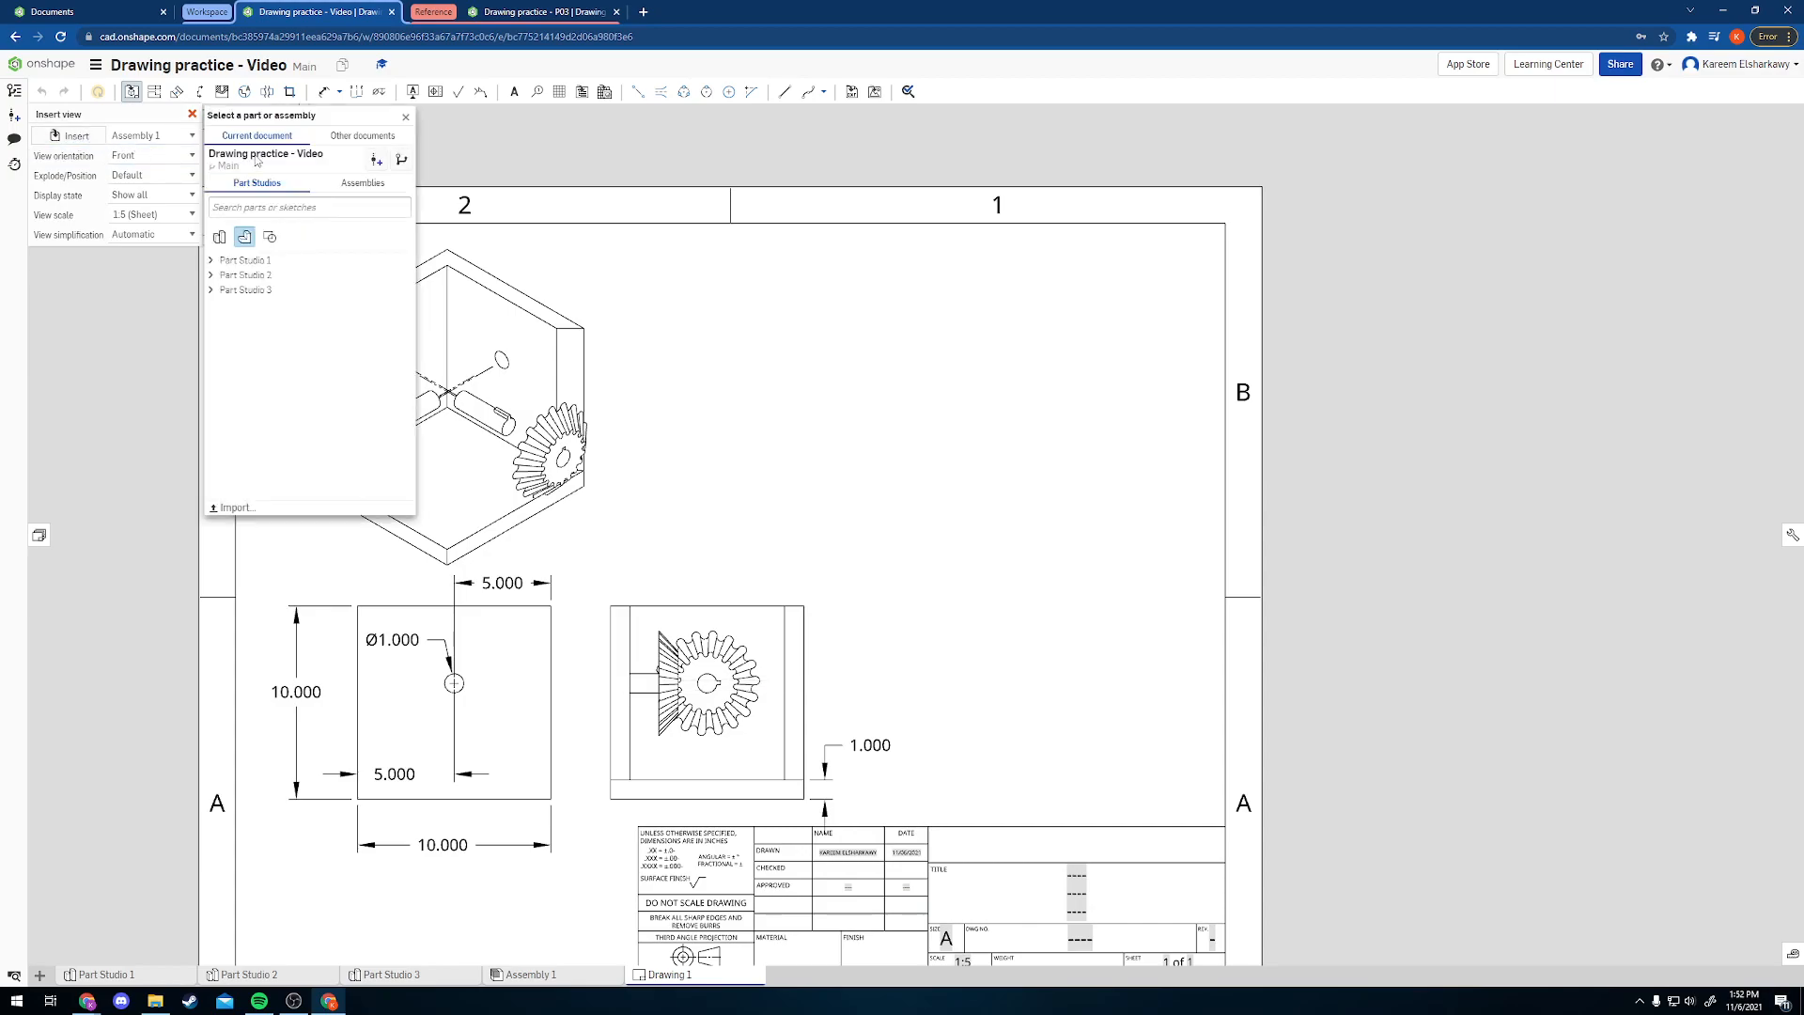
left_click(212, 262)
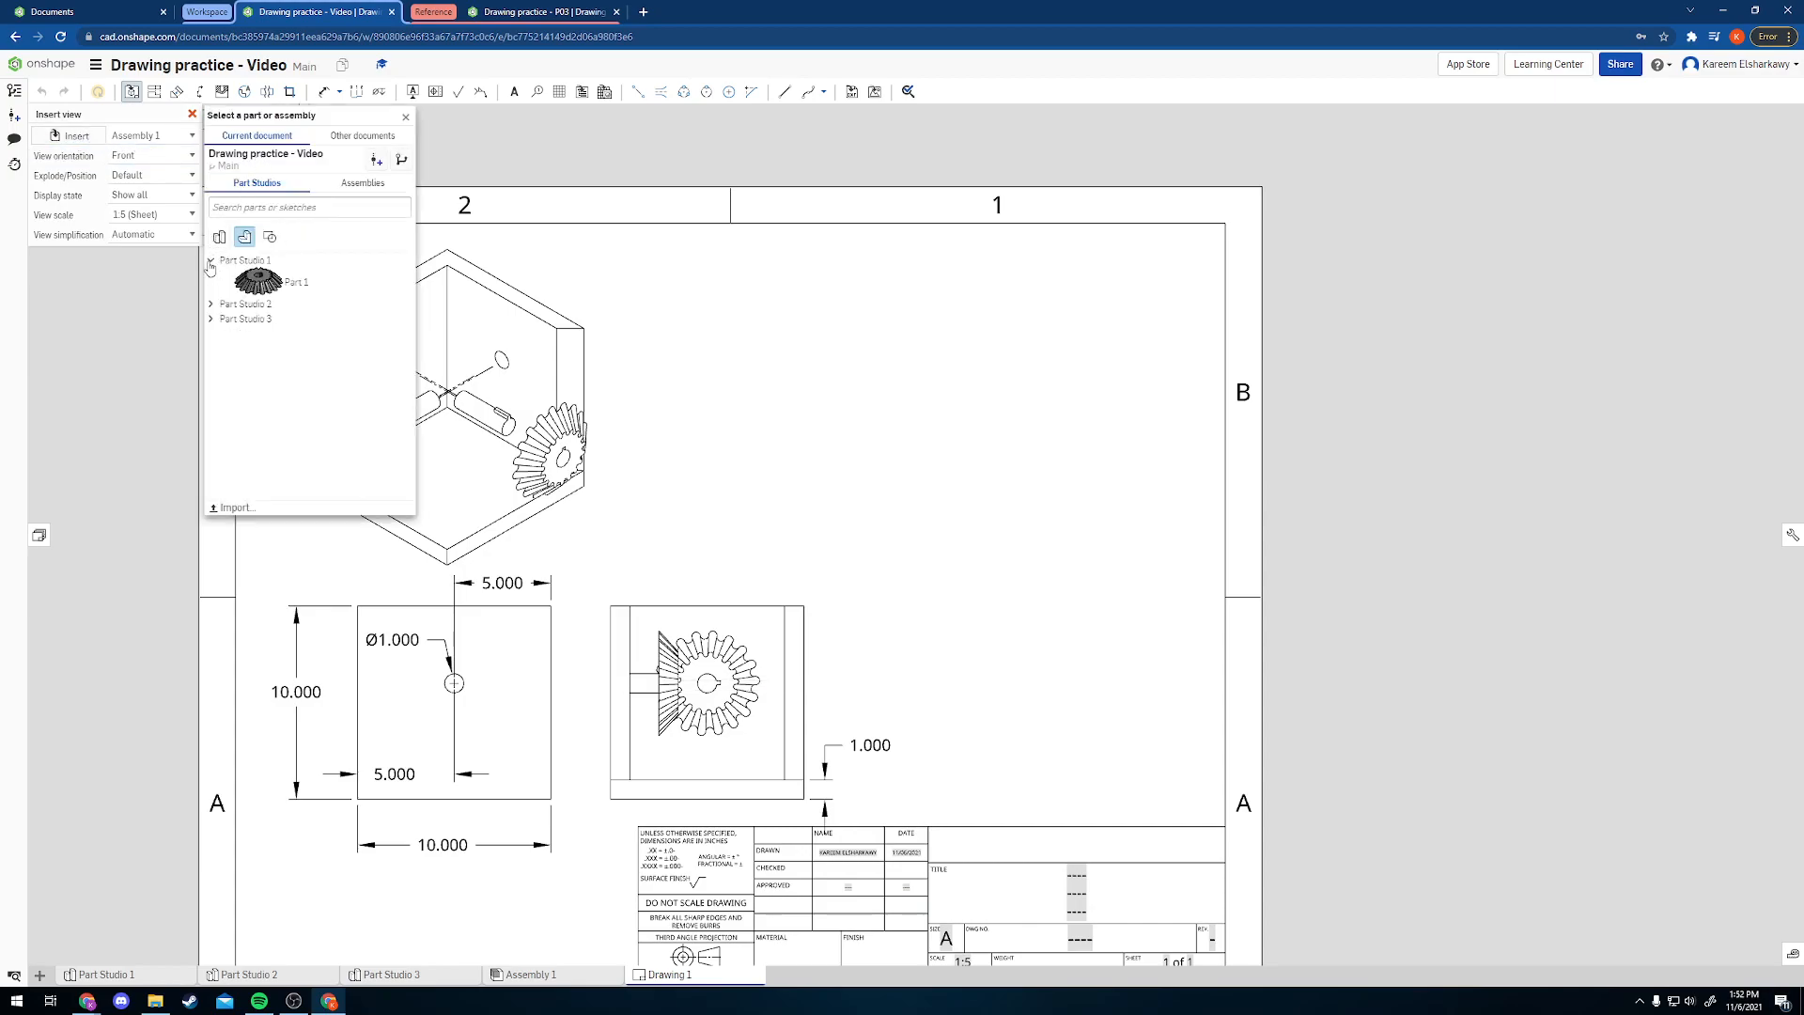
left_click(259, 282)
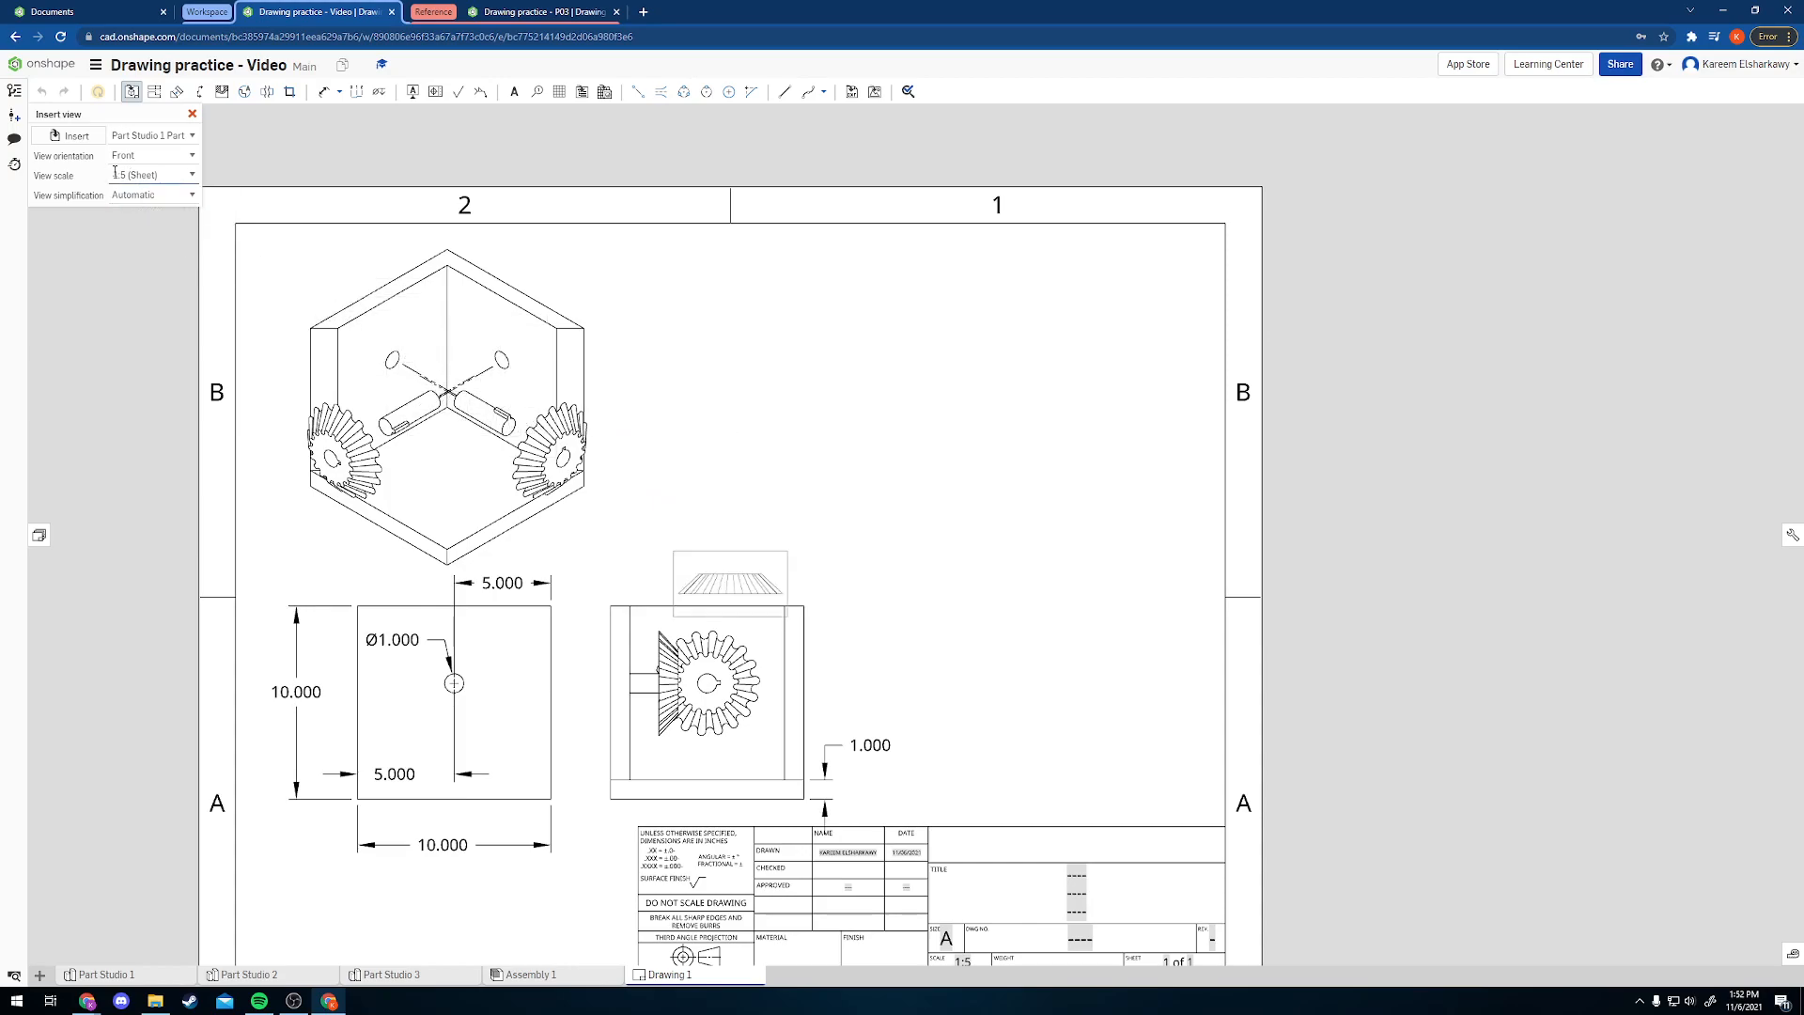
left_click(188, 177)
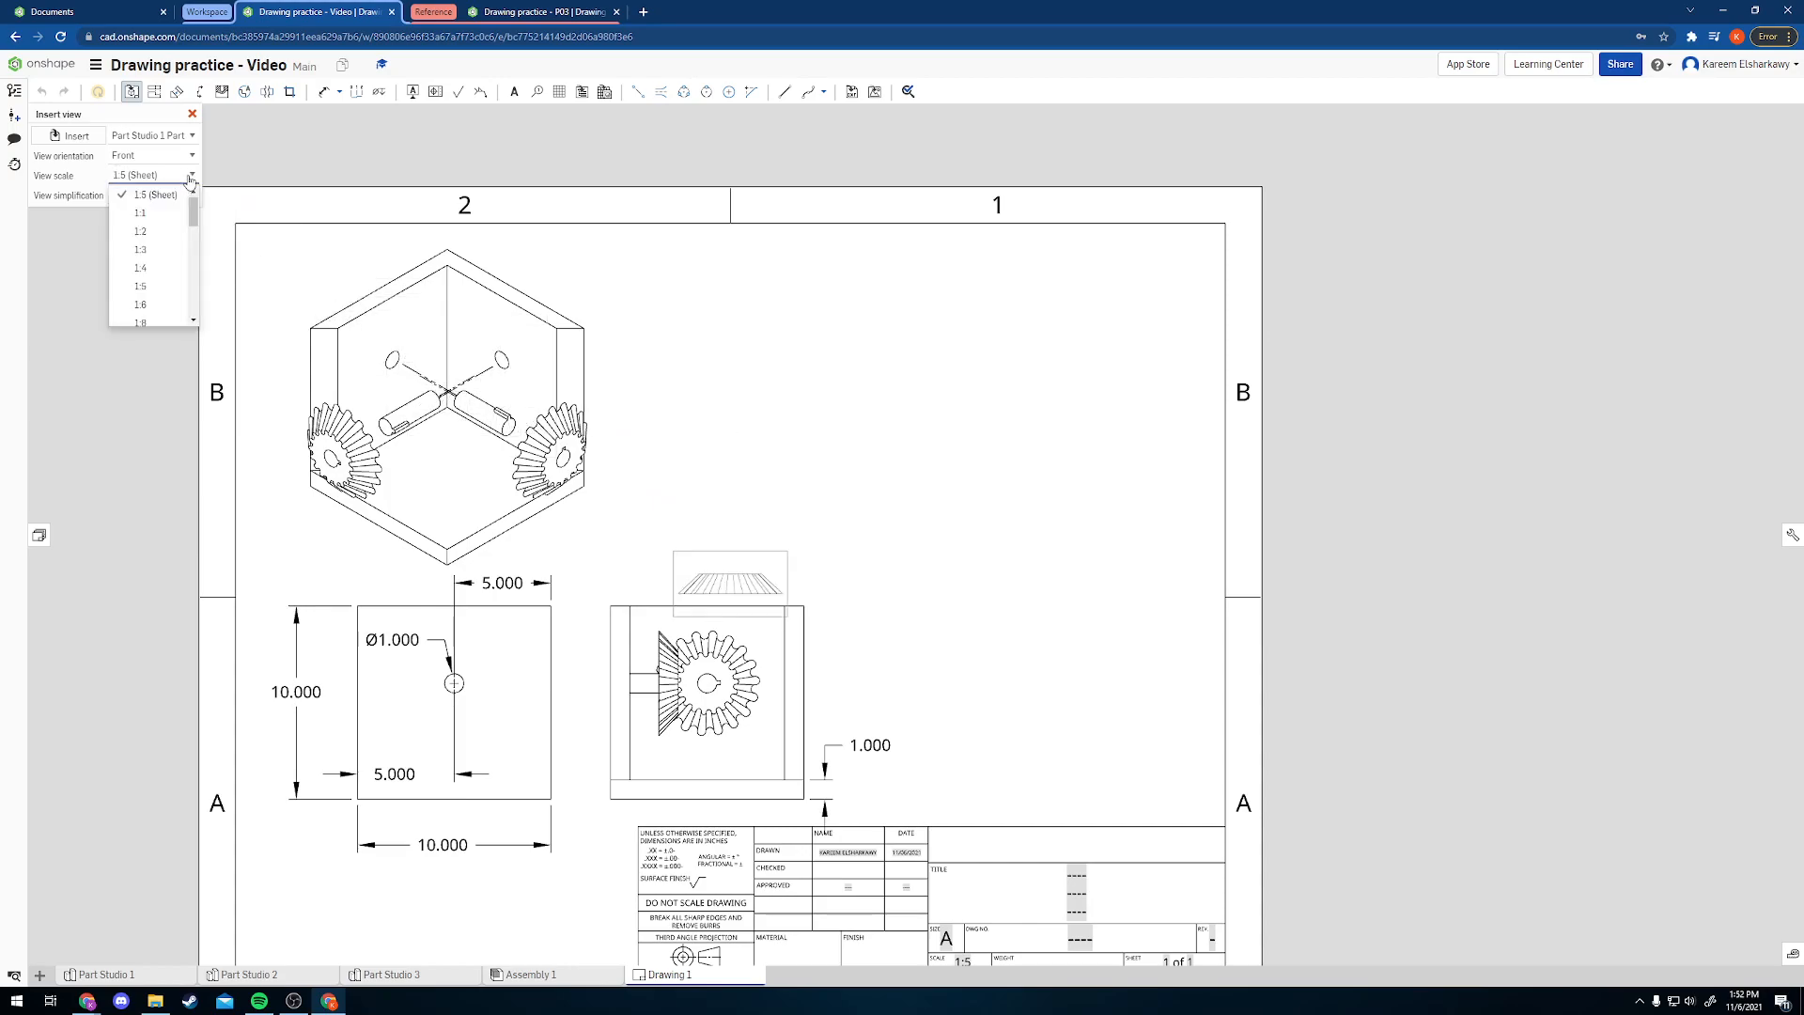
left_click(153, 250)
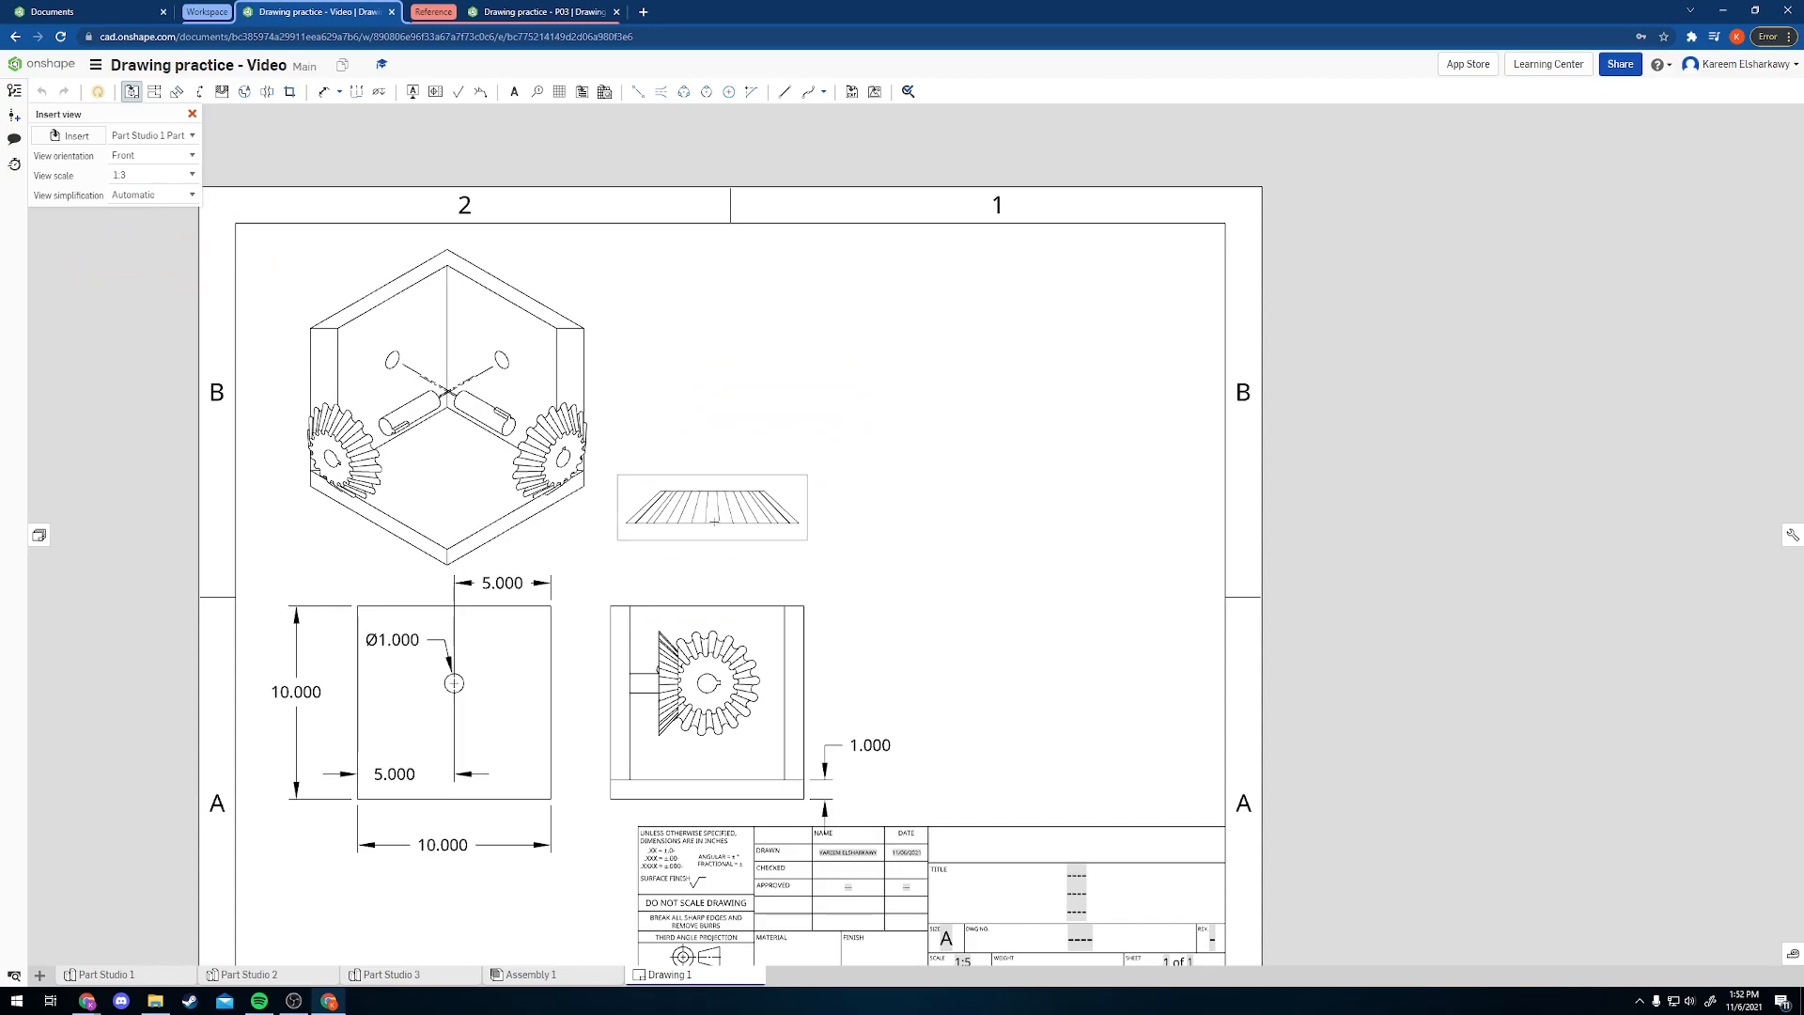
left_click(700, 532)
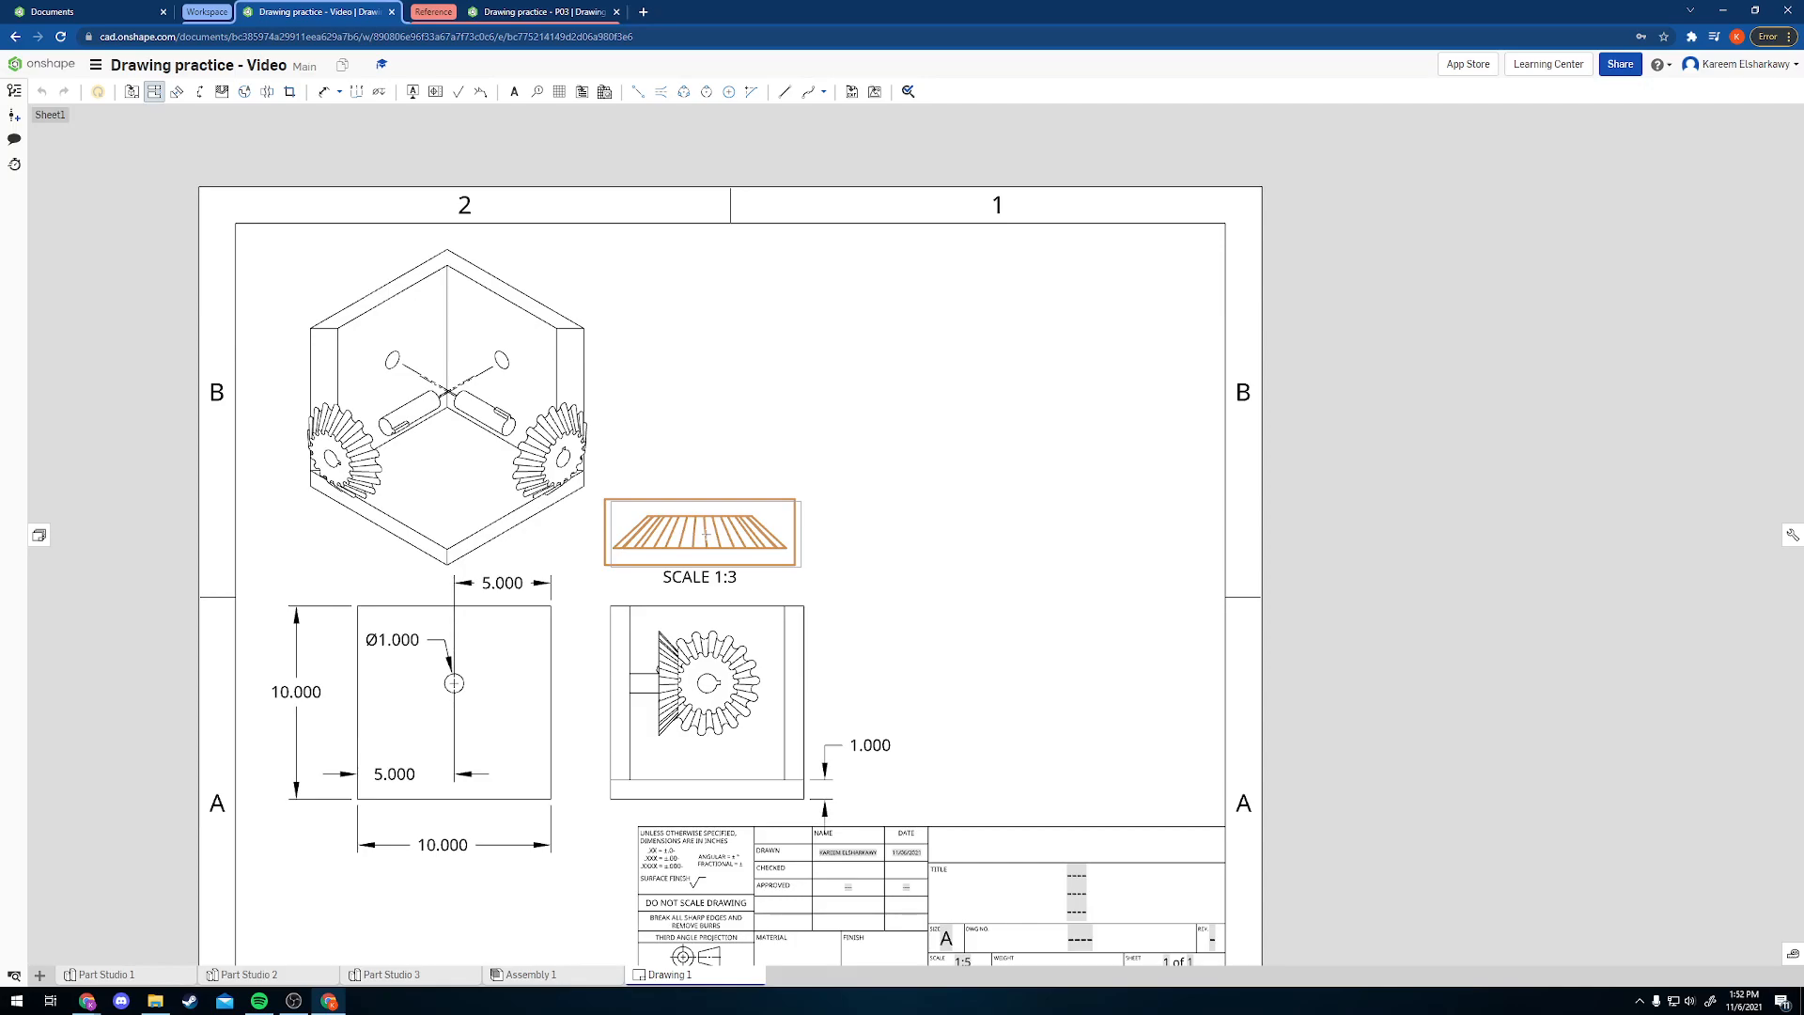
scroll(799, 595, "down", 2)
scroll(798, 595, "up", 1)
key("Escape")
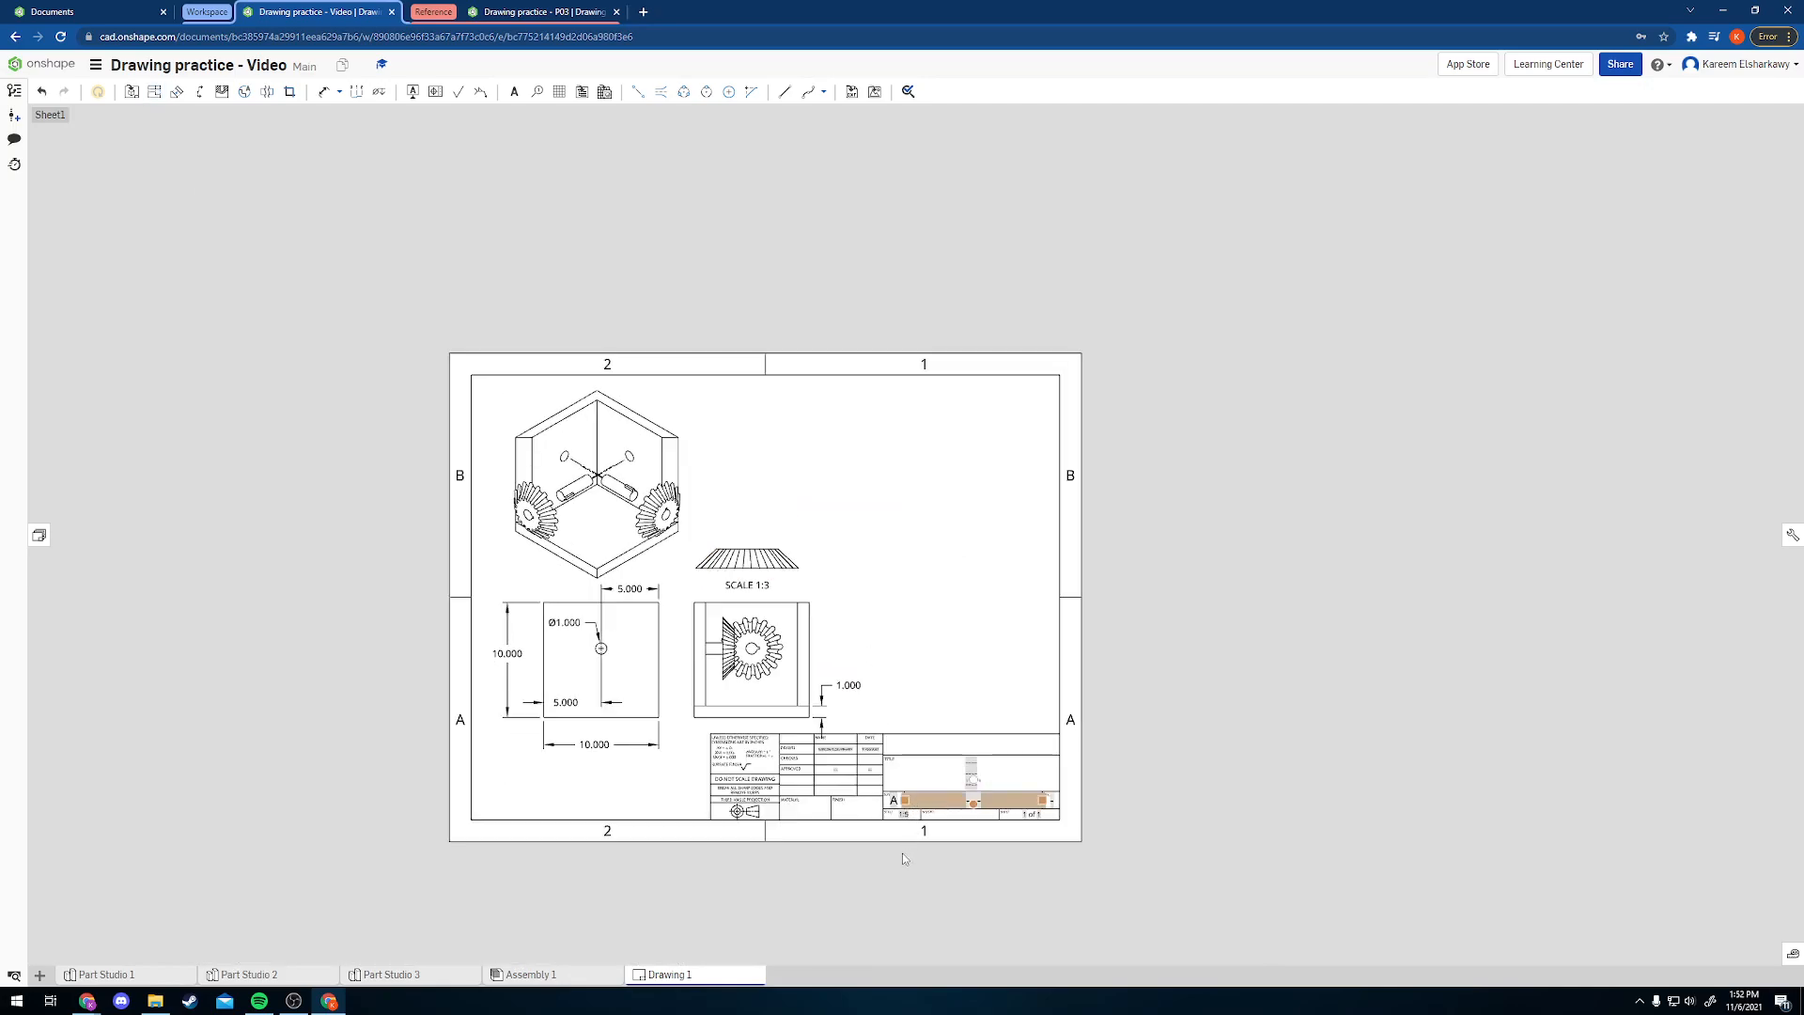
- Project a top view from the gear's front view and place it directly above that view
scroll(934, 925, "up", 6)
scroll(832, 892, "down", 6)
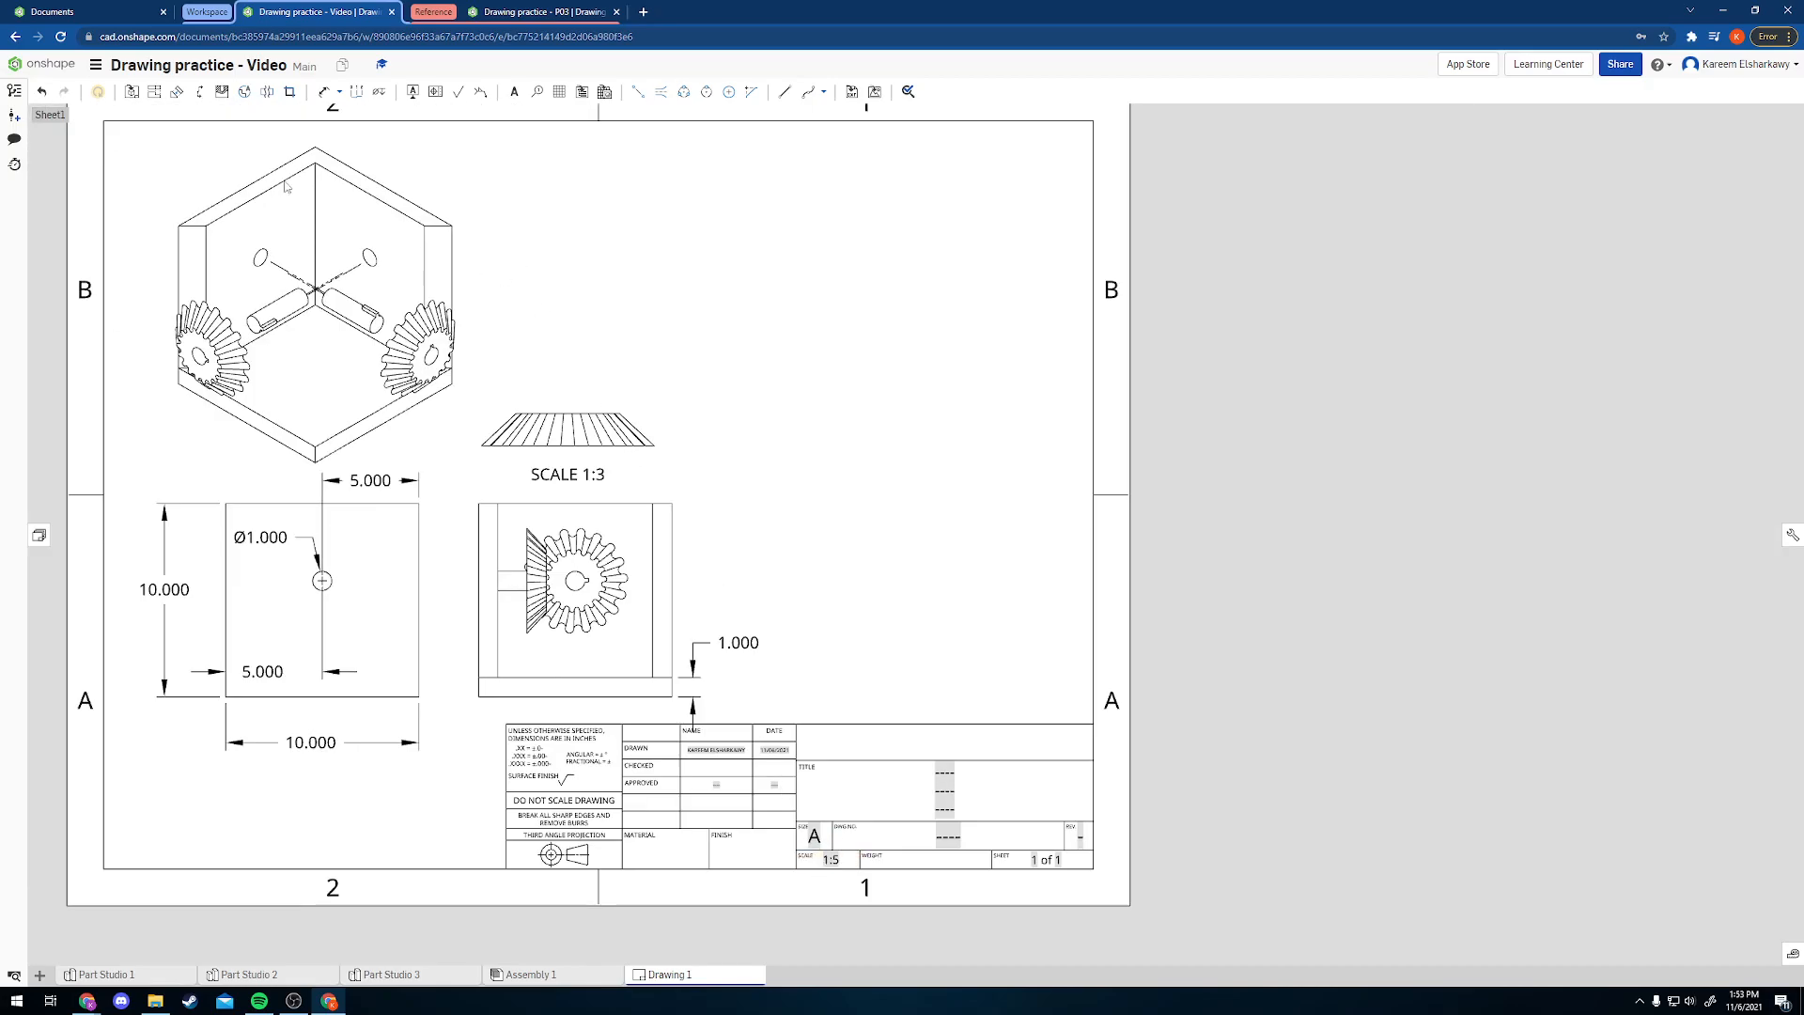
left_click(148, 97)
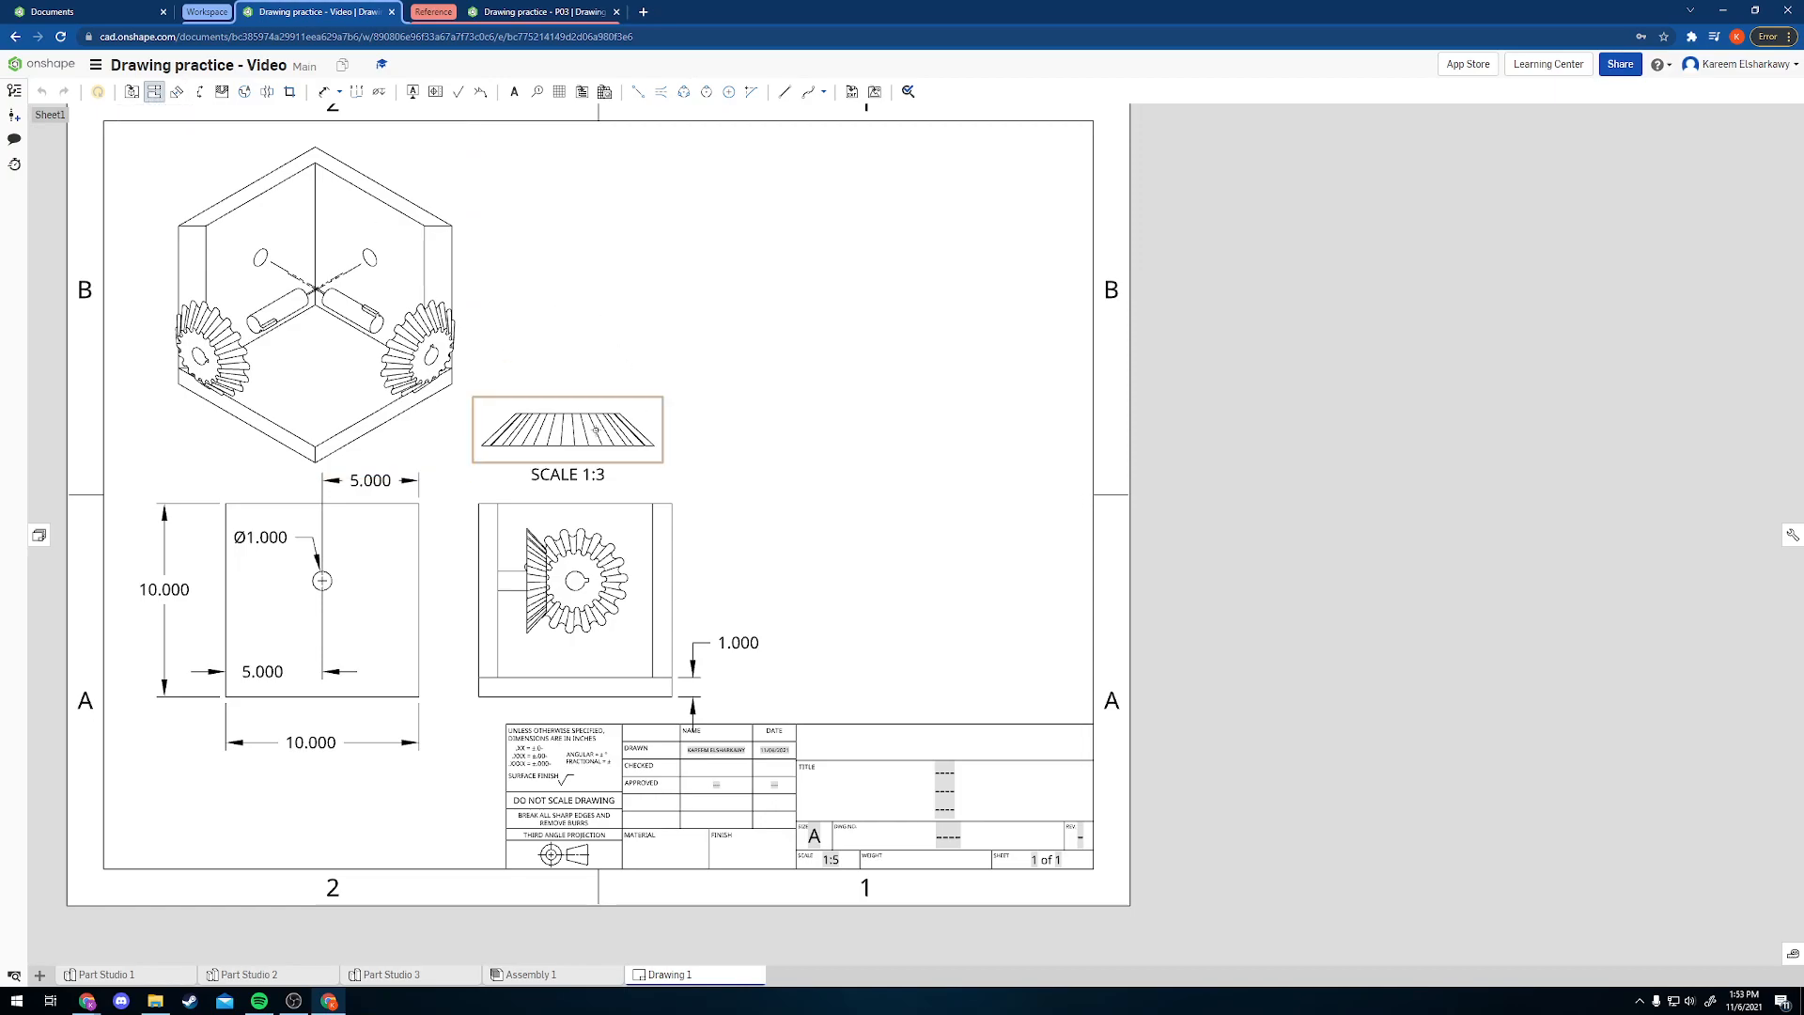
left_click(596, 430)
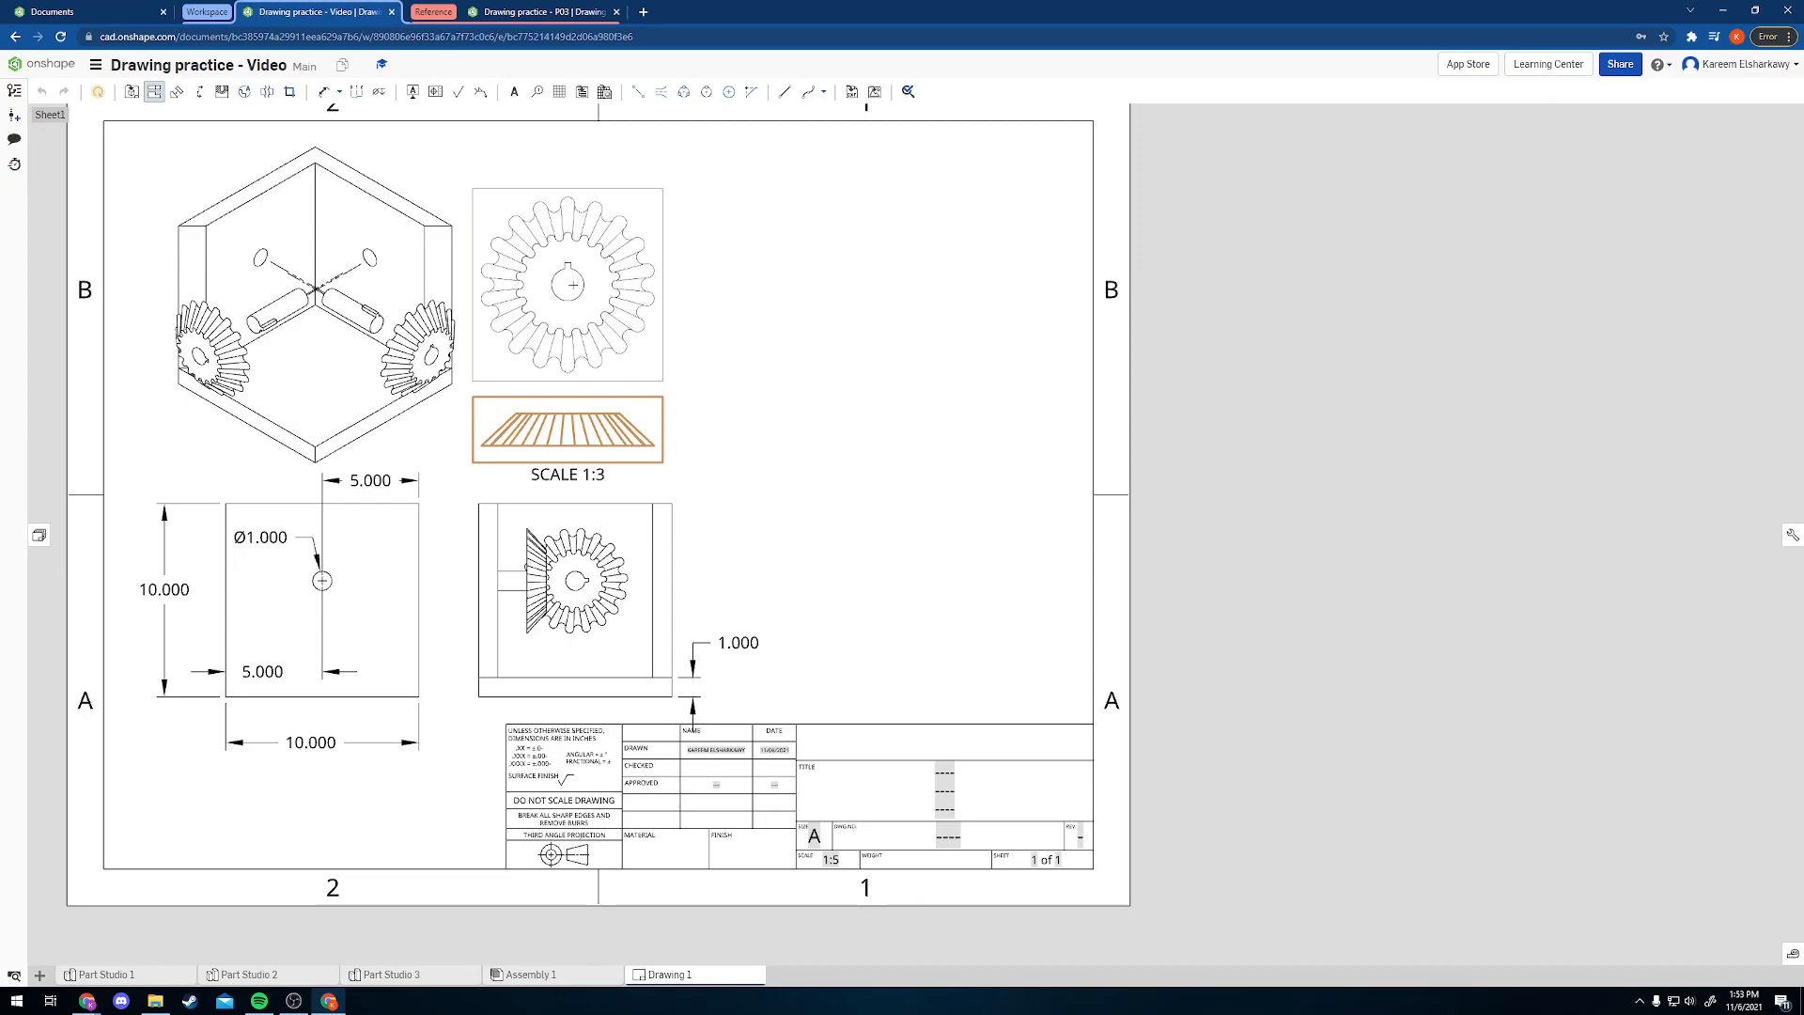
left_click(573, 284)
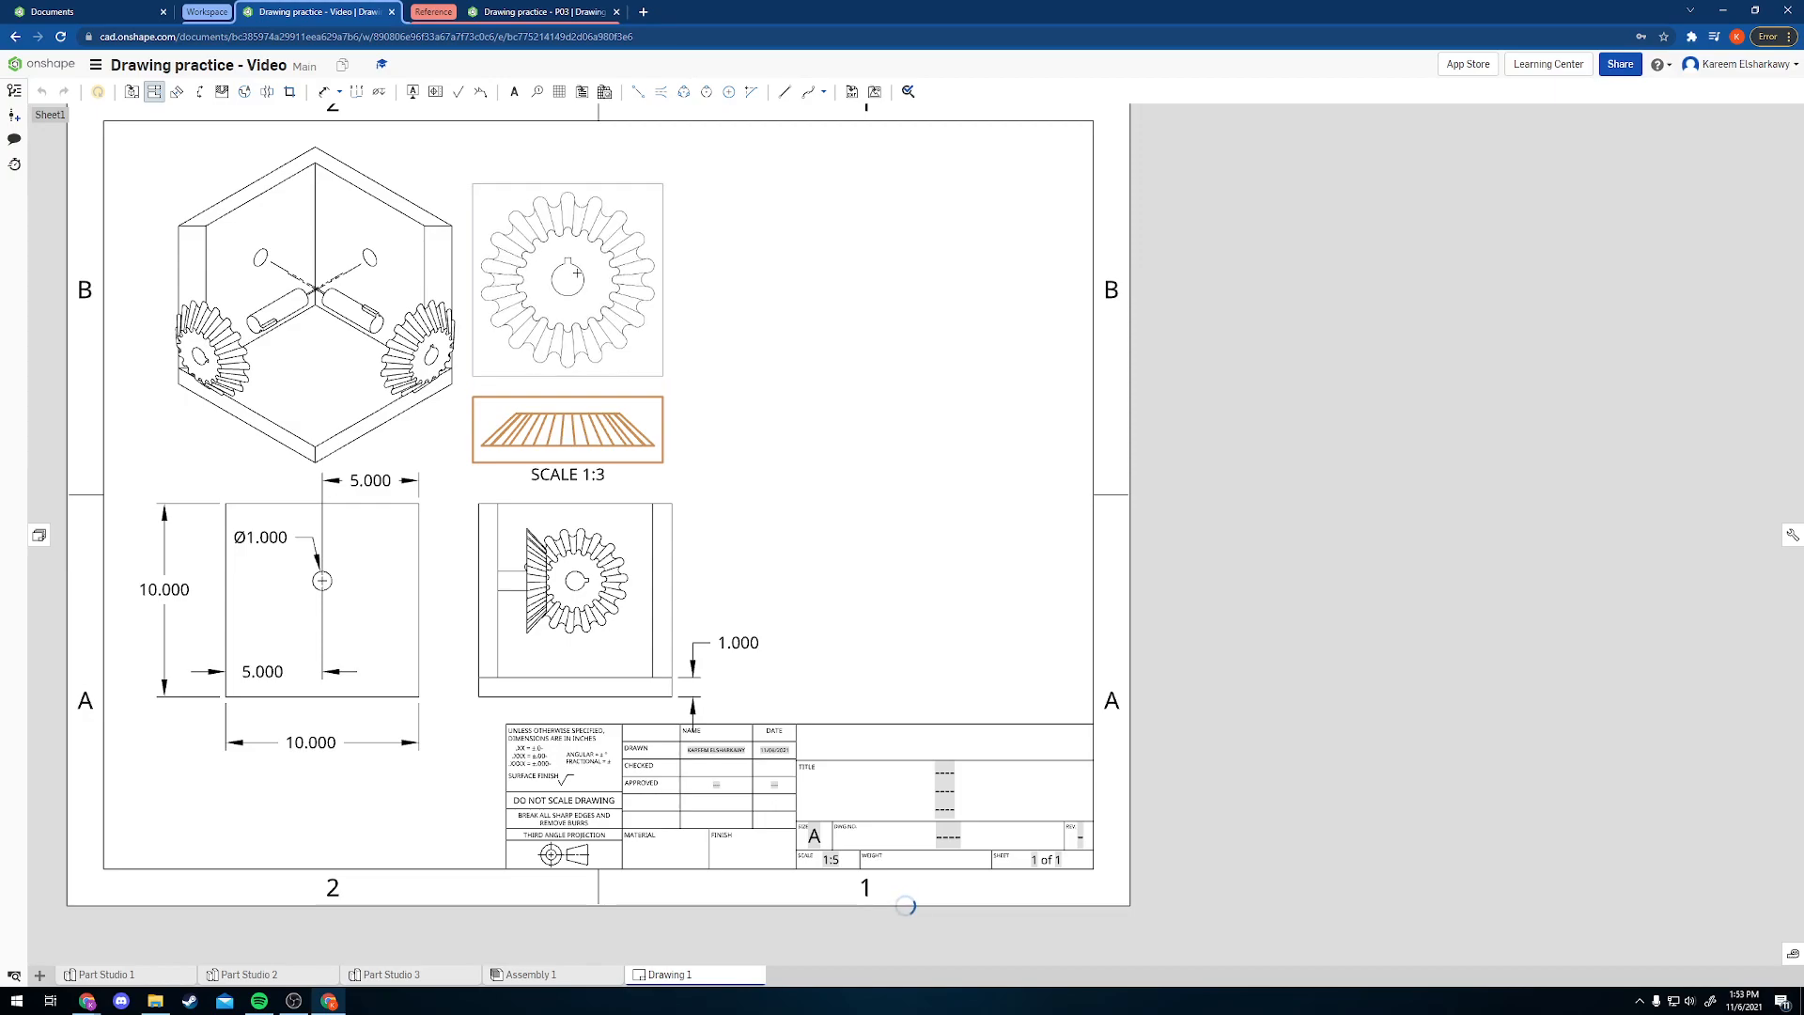
key("Escape")
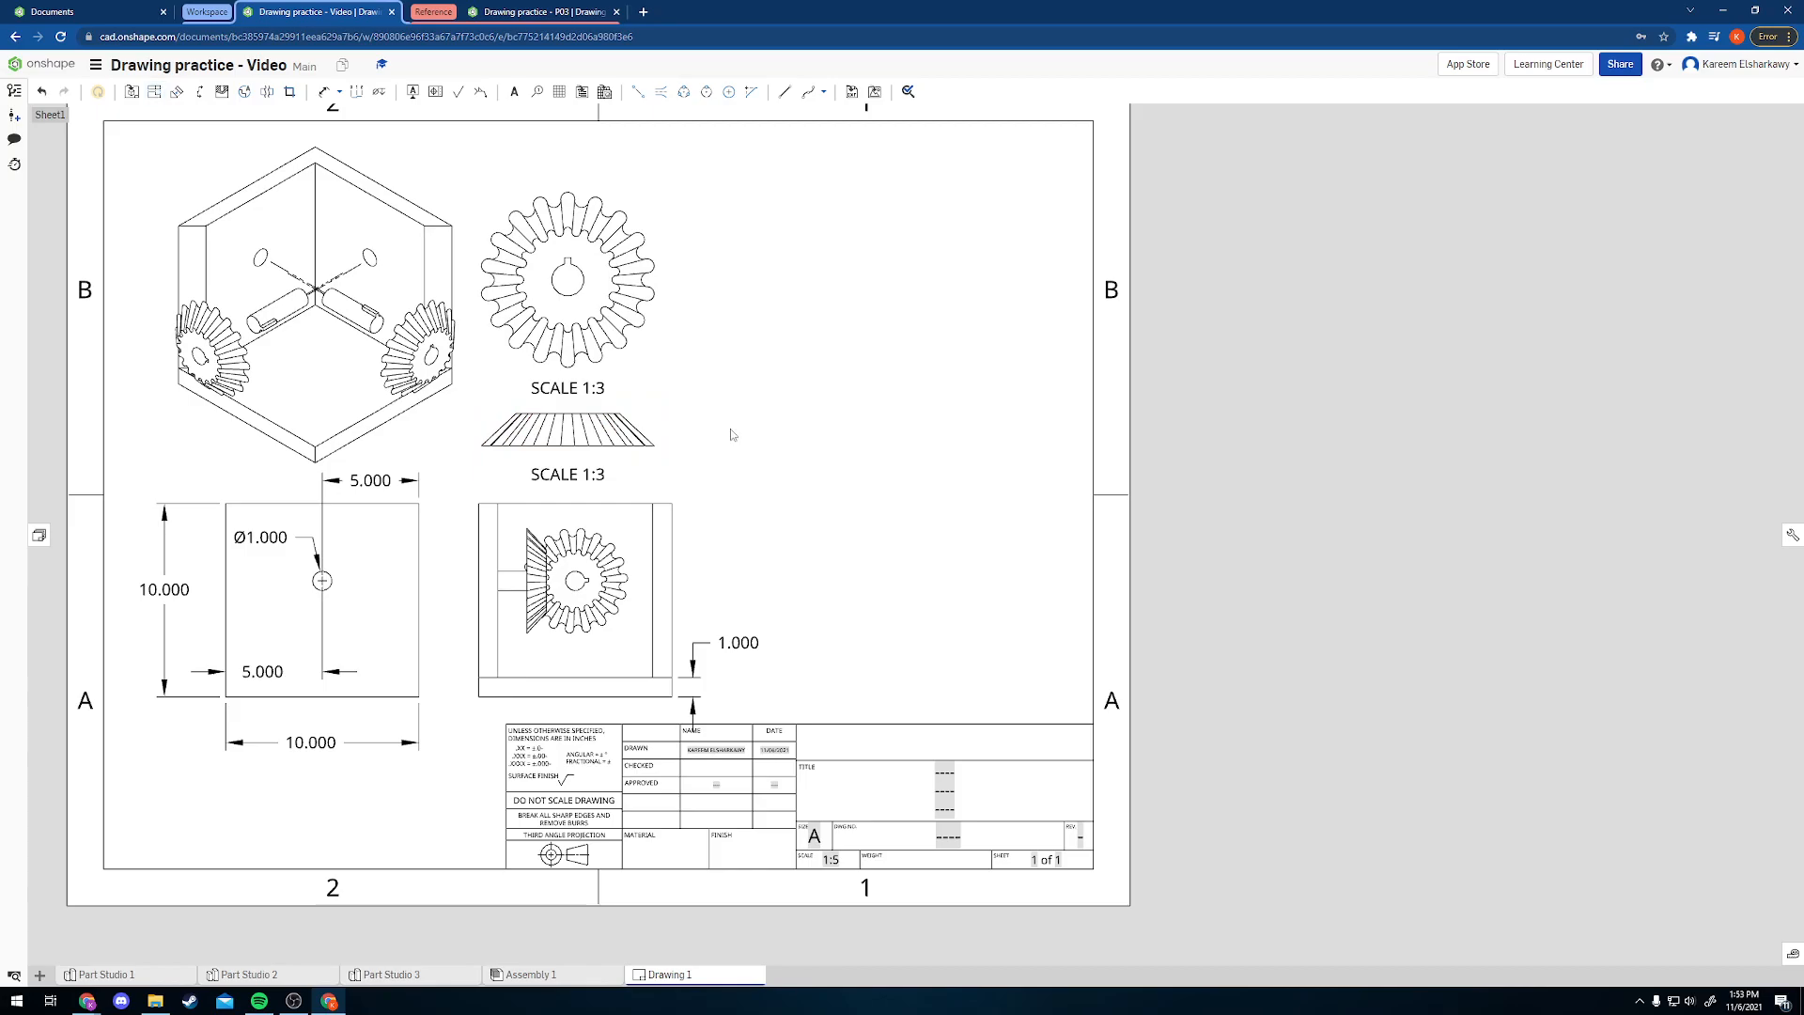
- Add a centermark to the bore in the gear's projected top view
scroll(519, 357, "up", 5)
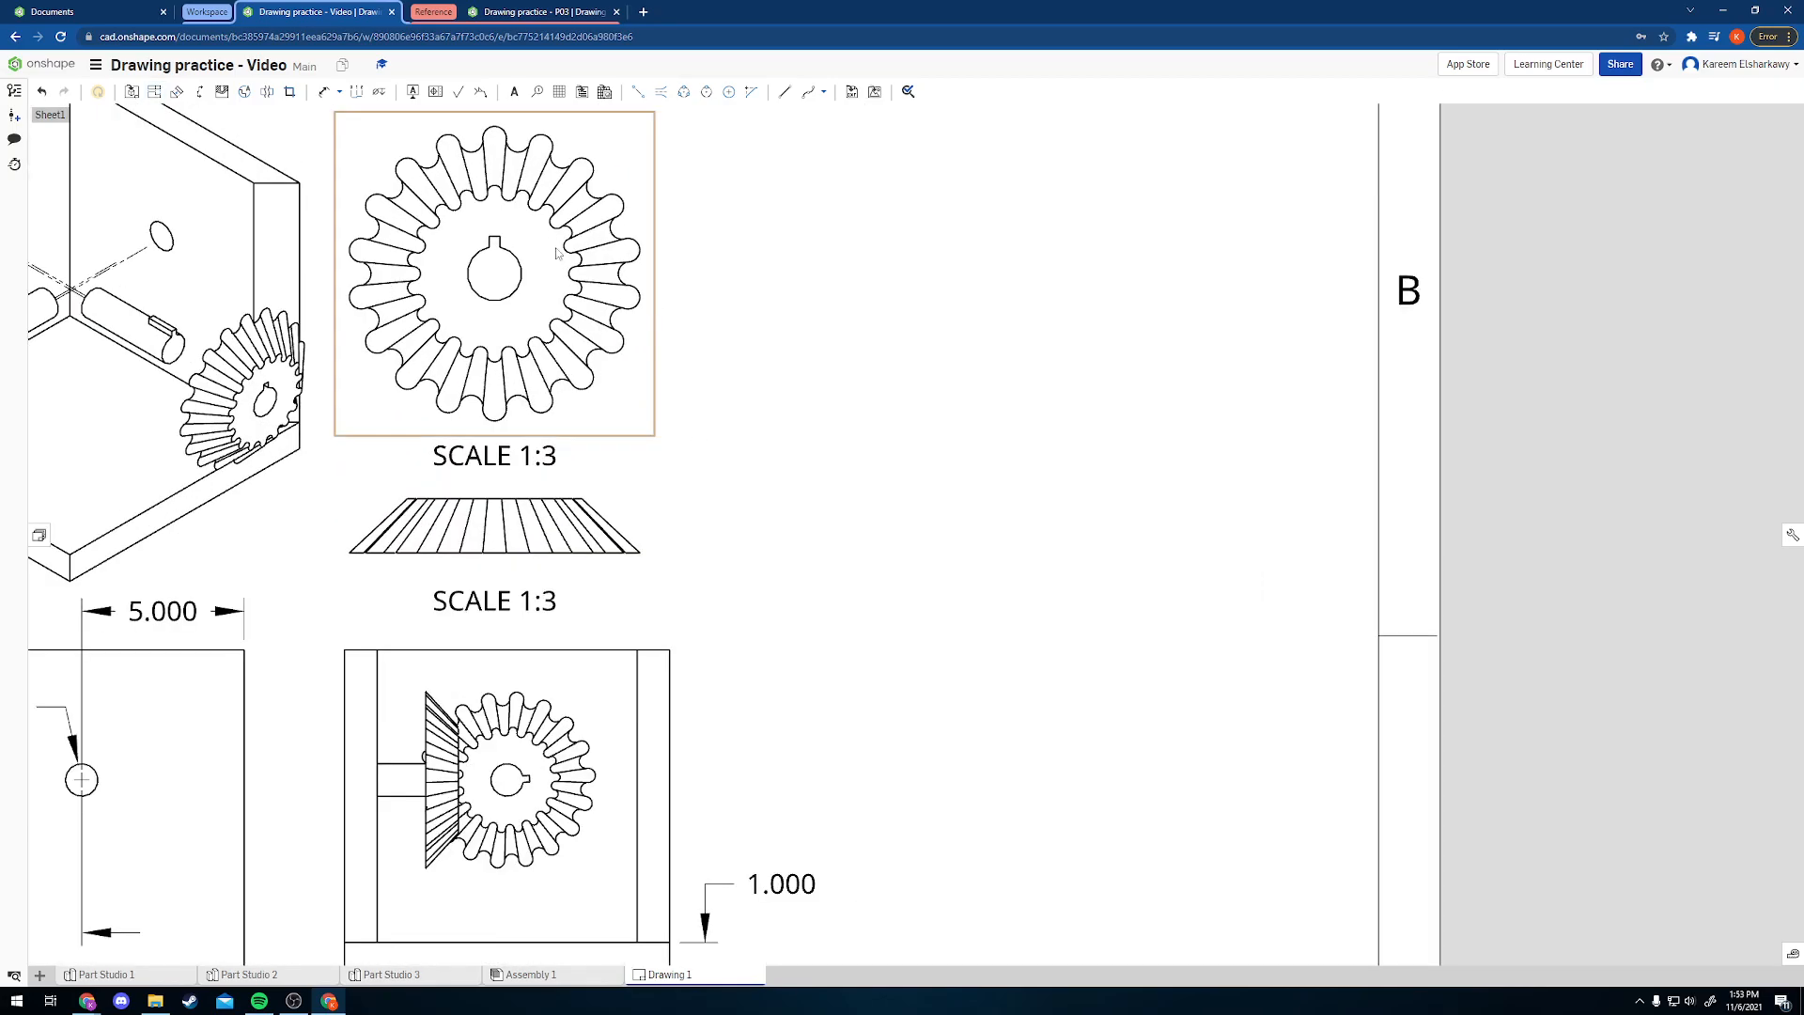
middle_click_drag(606, 375, 676, 397)
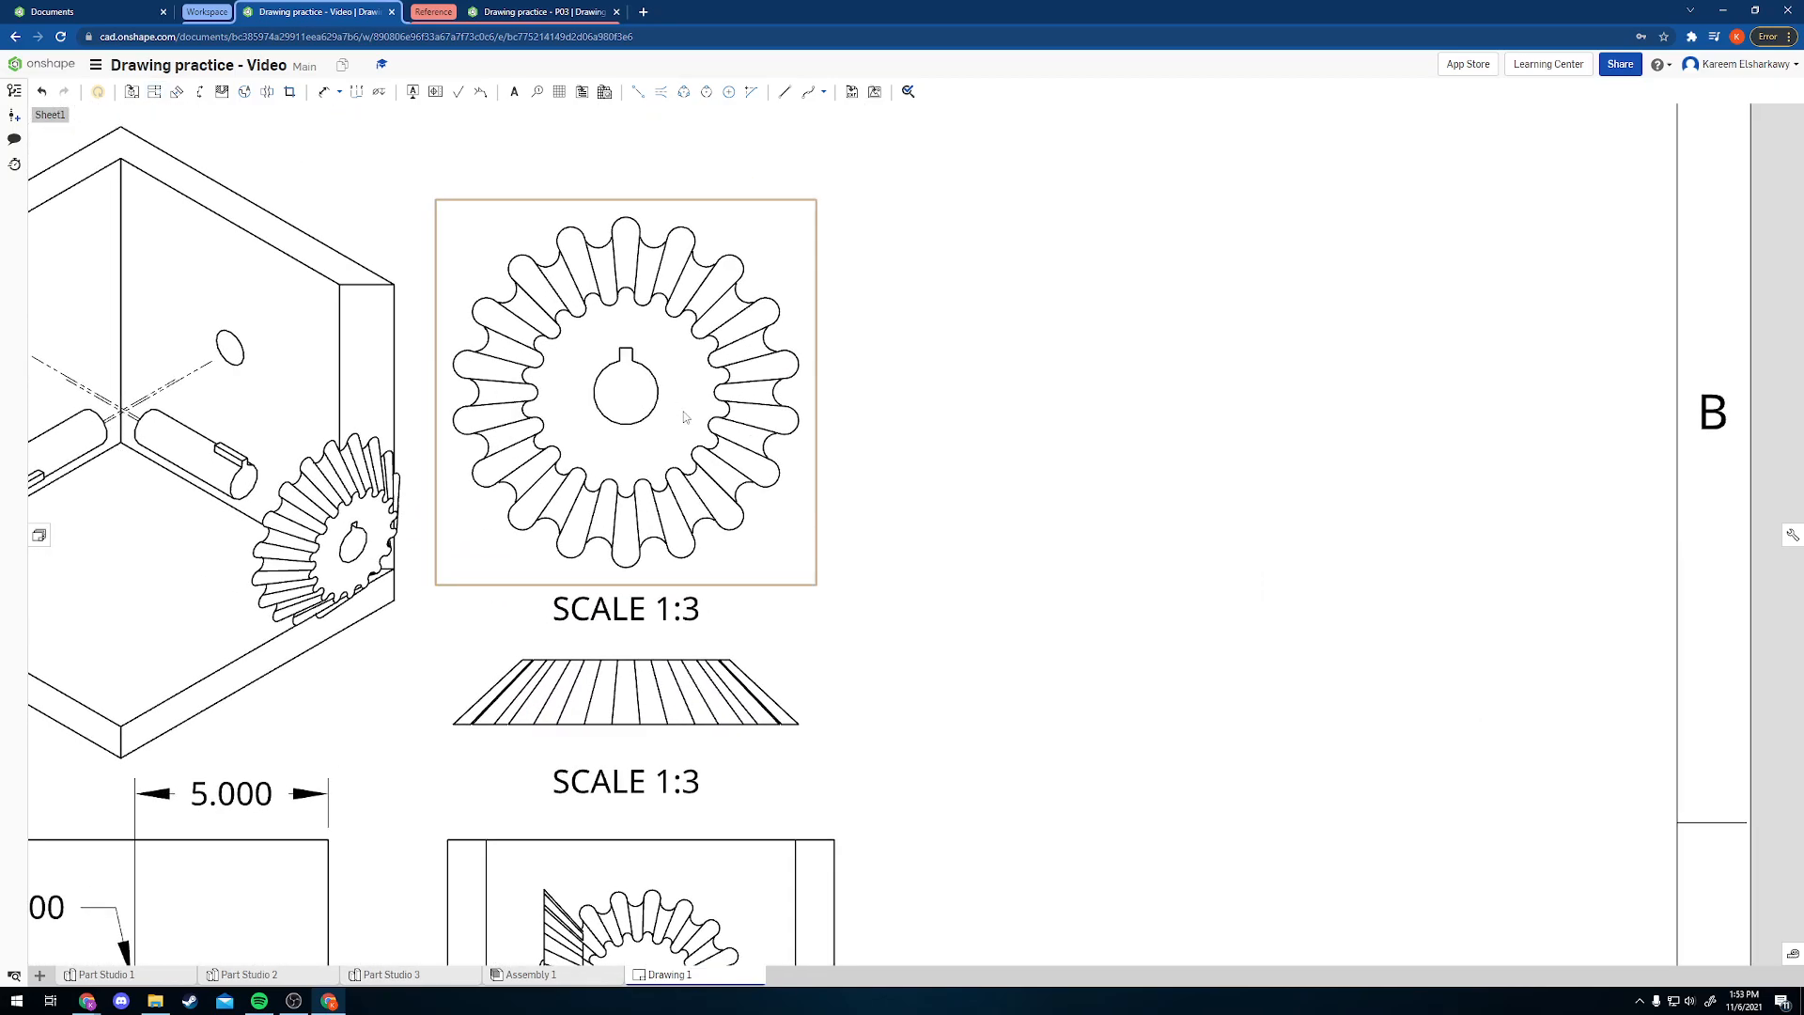
left_click(726, 92)
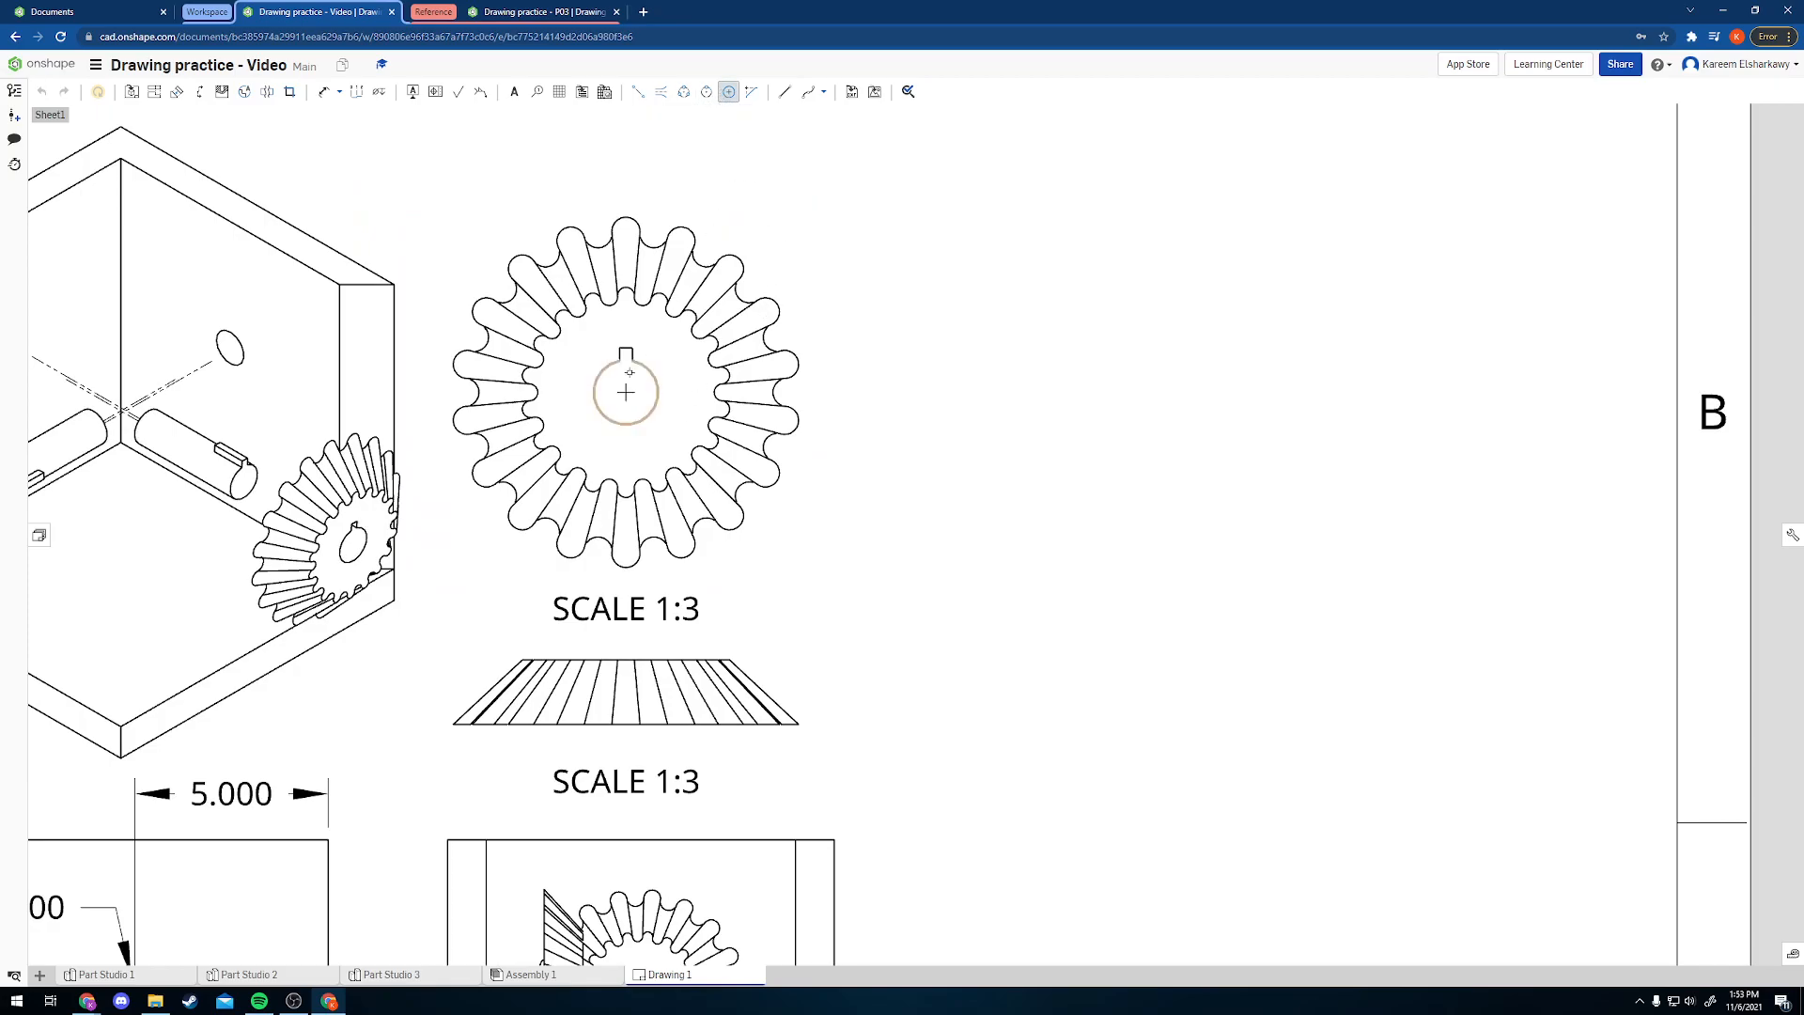
left_click(652, 375)
key("Escape")
- Draw a circular centerline centred on the gear's bore and passing through the inner root arcs of the teeth
left_click(712, 95)
scroll(630, 404, "down", 4)
scroll(635, 404, "up", 7)
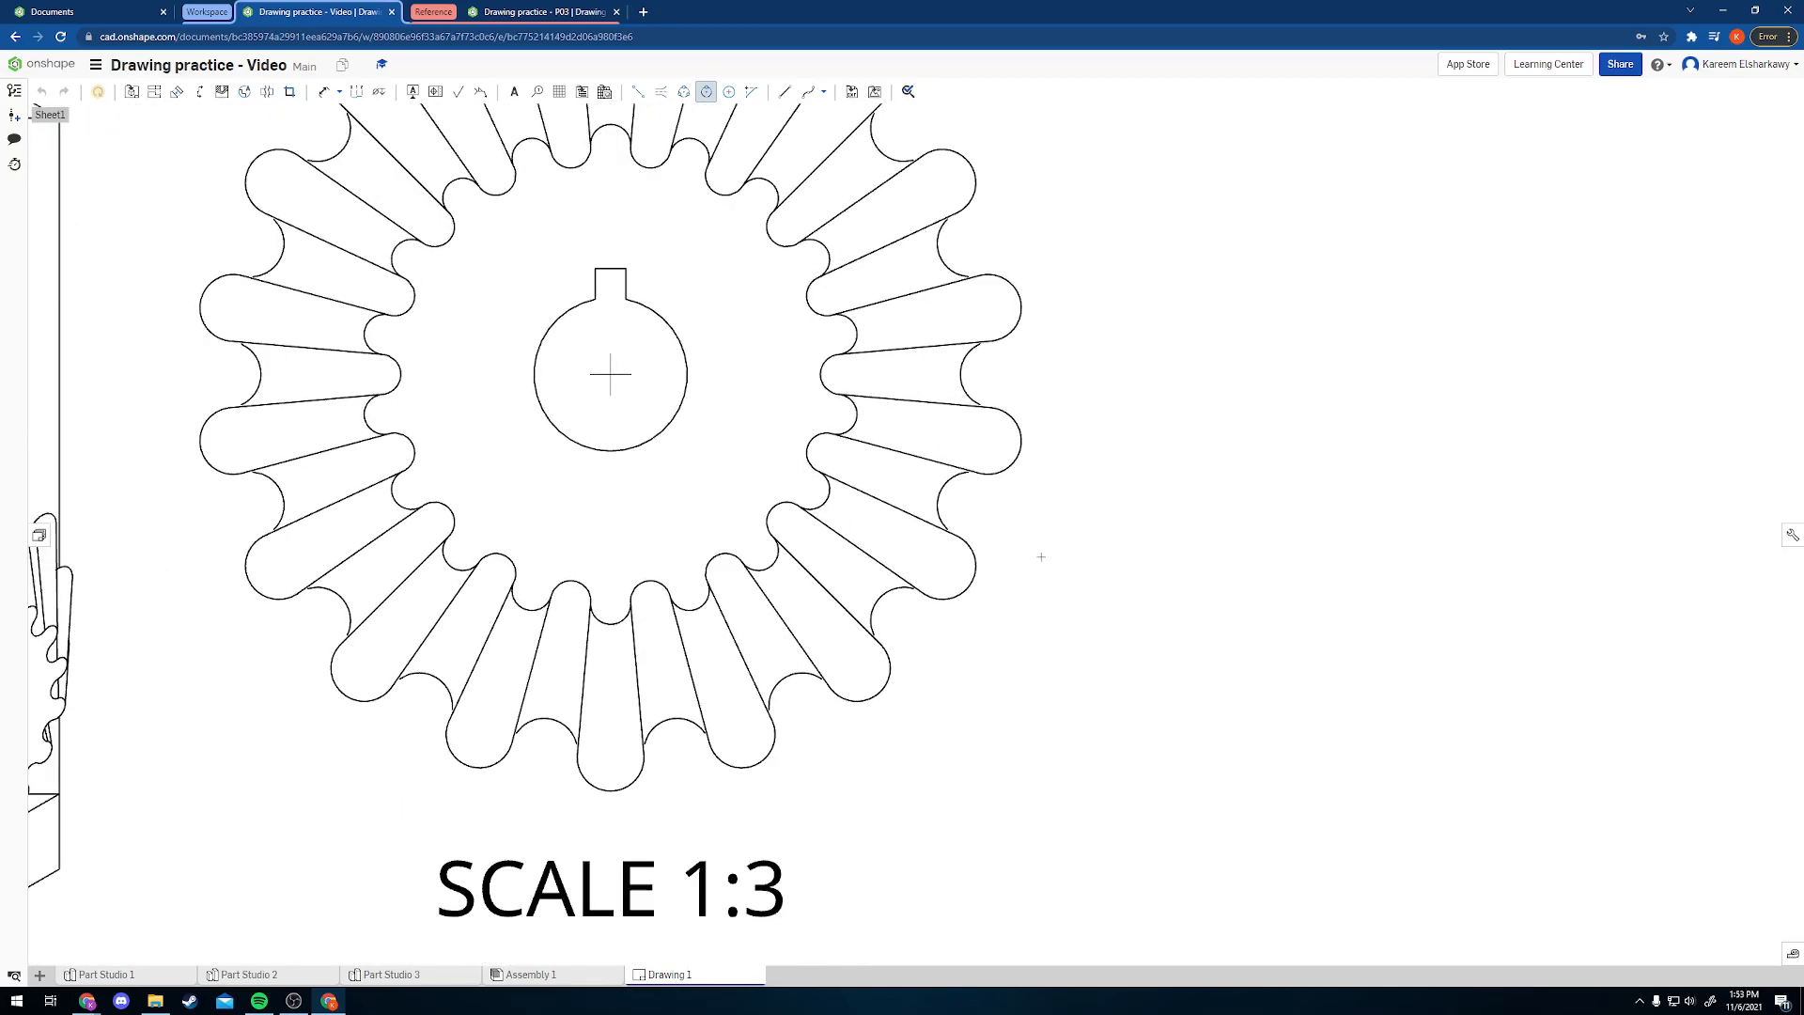
left_click(610, 374)
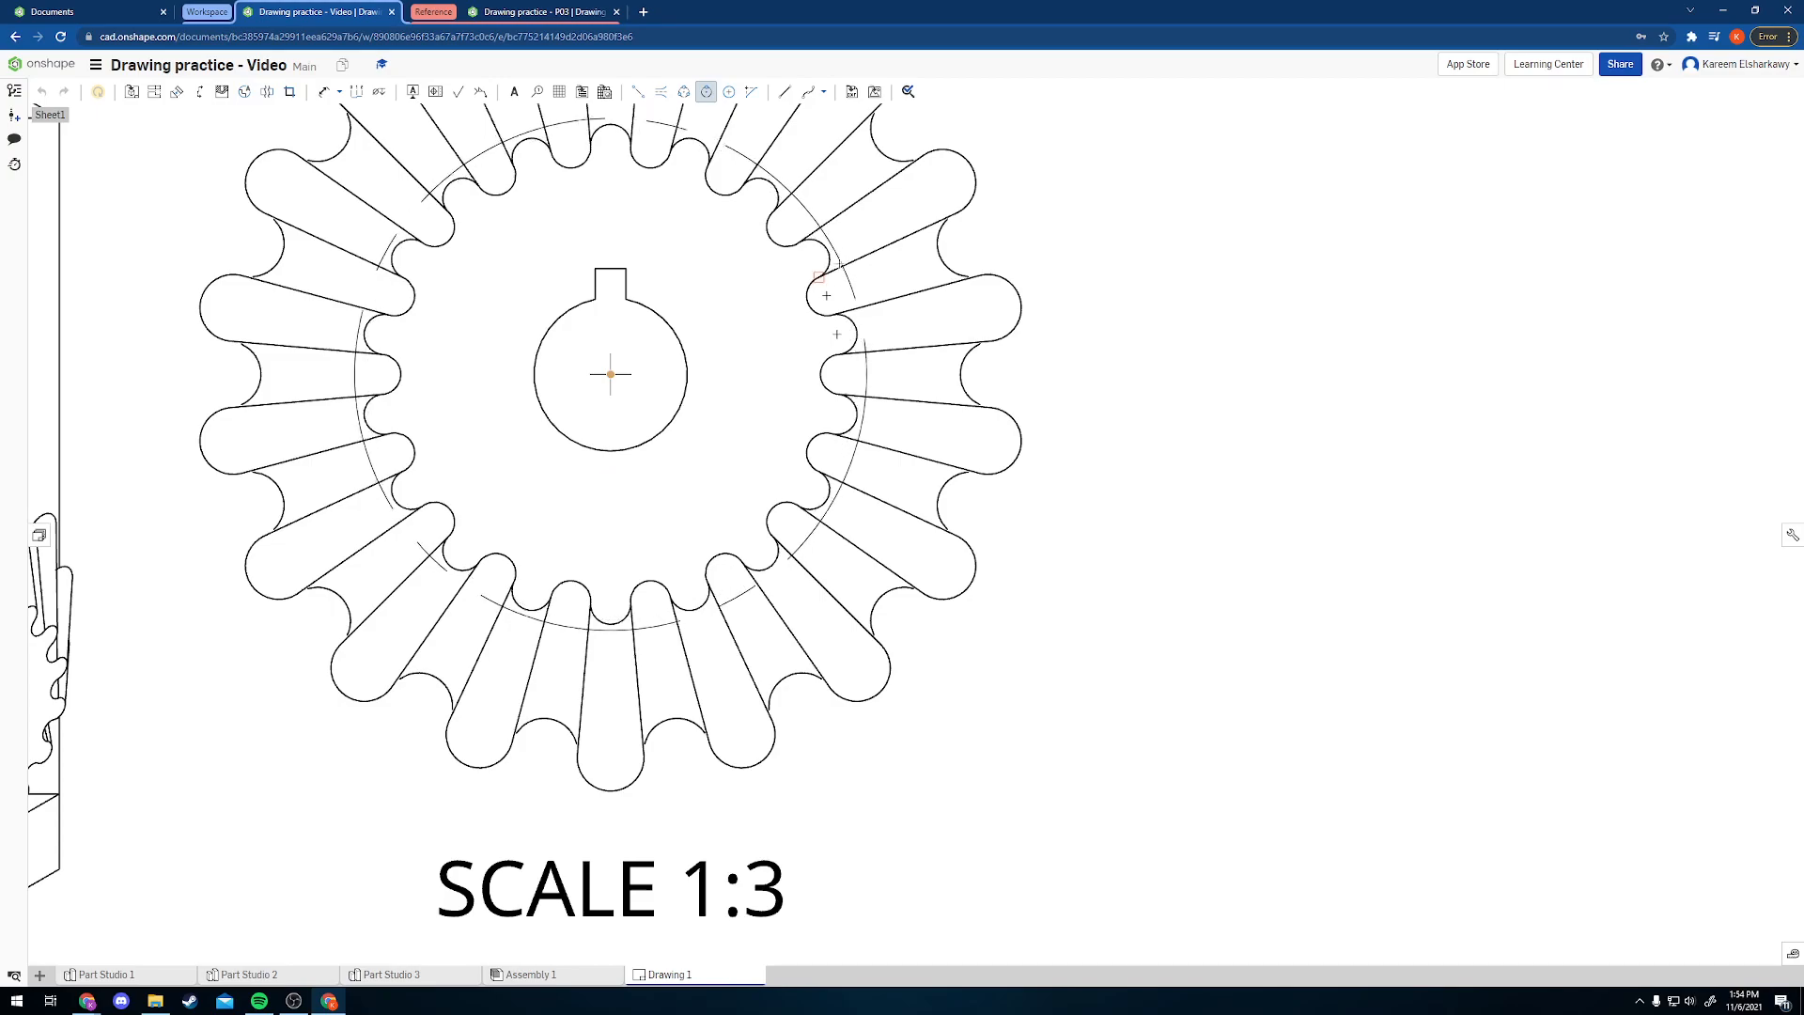
scroll(822, 263, "up", 5)
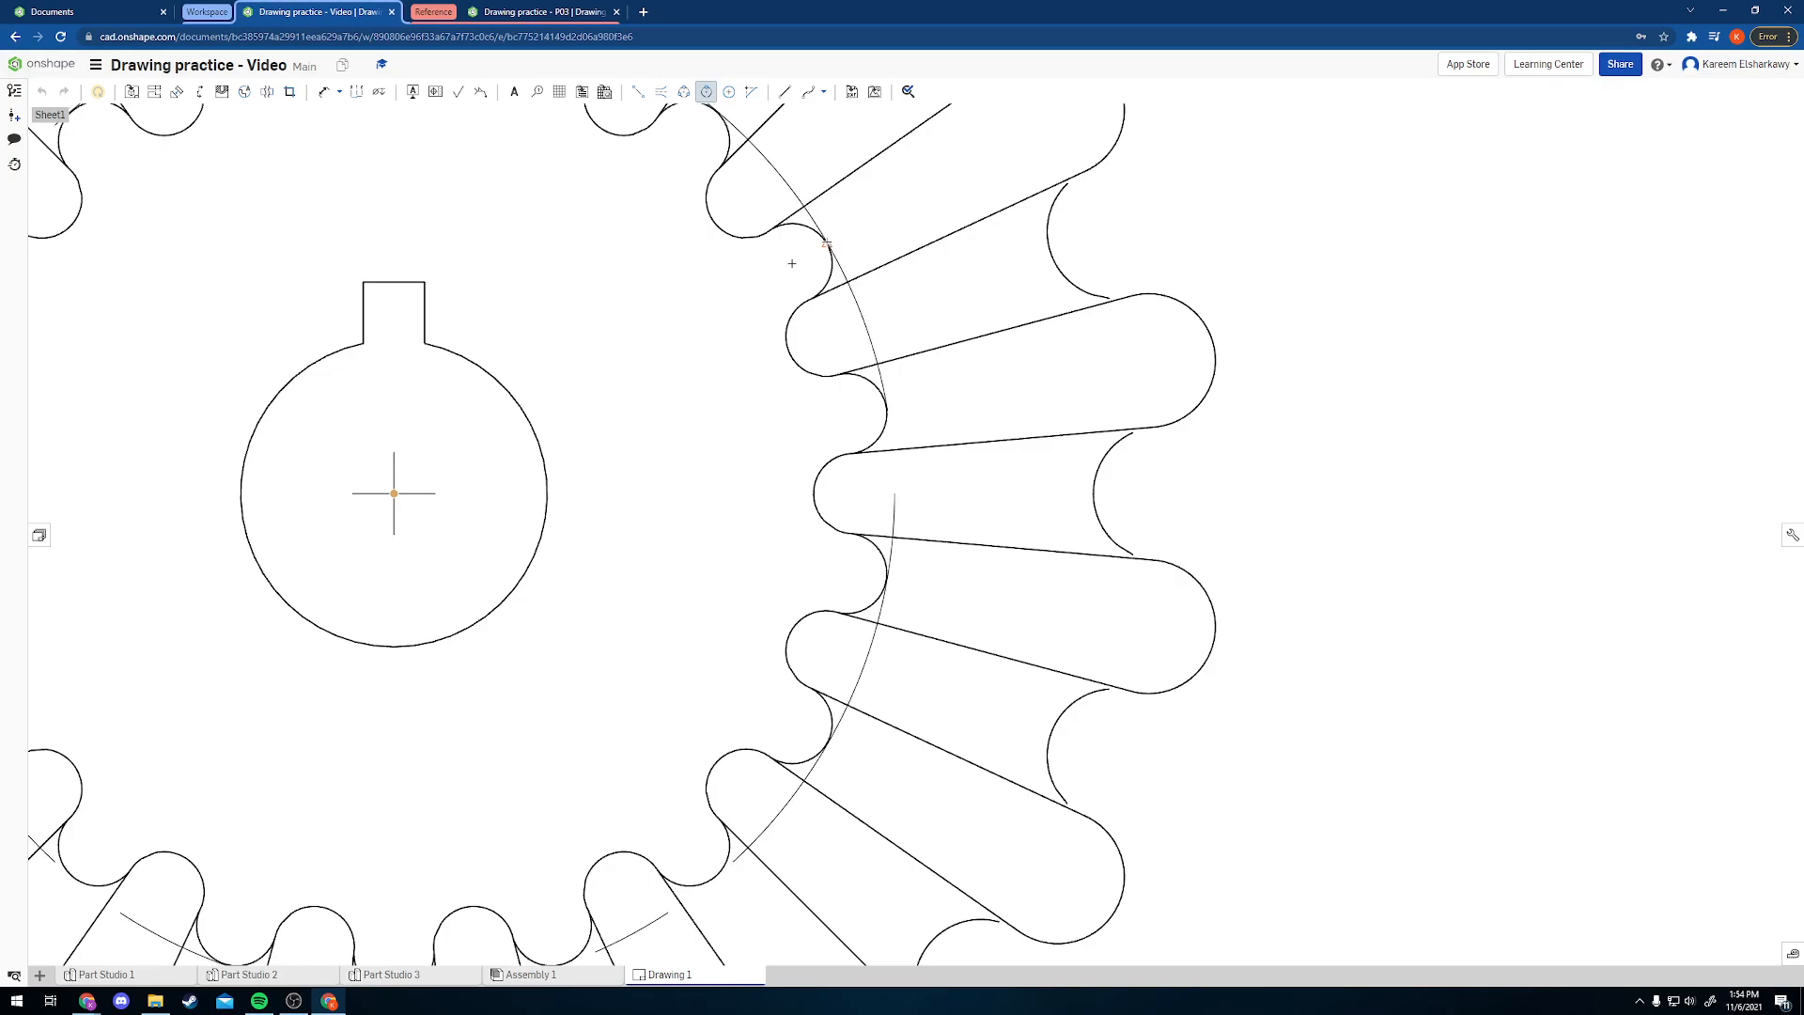
left_click(827, 245)
scroll(886, 392, "down", 5)
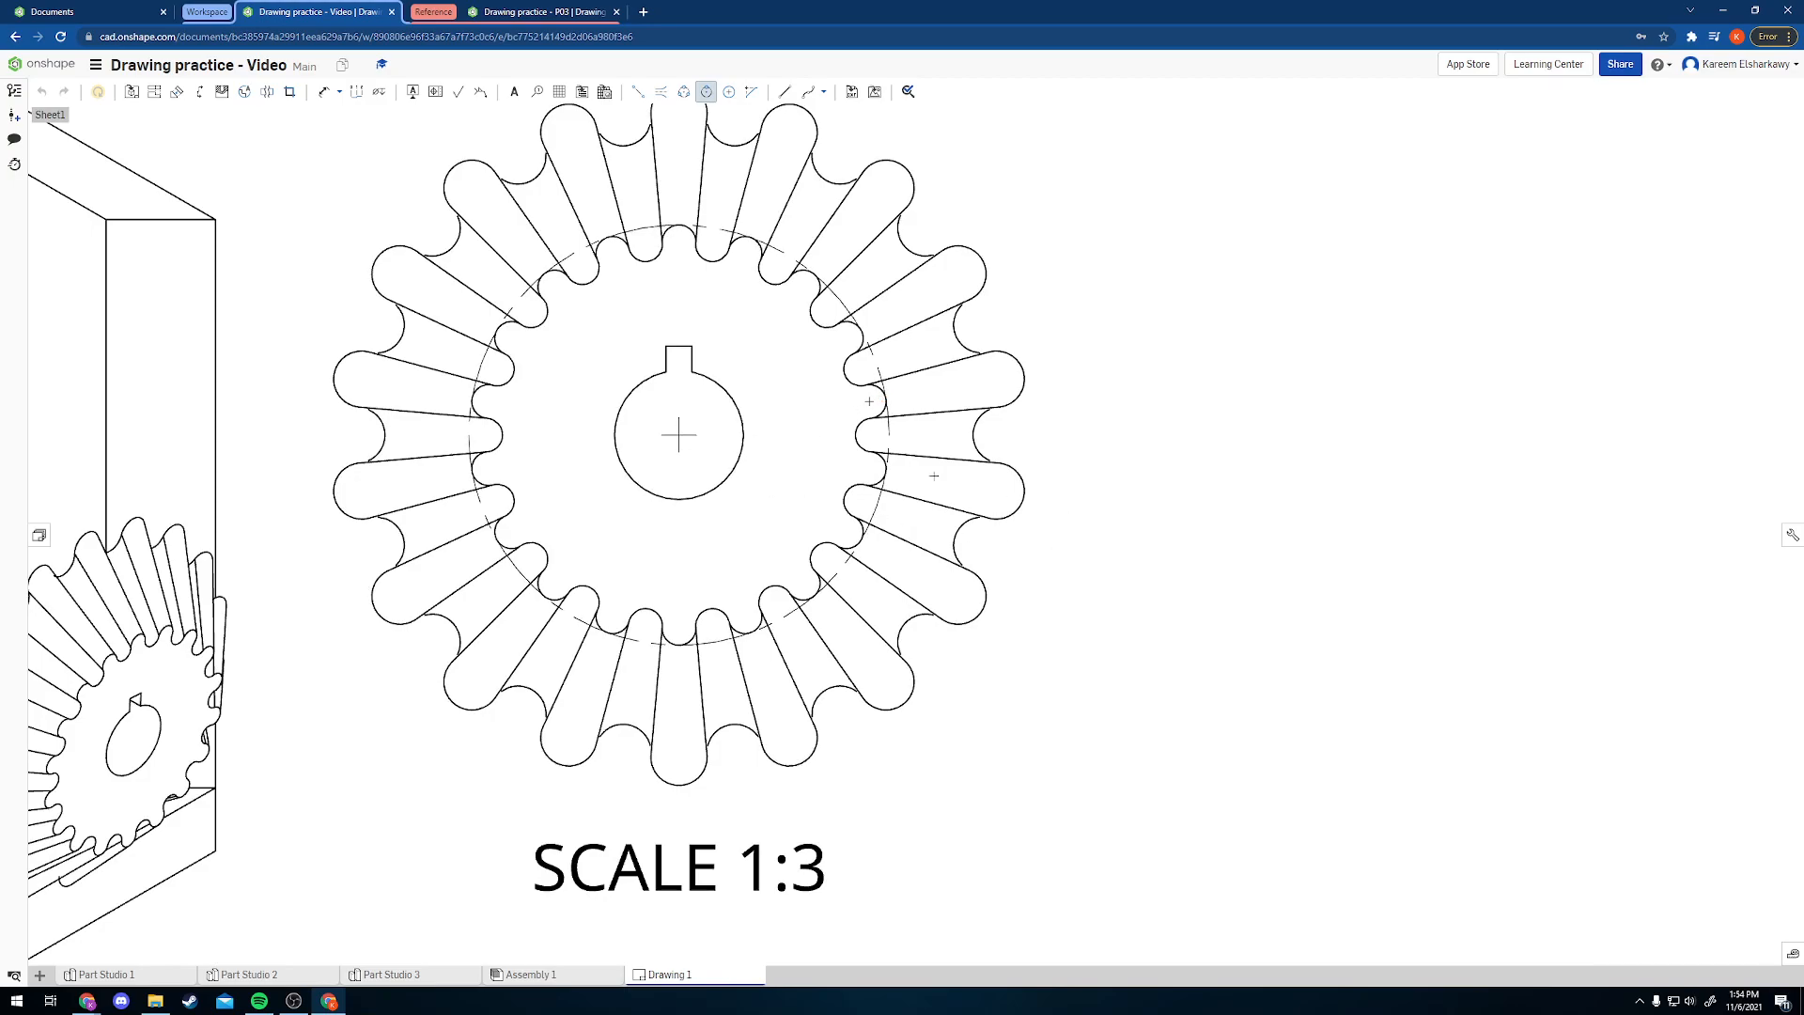
- Draw a second circular centerline centred on the bore and passing through the outer tips of the teeth
left_click(679, 434)
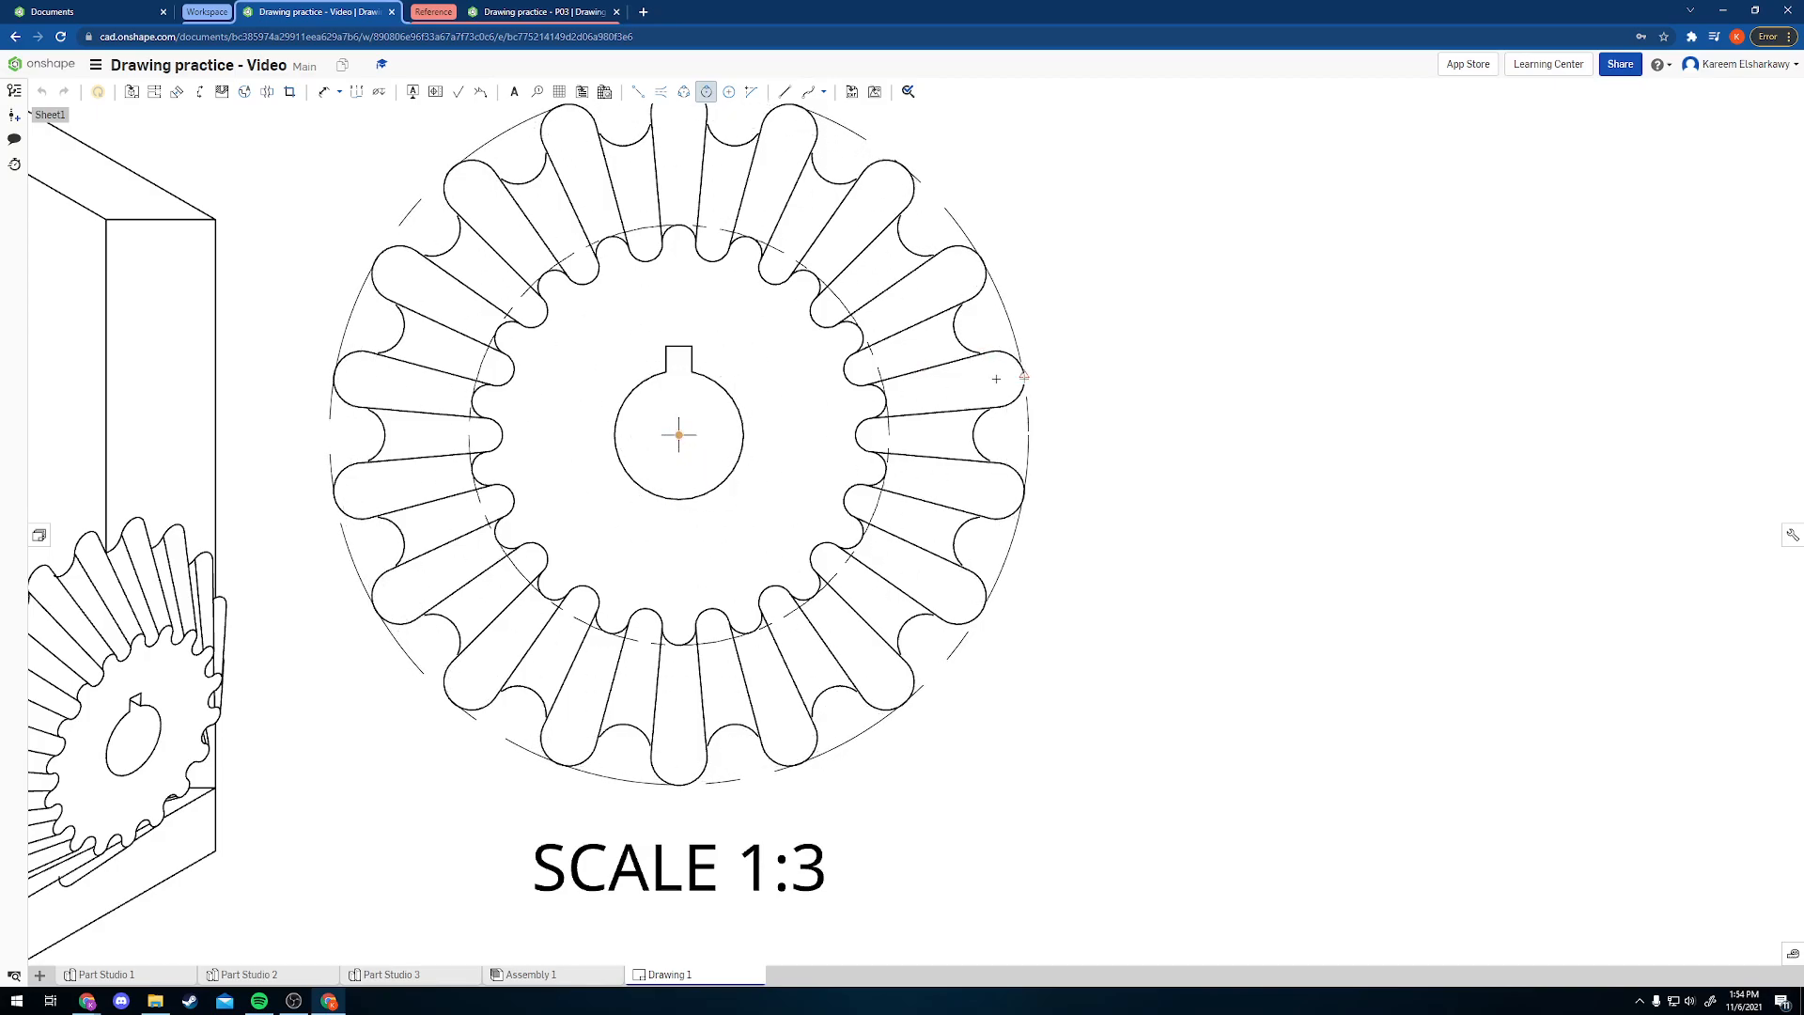
scroll(787, 466, "down", 3)
key("Escape")
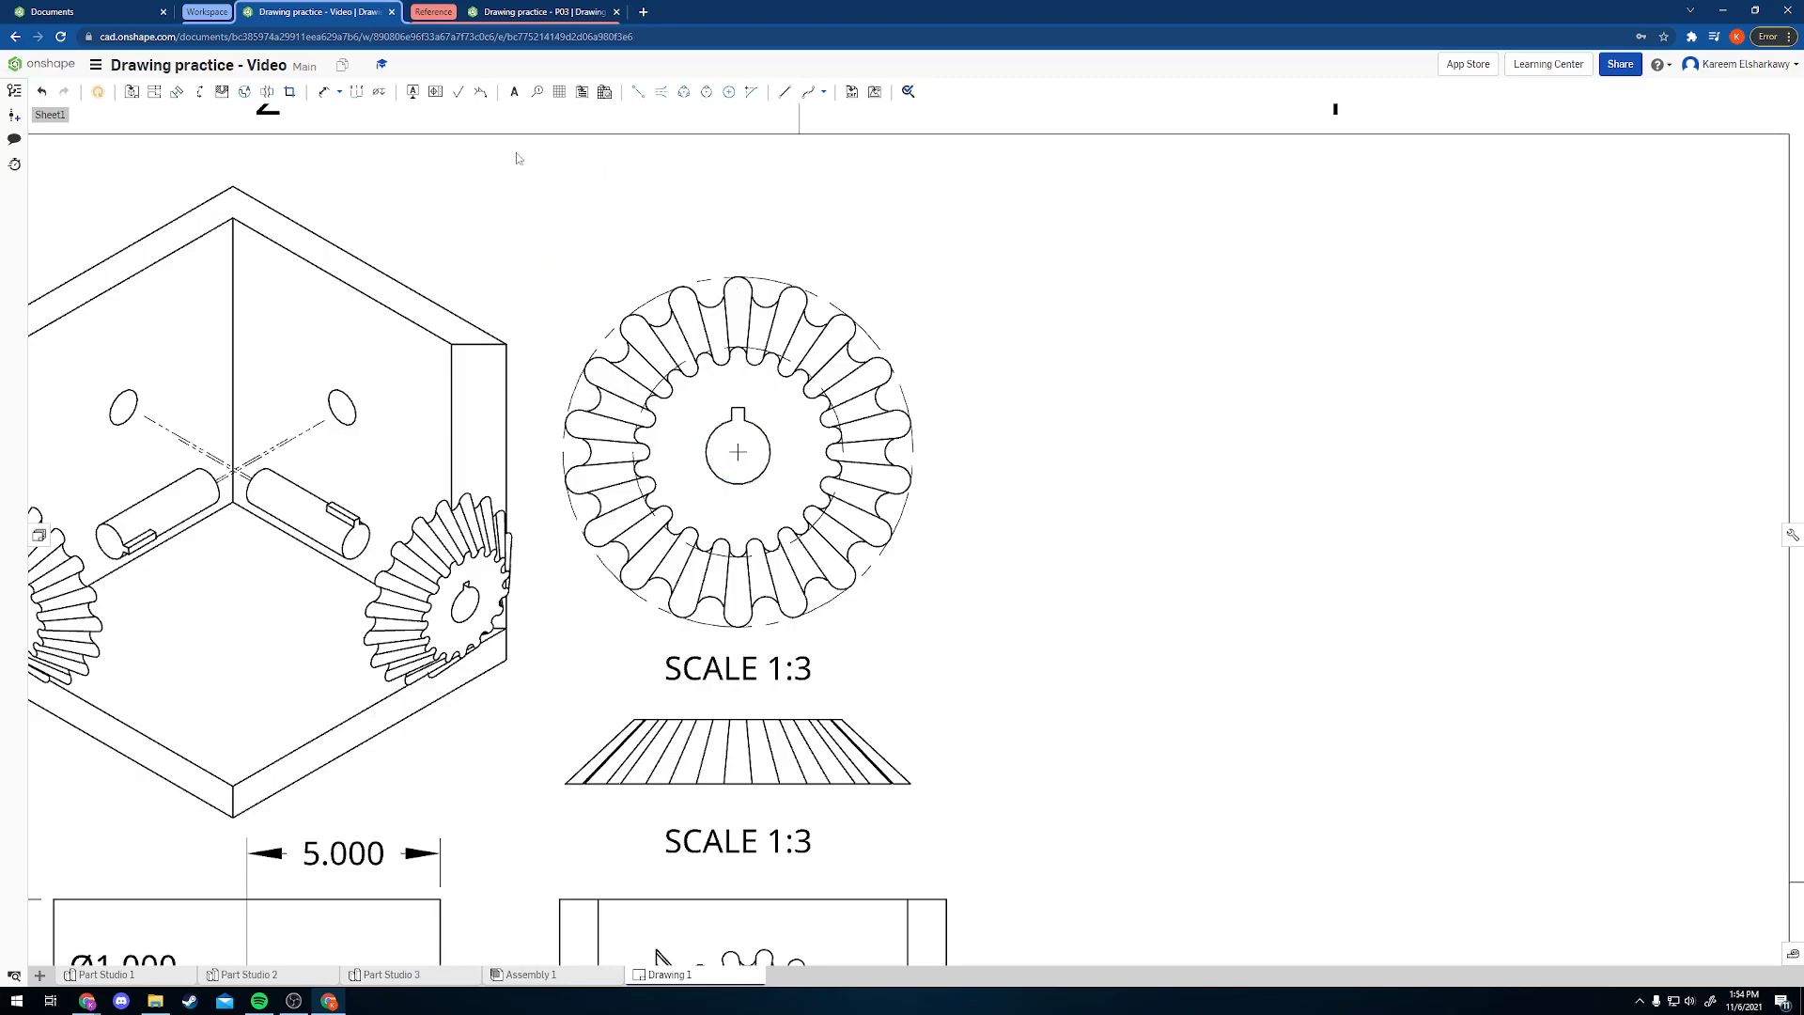
- Dimension the gear bore's radius, placing the text outside the gear to the lower right
left_click(325, 94)
left_click(768, 452)
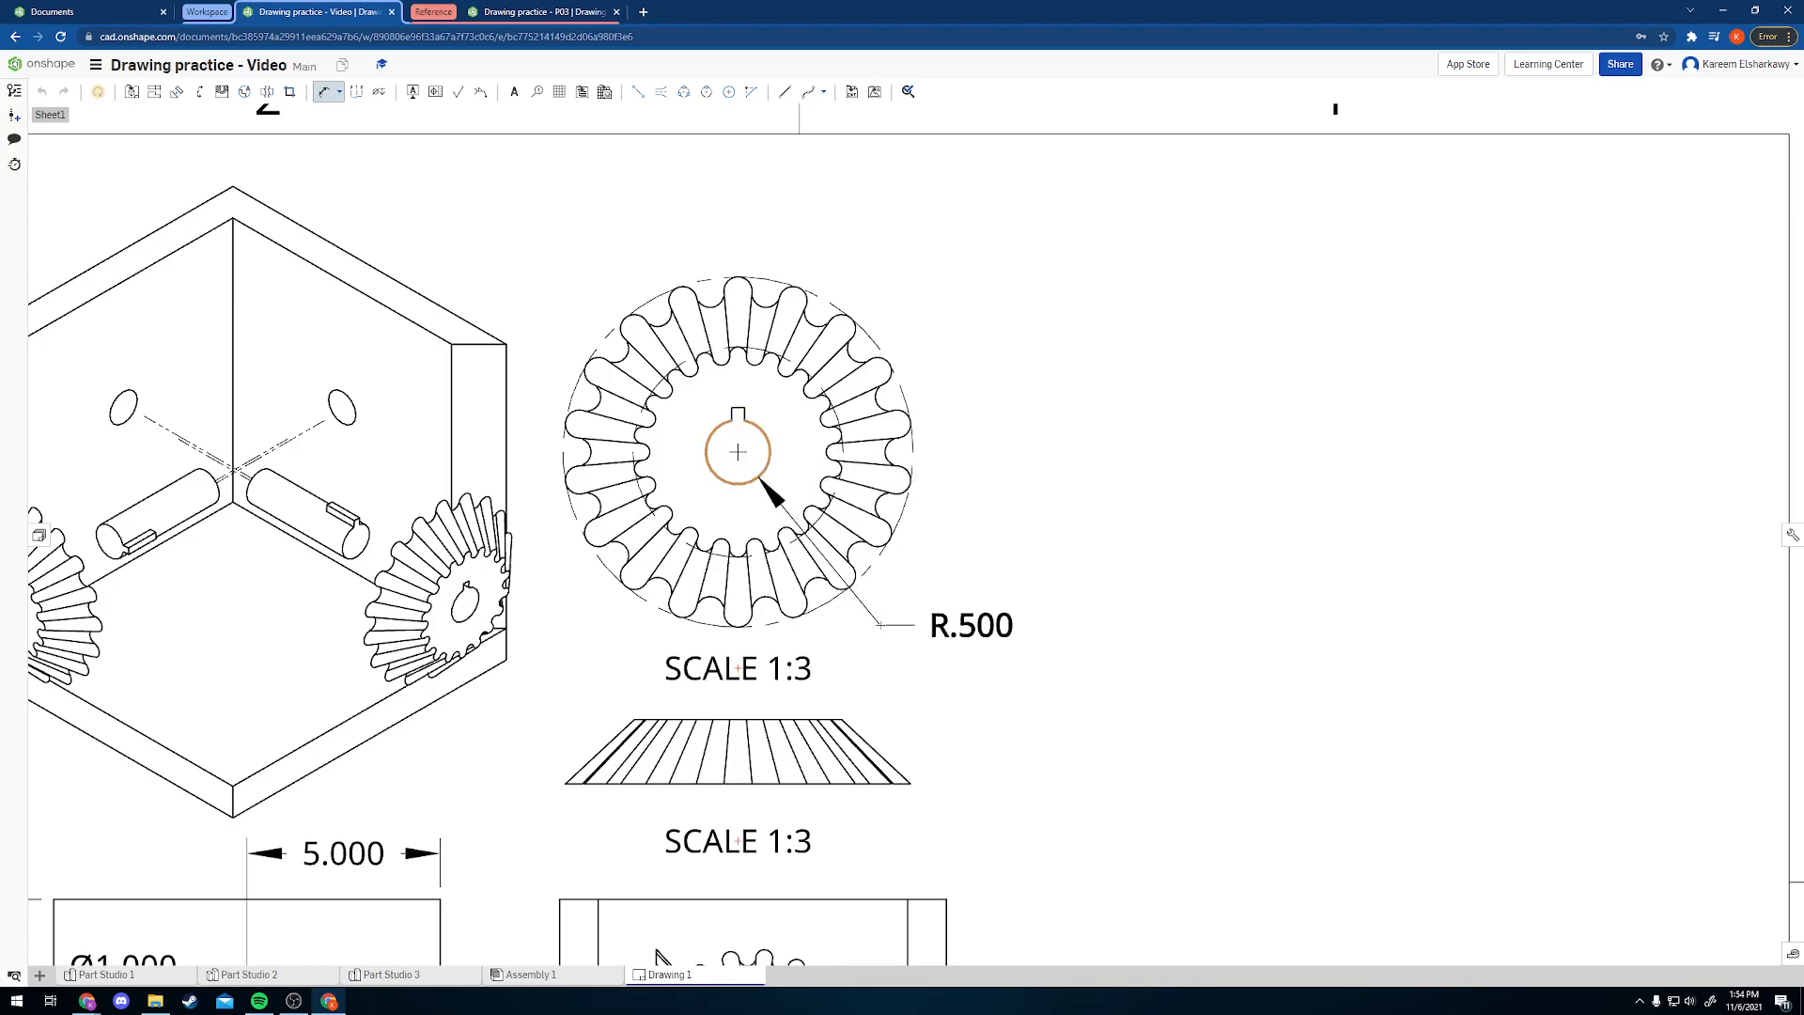
left_click(881, 623)
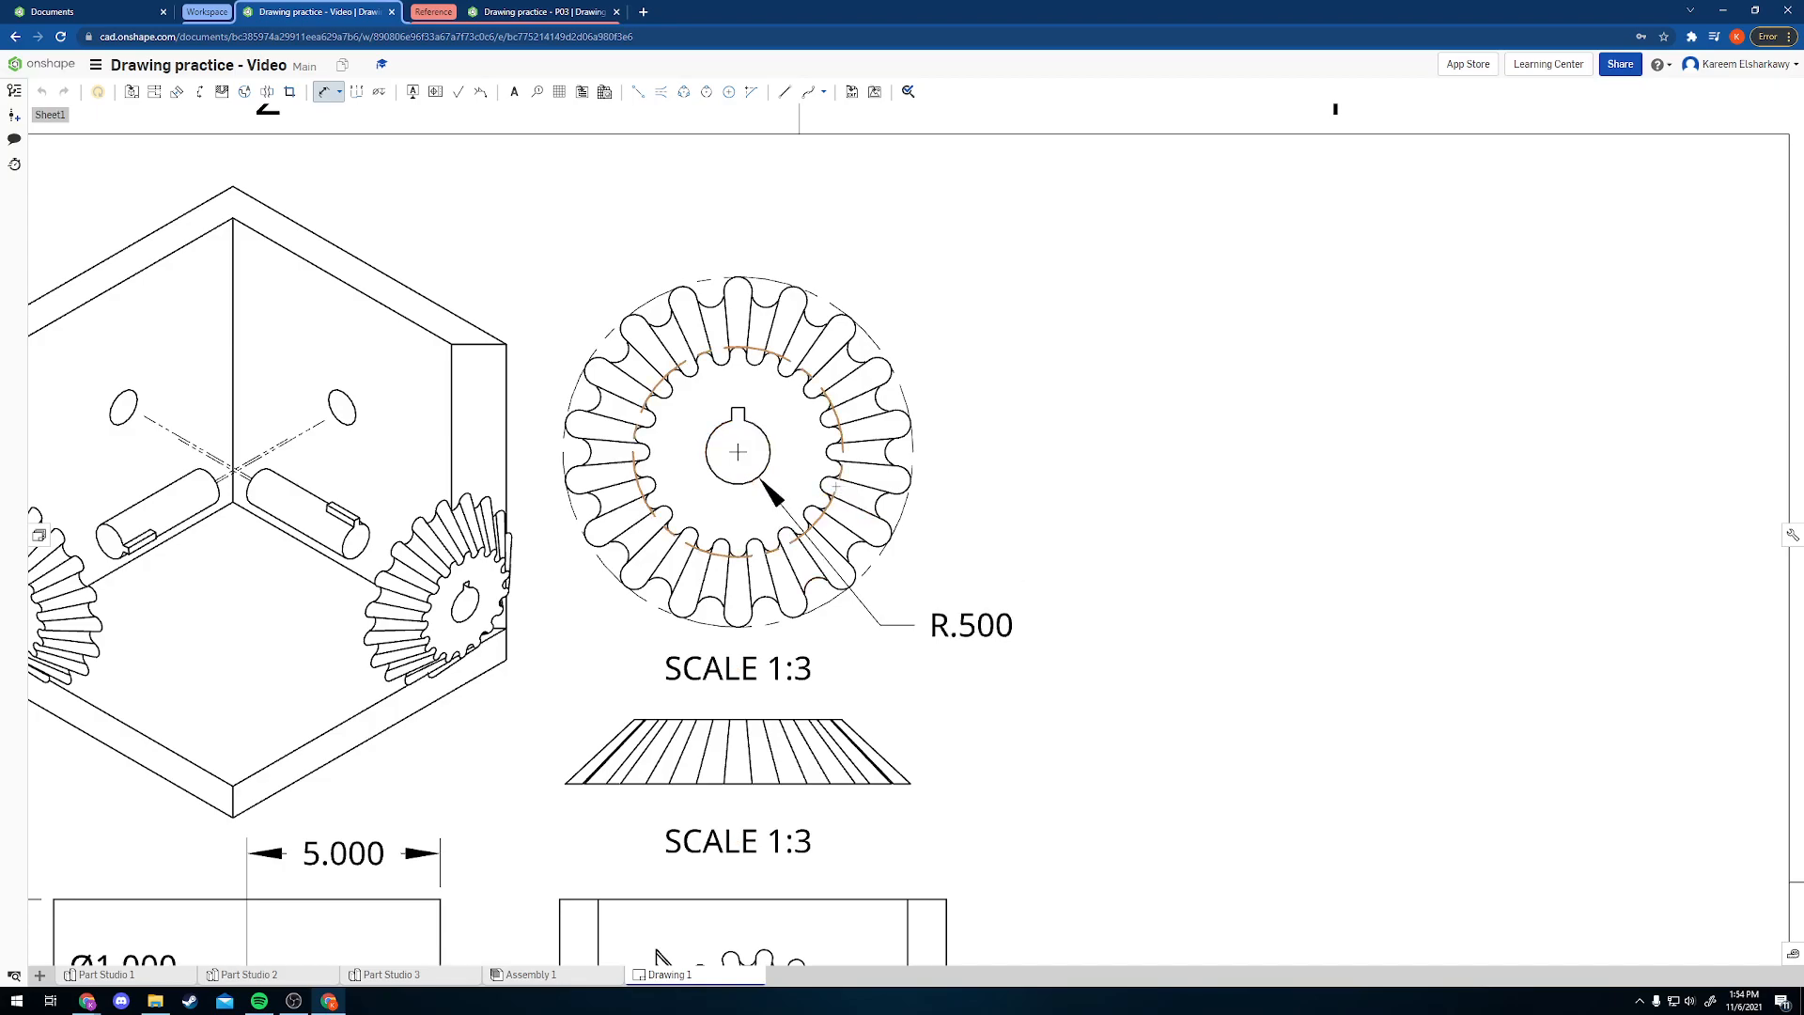
middle_click_drag(494, 803, 674, 581)
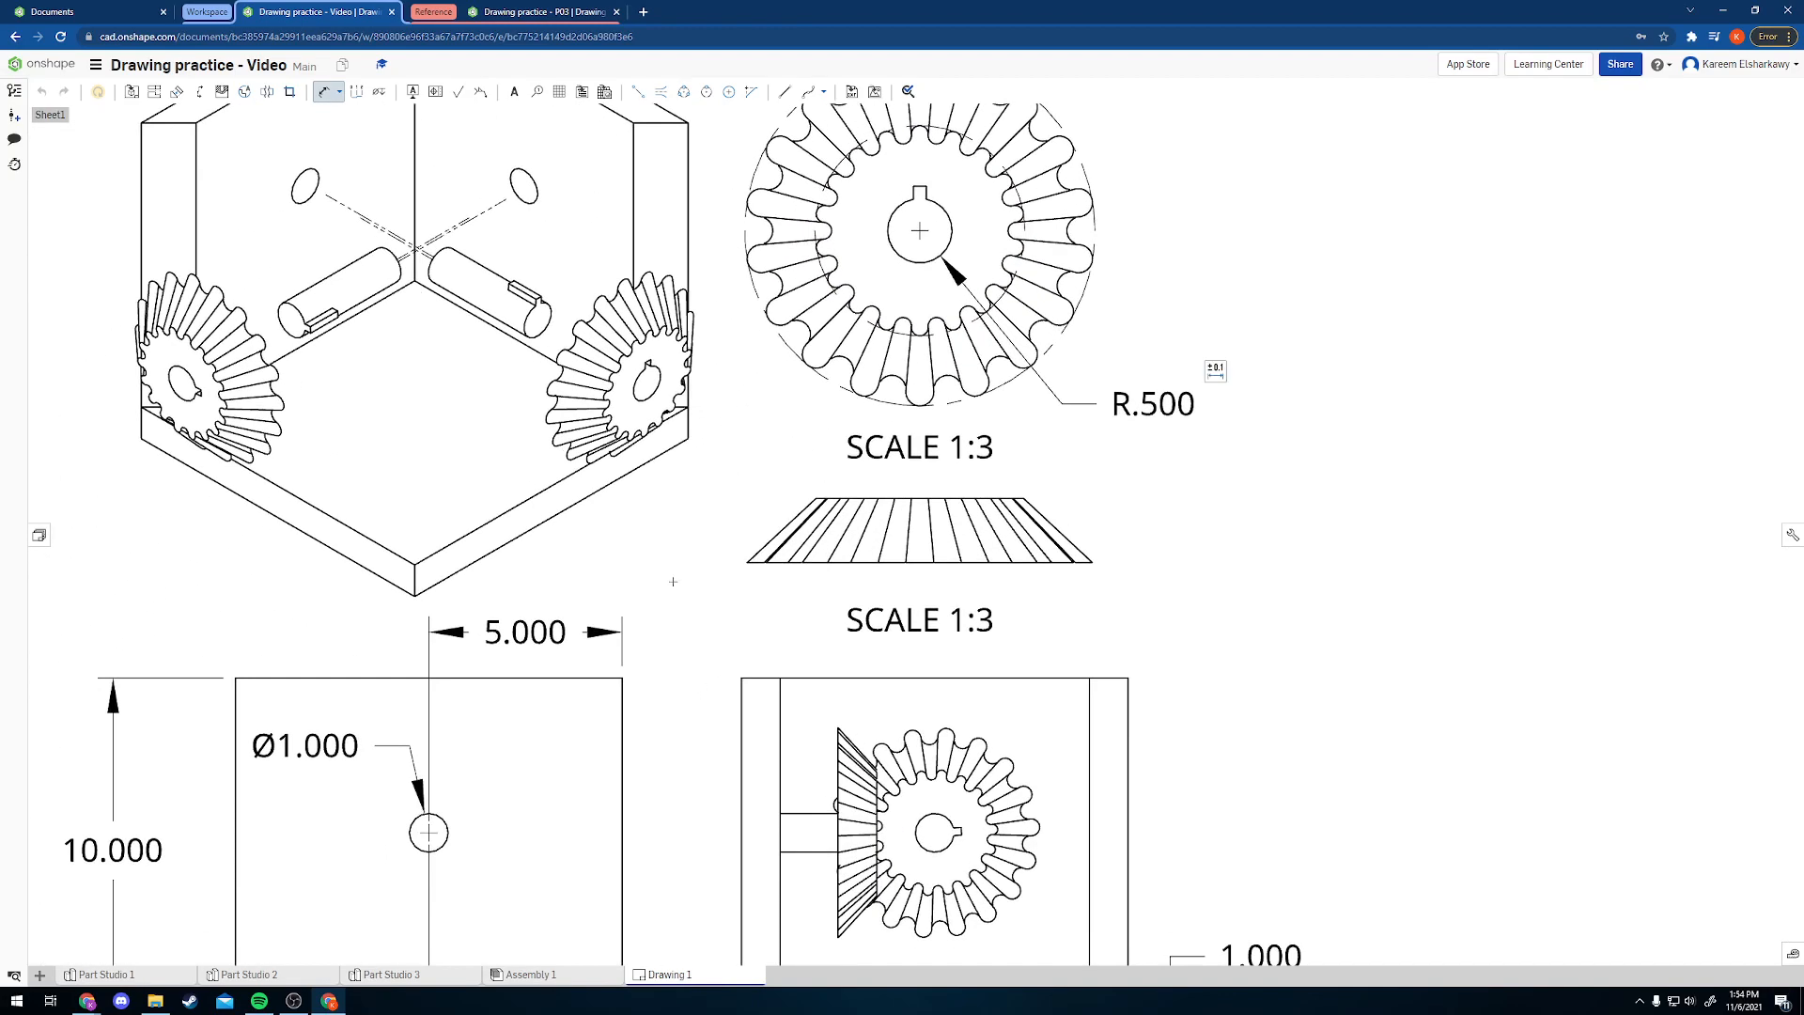
middle_click_drag(305, 749, 239, 936)
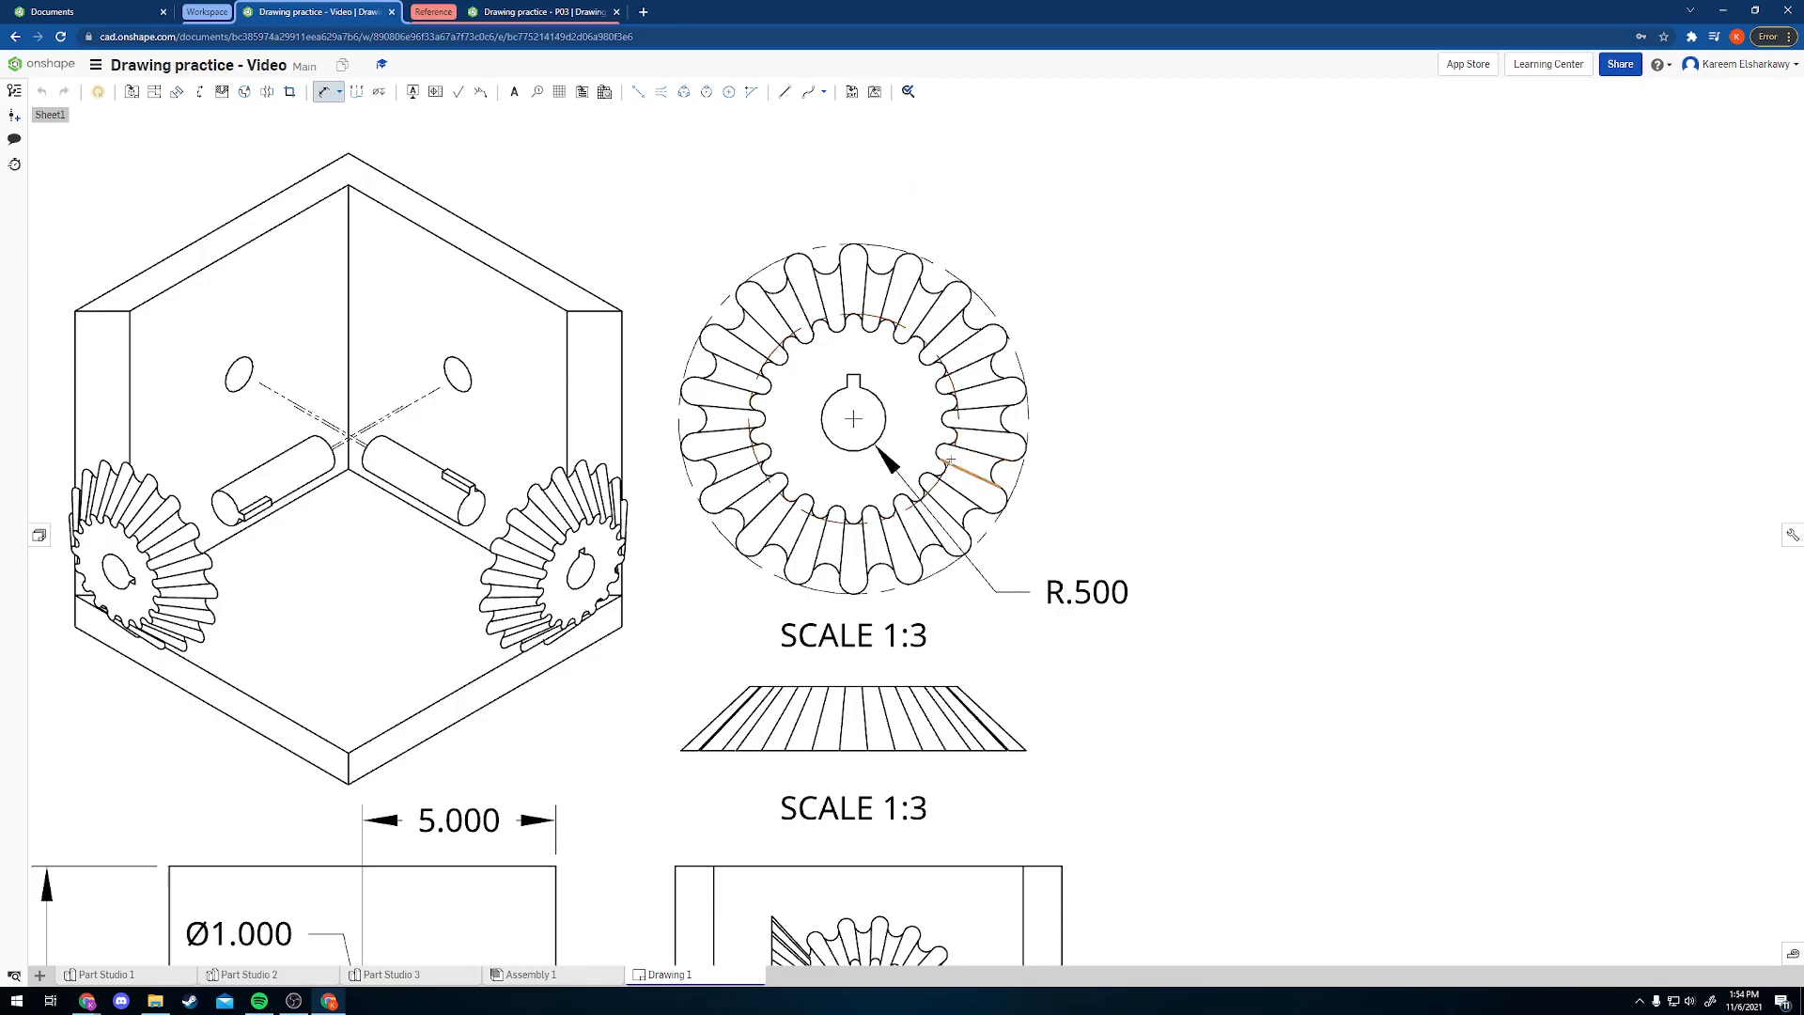
key("Escape")
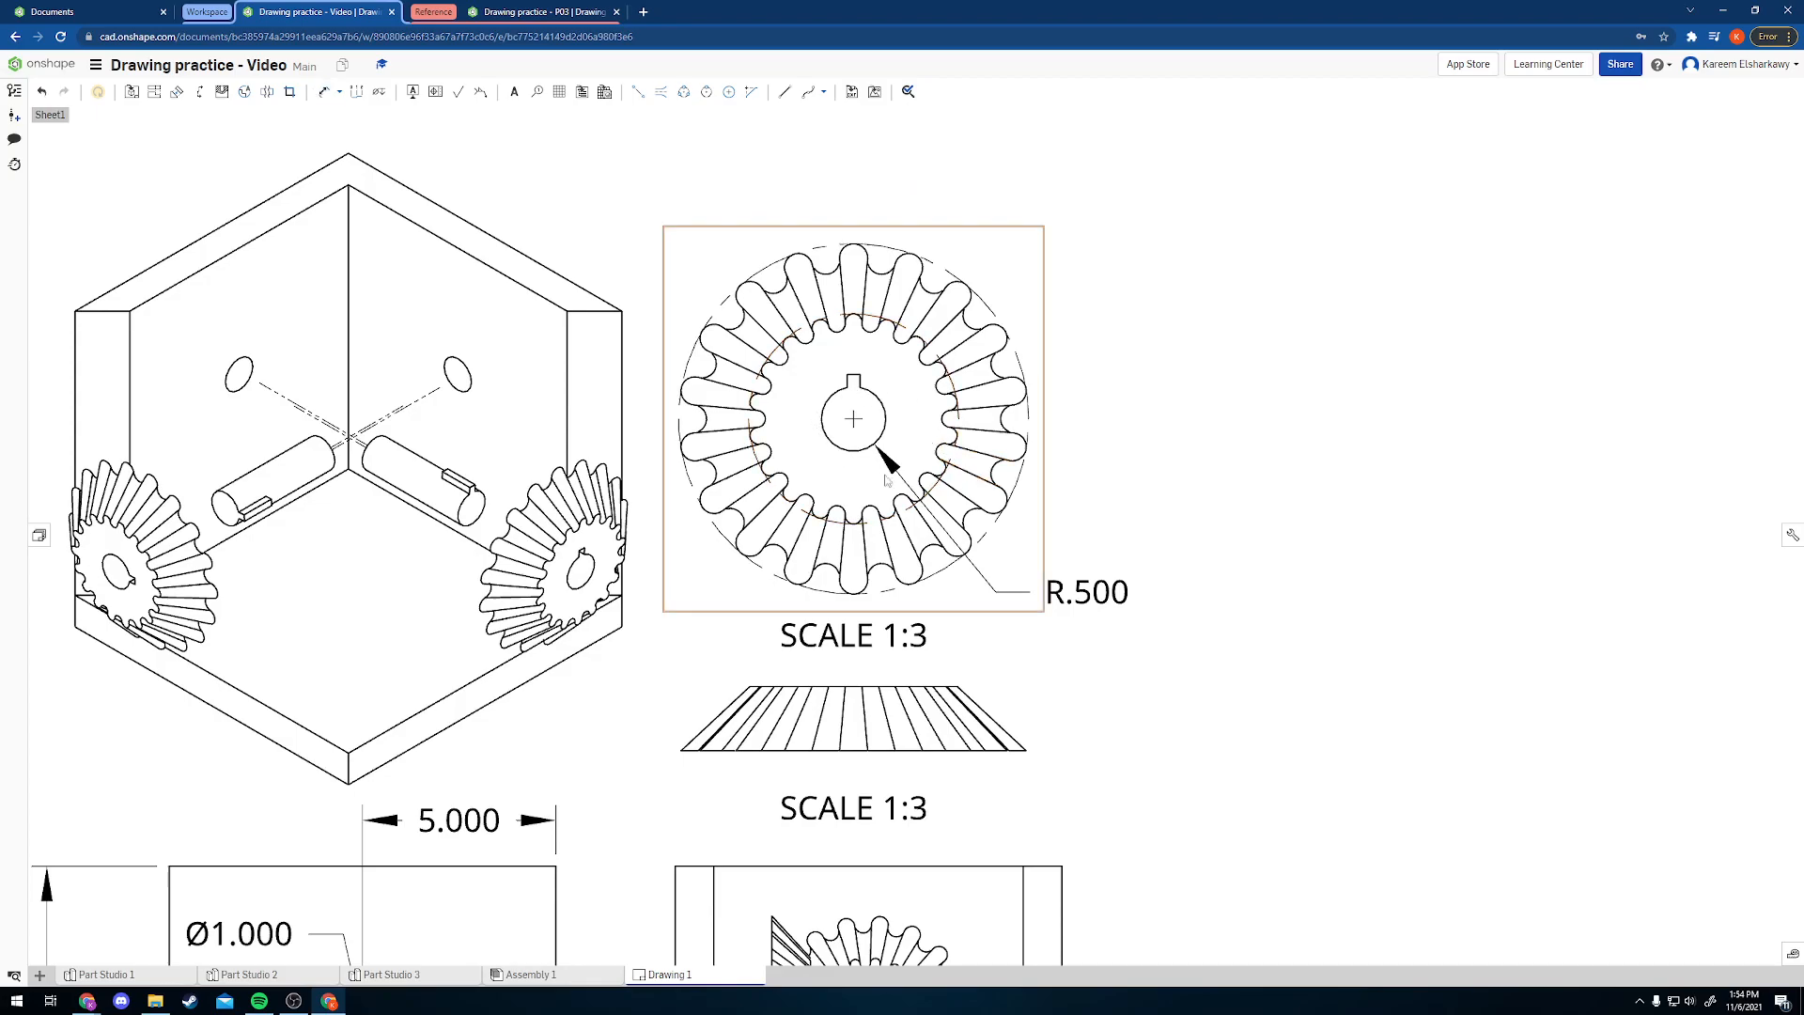
- Switch the gear bore's radius dimension to a diameter dimension
left_click(1086, 590)
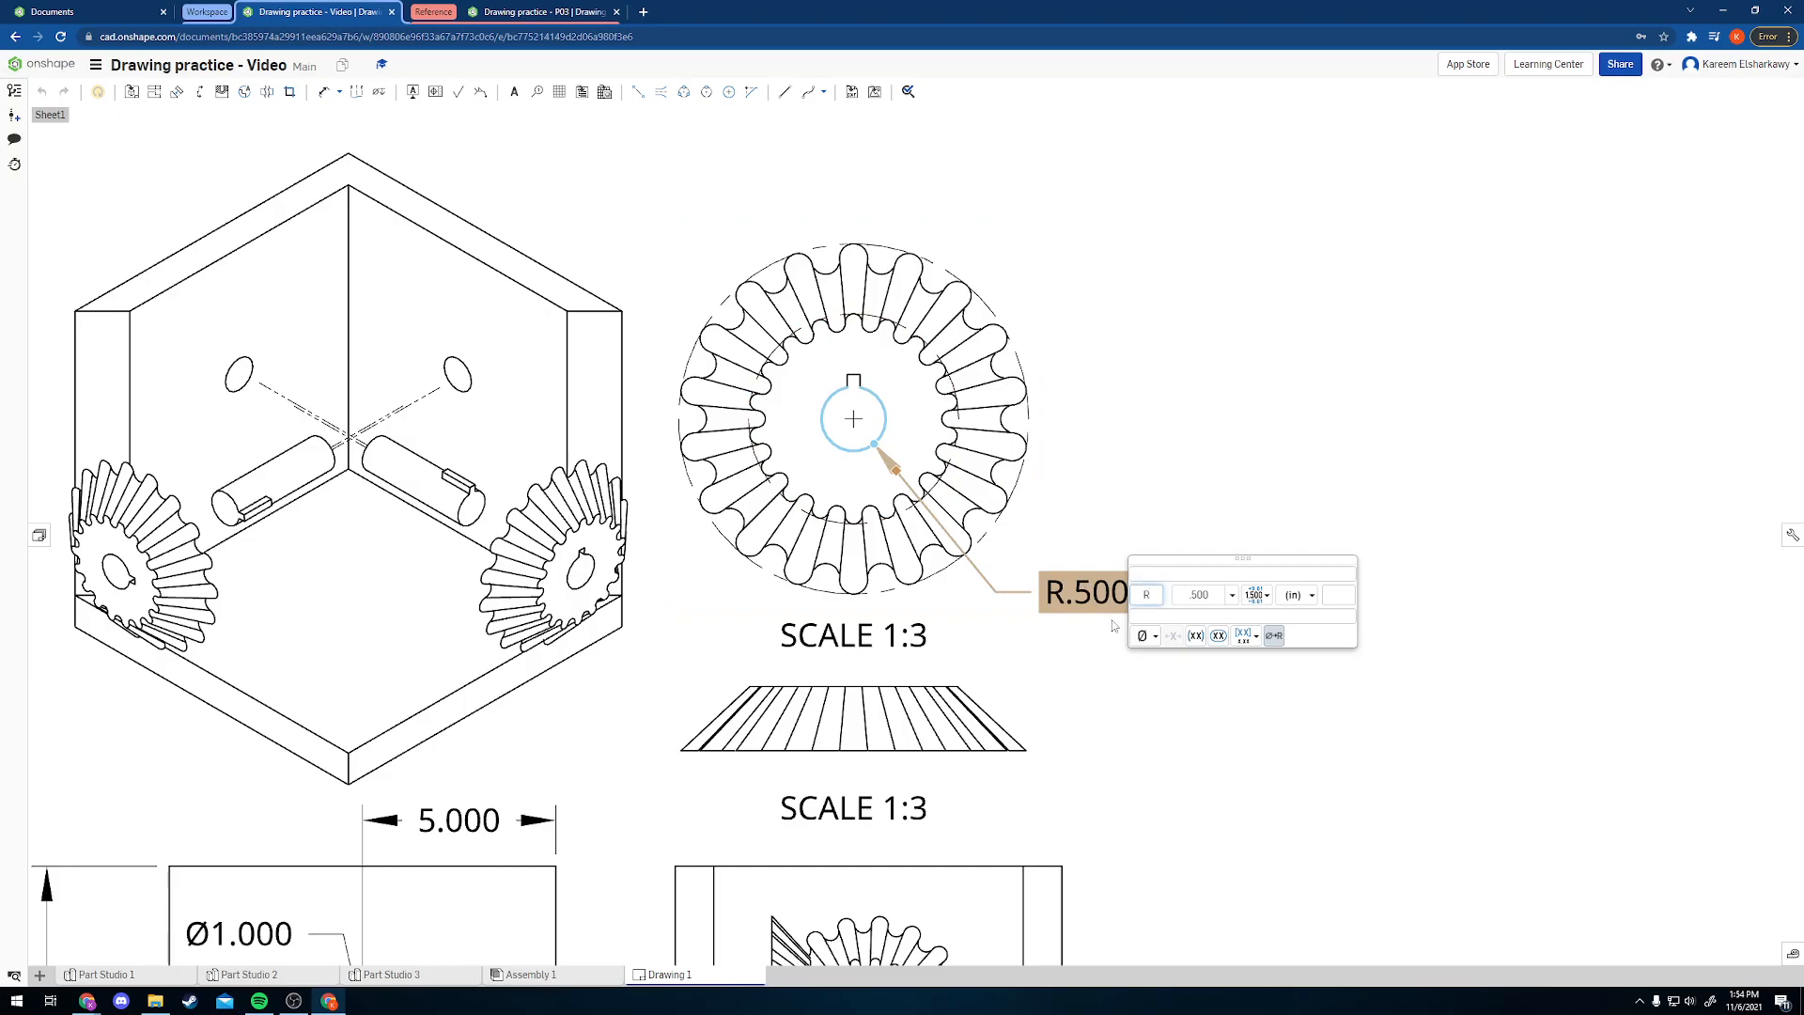
left_click(1145, 636)
left_click(1154, 638)
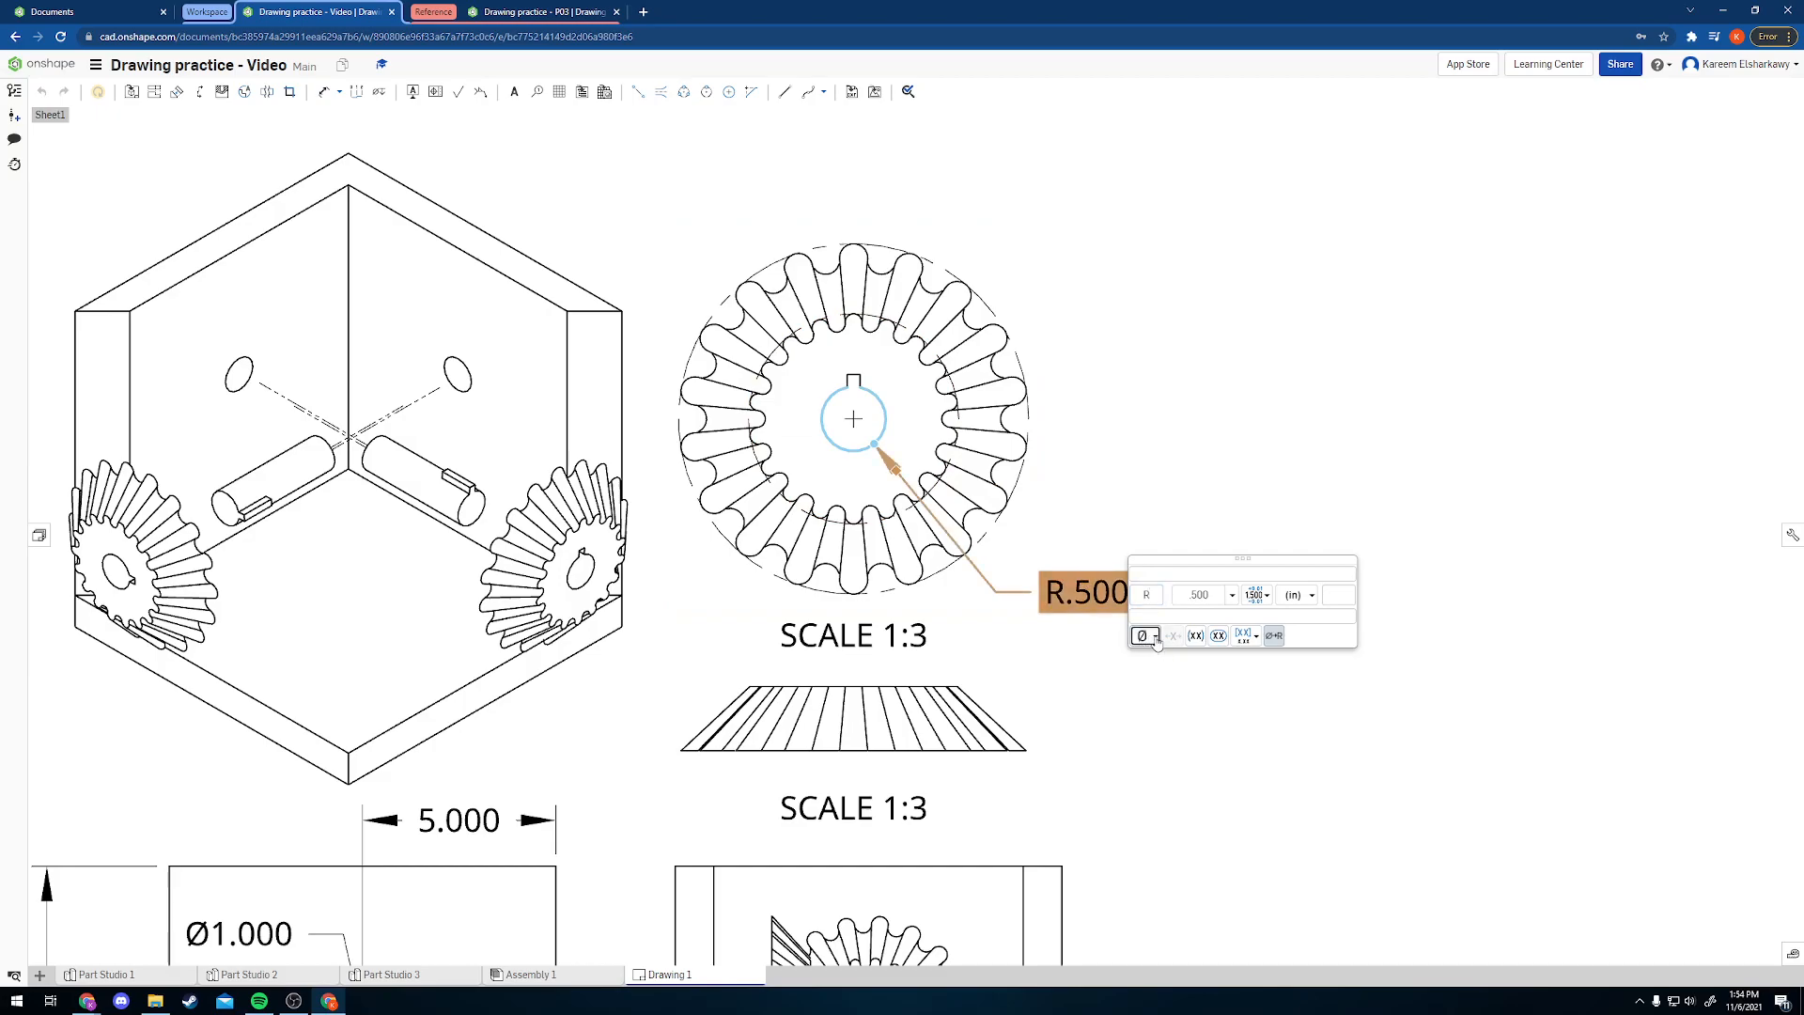
left_click(1276, 638)
left_click(1276, 638)
left_click(1275, 638)
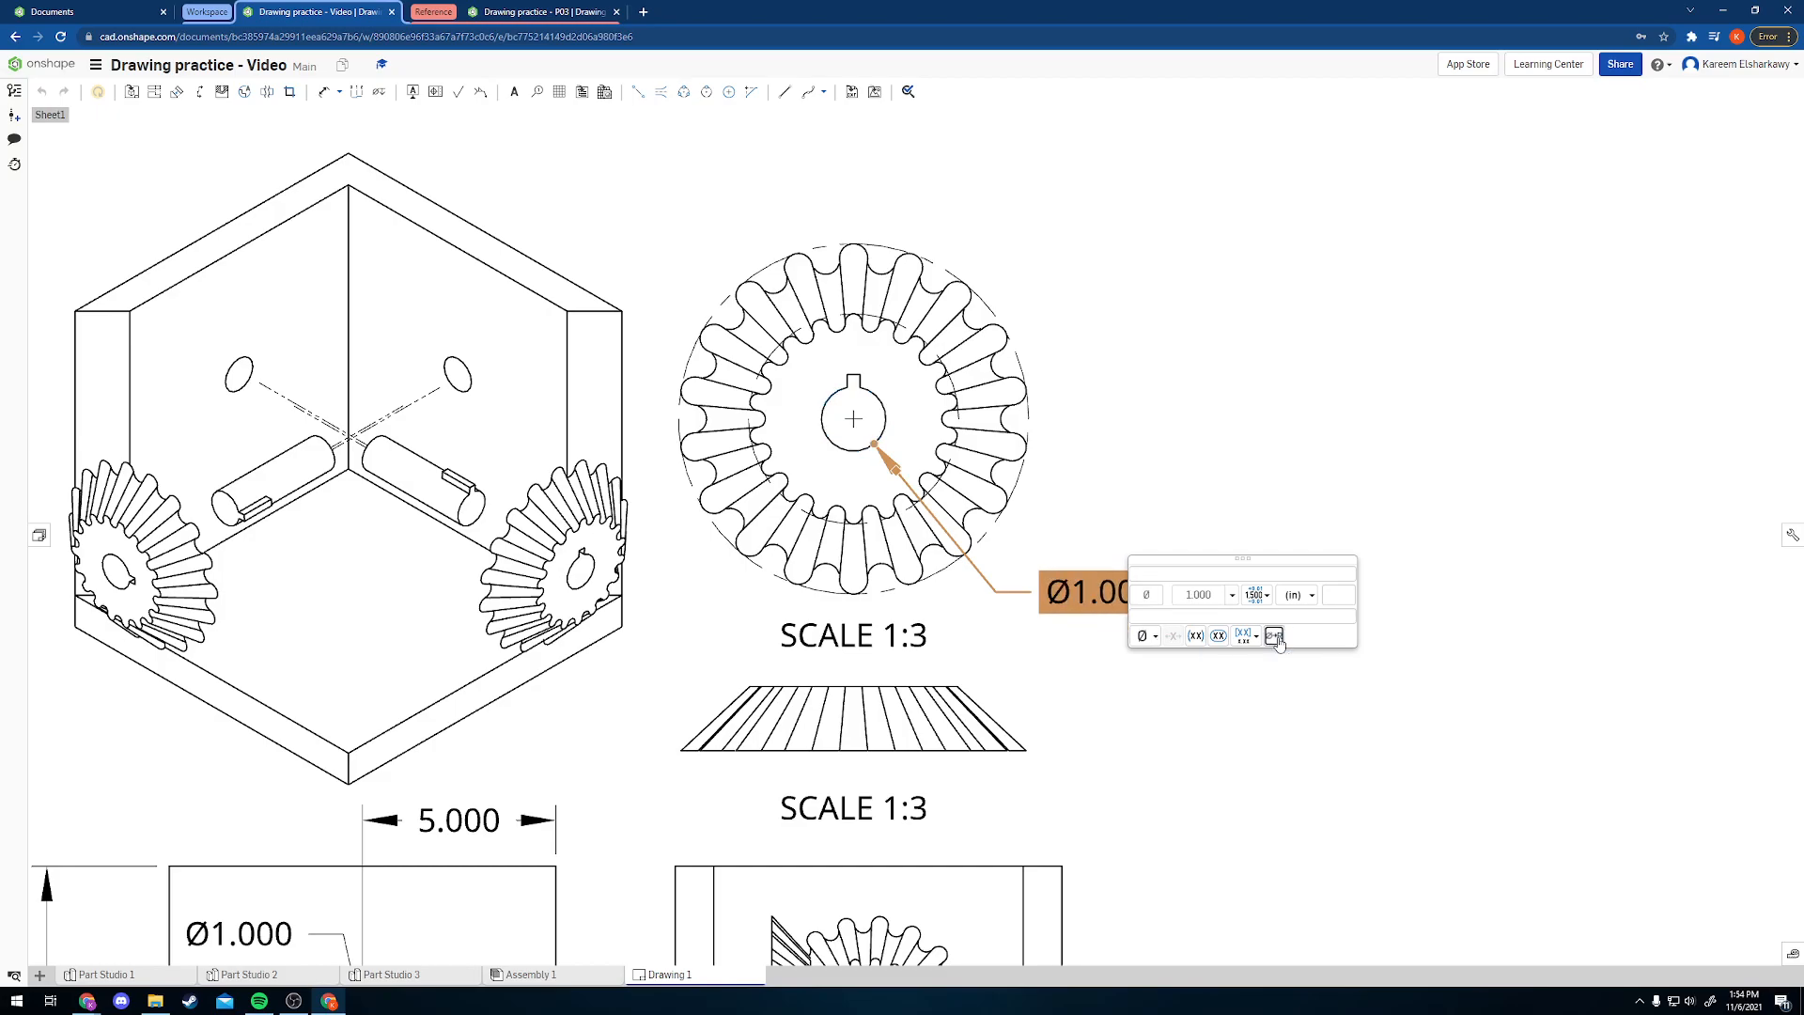
left_click(1296, 409)
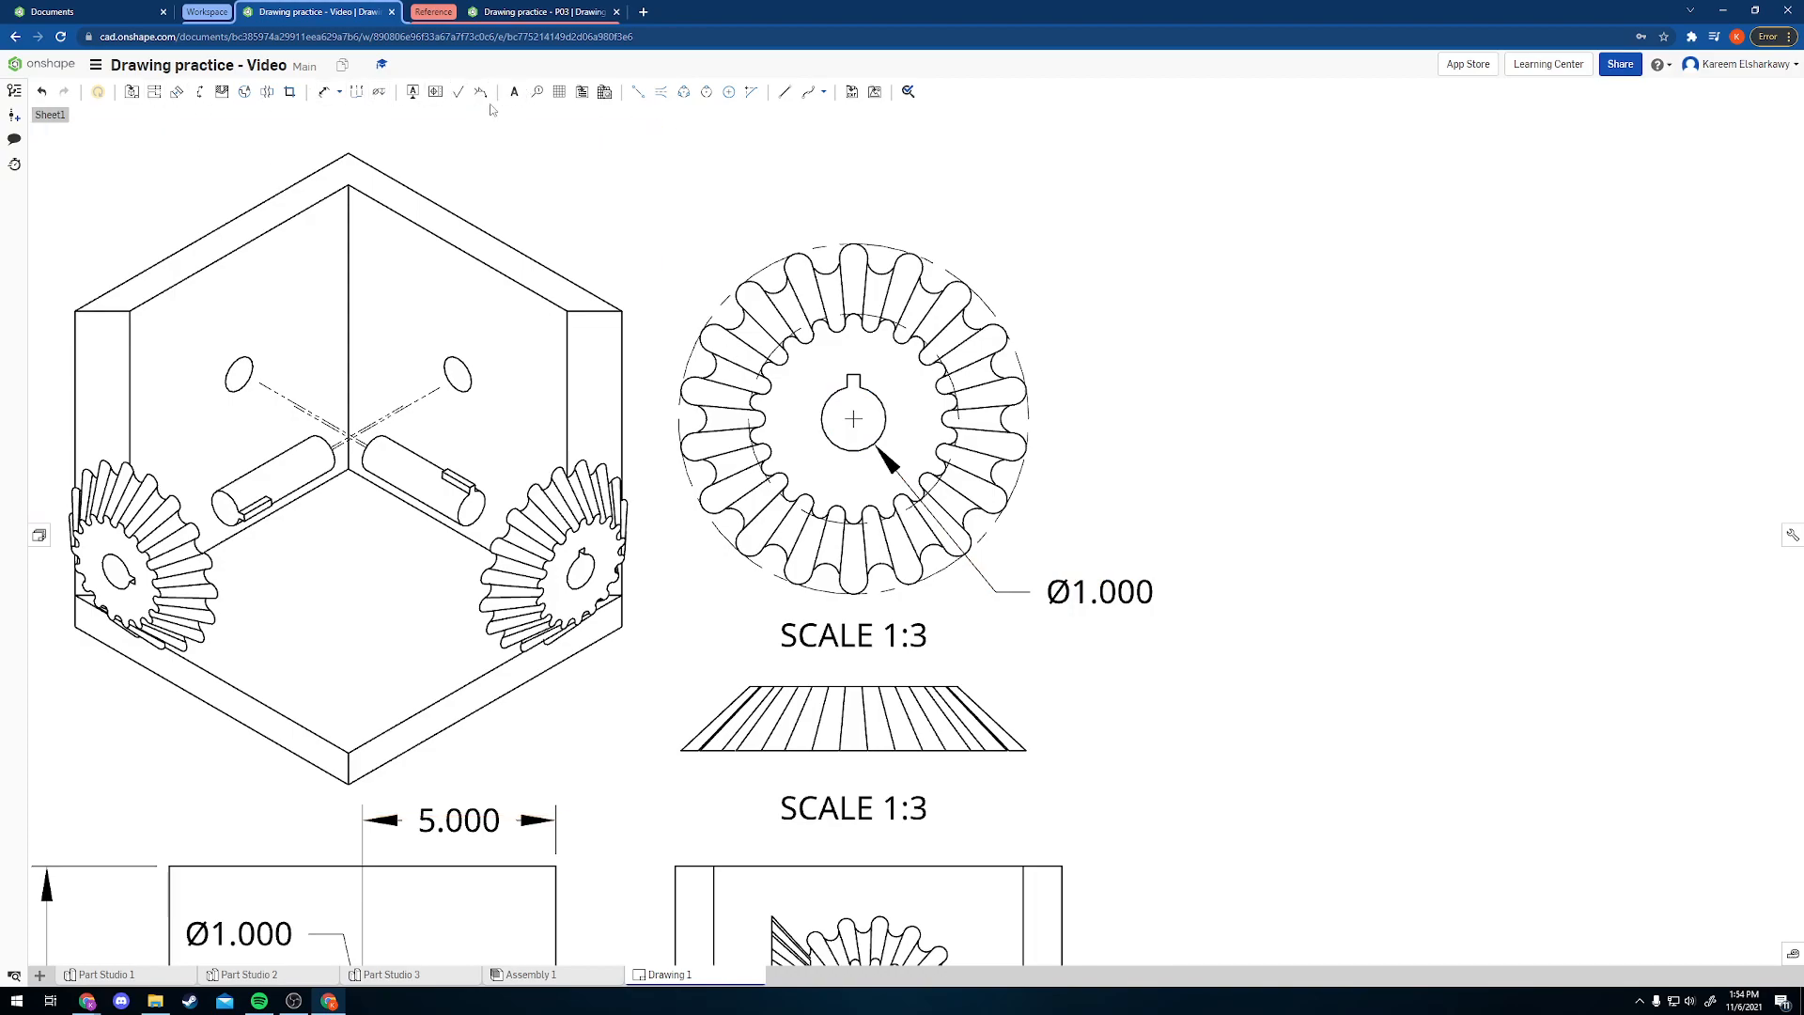
- Dimension the diameters of the inner and outer circular centerlines, stacking both callouts to the right of the gear above the bore's callout
left_click(324, 91)
left_click(905, 328)
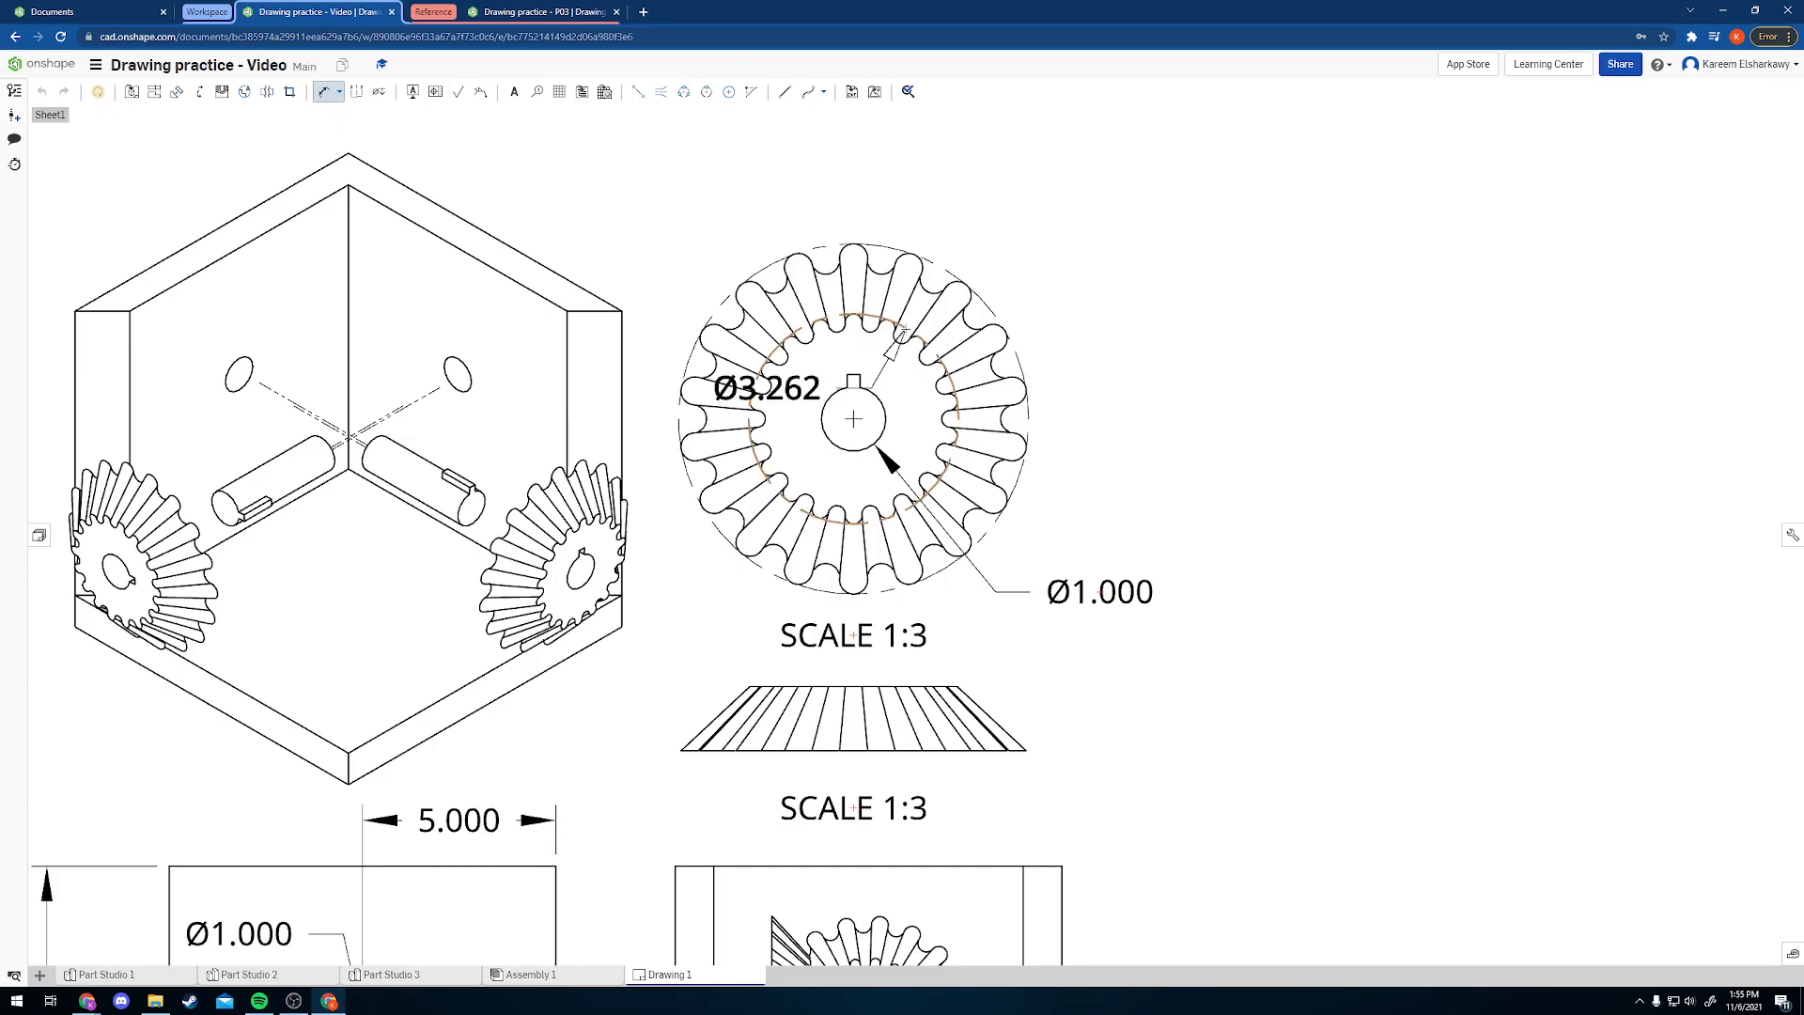
left_click(1054, 532)
left_click(984, 302)
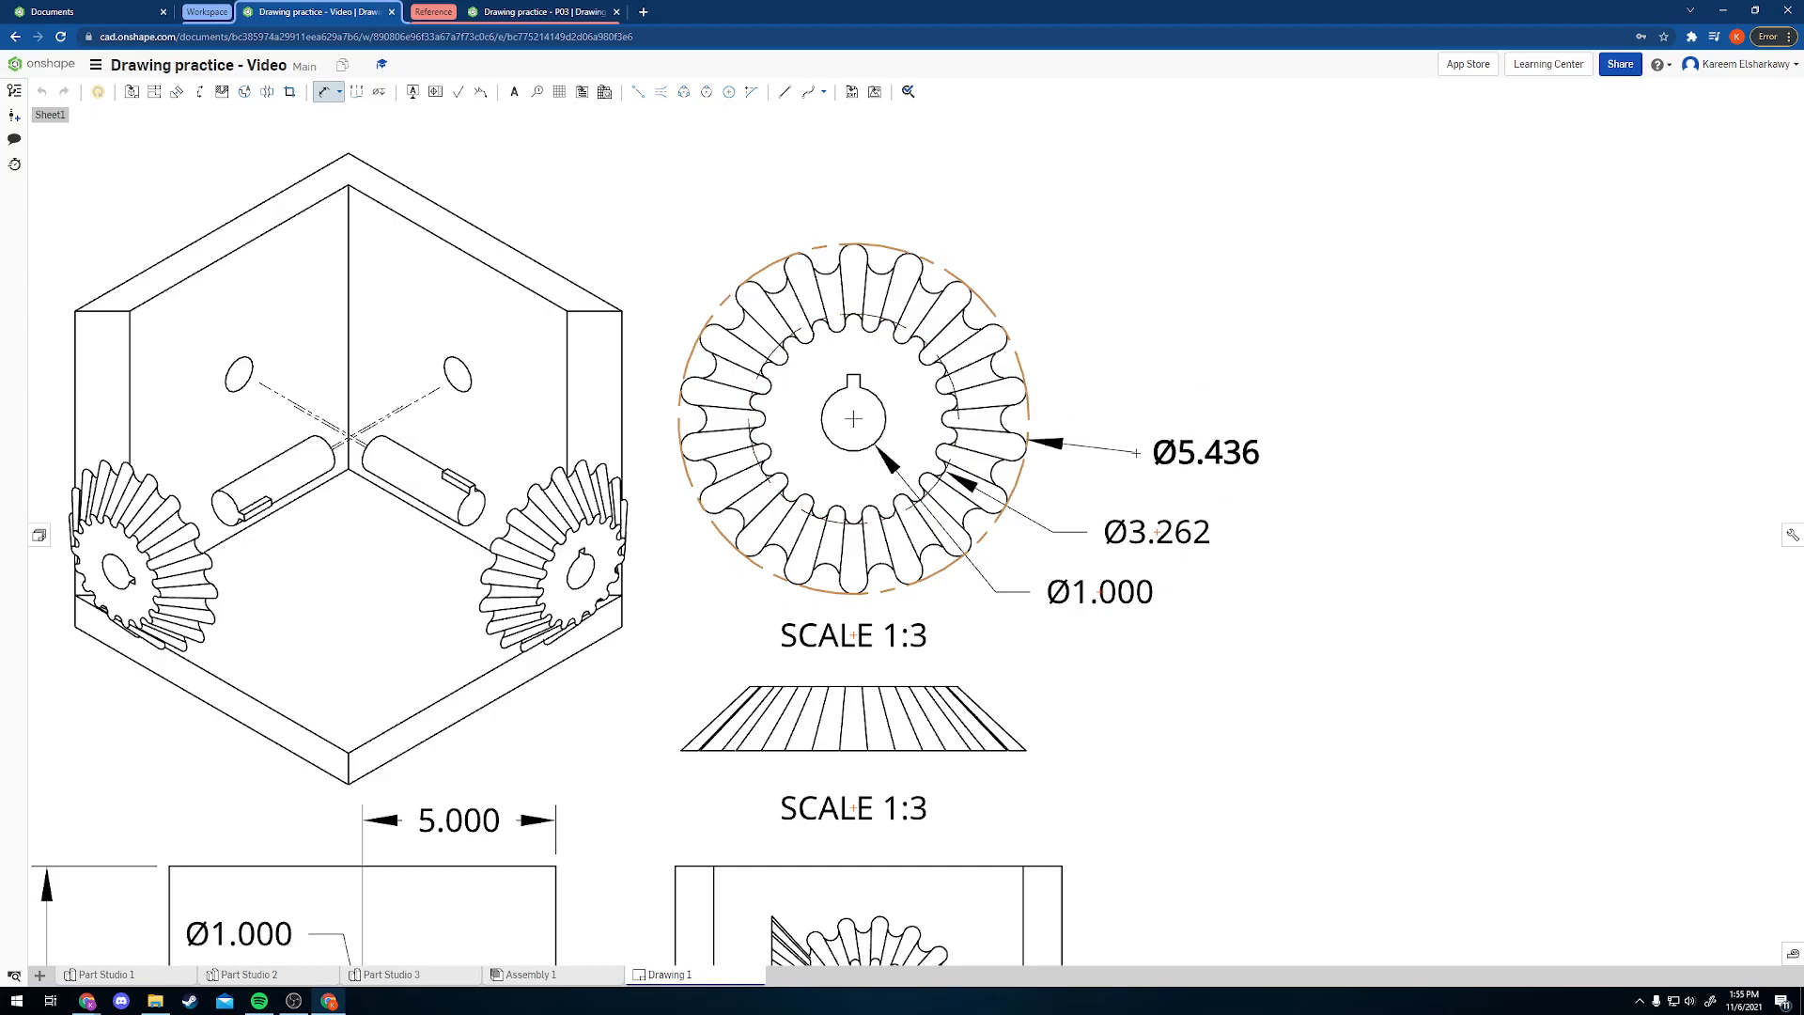
left_click(1123, 464)
key("Escape")
- Dimension the width of the keyway in the gear's bore, placing the text above the gear
left_click(323, 94)
scroll(797, 411, "down", 3)
scroll(808, 395, "up", 10)
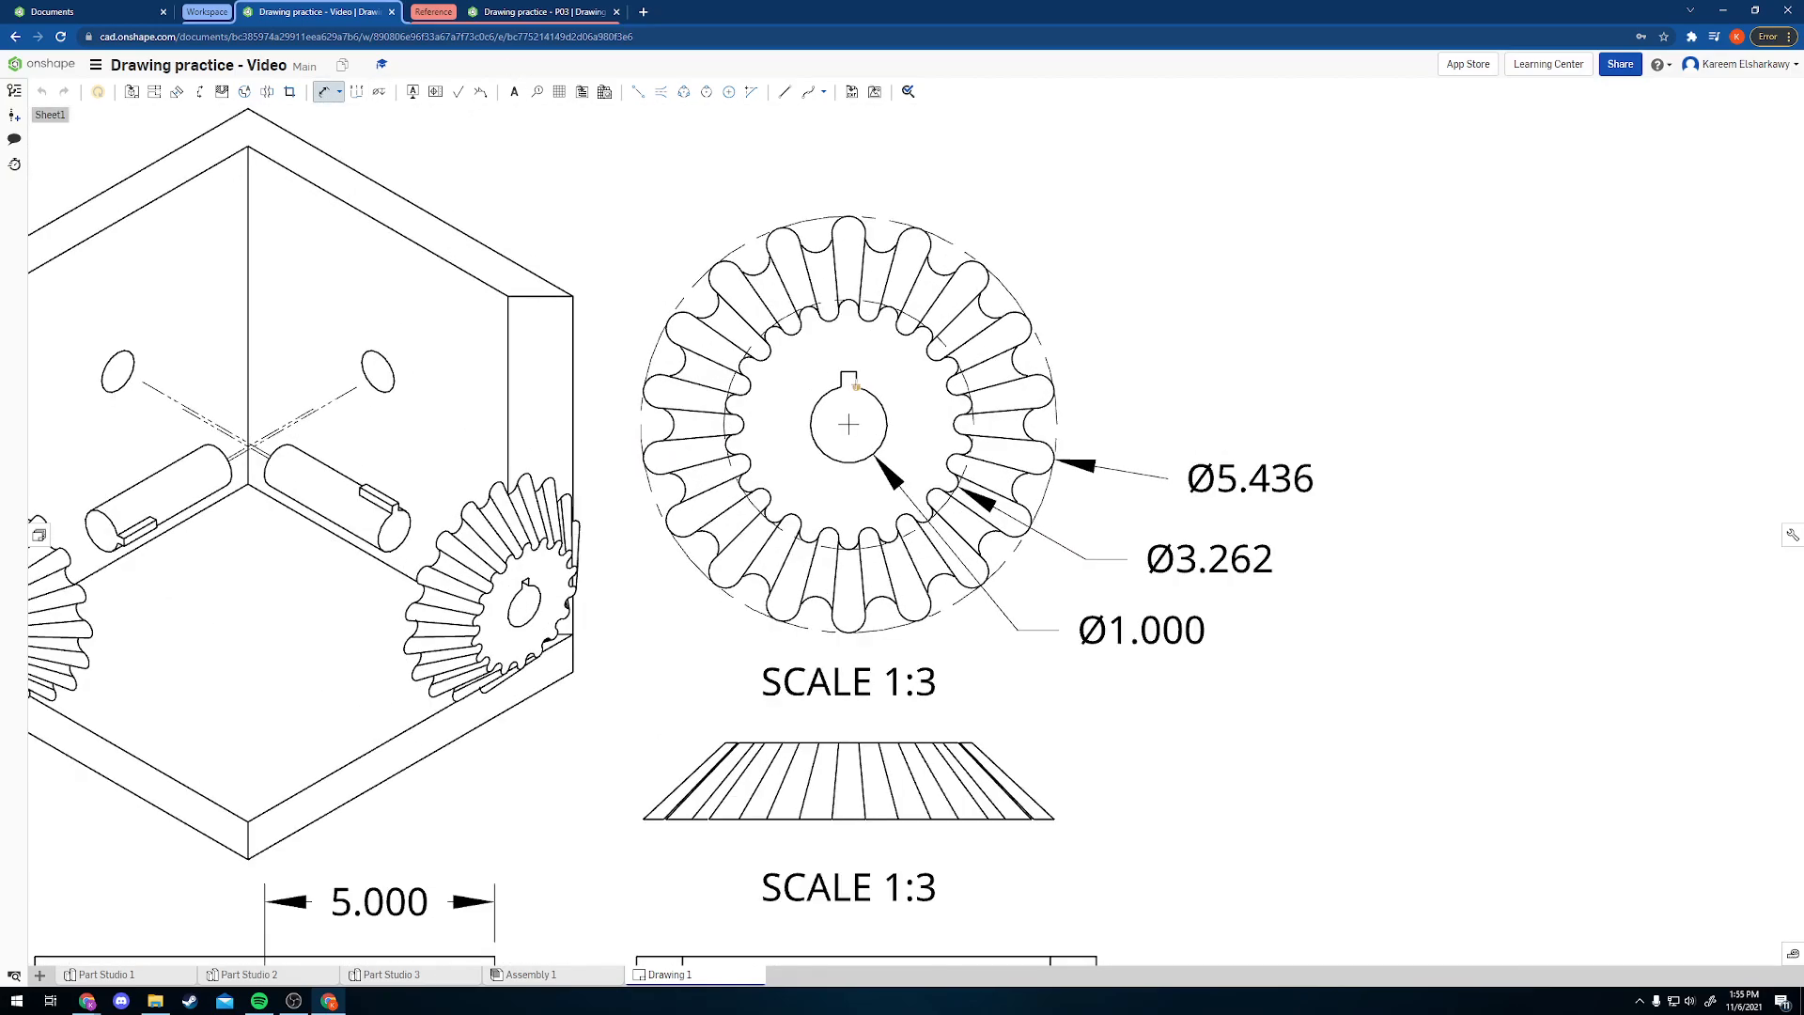
left_click(836, 353)
scroll(837, 355, "down", 5)
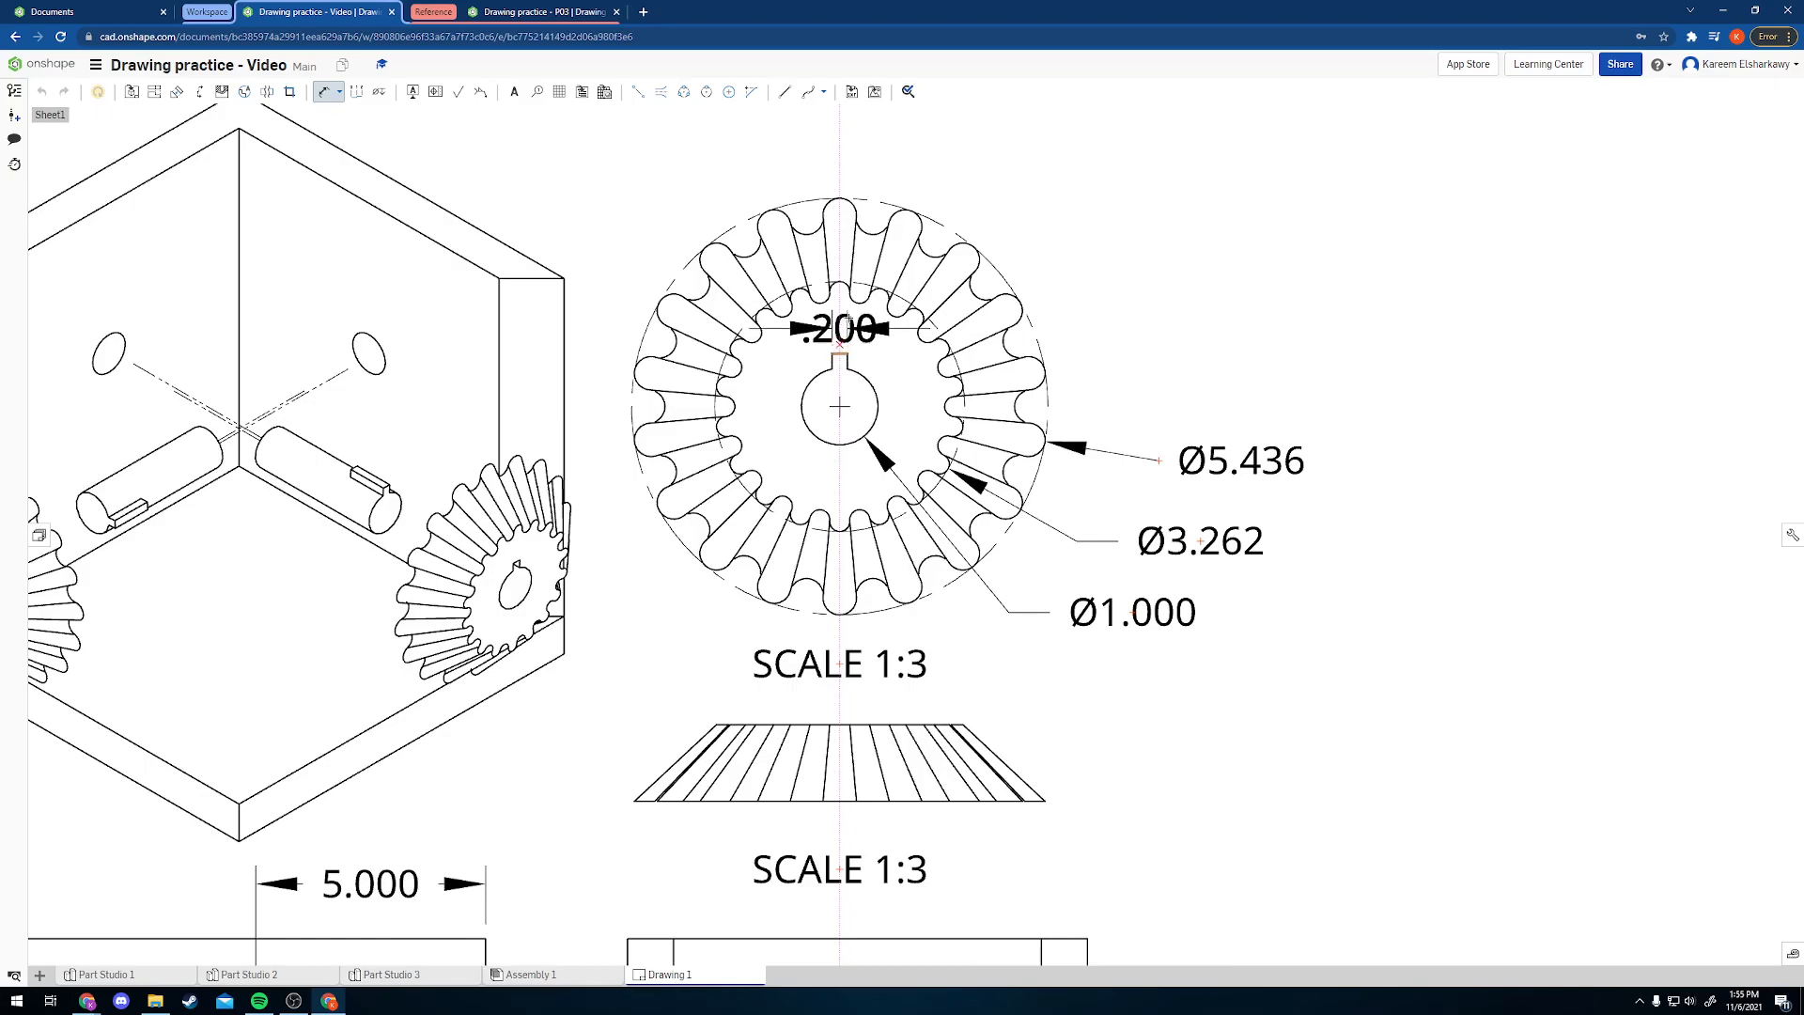
left_click(912, 146)
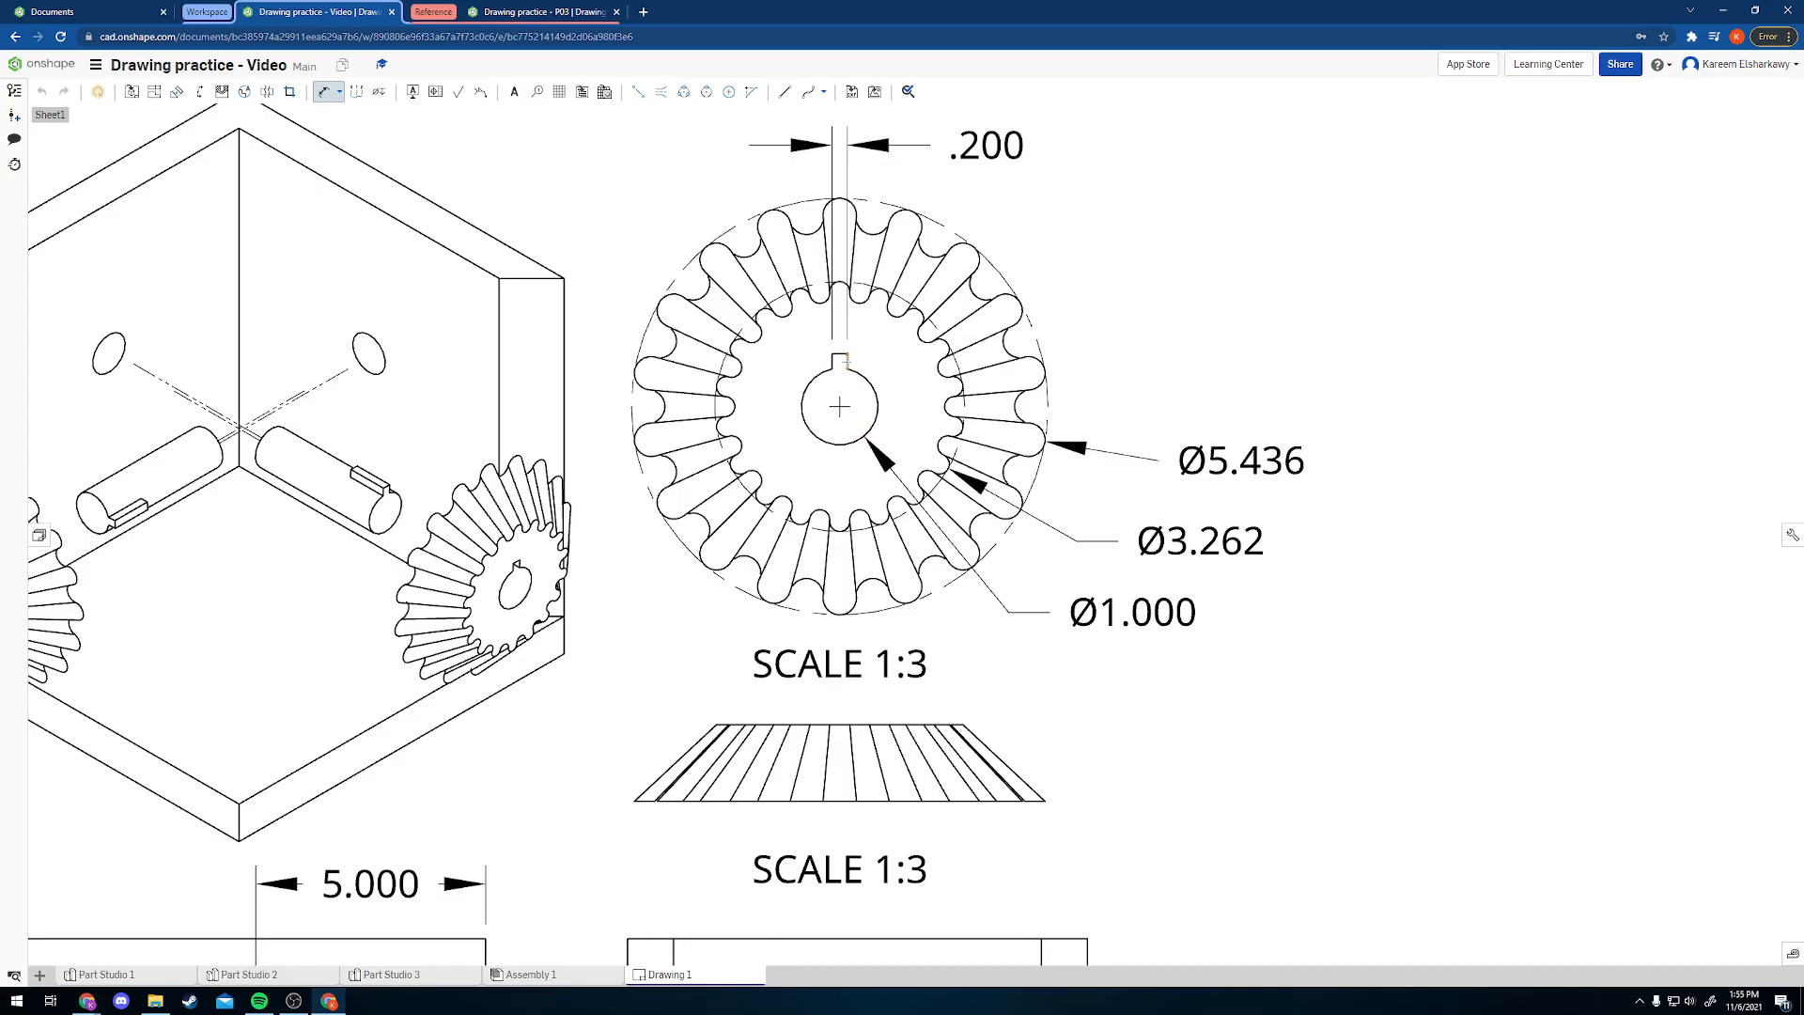
- Dimension the depth of the keyway along its side edge, placing the text right of the gear above the diameter callouts
left_click(845, 358)
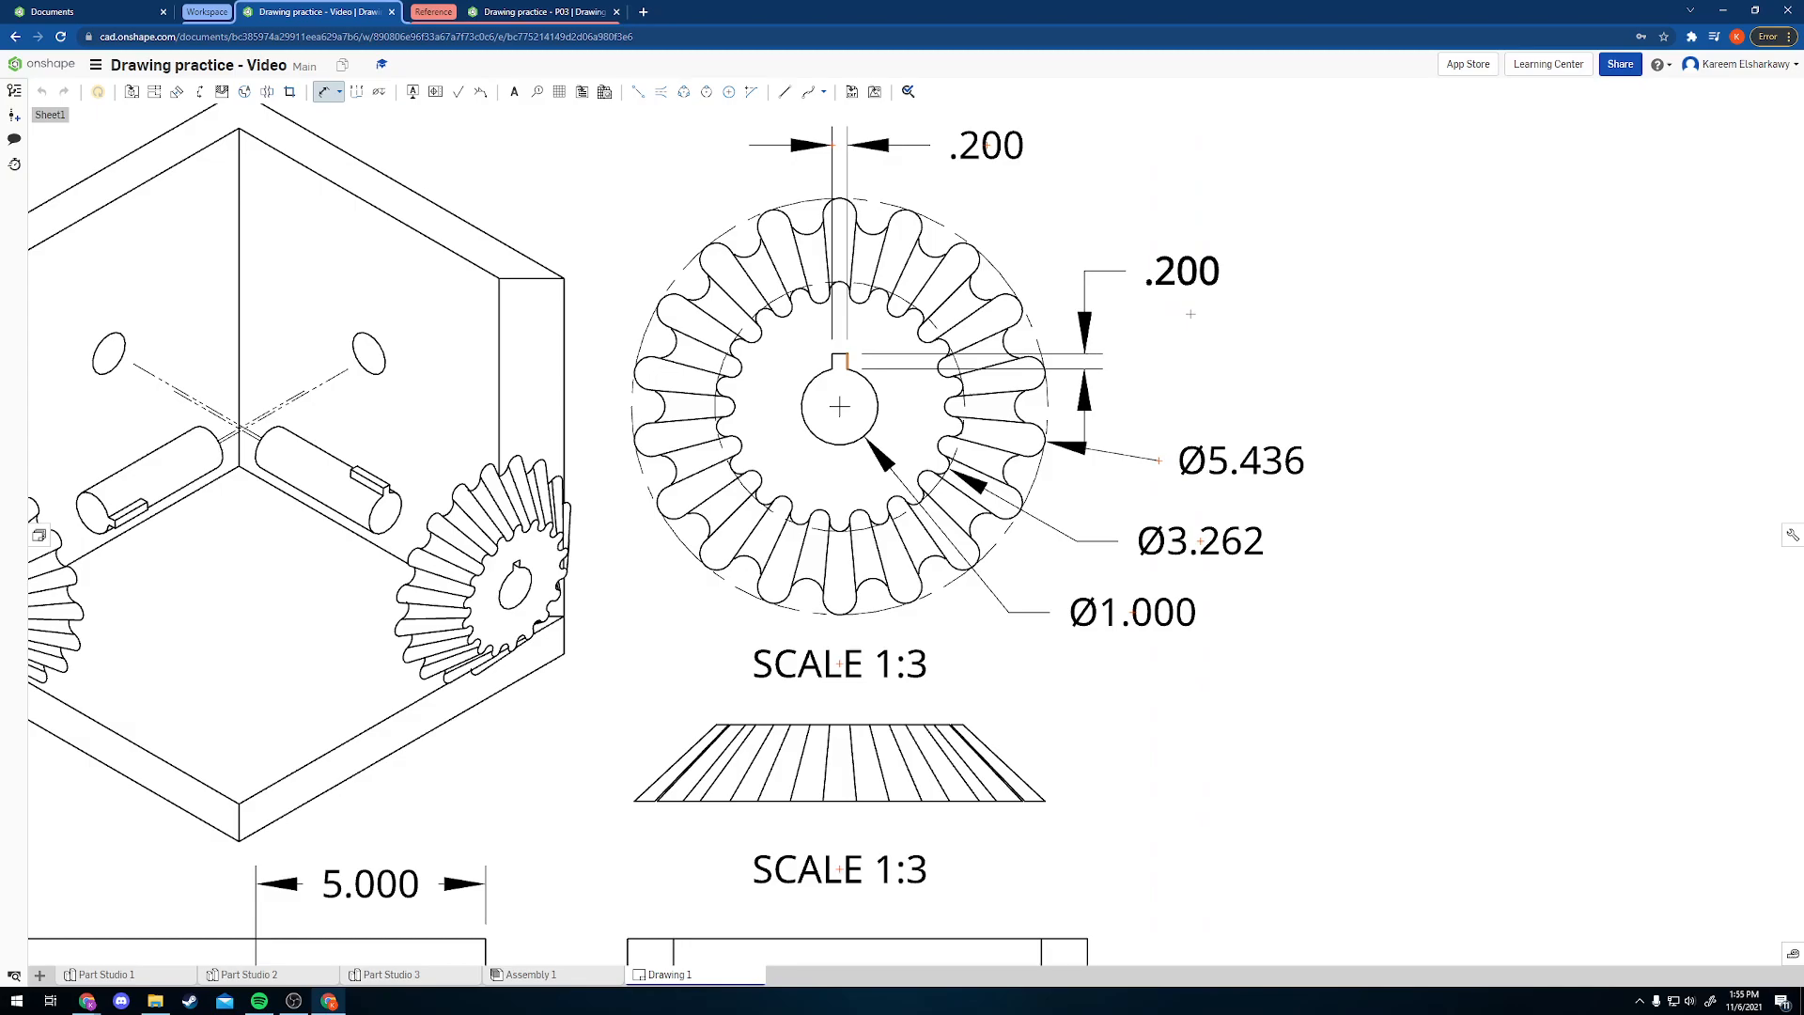
left_click(1221, 313)
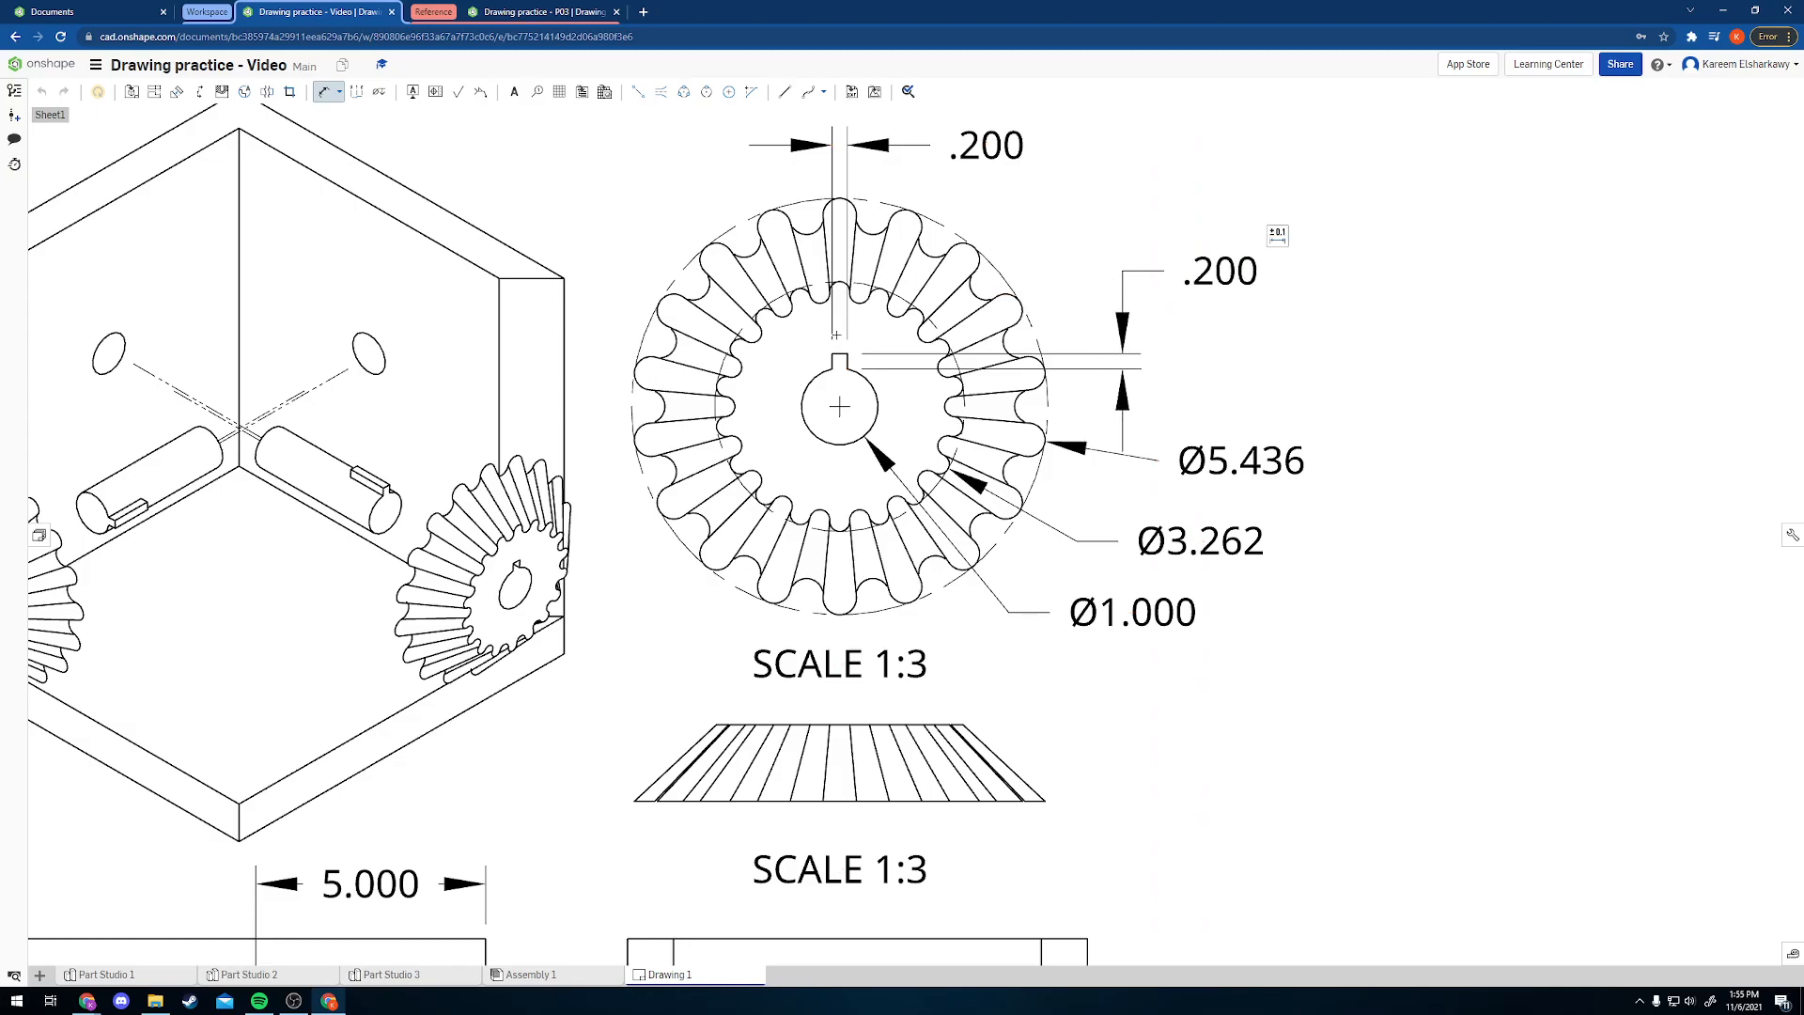
key("Escape")
- Dimension the gear's thickness between the two parallel faces in its side view, placing the text to the right of that view
key("f")
scroll(973, 517, "up", 5)
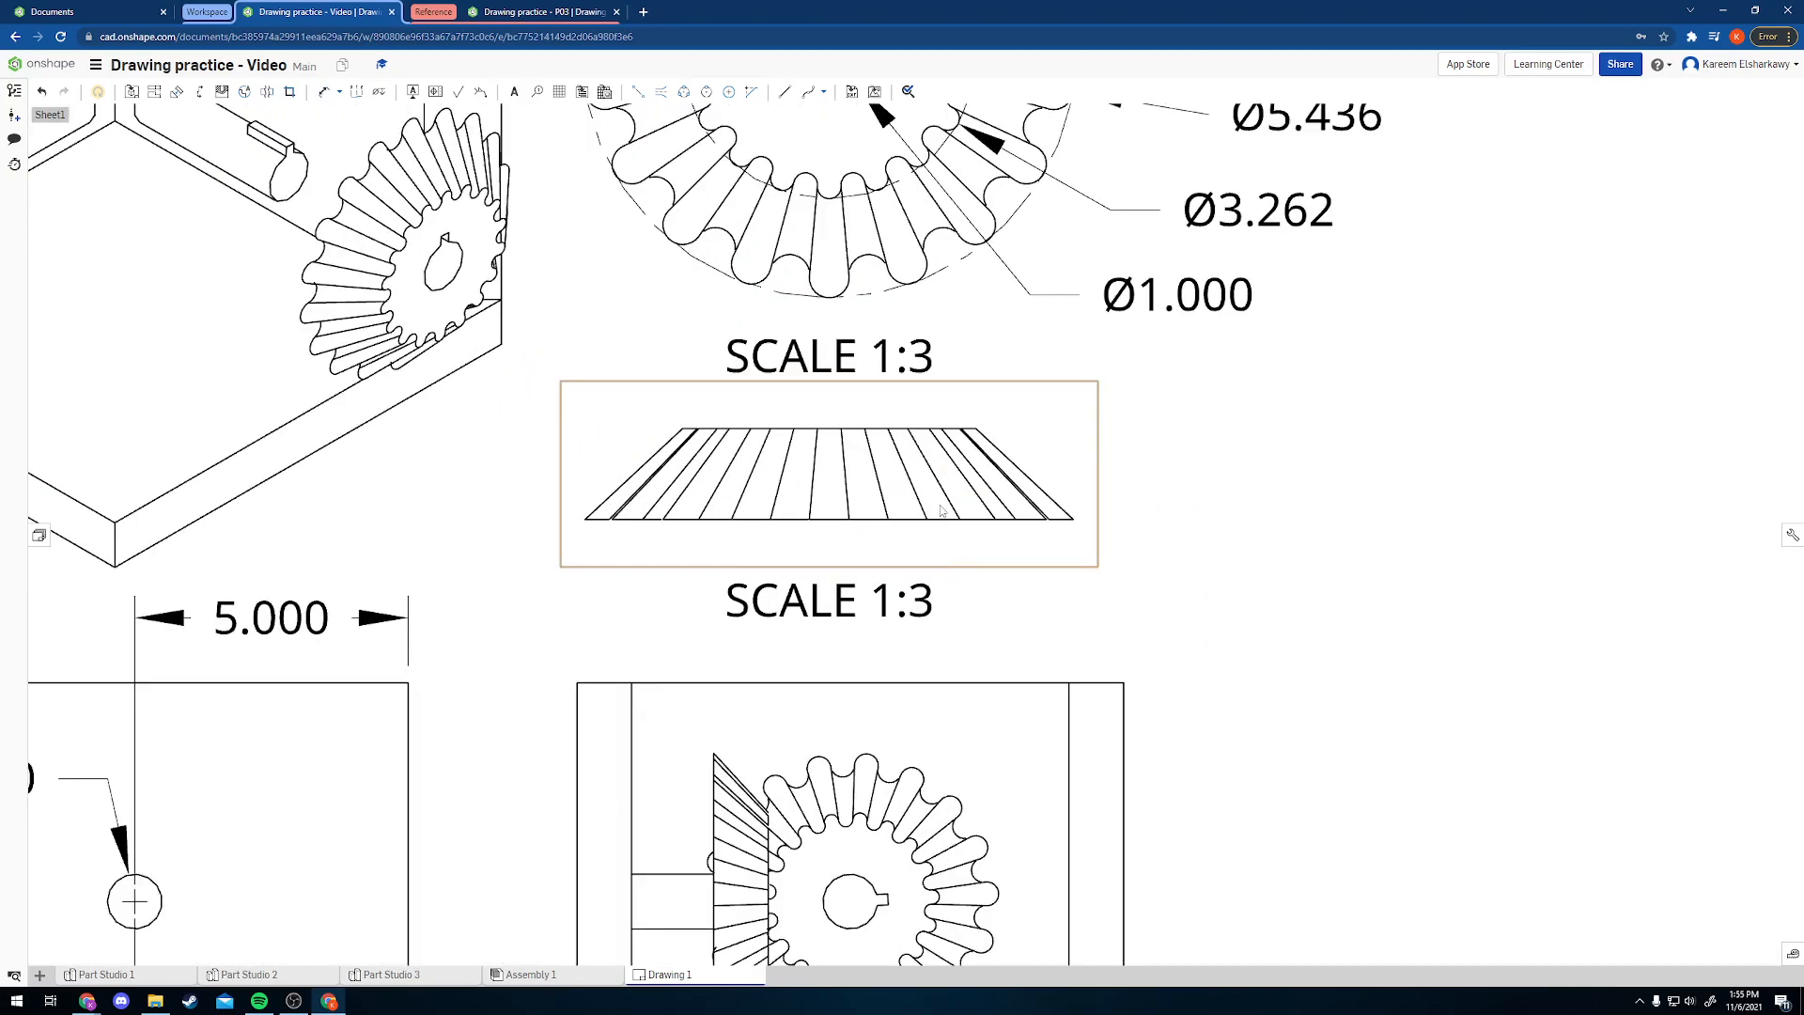
scroll(910, 481, "down", 1)
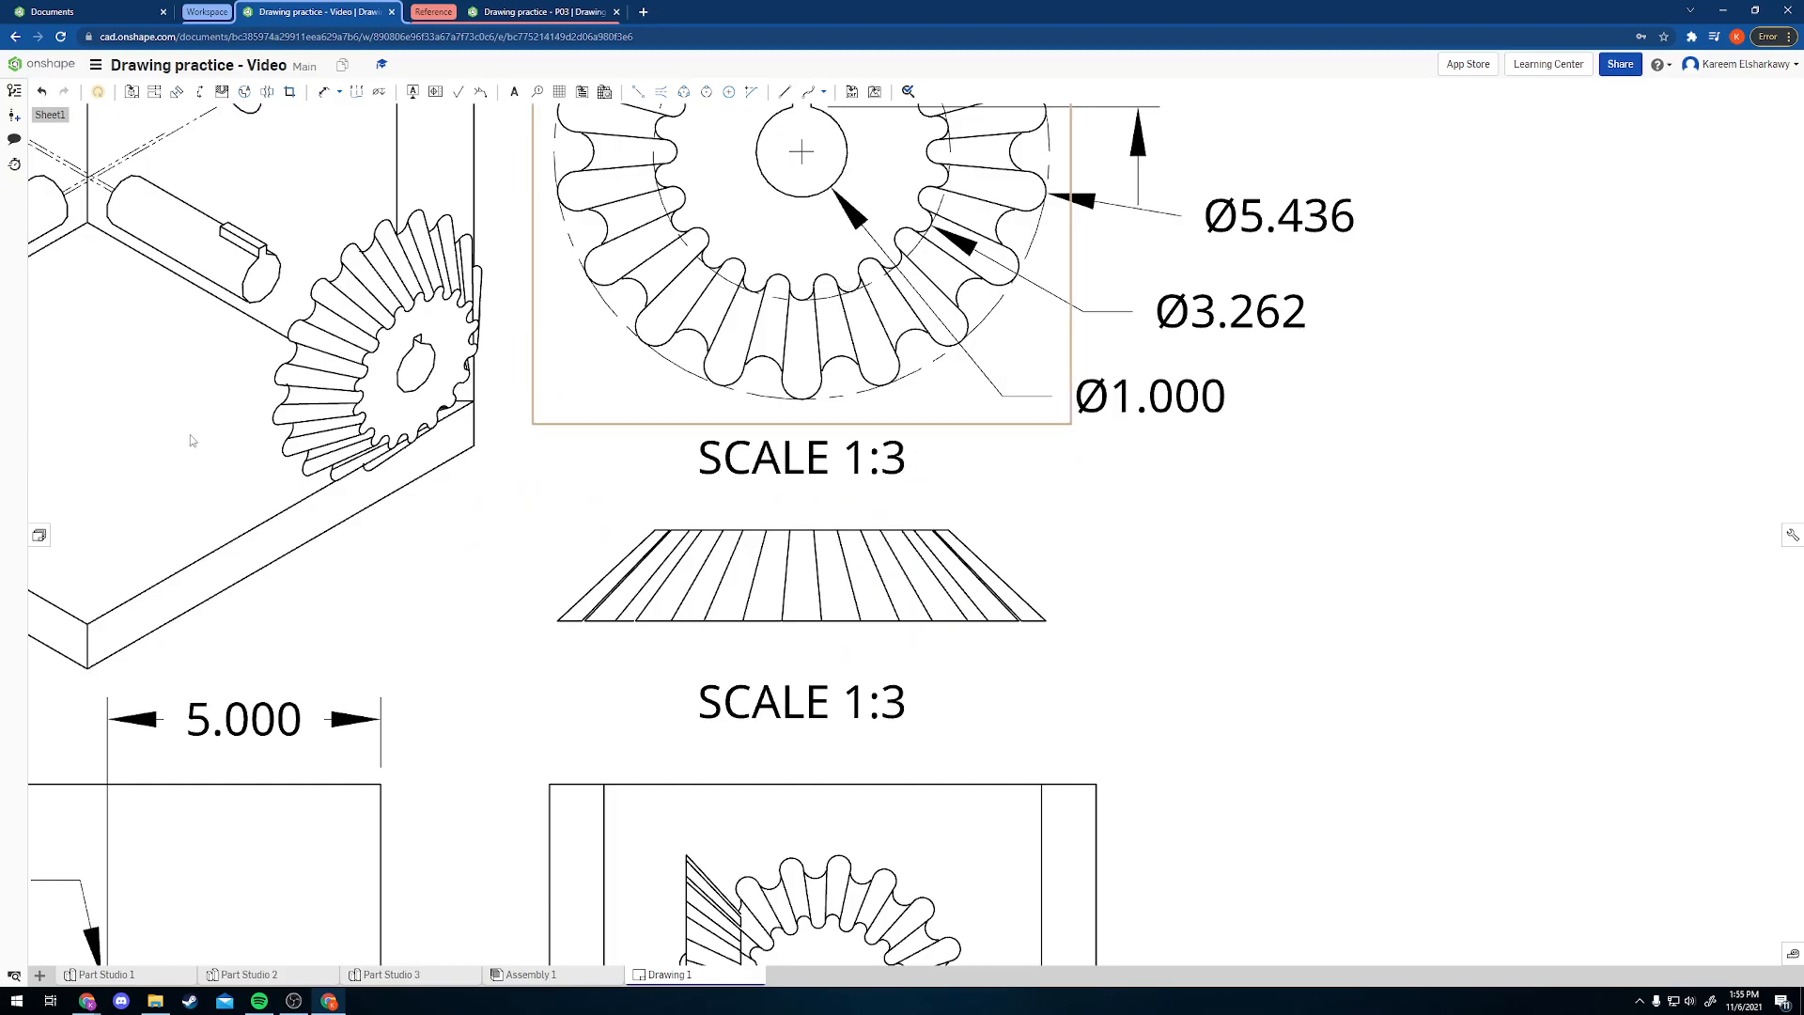
left_click(324, 91)
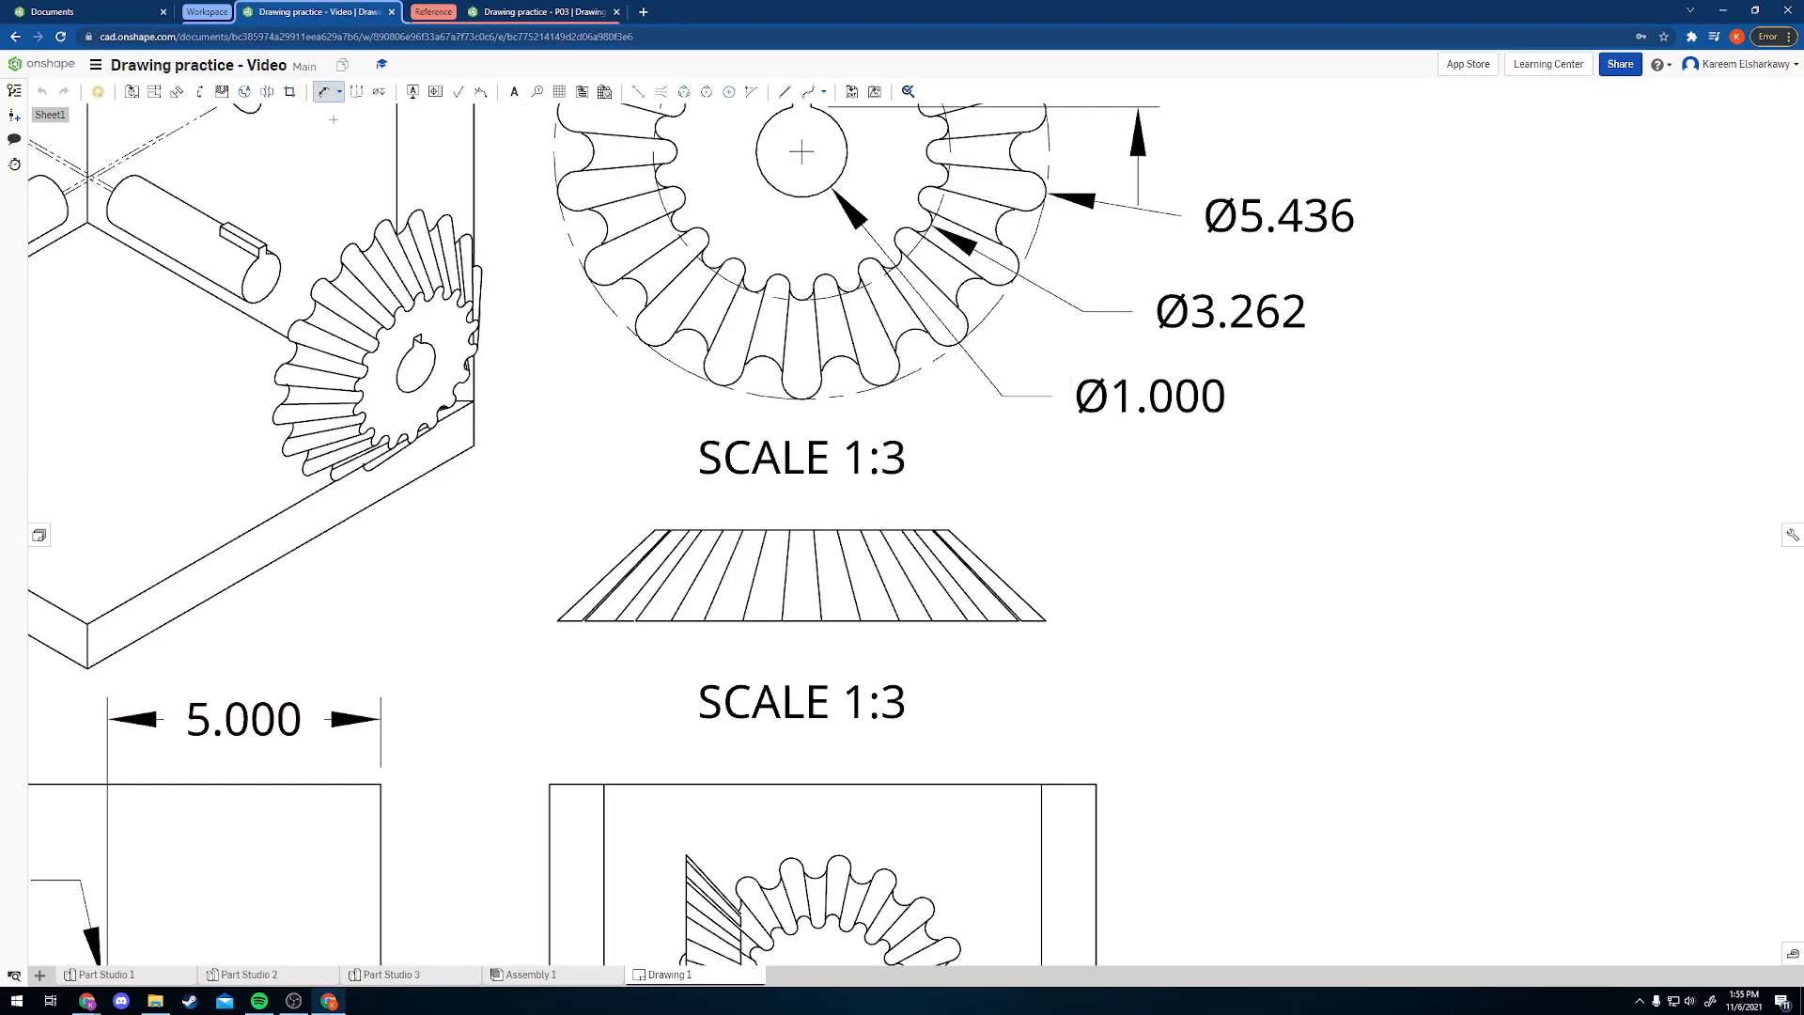
left_click(800, 620)
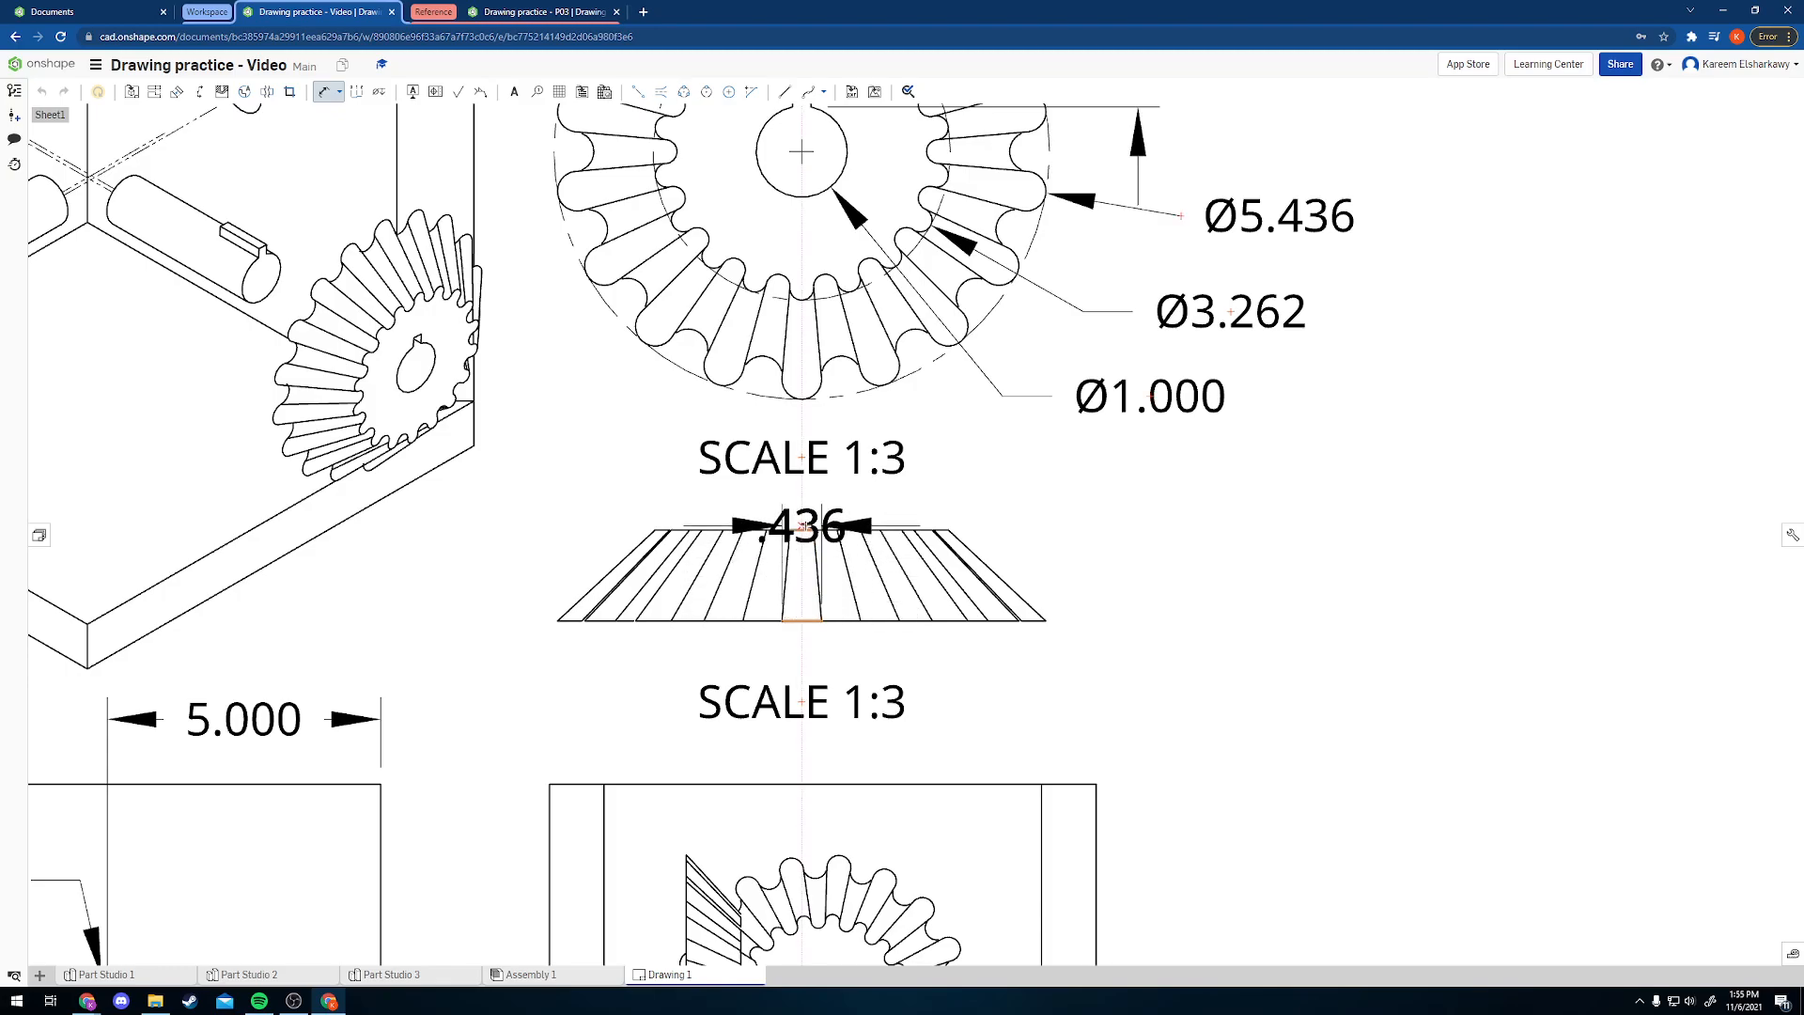
left_click(801, 530)
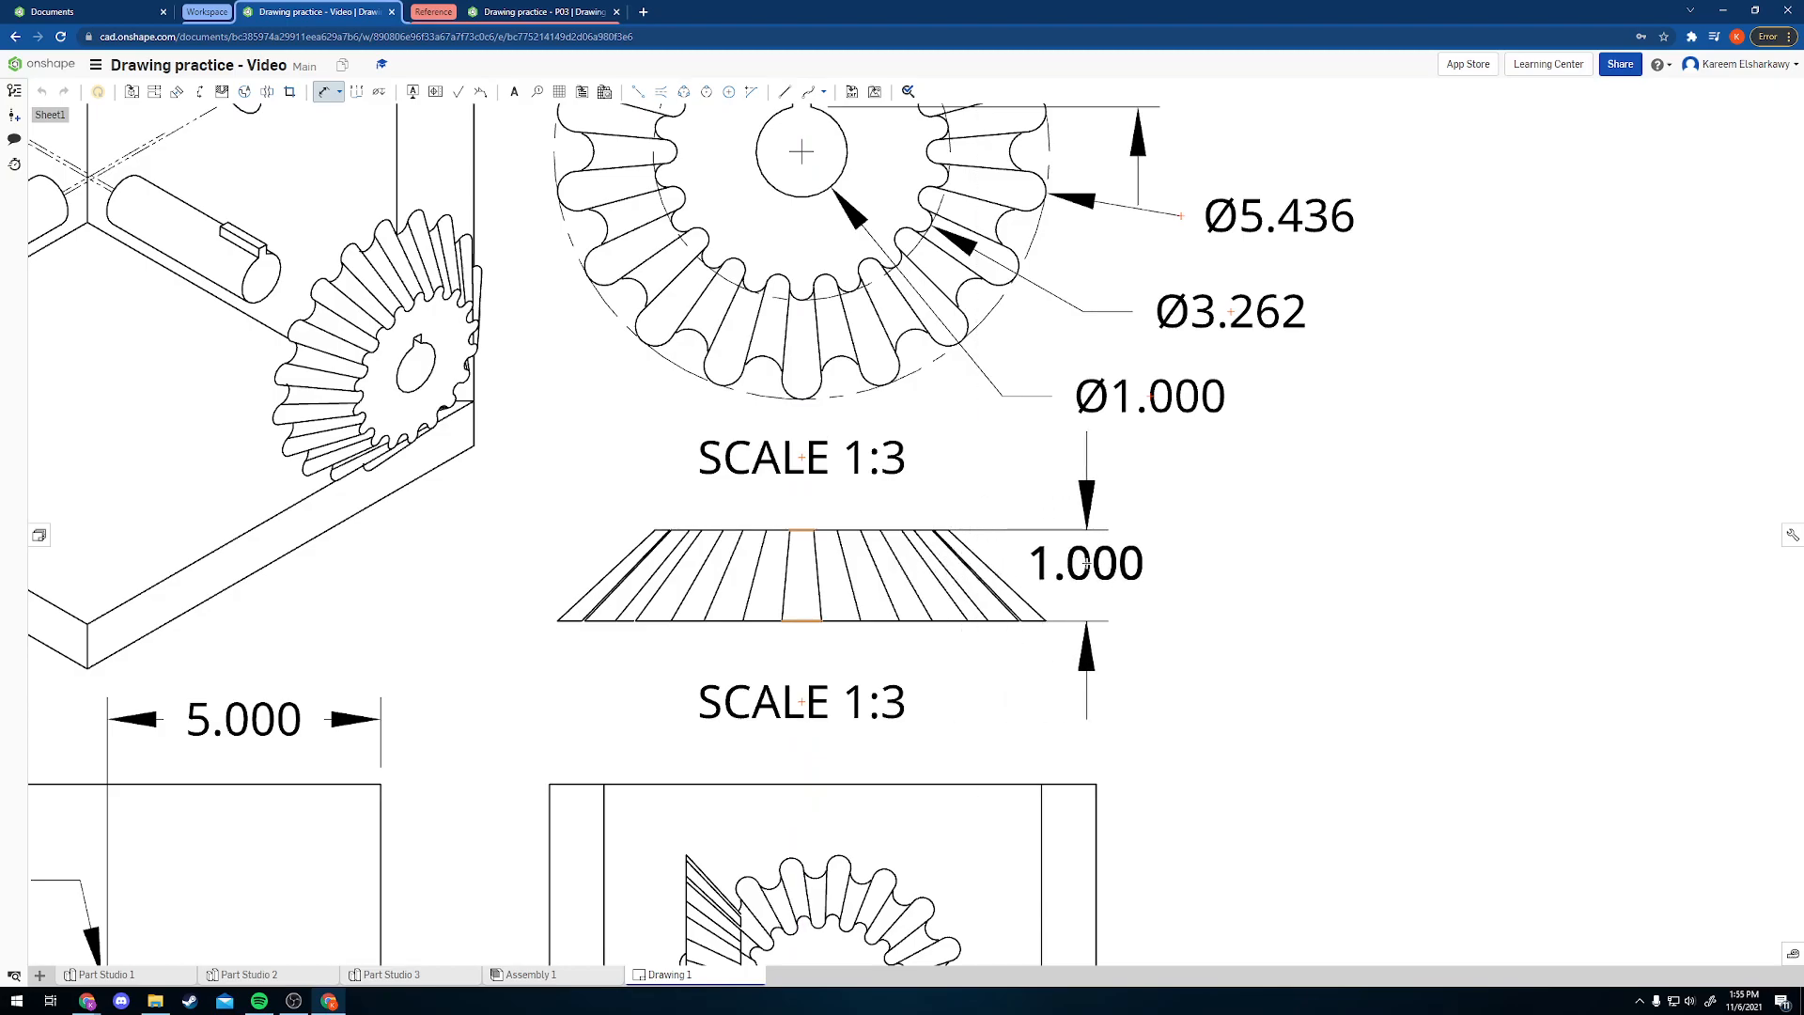
left_click(1110, 570)
scroll(1255, 808, "down", 5)
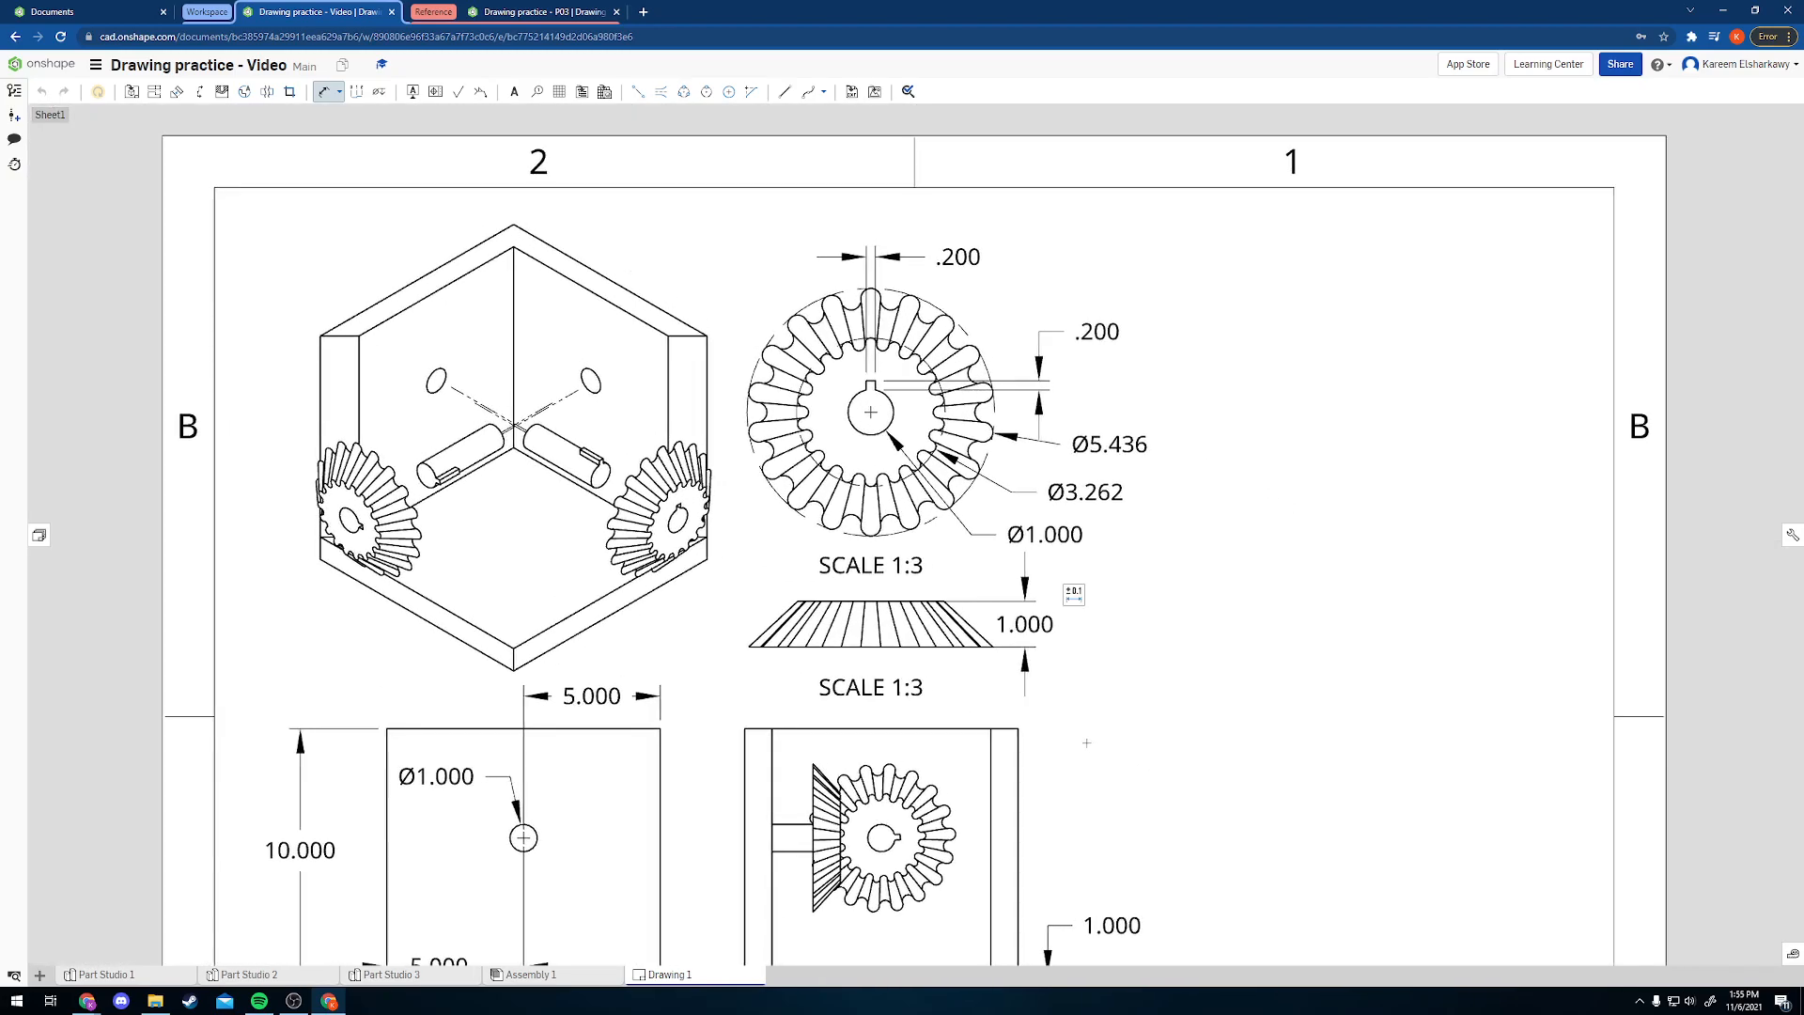
scroll(1086, 742, "down", 3)
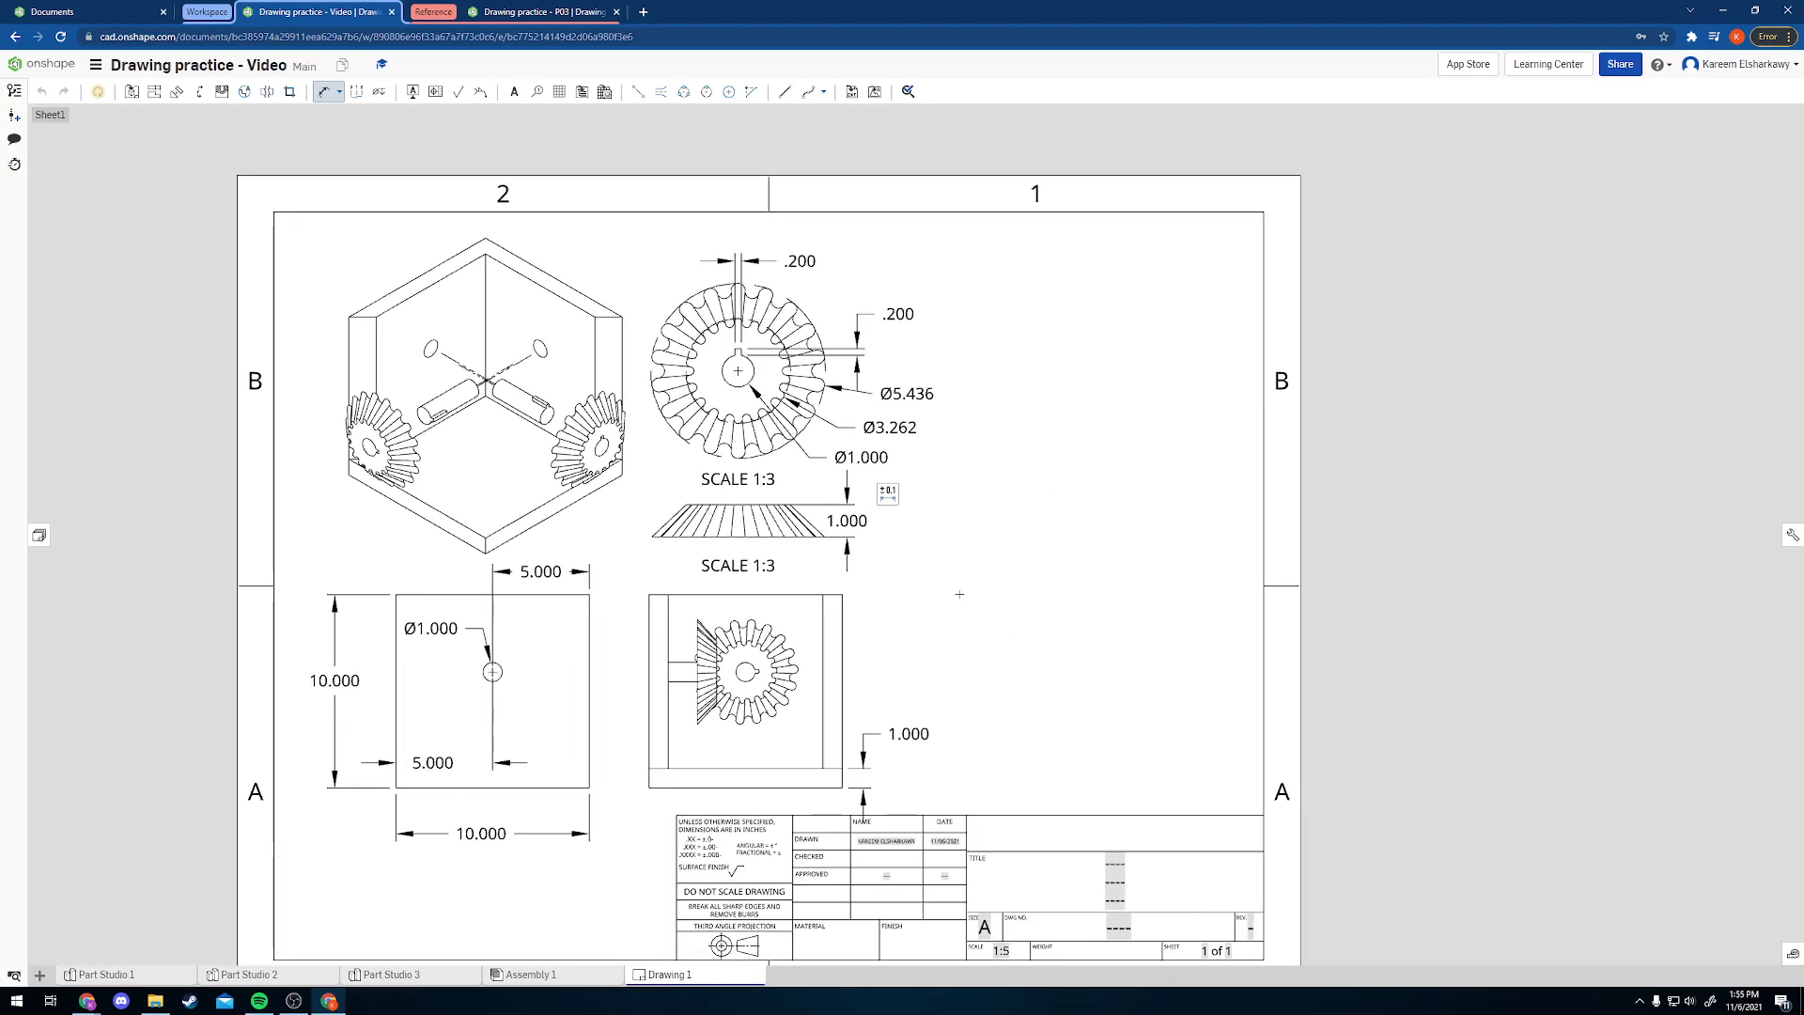
key("Escape")
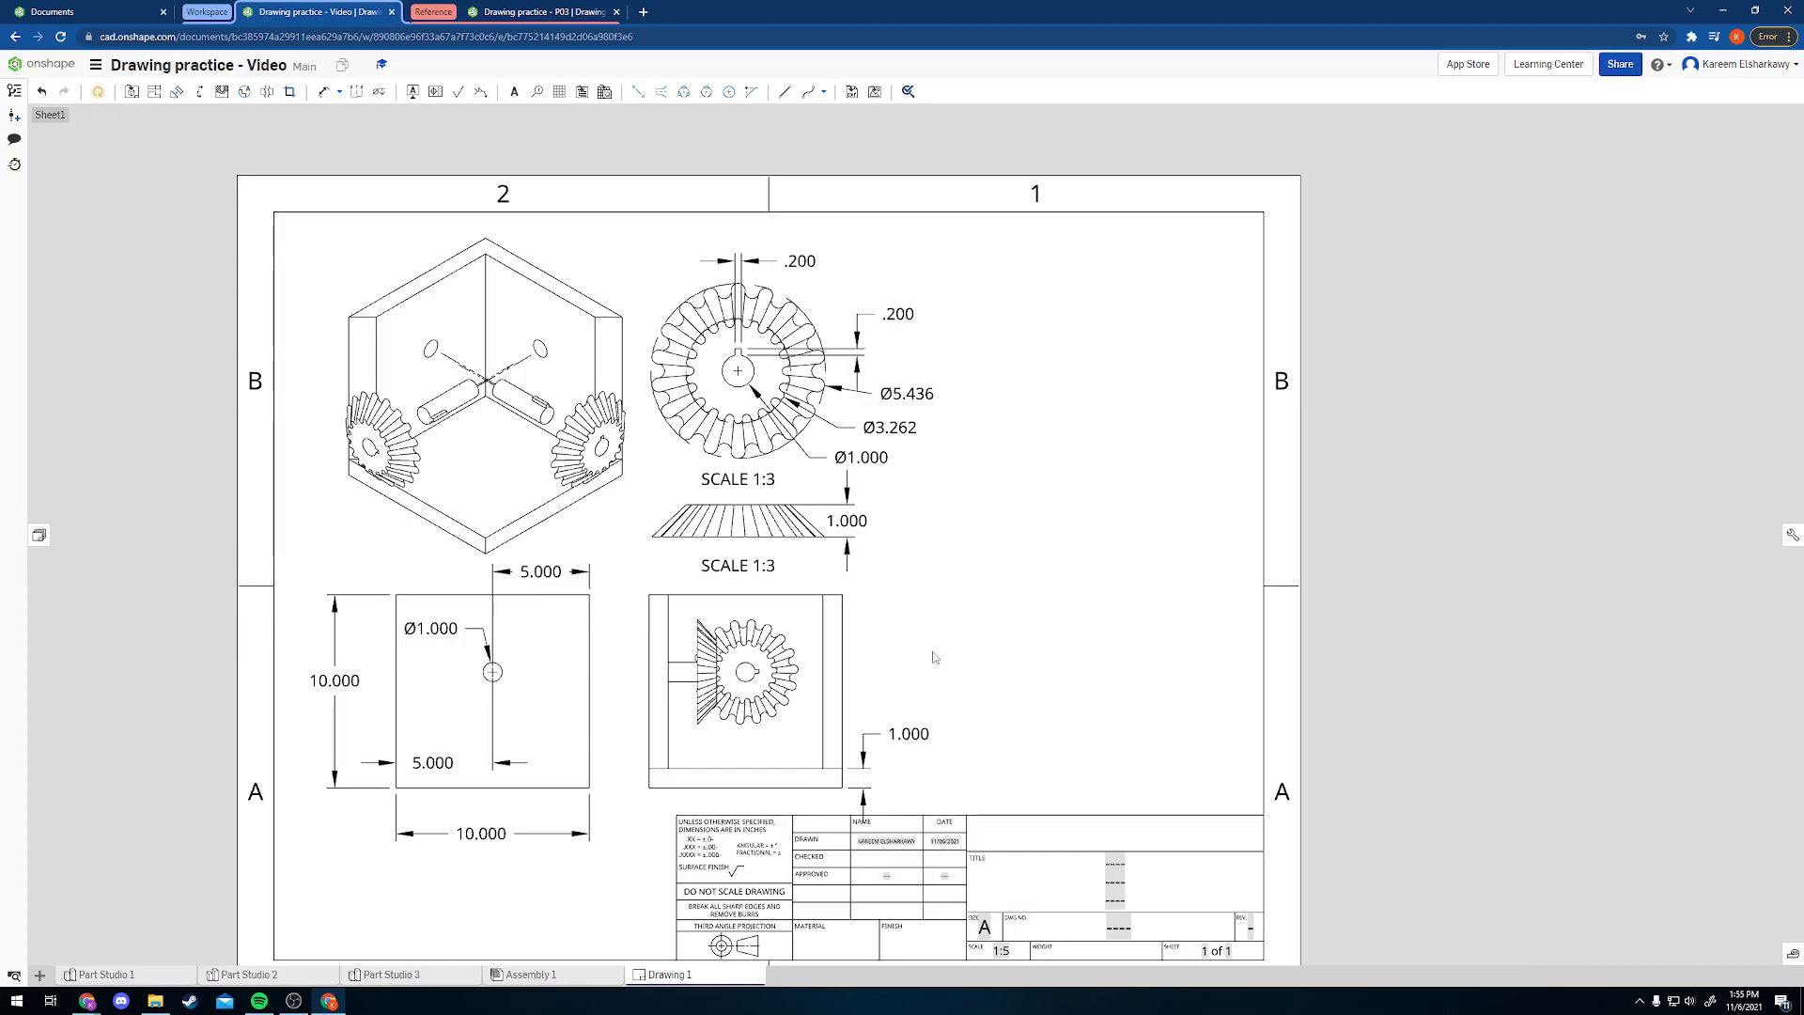
- Begin a new drawing view using the shaft, Part 1 from Part Studio 3, as its source
left_click(131, 91)
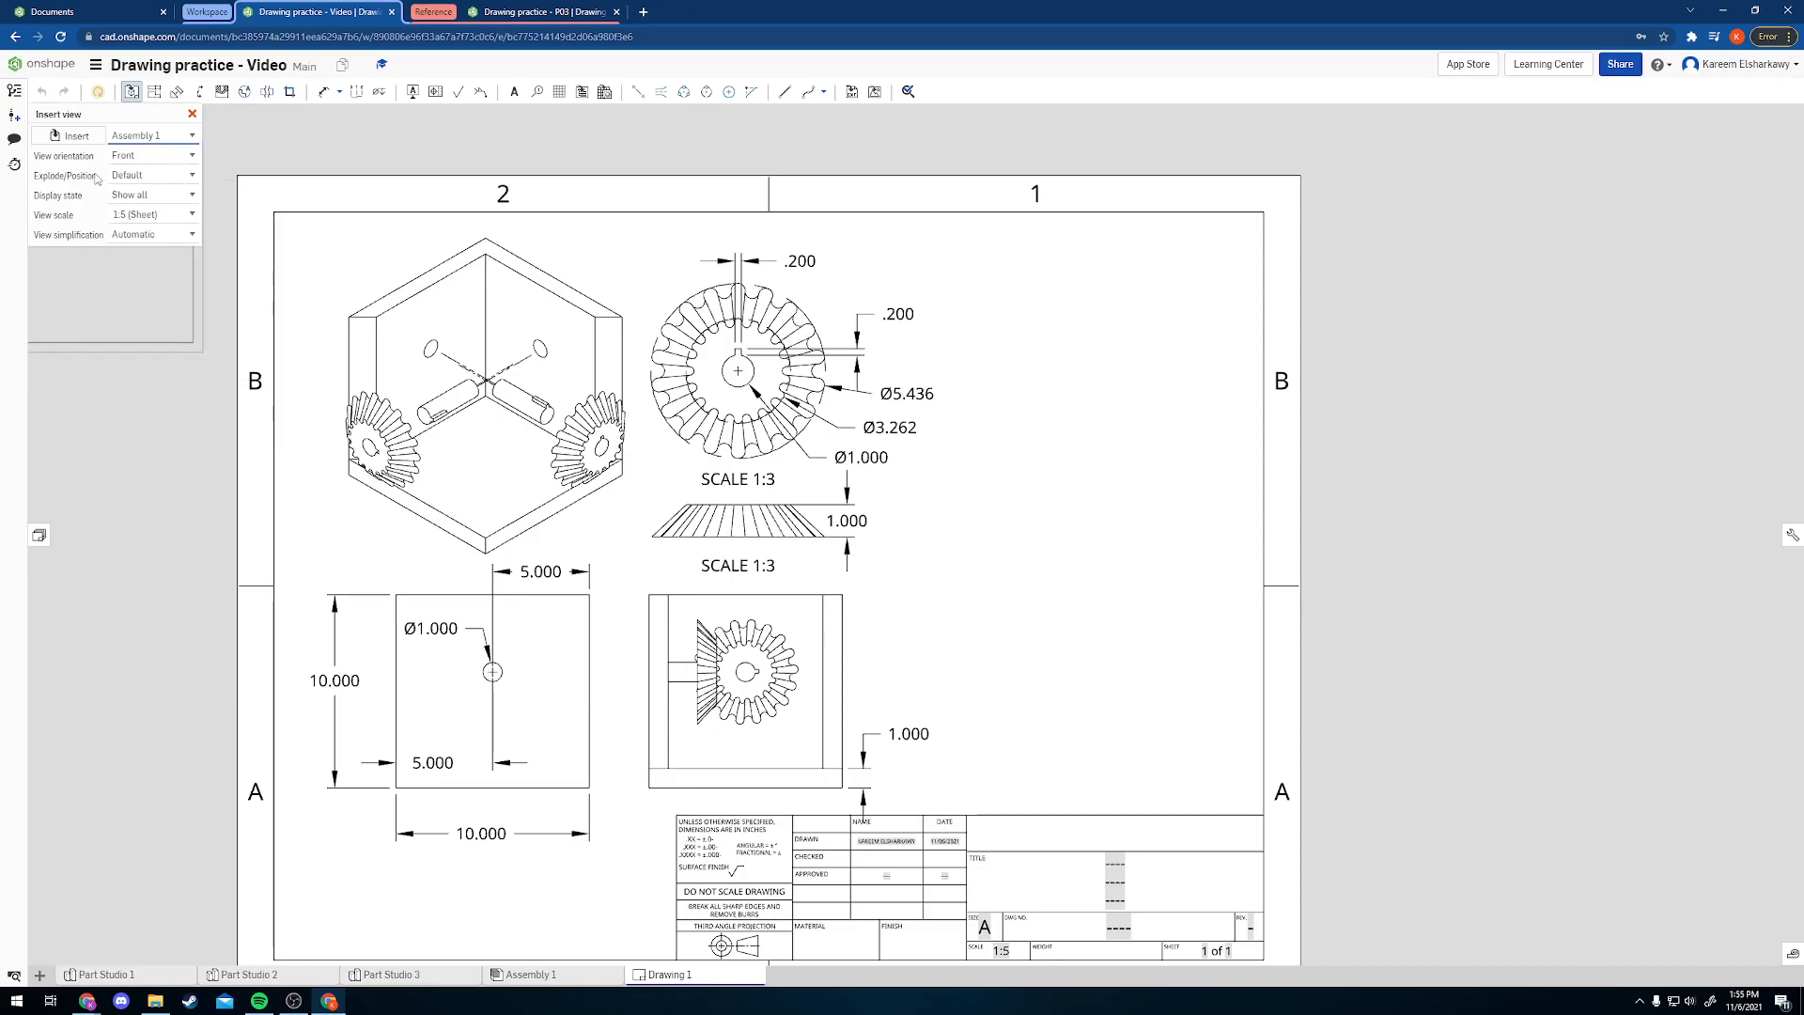
left_click(75, 136)
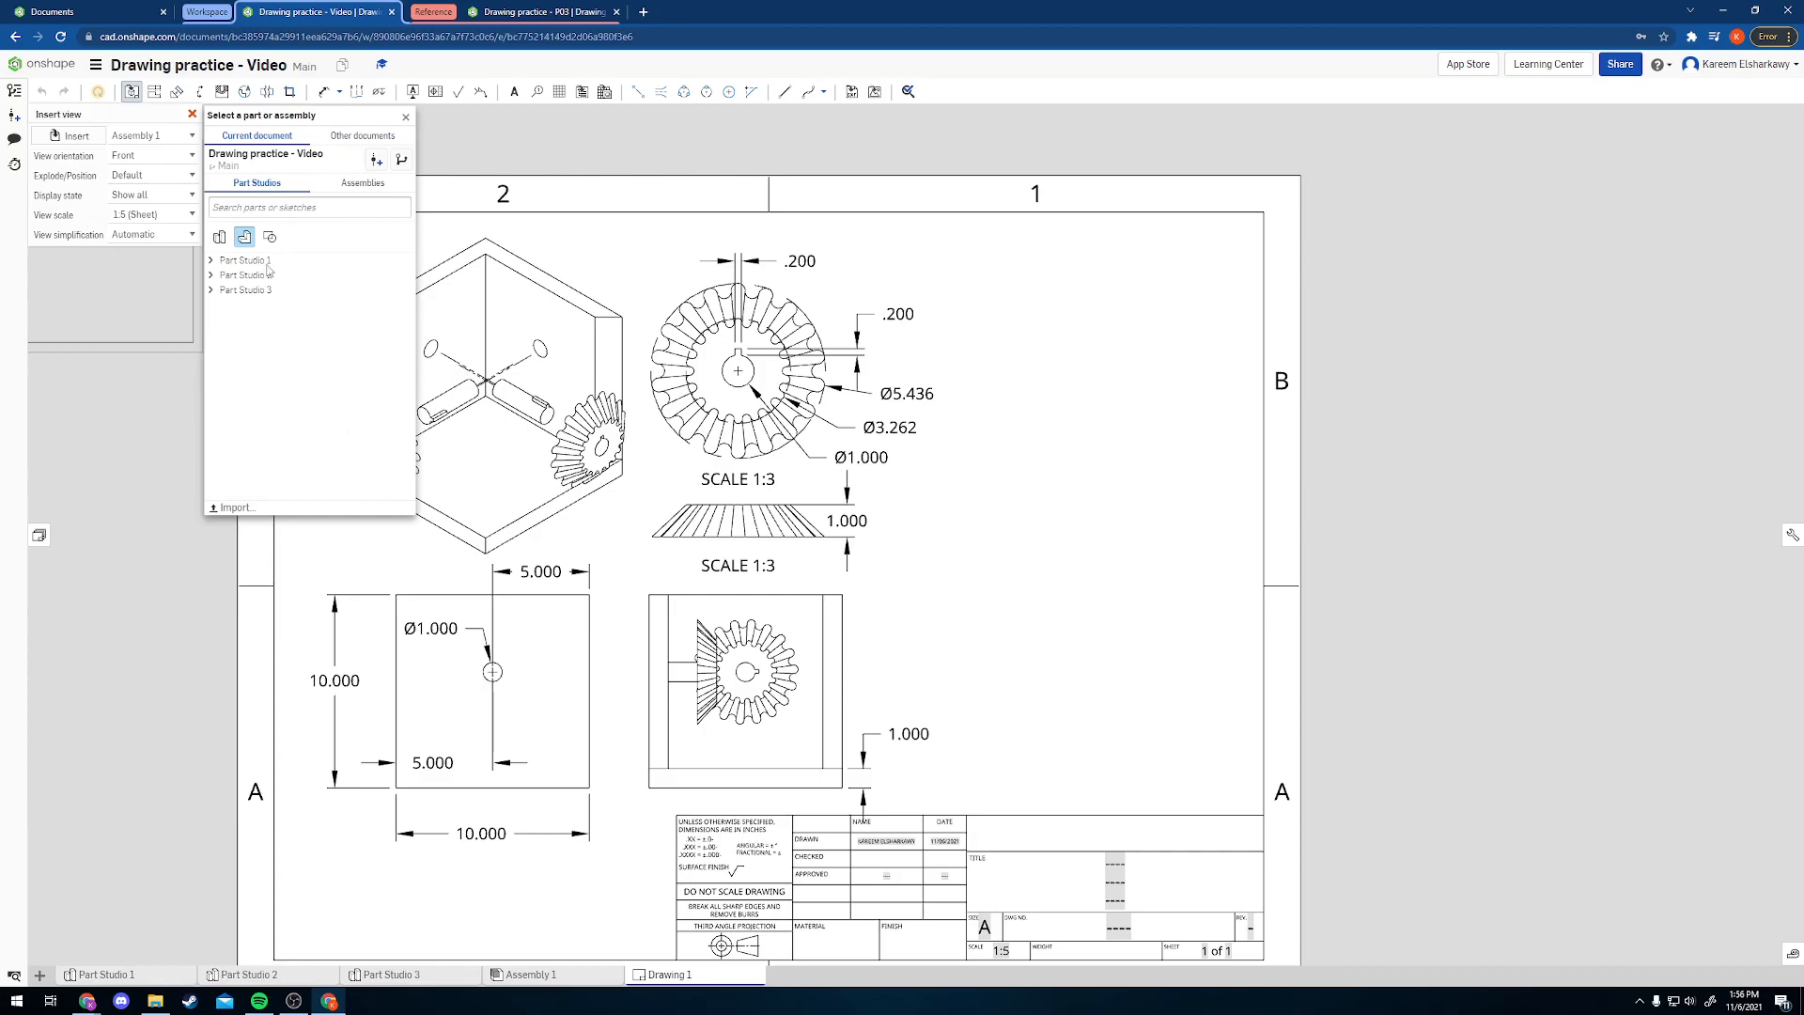
left_click(211, 260)
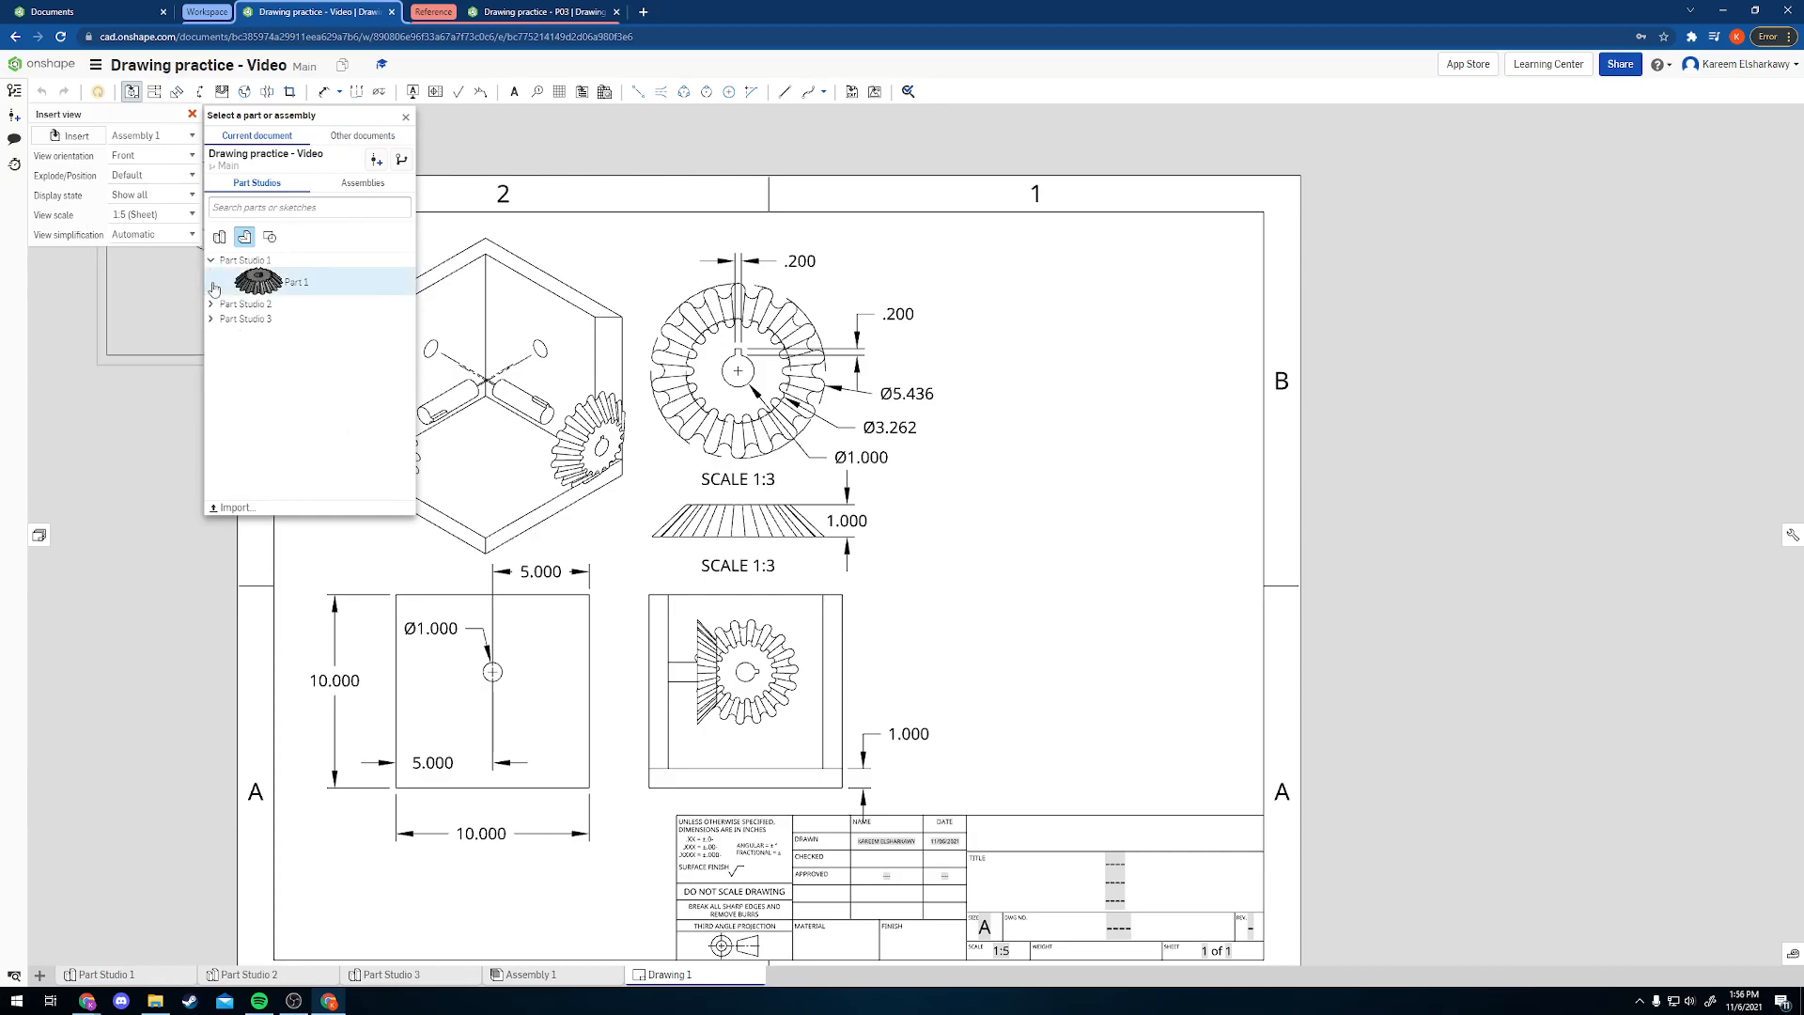
left_click(210, 304)
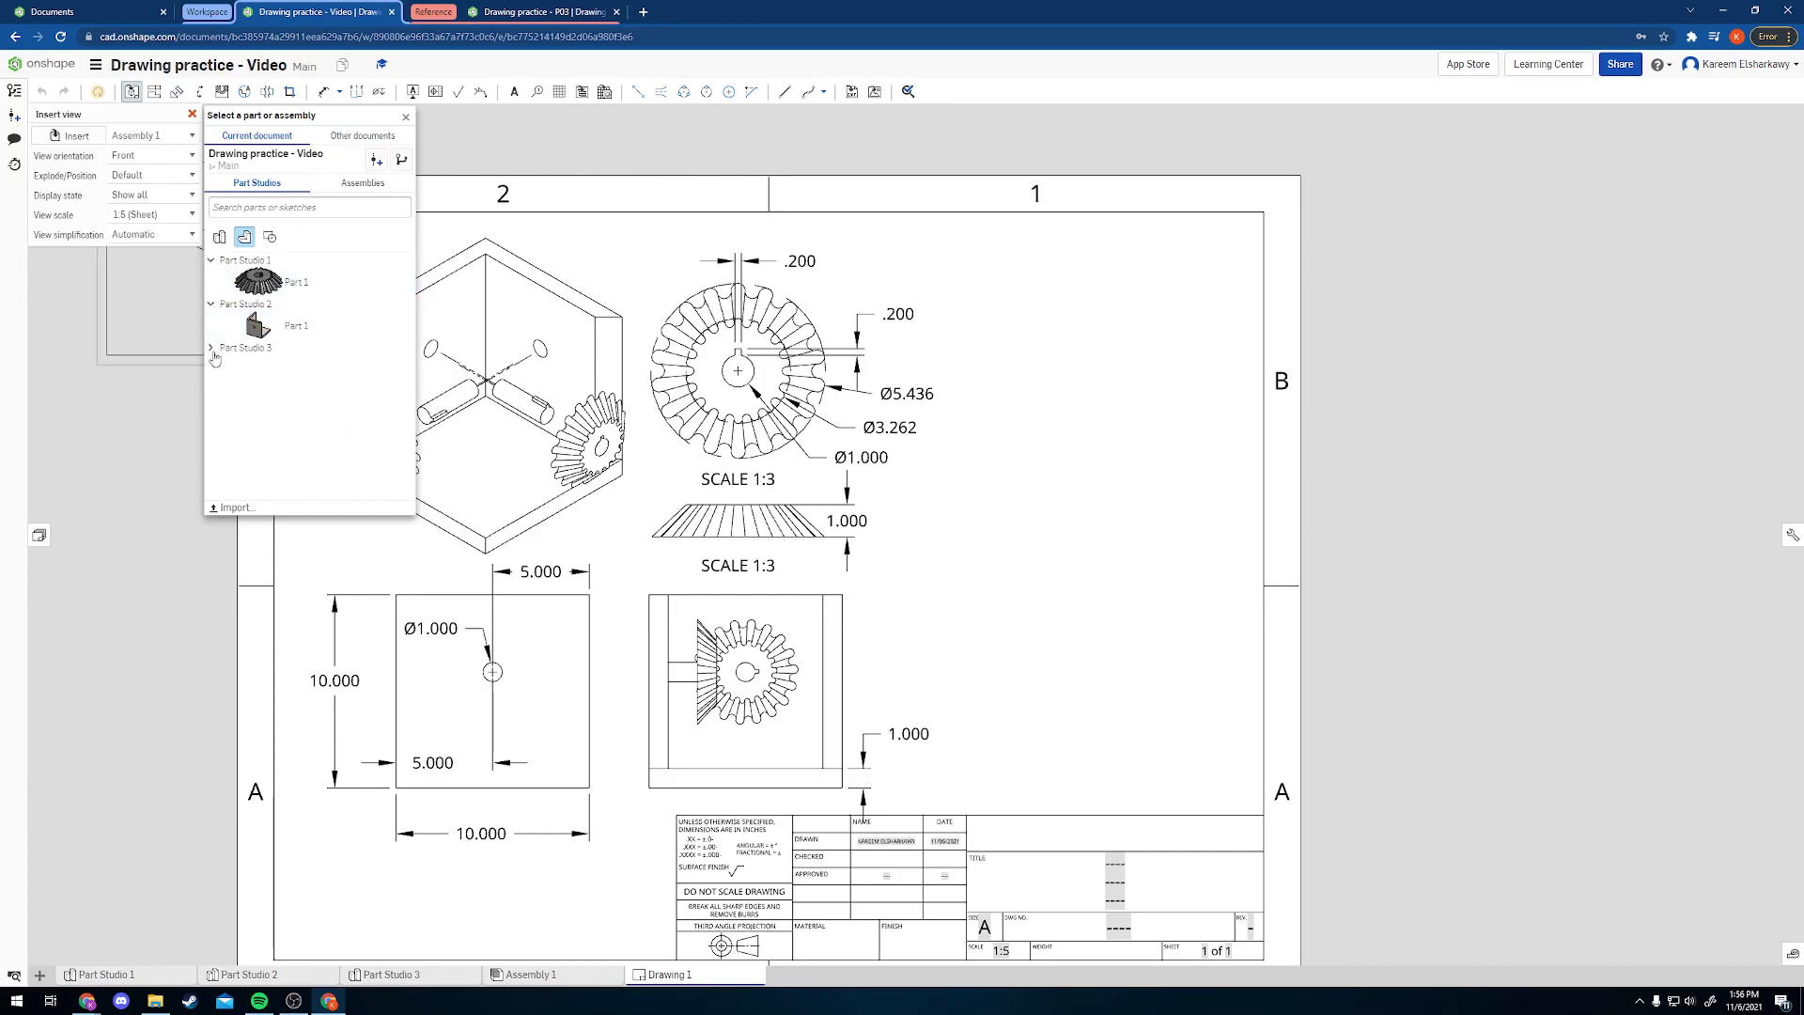
left_click(211, 350)
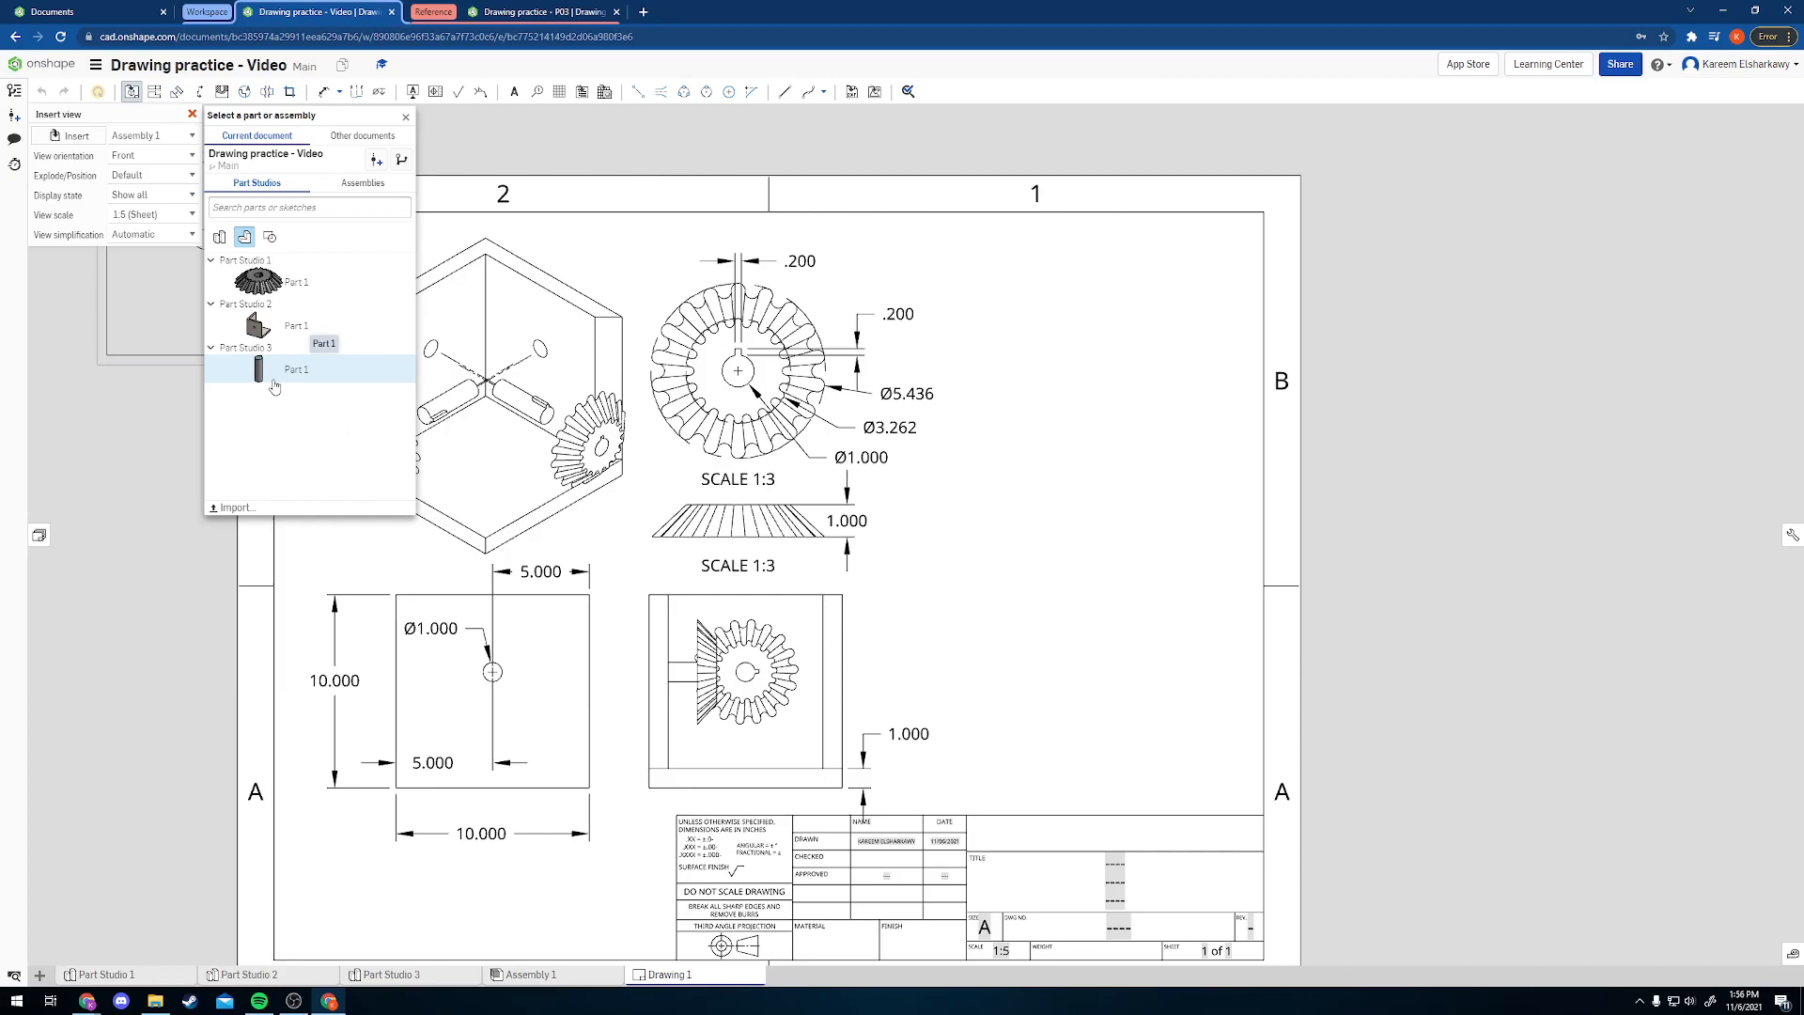
left_click(273, 376)
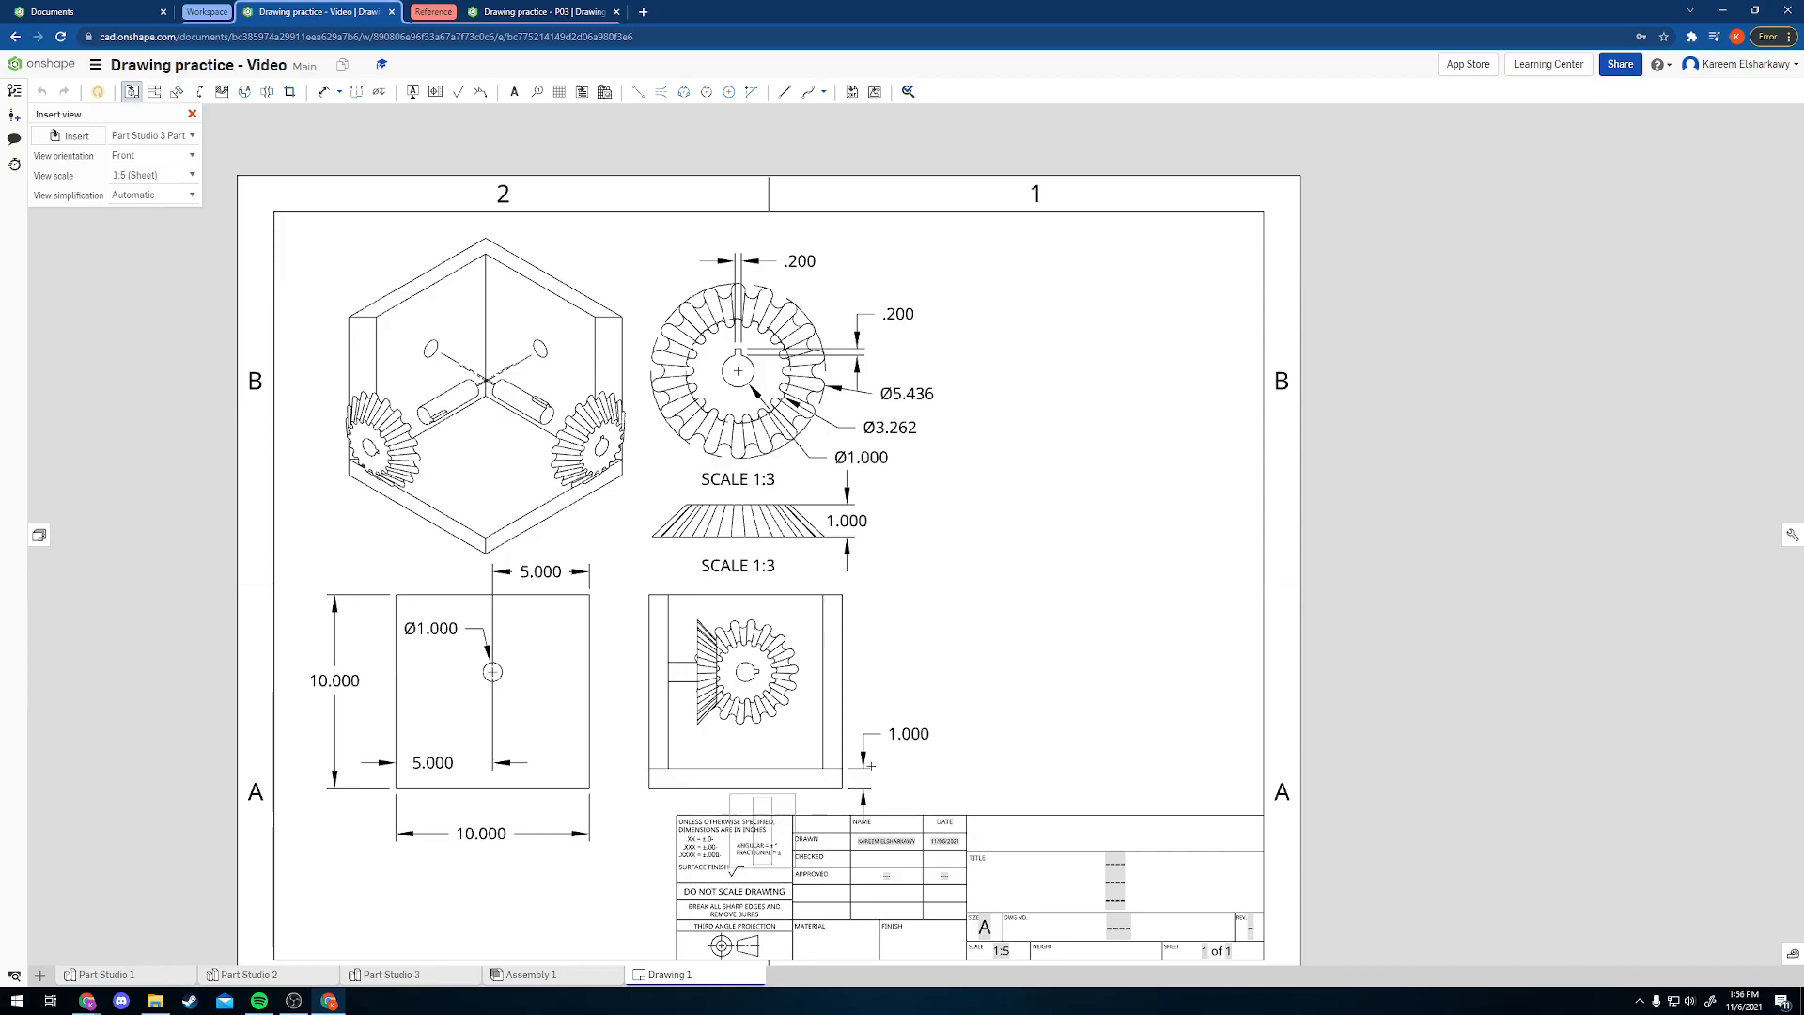
- Examine the shaft model in Part Studio 3 from the front, right and back to see which orientation shows the key in profile
left_click(275, 976)
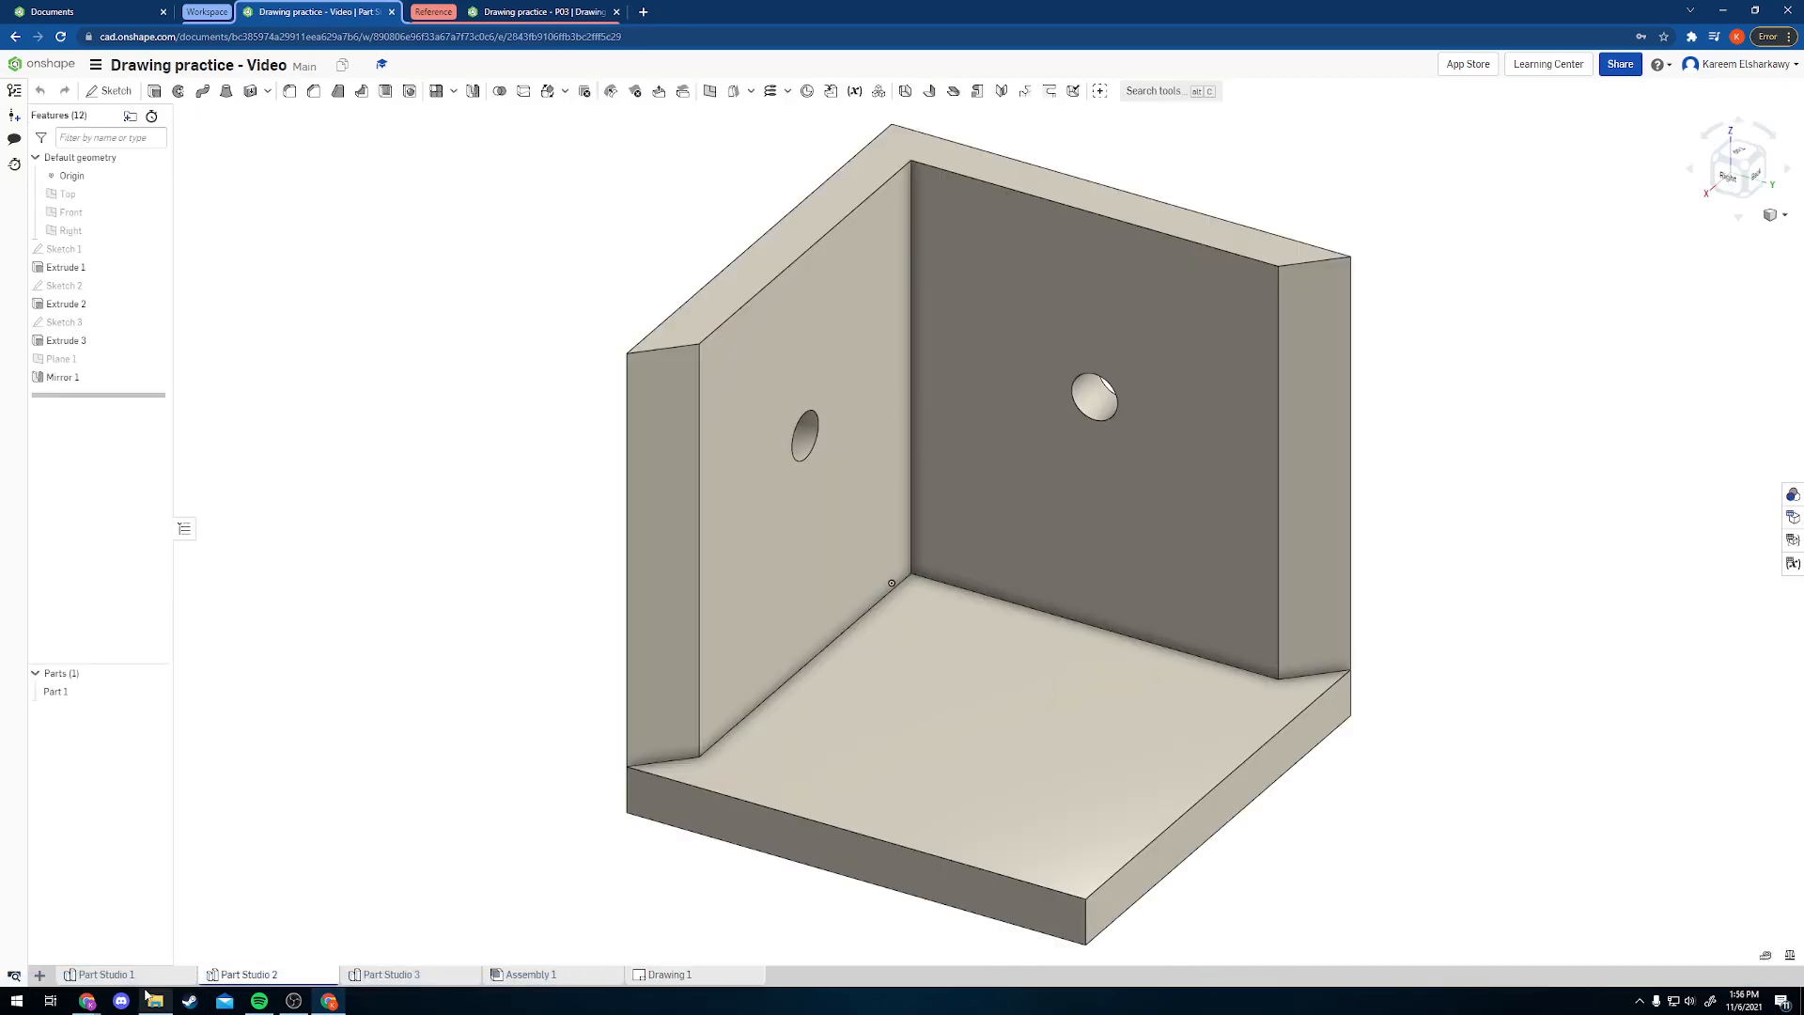
left_click(418, 975)
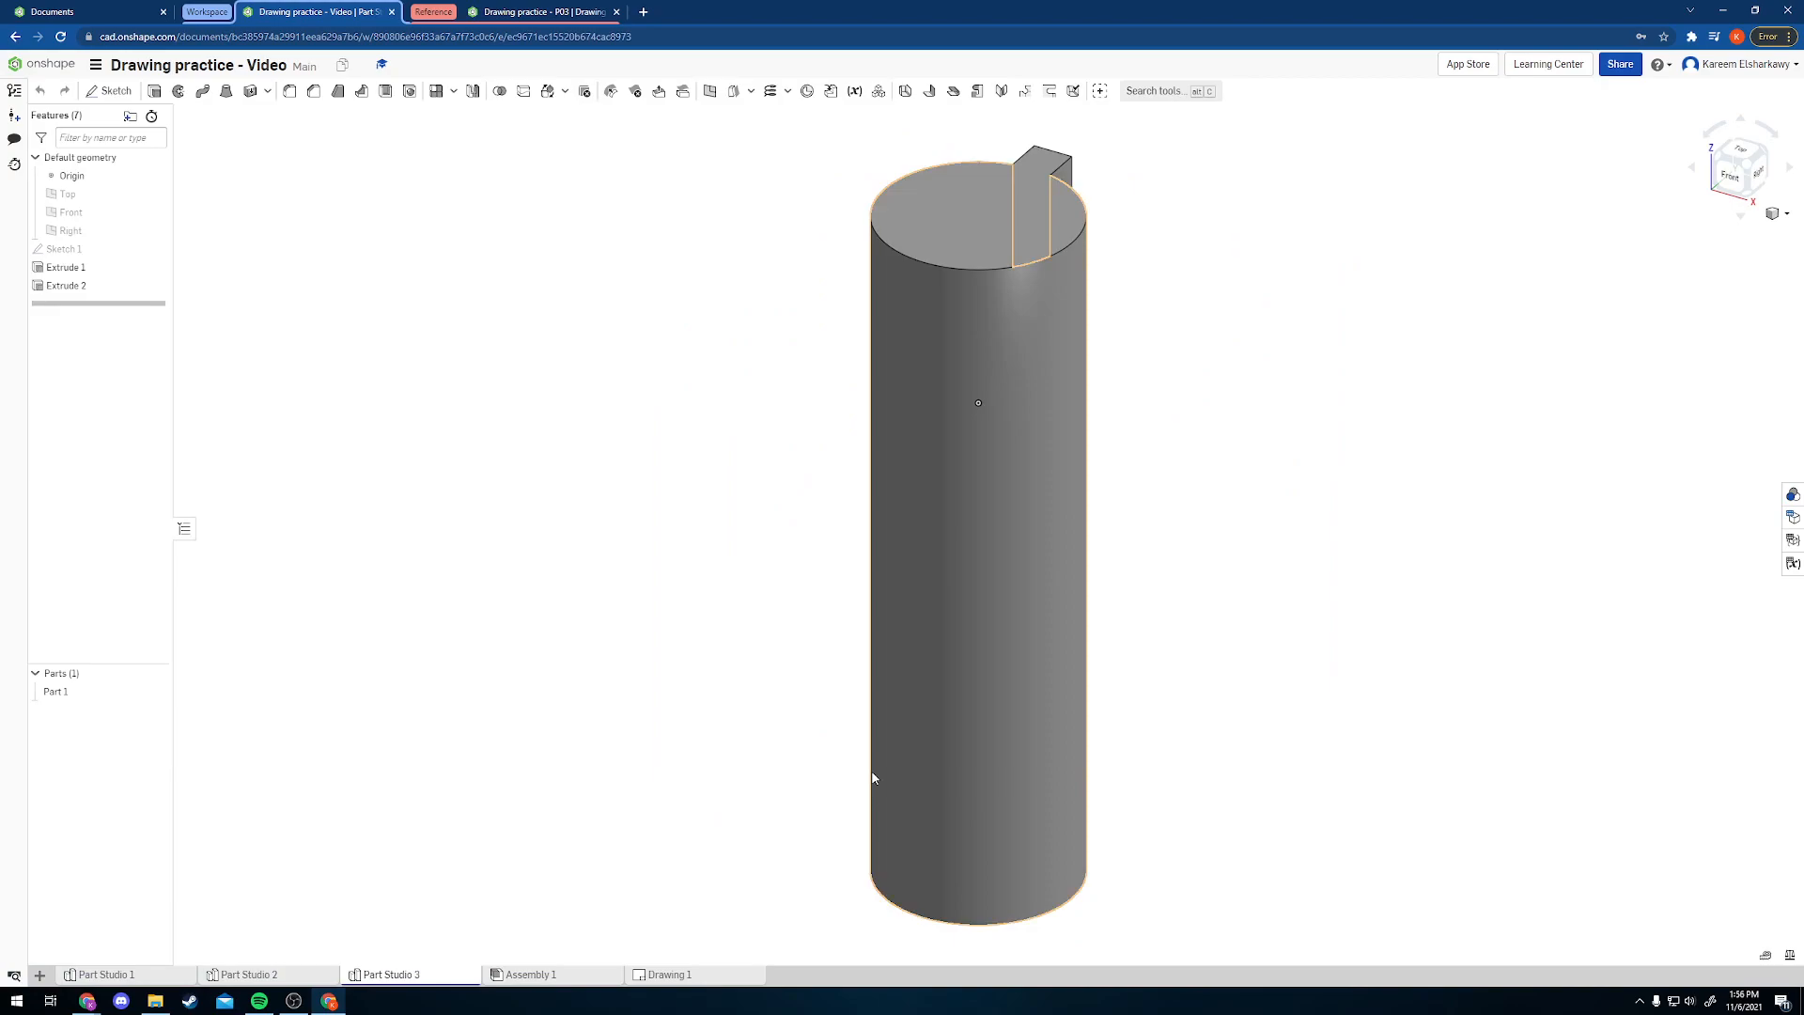
left_click(1736, 185)
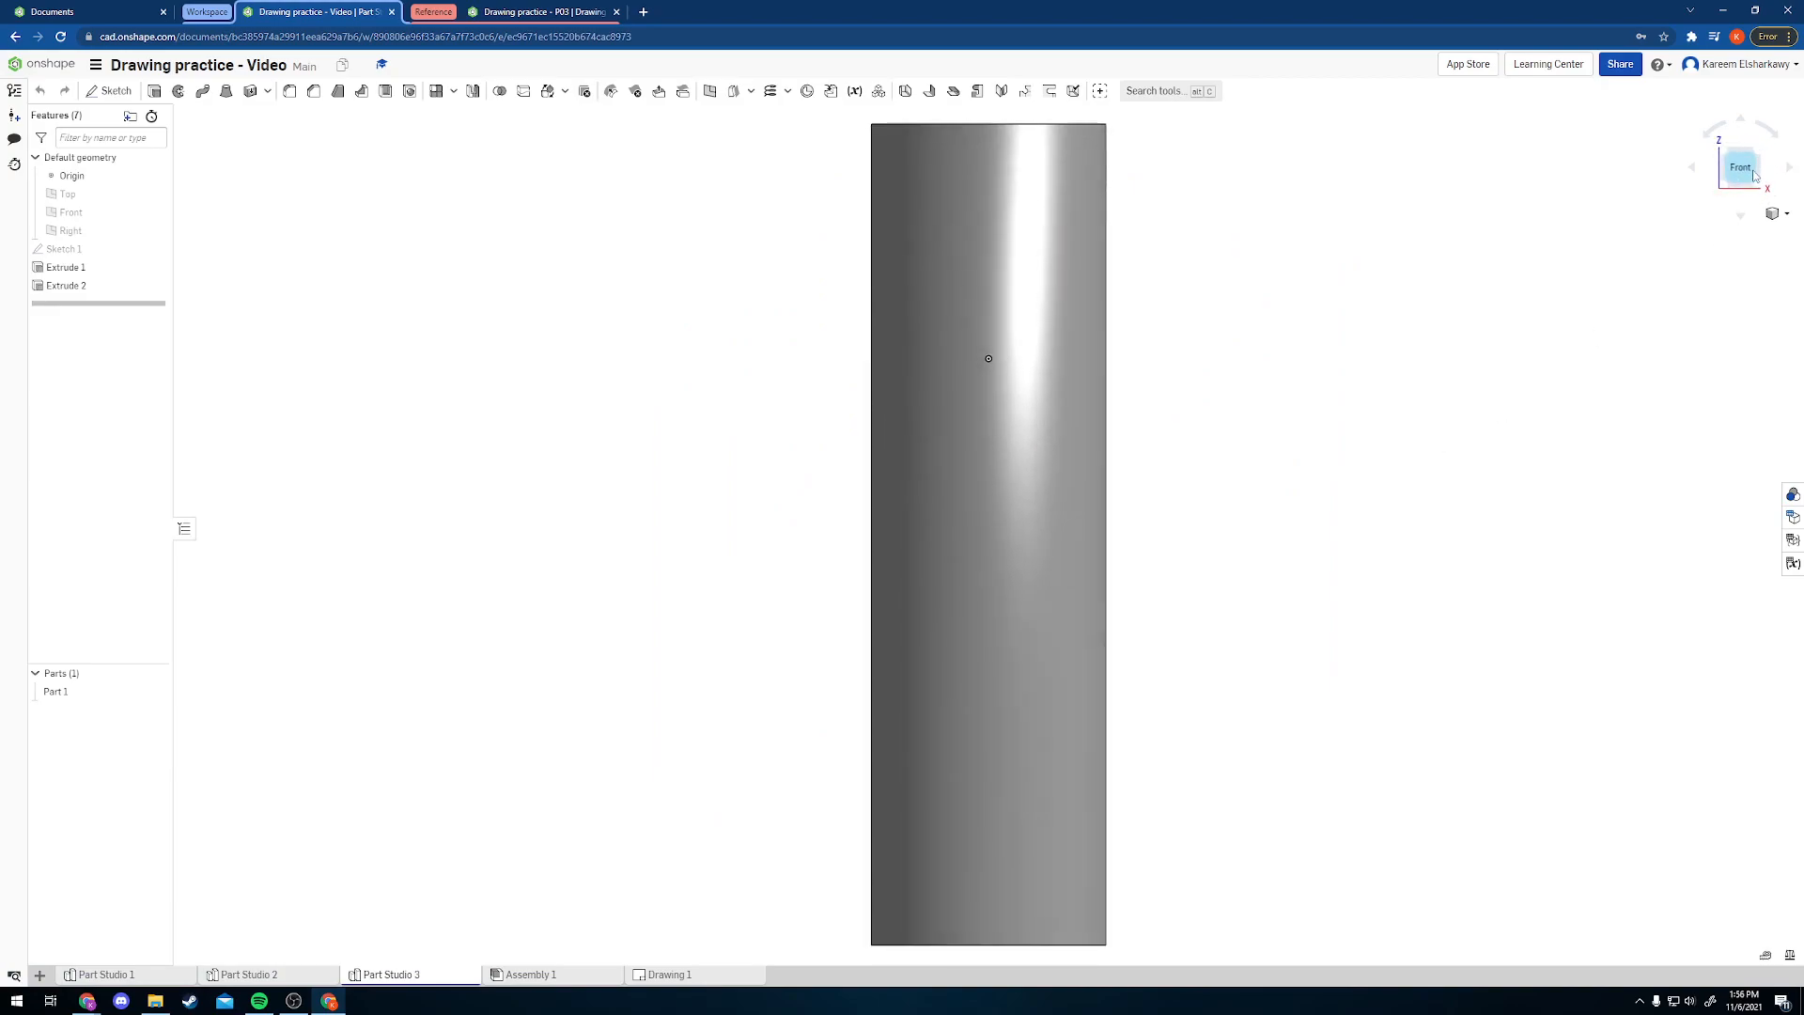
left_click(1694, 172)
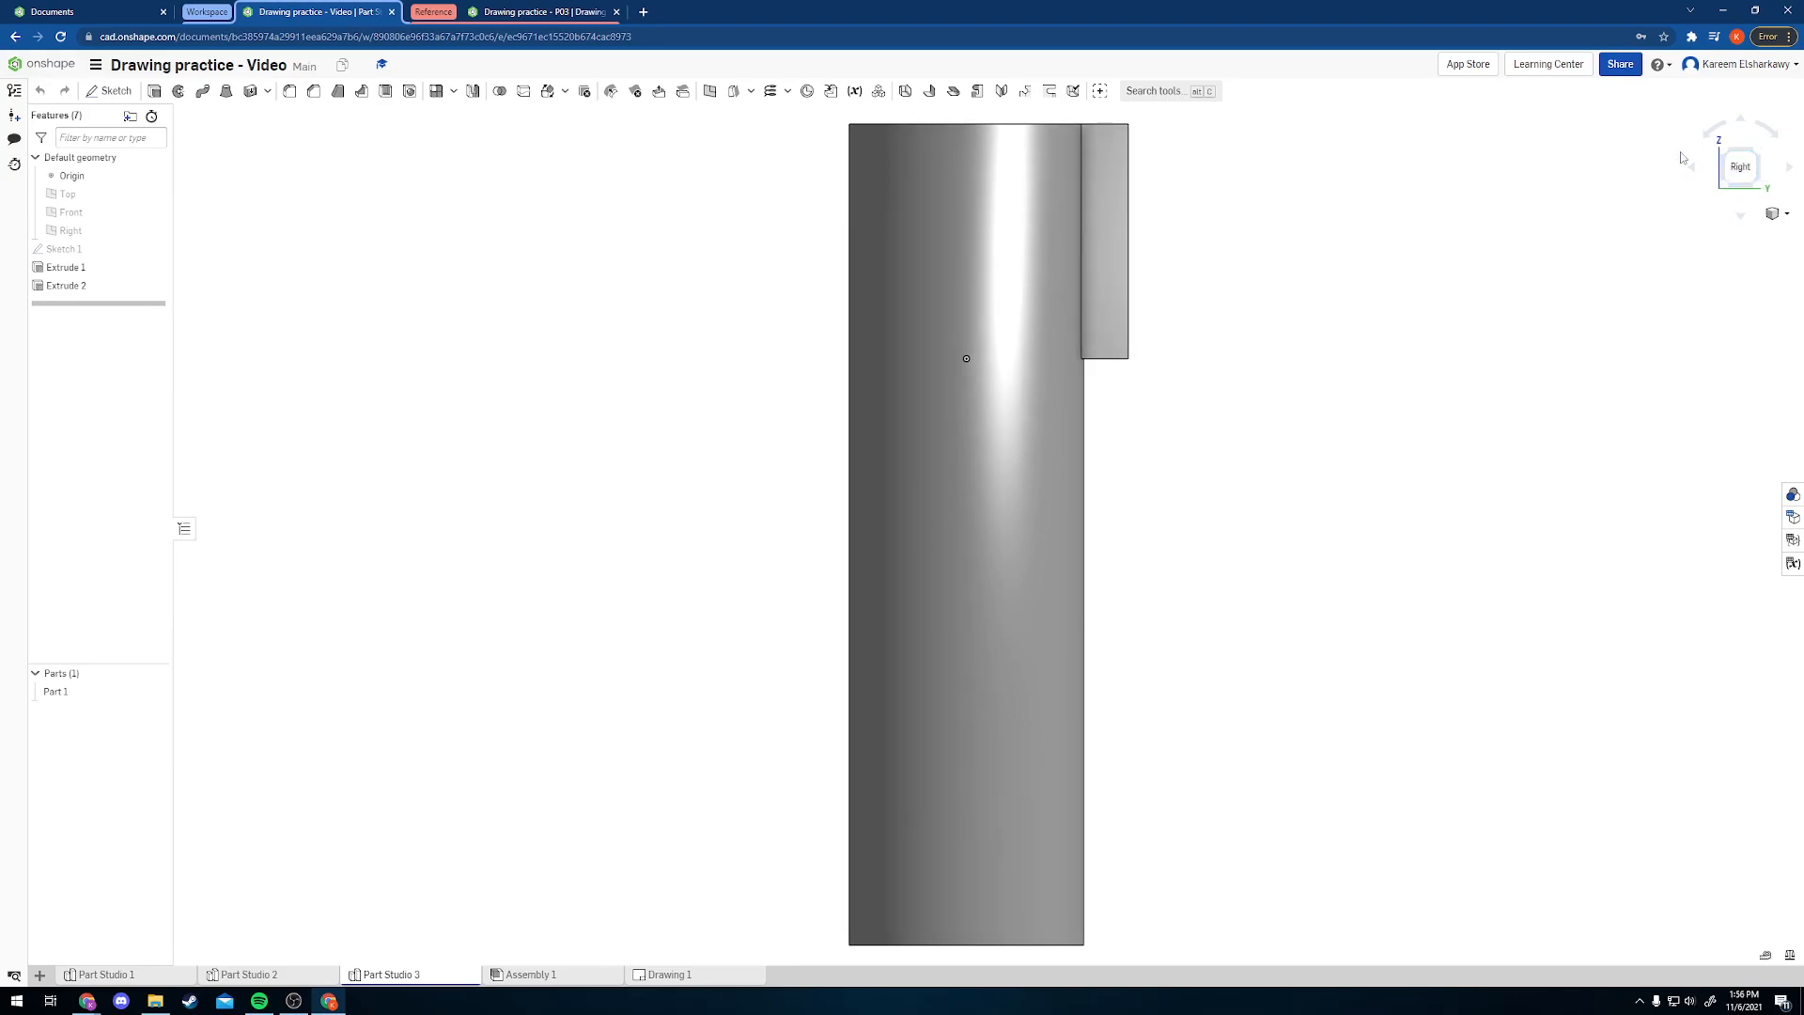
left_click(1695, 169)
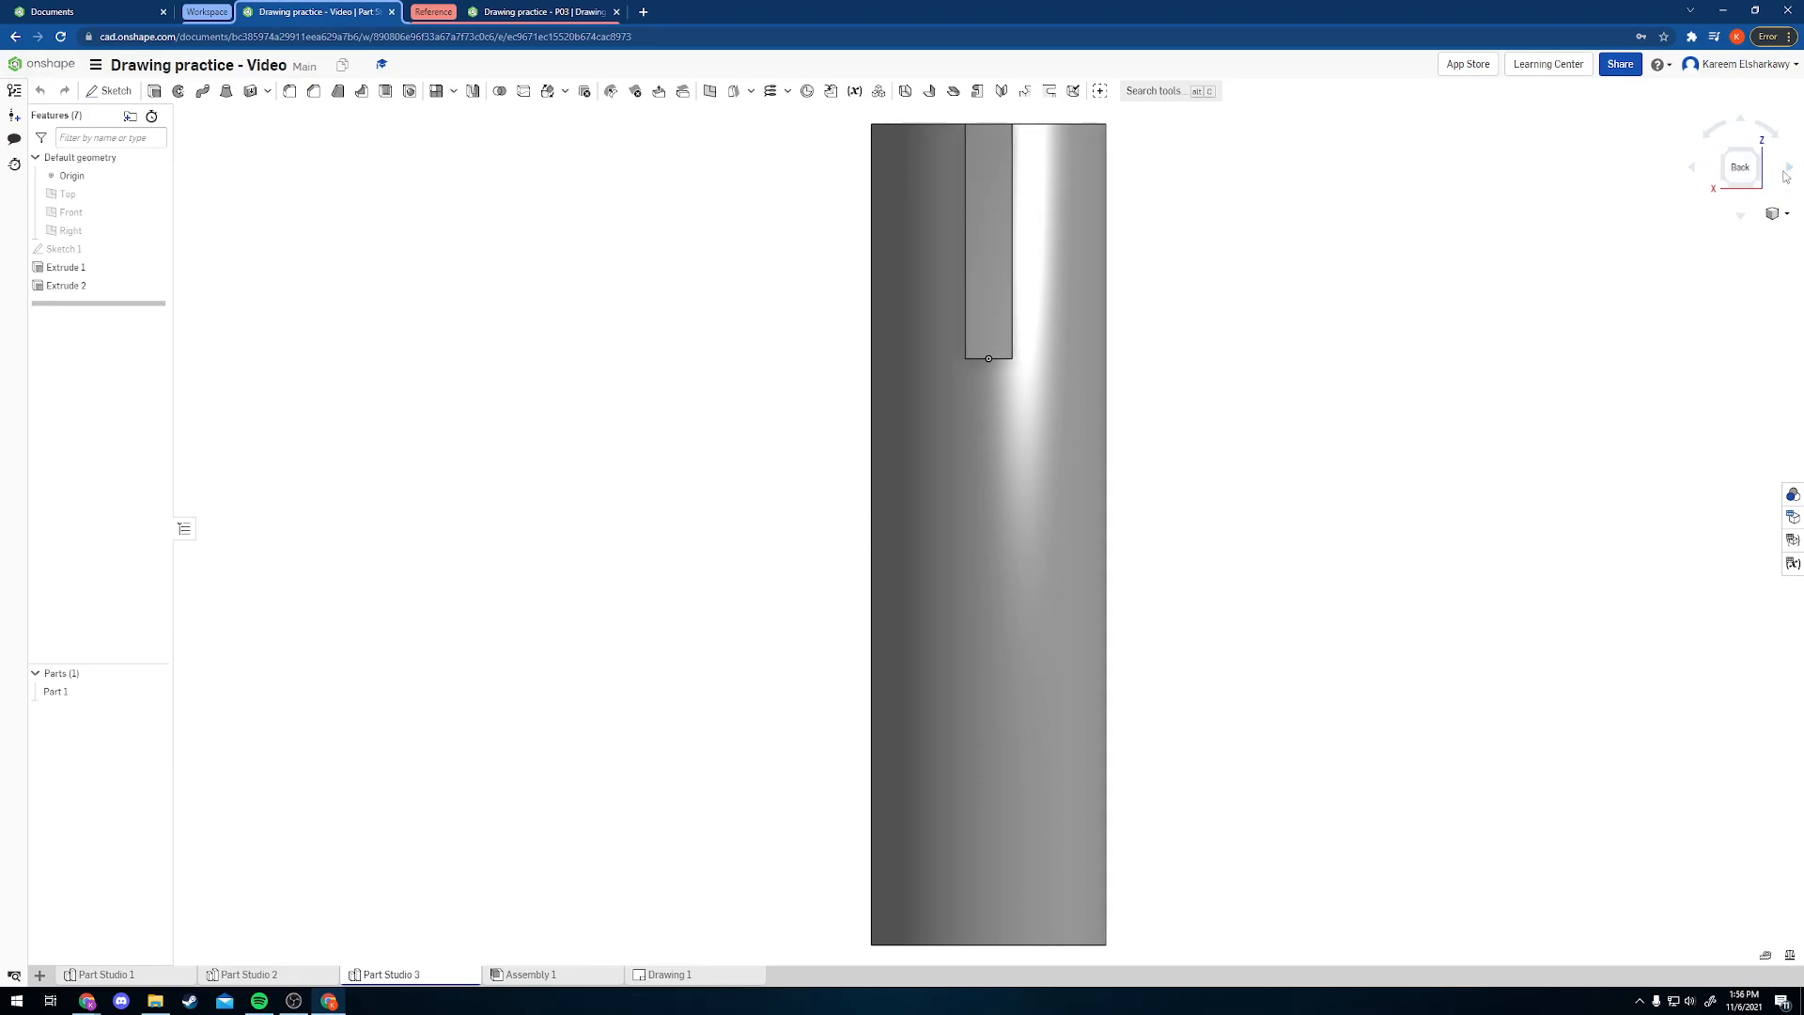
left_click(1692, 169)
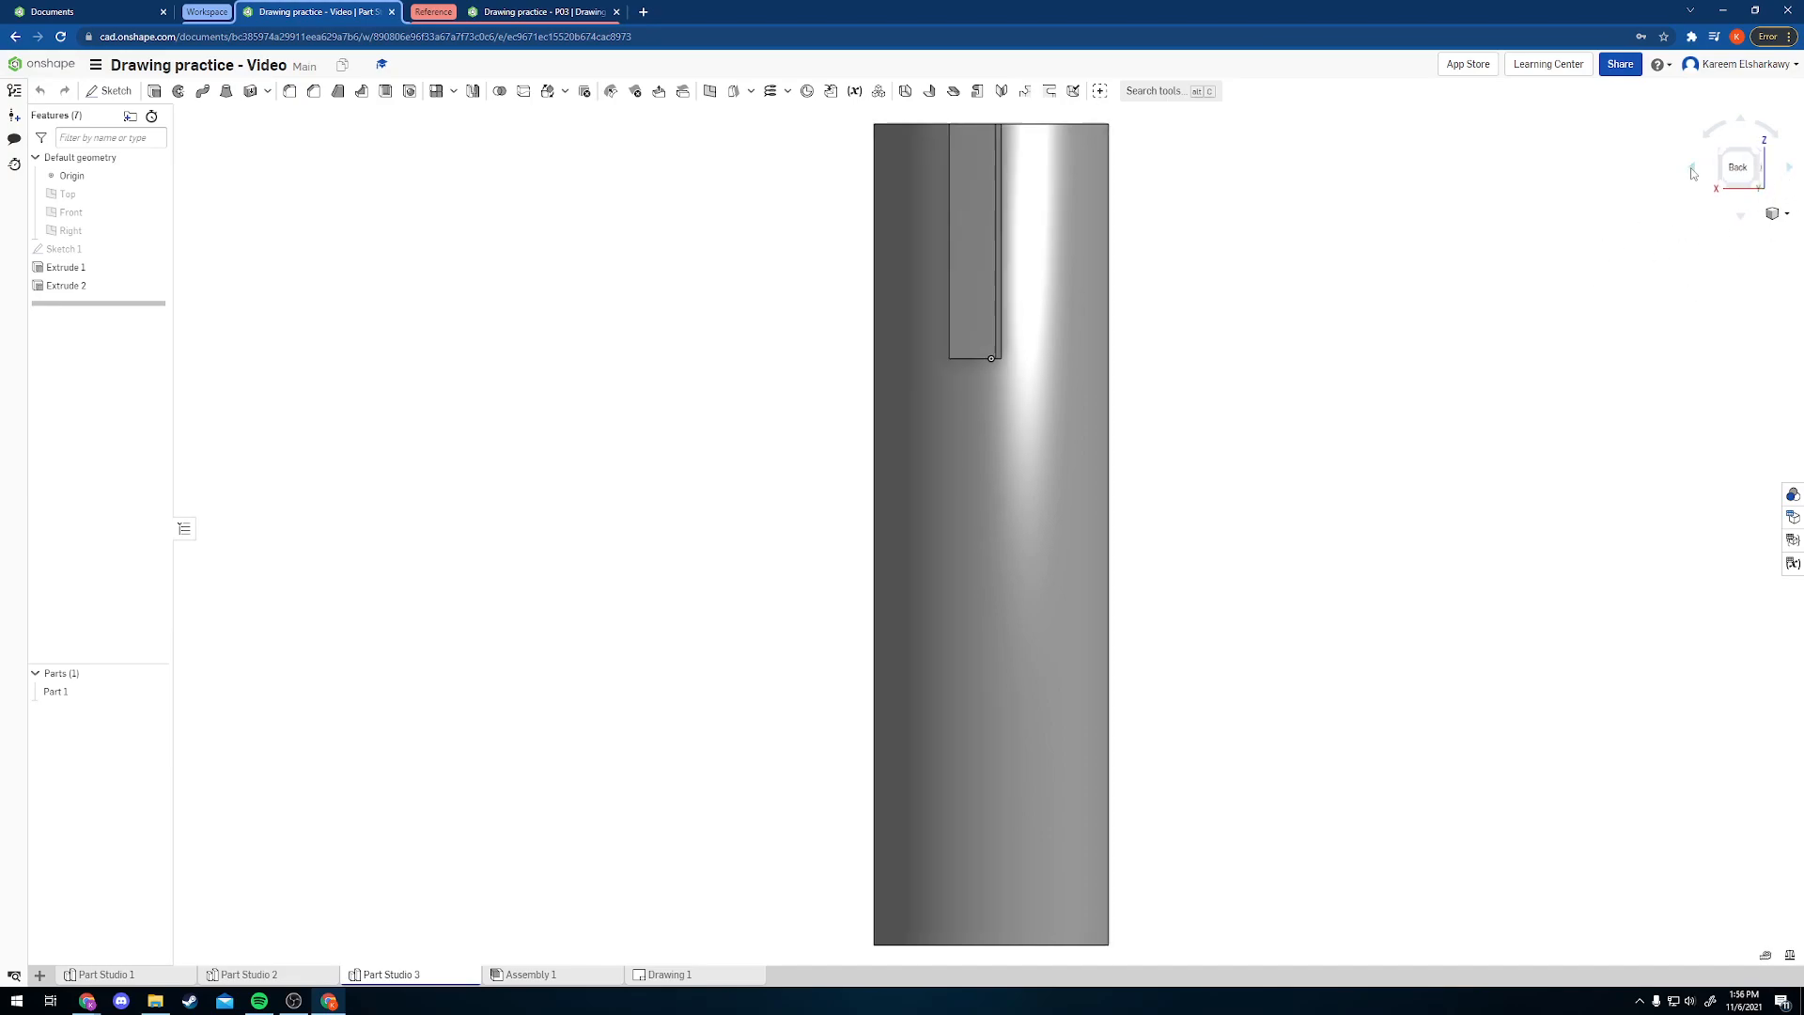
left_click(1692, 168)
left_click(1790, 167)
left_click(1790, 167)
left_click(1790, 167)
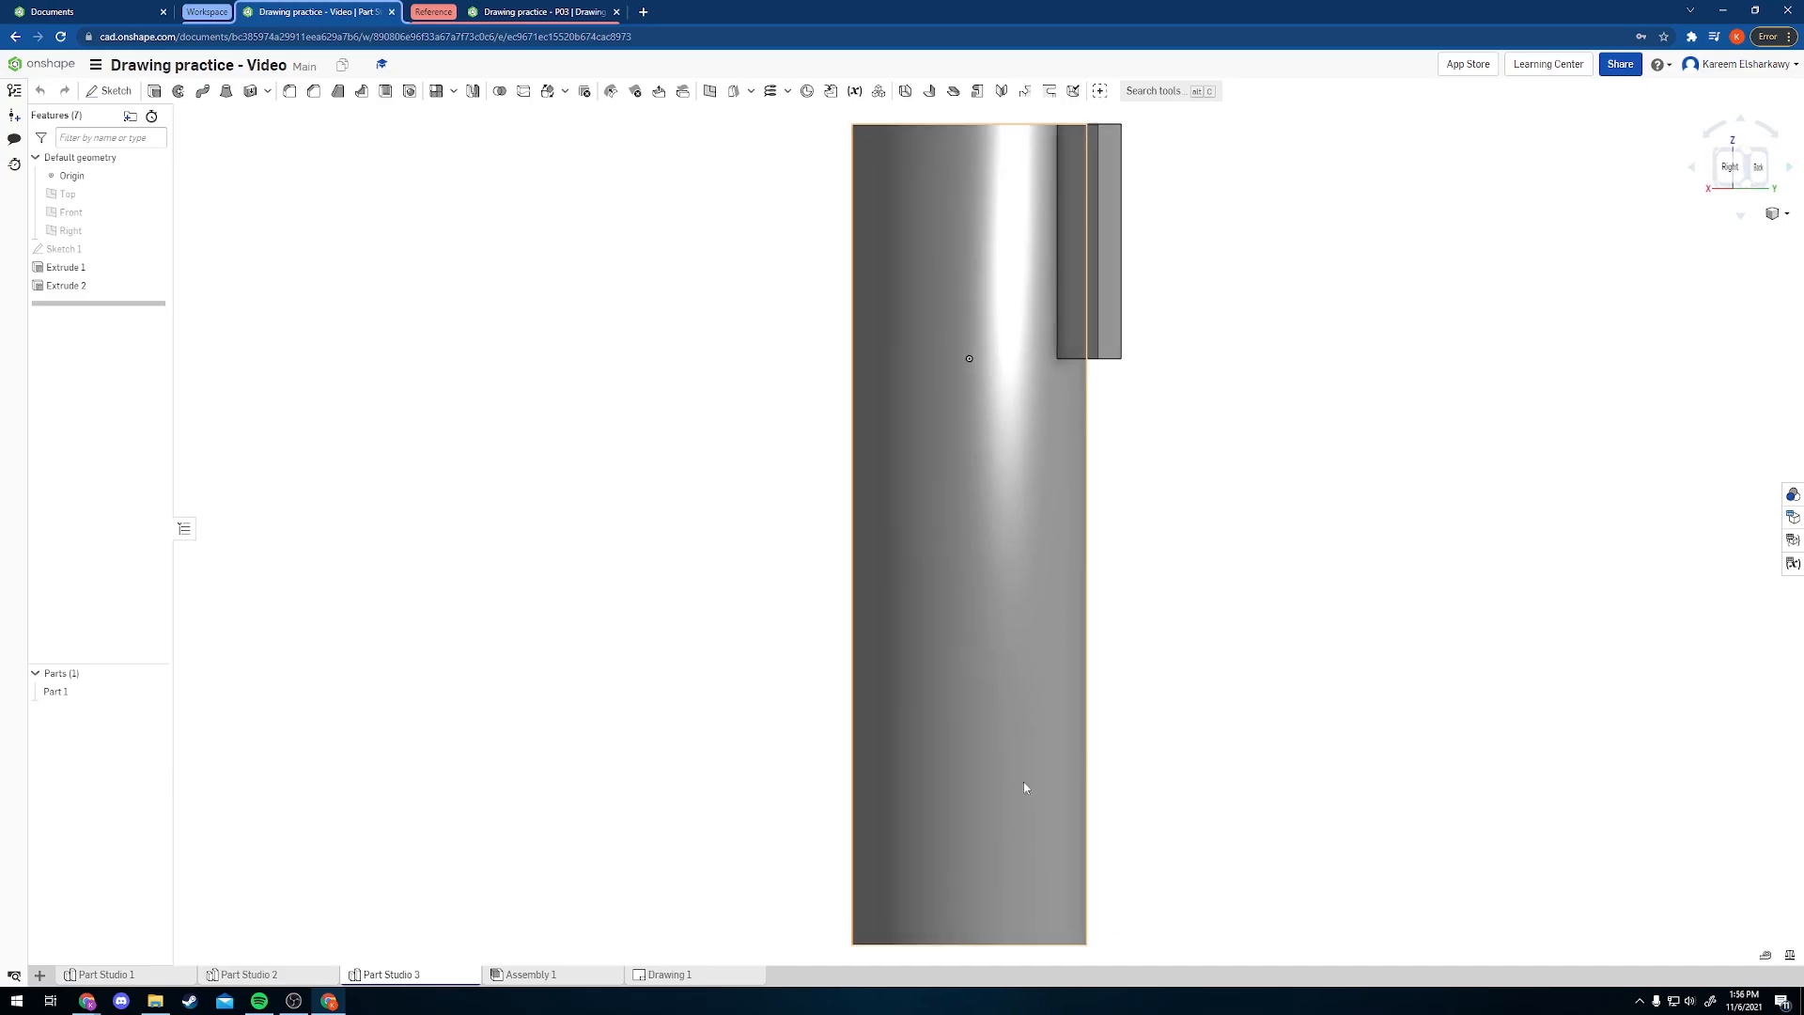
- Place the shaft's Right view at 1:2 scale in the drawing's empty area right of the gear views, without any projected view
left_click(663, 977)
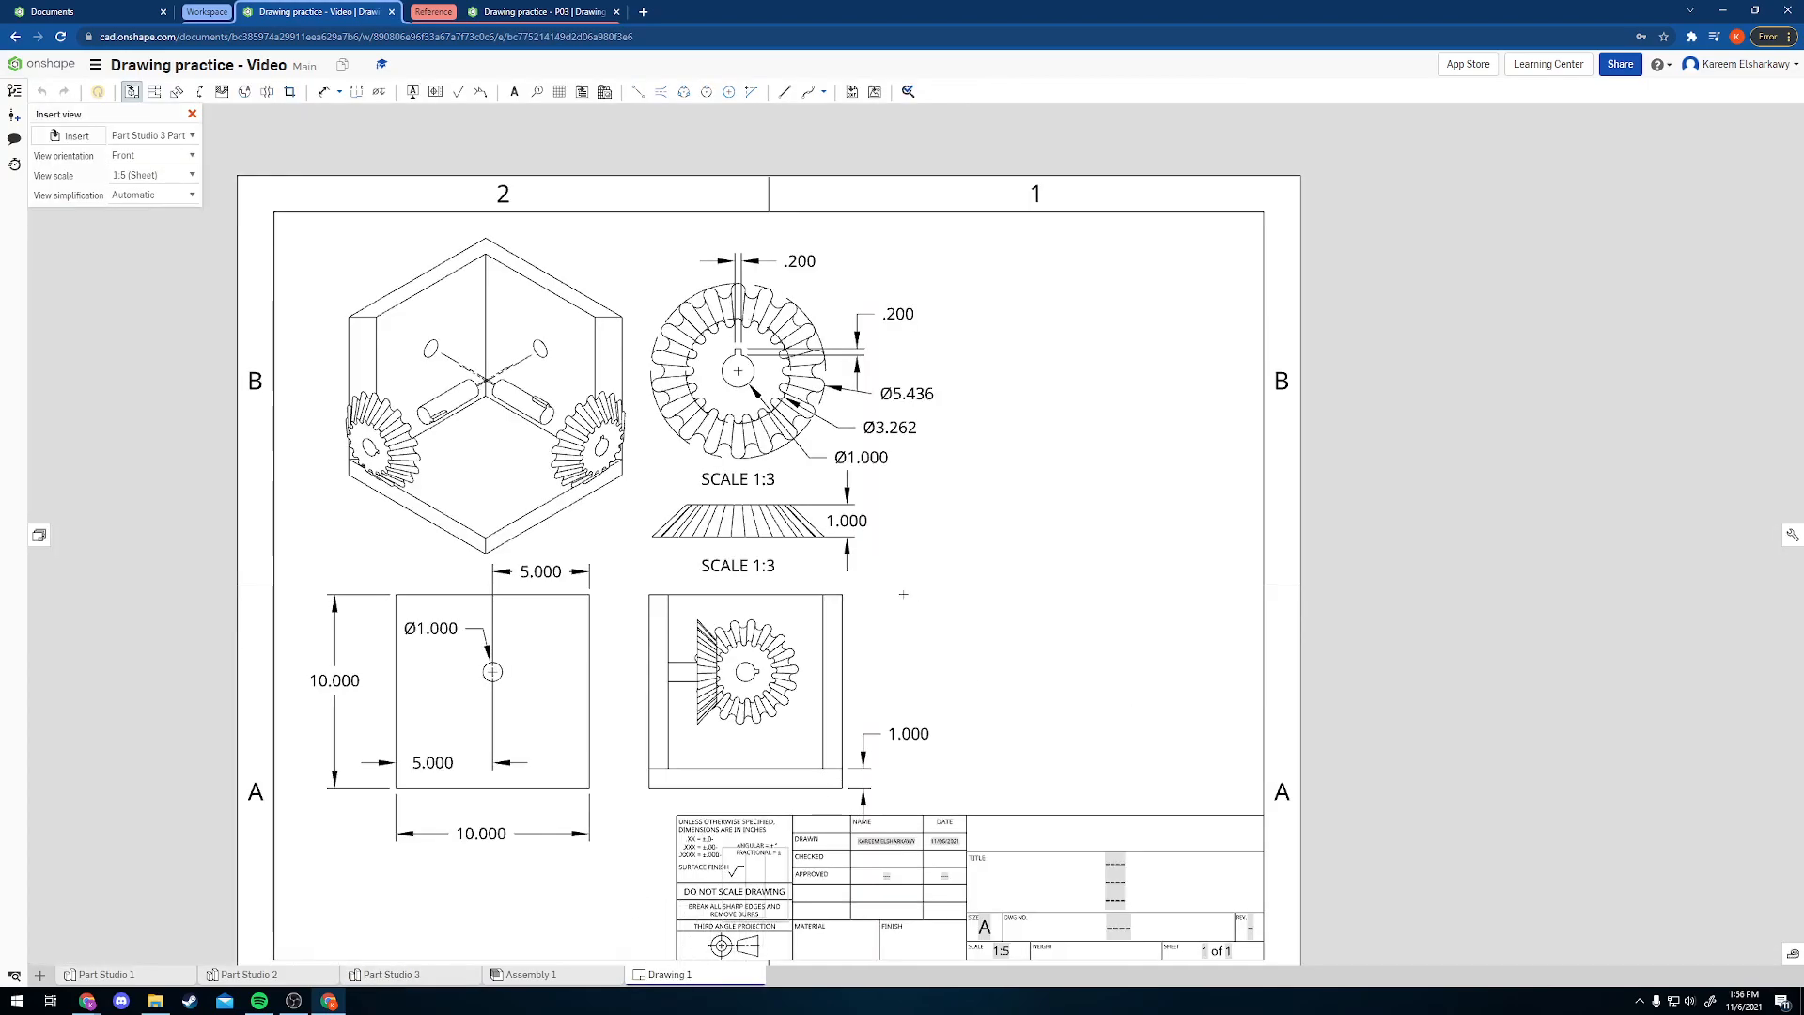
left_click(133, 158)
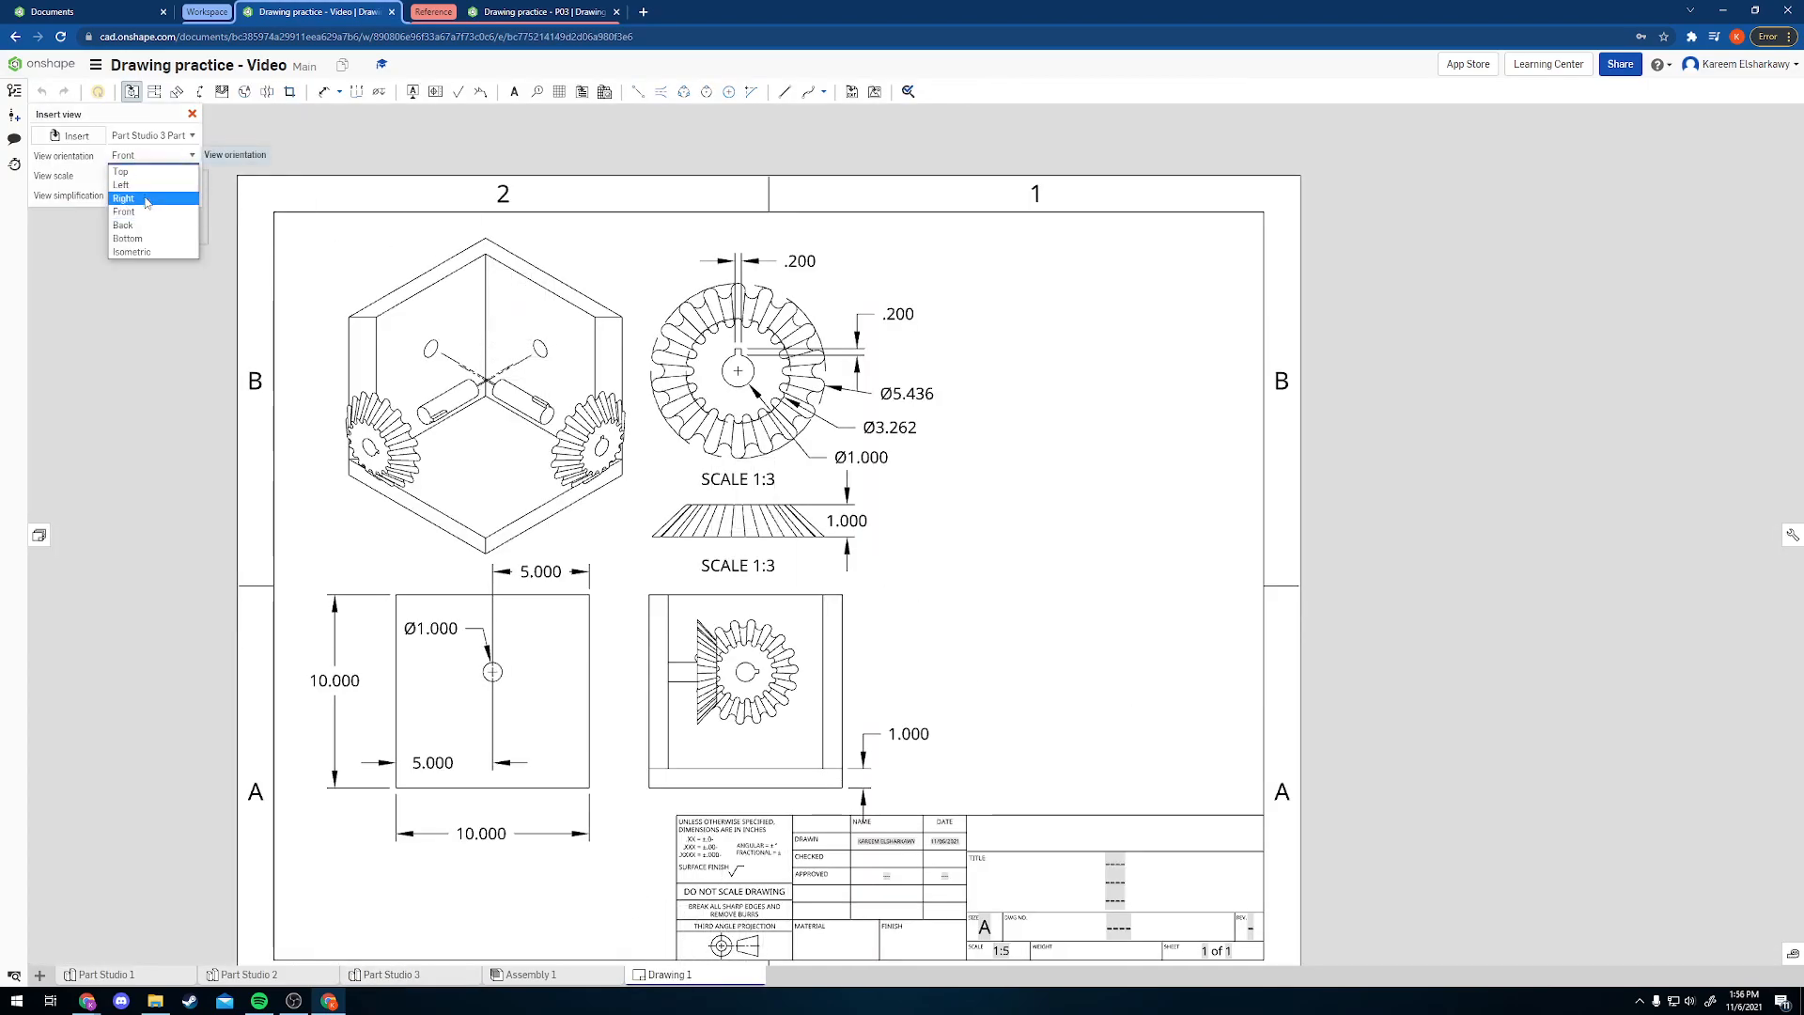
left_click(127, 207)
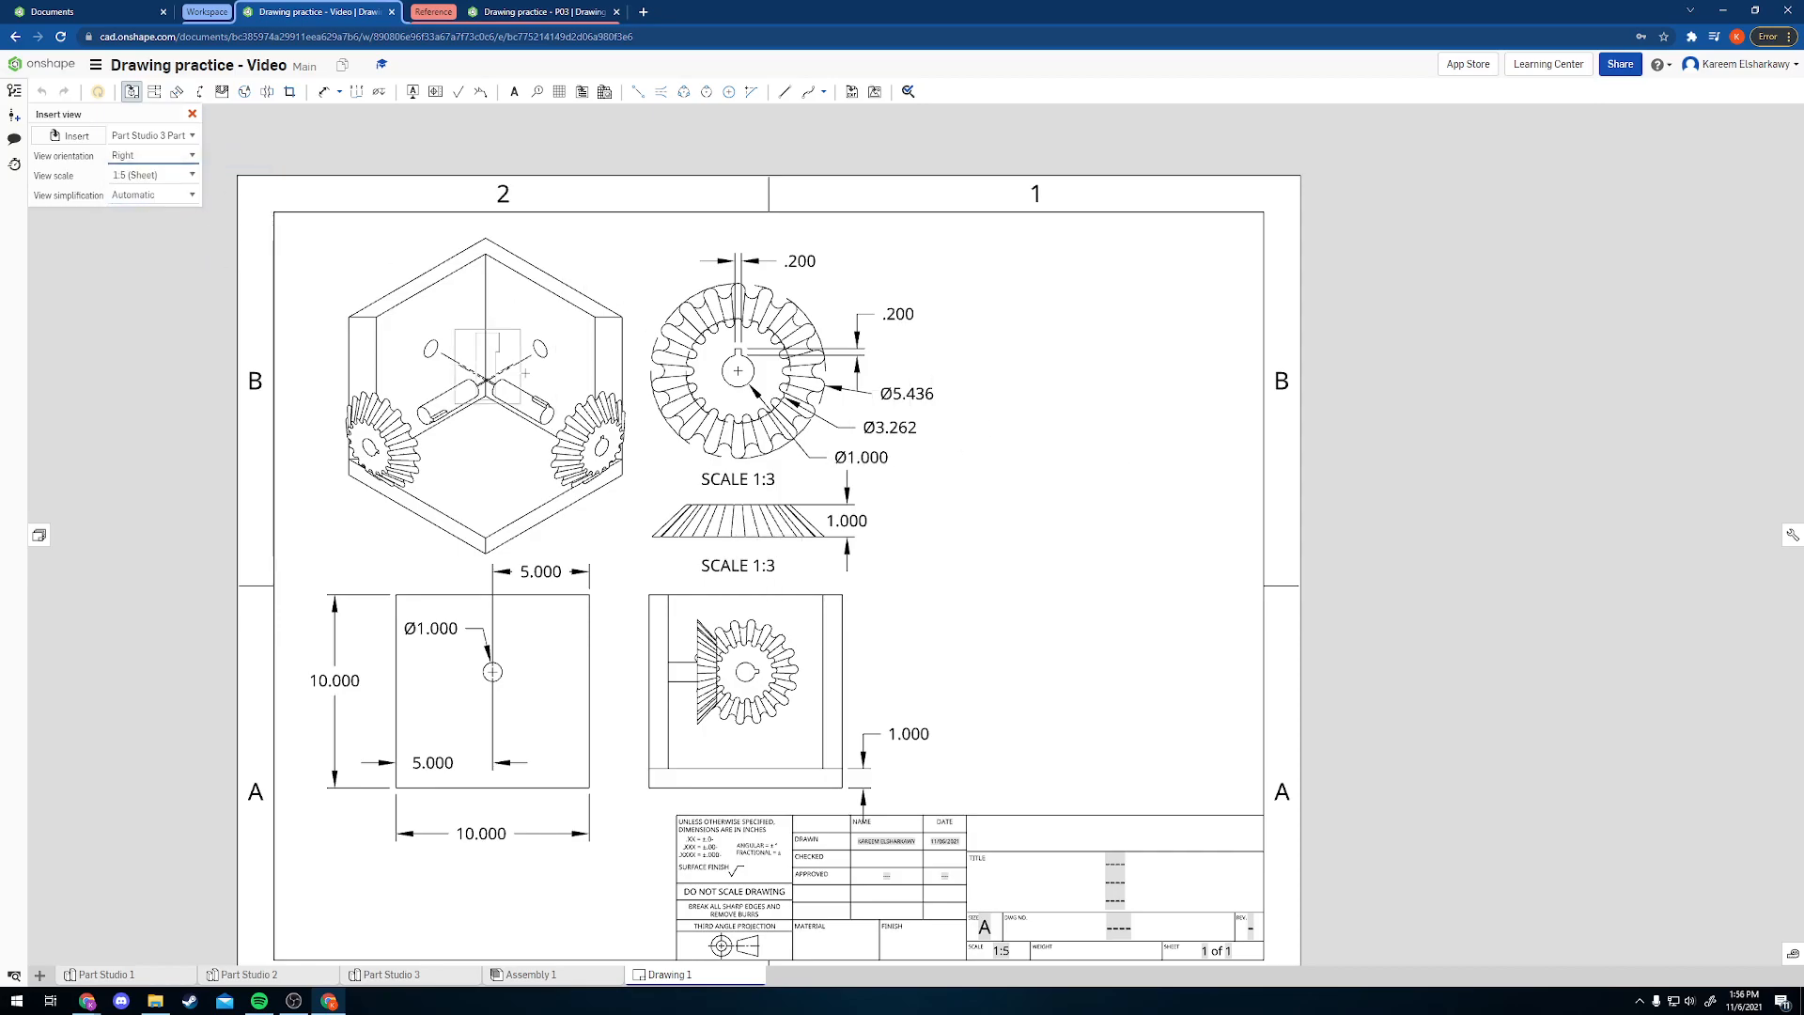
left_click(123, 175)
left_click(191, 175)
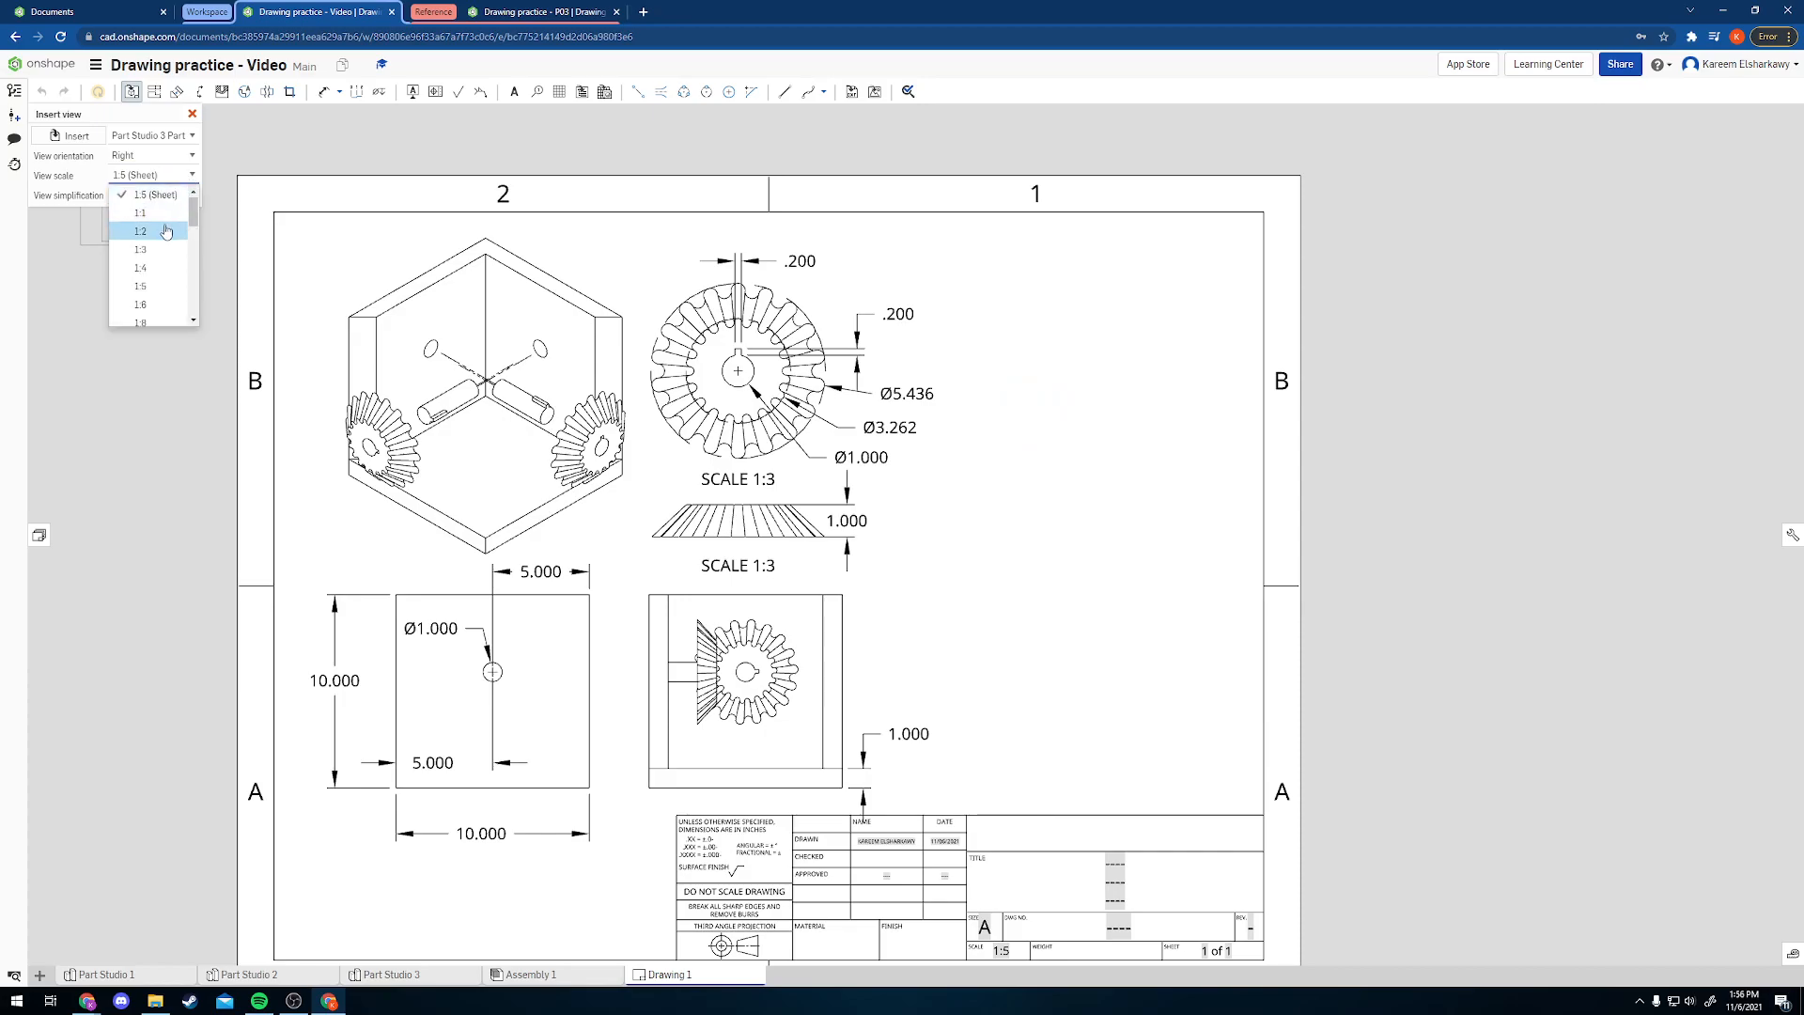
left_click(166, 231)
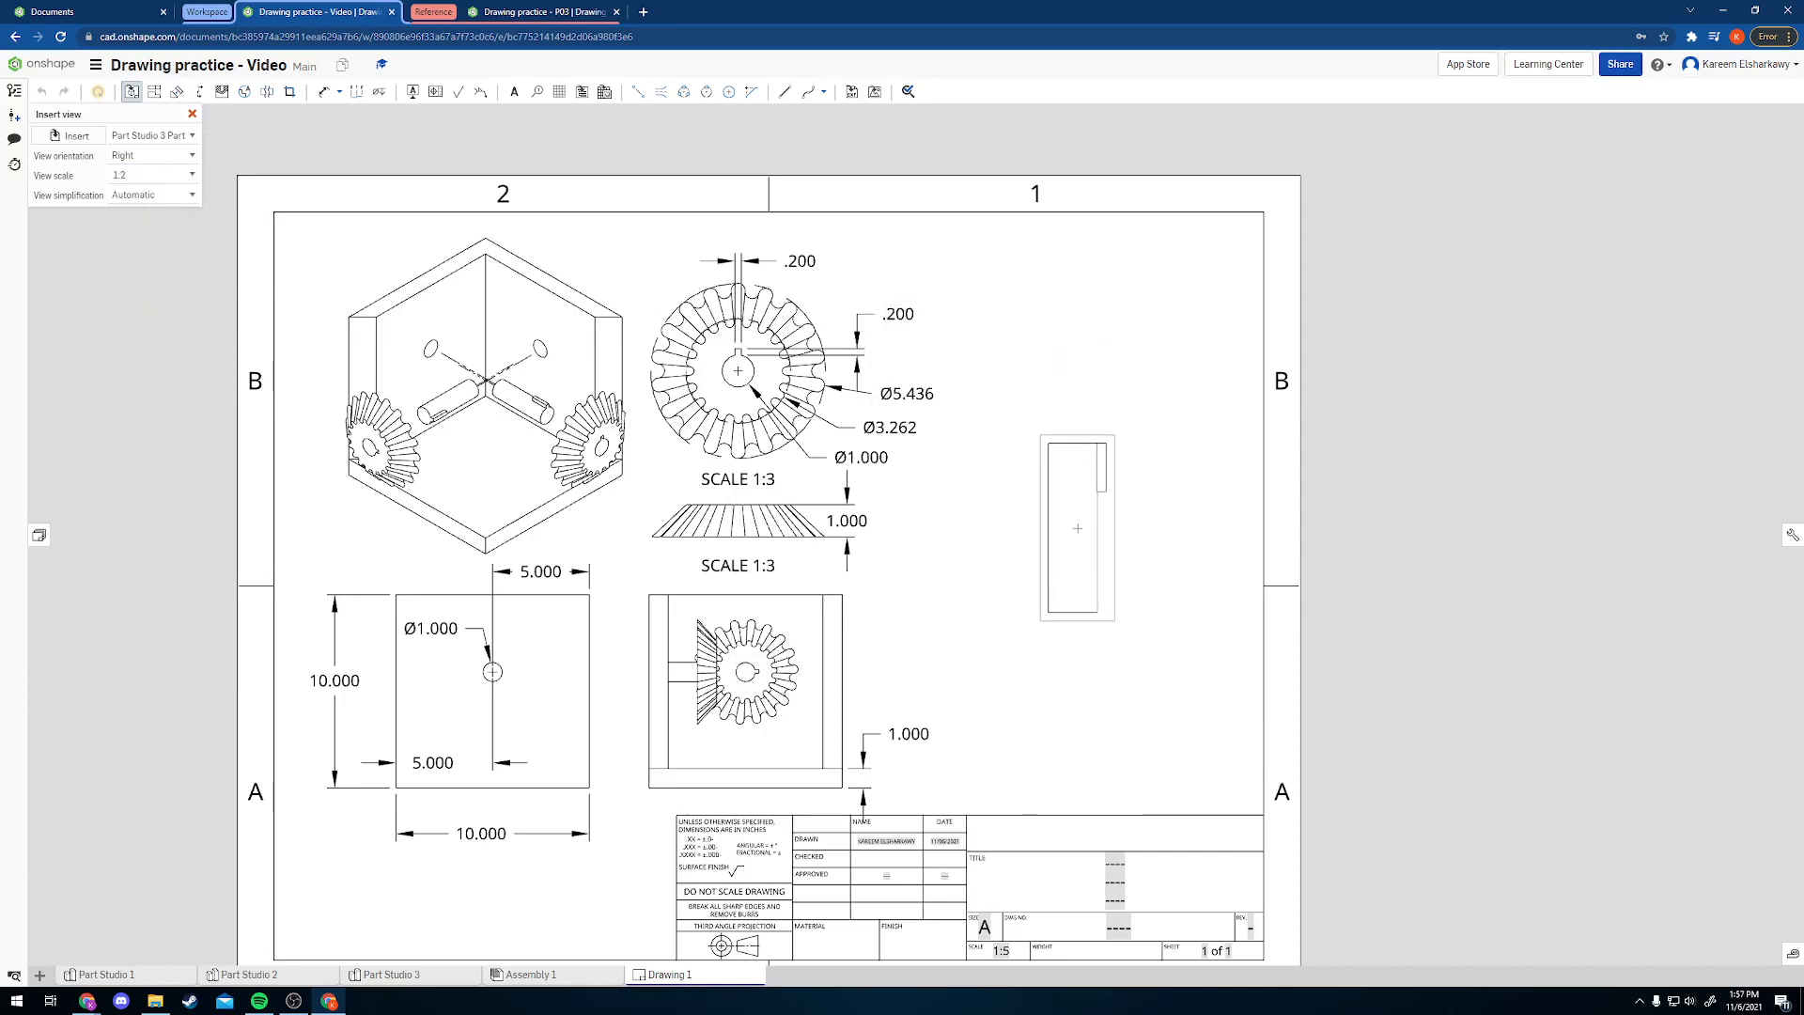
left_click(1077, 526)
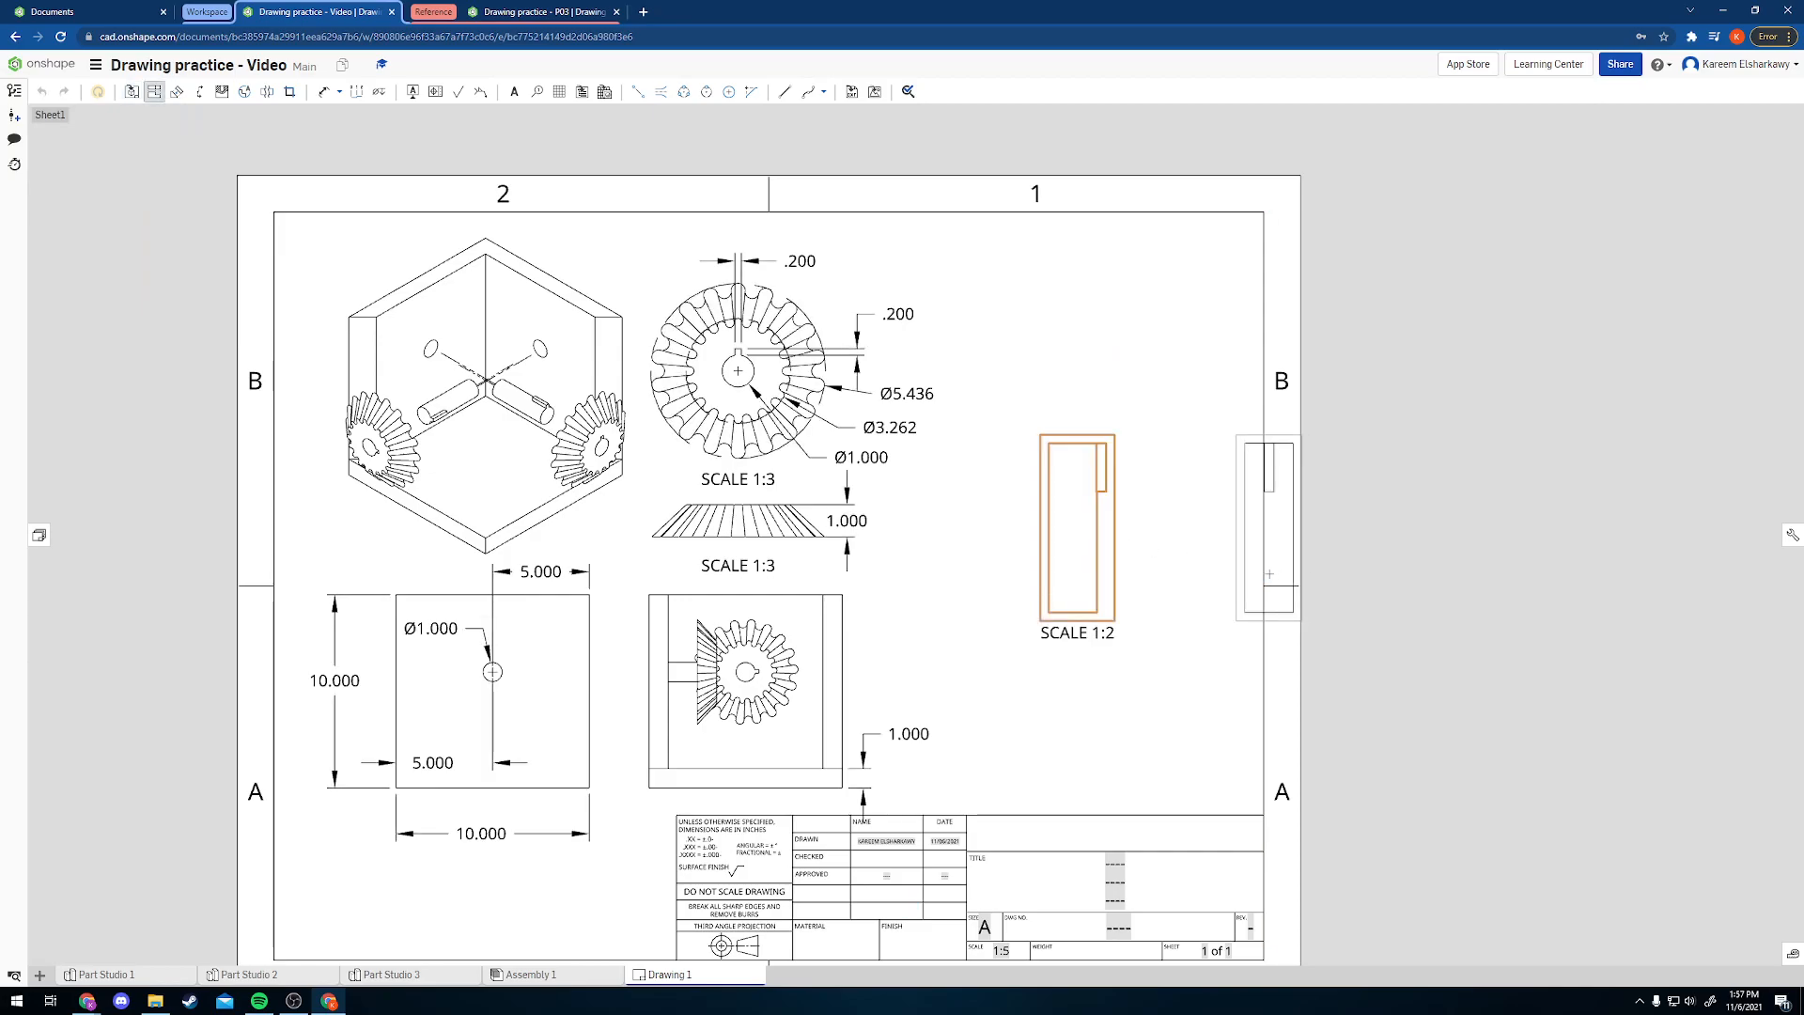
key("Escape")
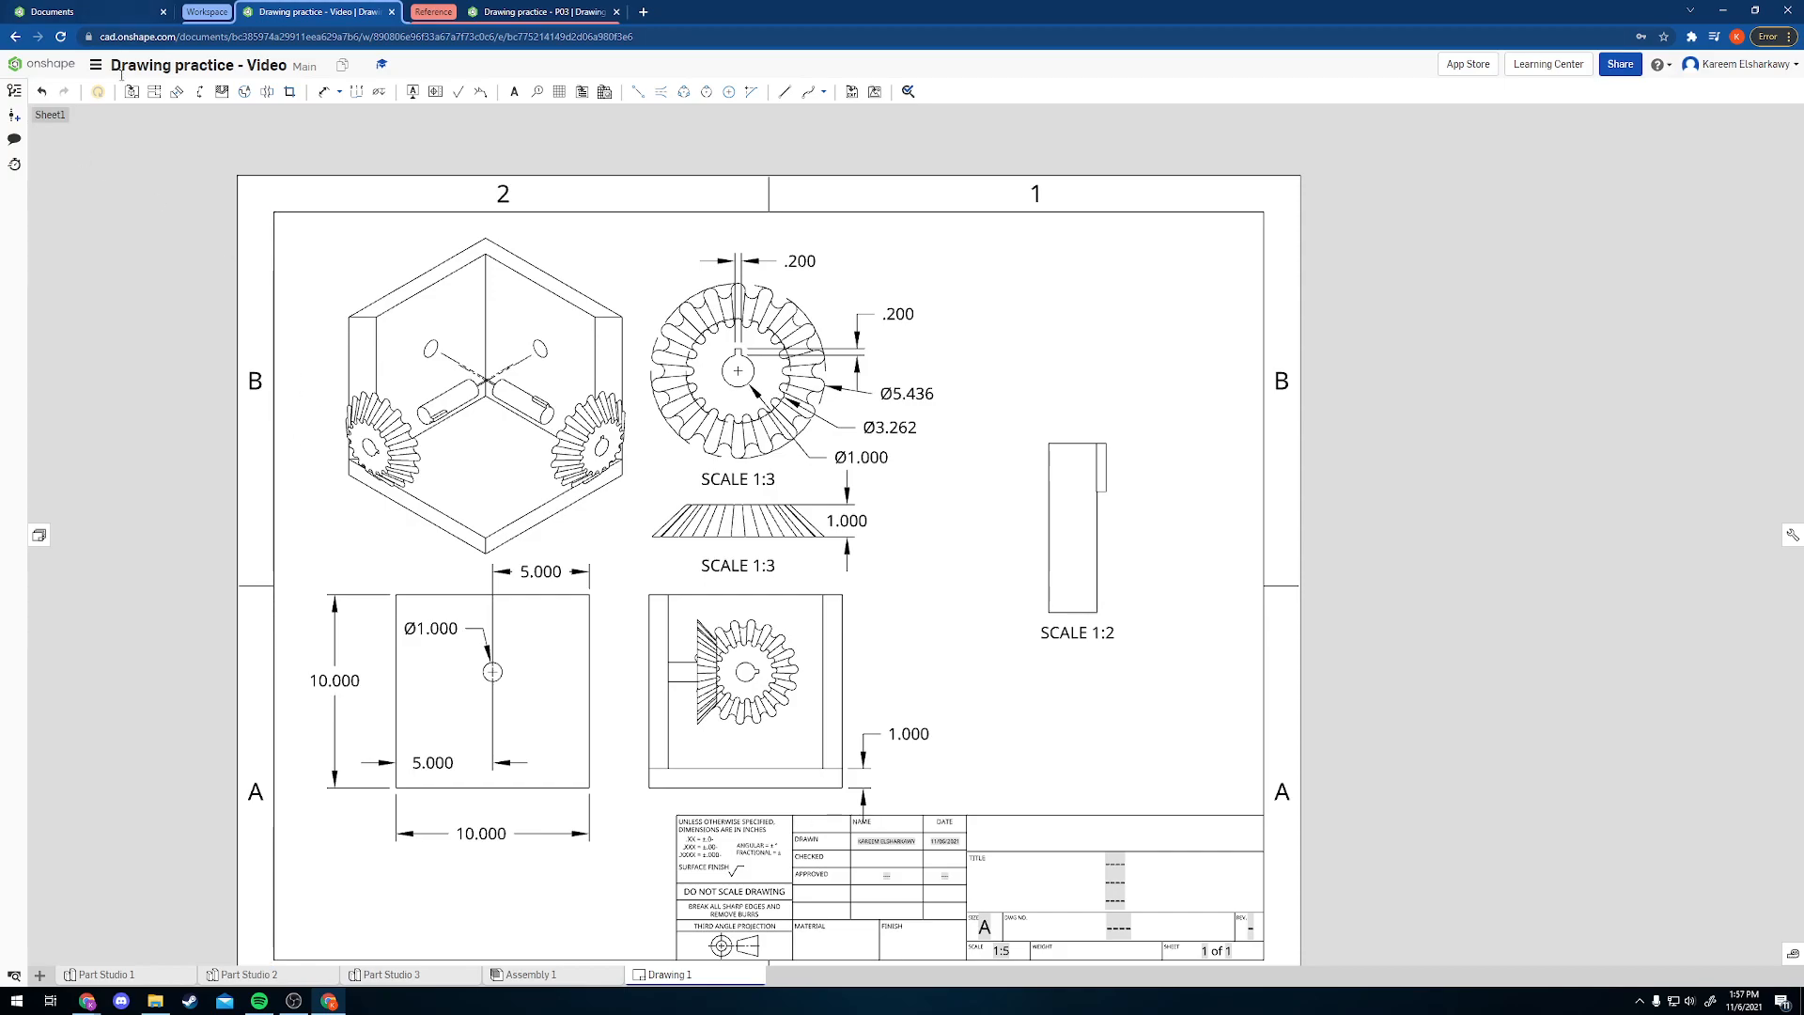
left_click(322, 98)
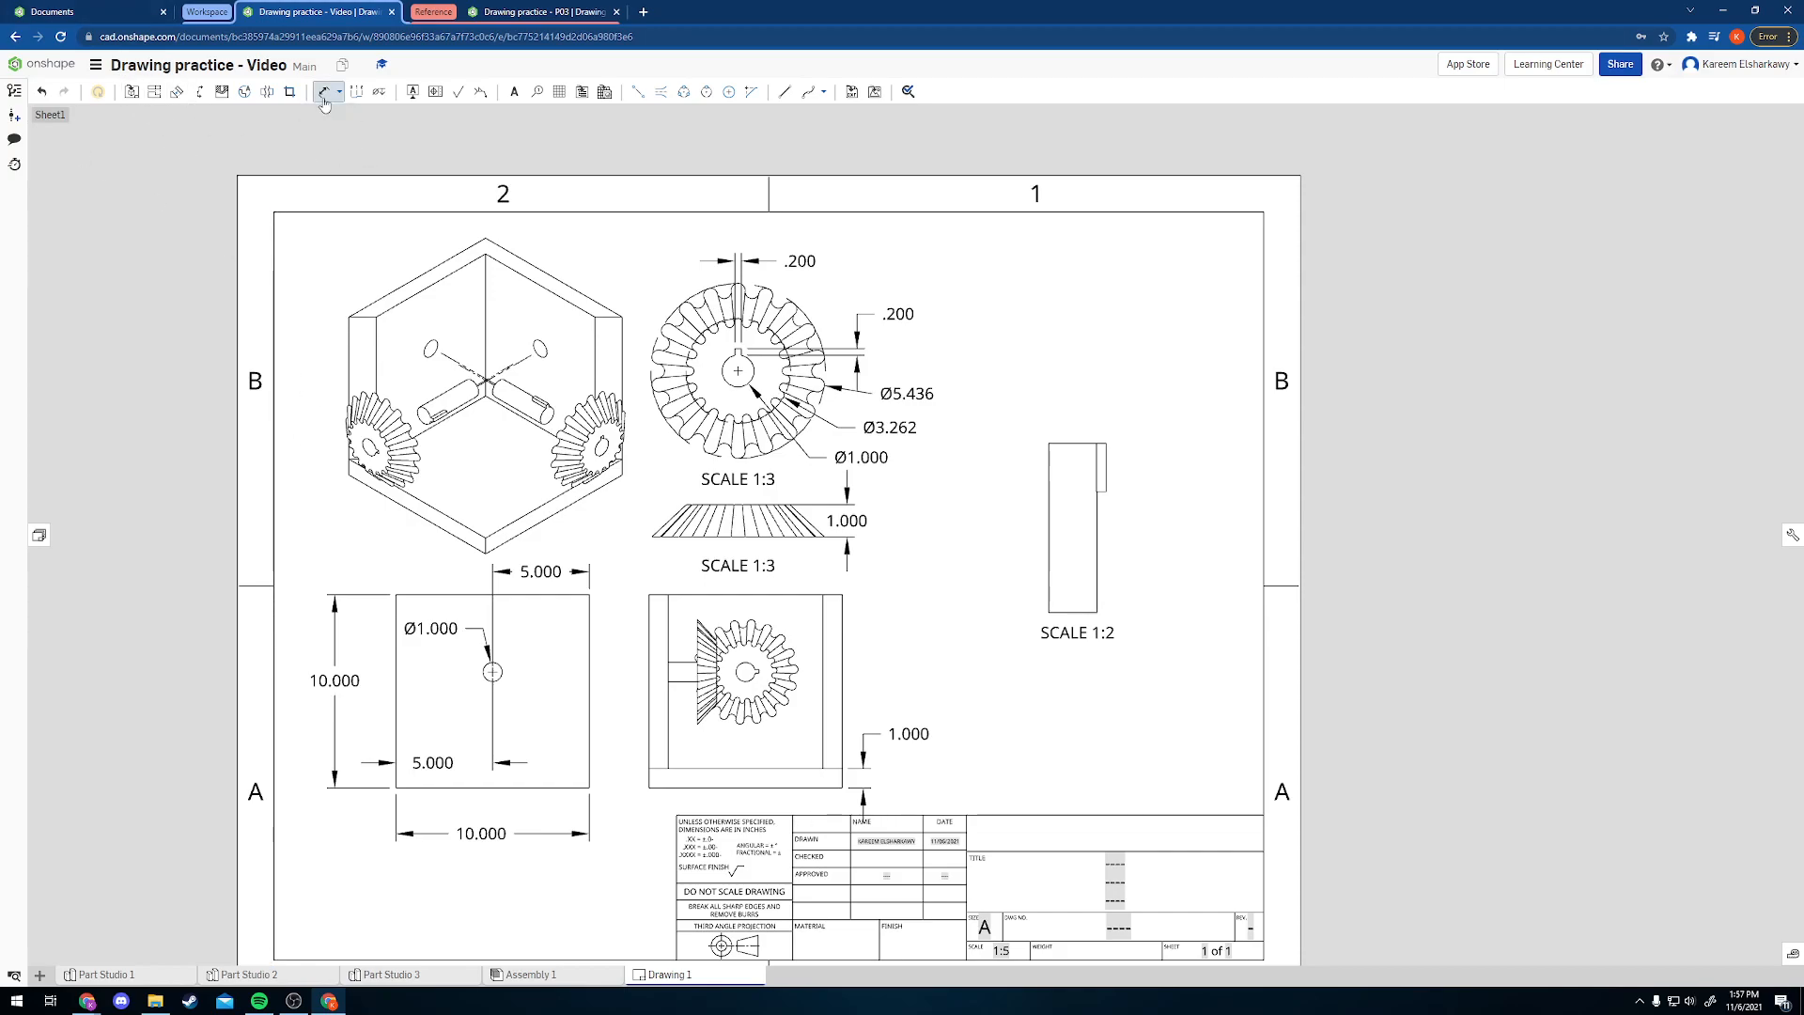
scroll(1081, 526, "down", 2)
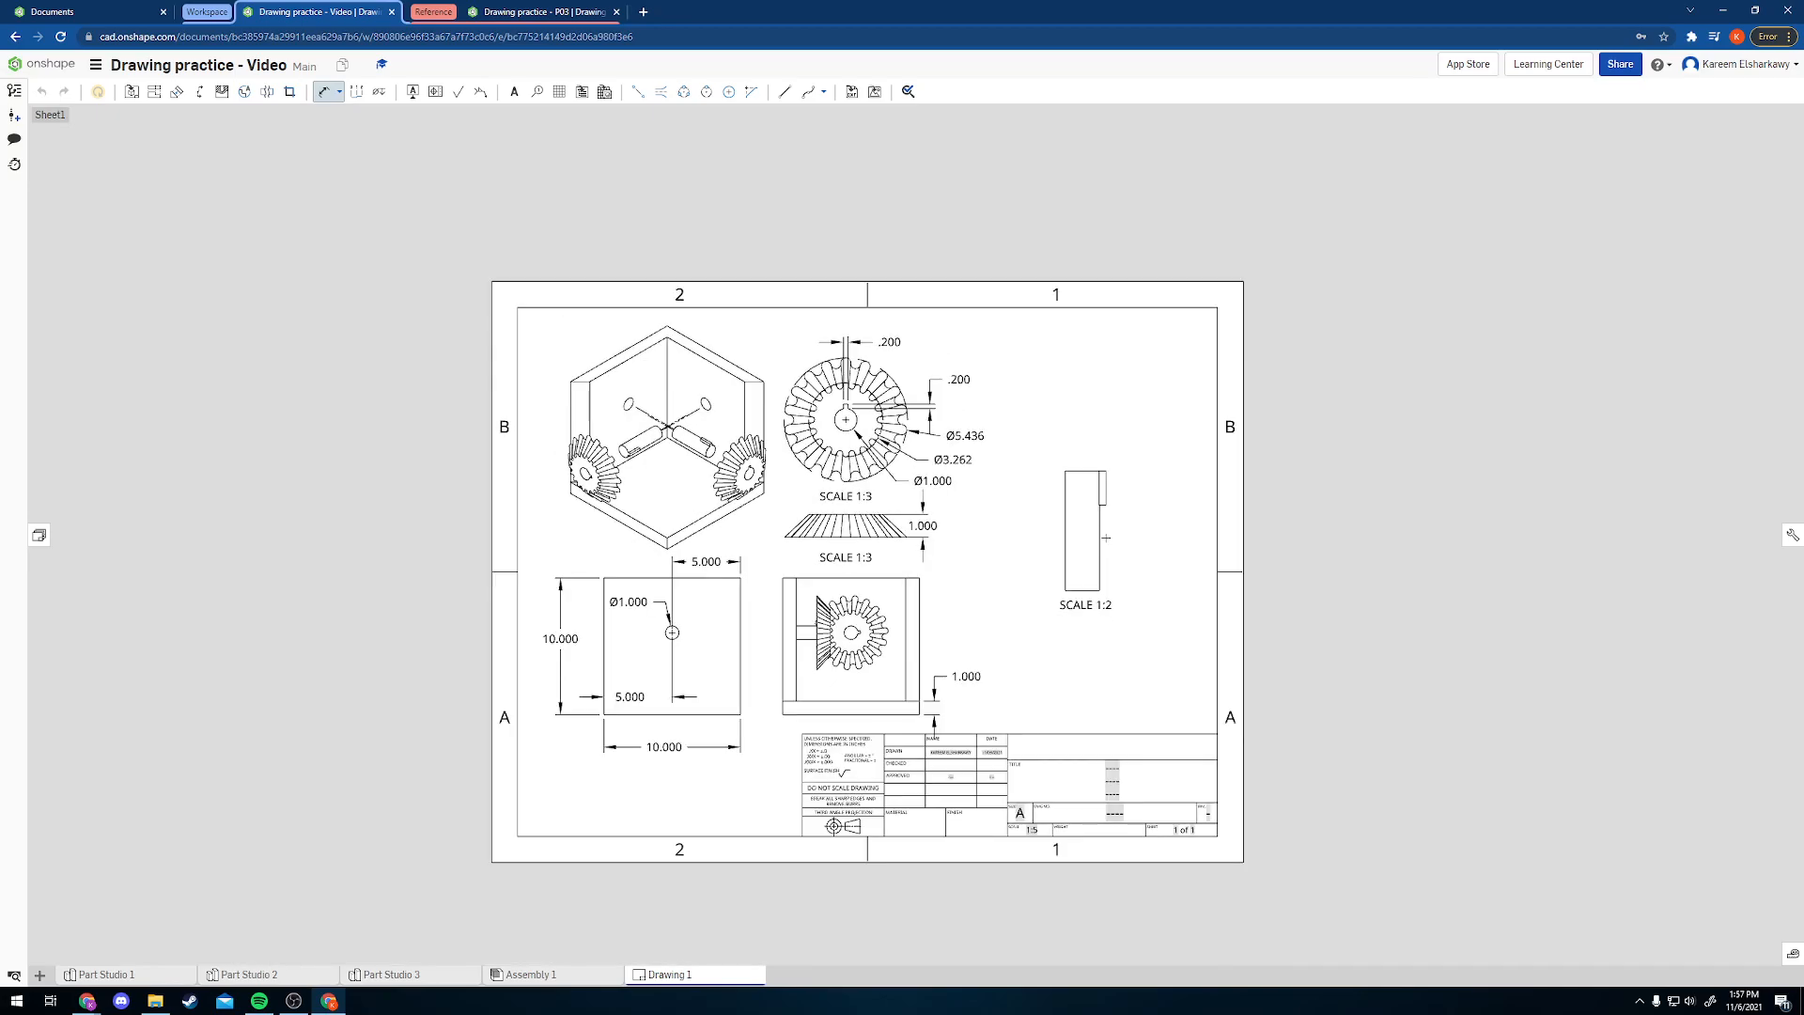
scroll(1081, 592, "up", 5)
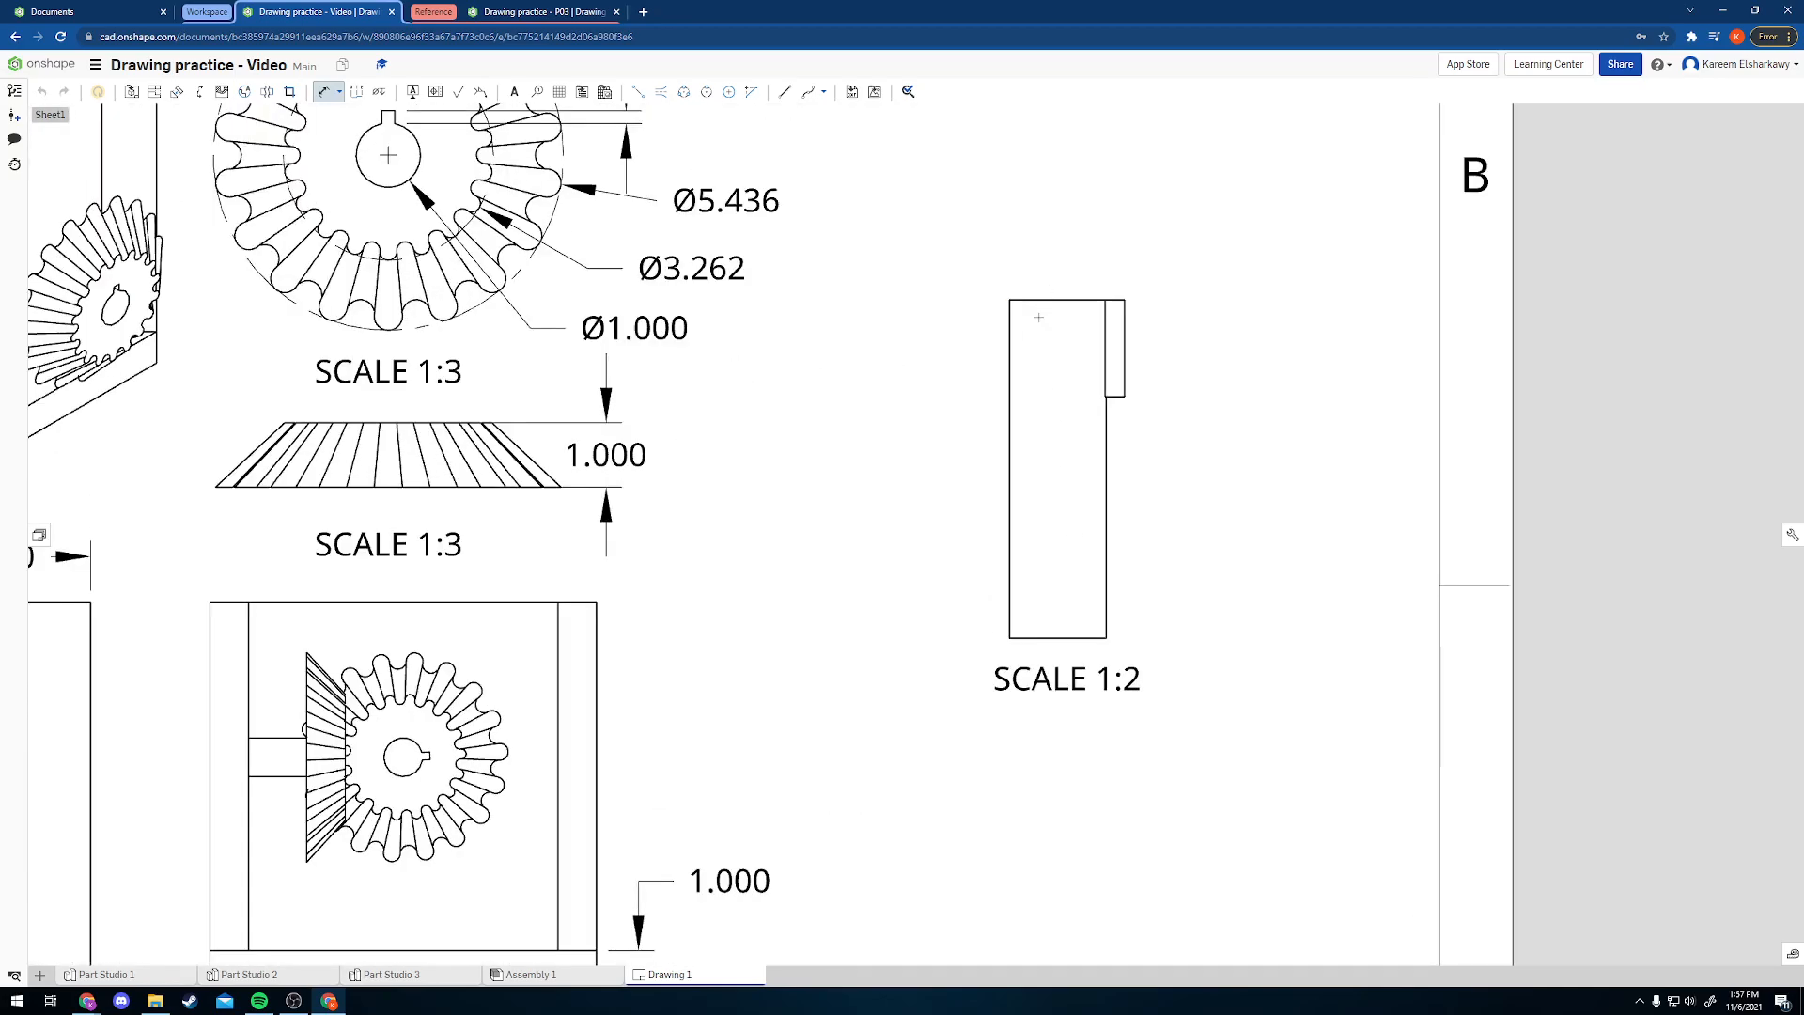
left_click(1041, 300)
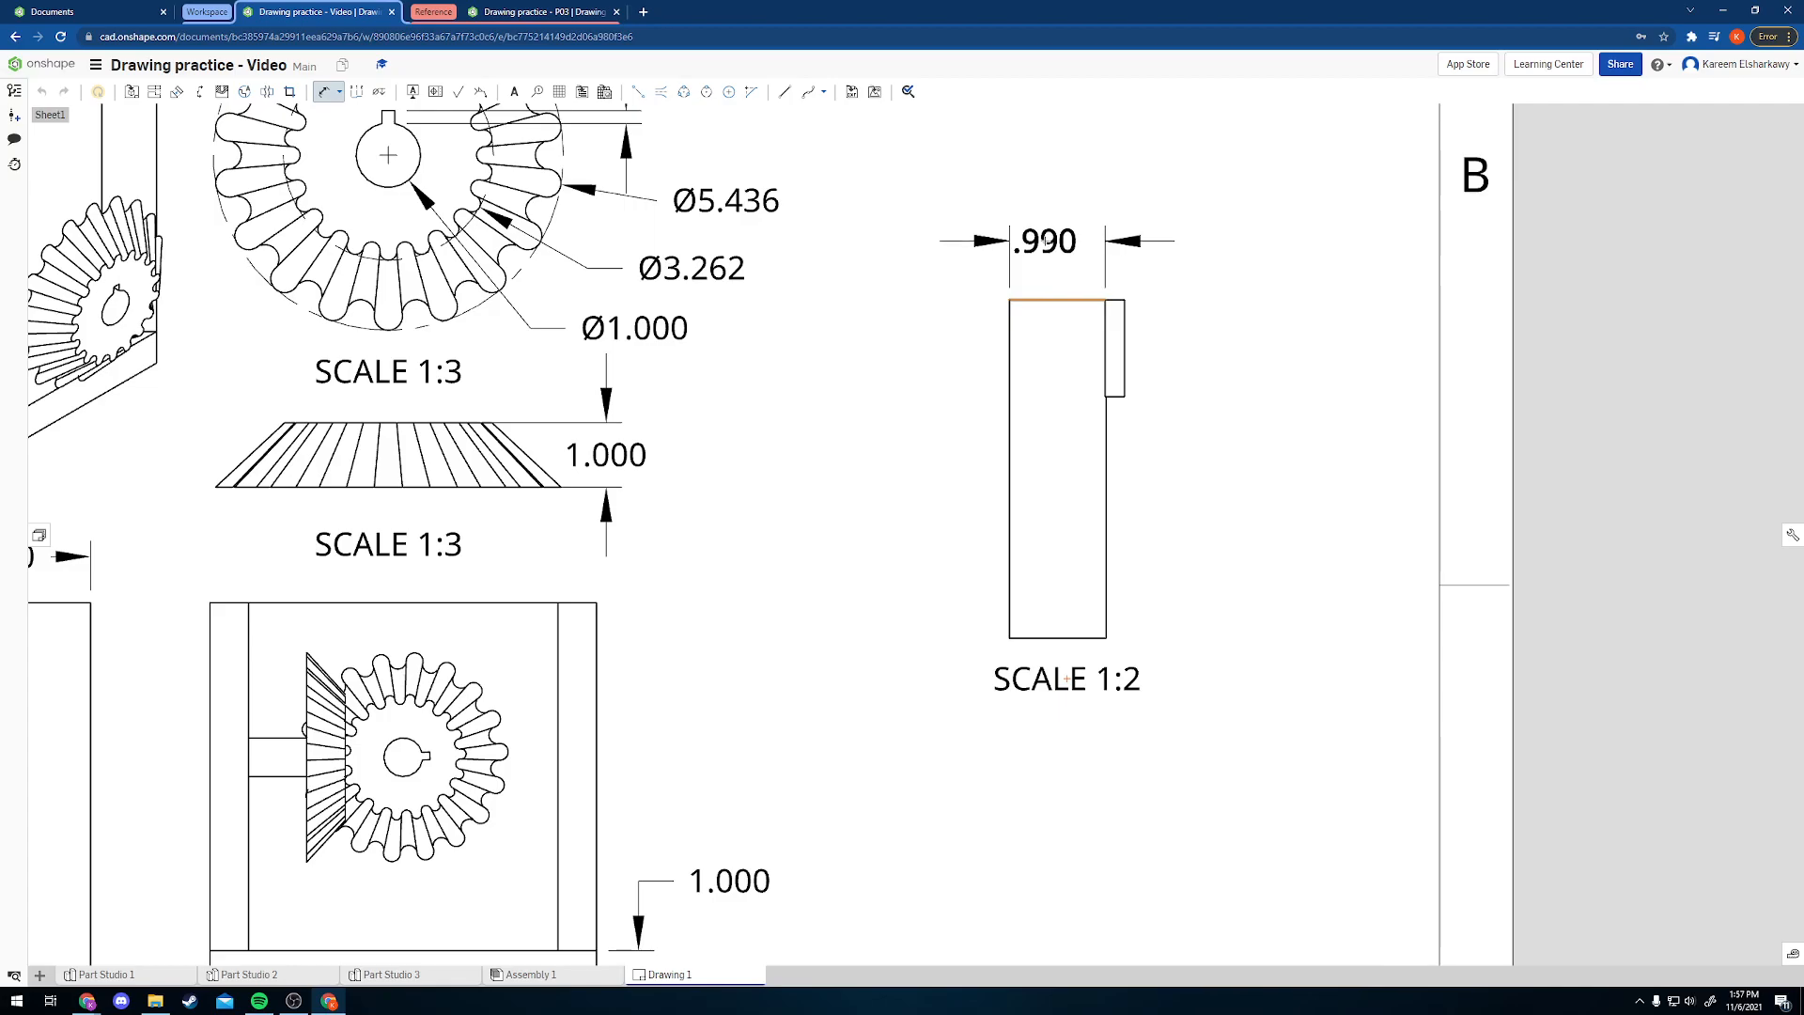
scroll(1053, 240, "down", 1)
key("Escape")
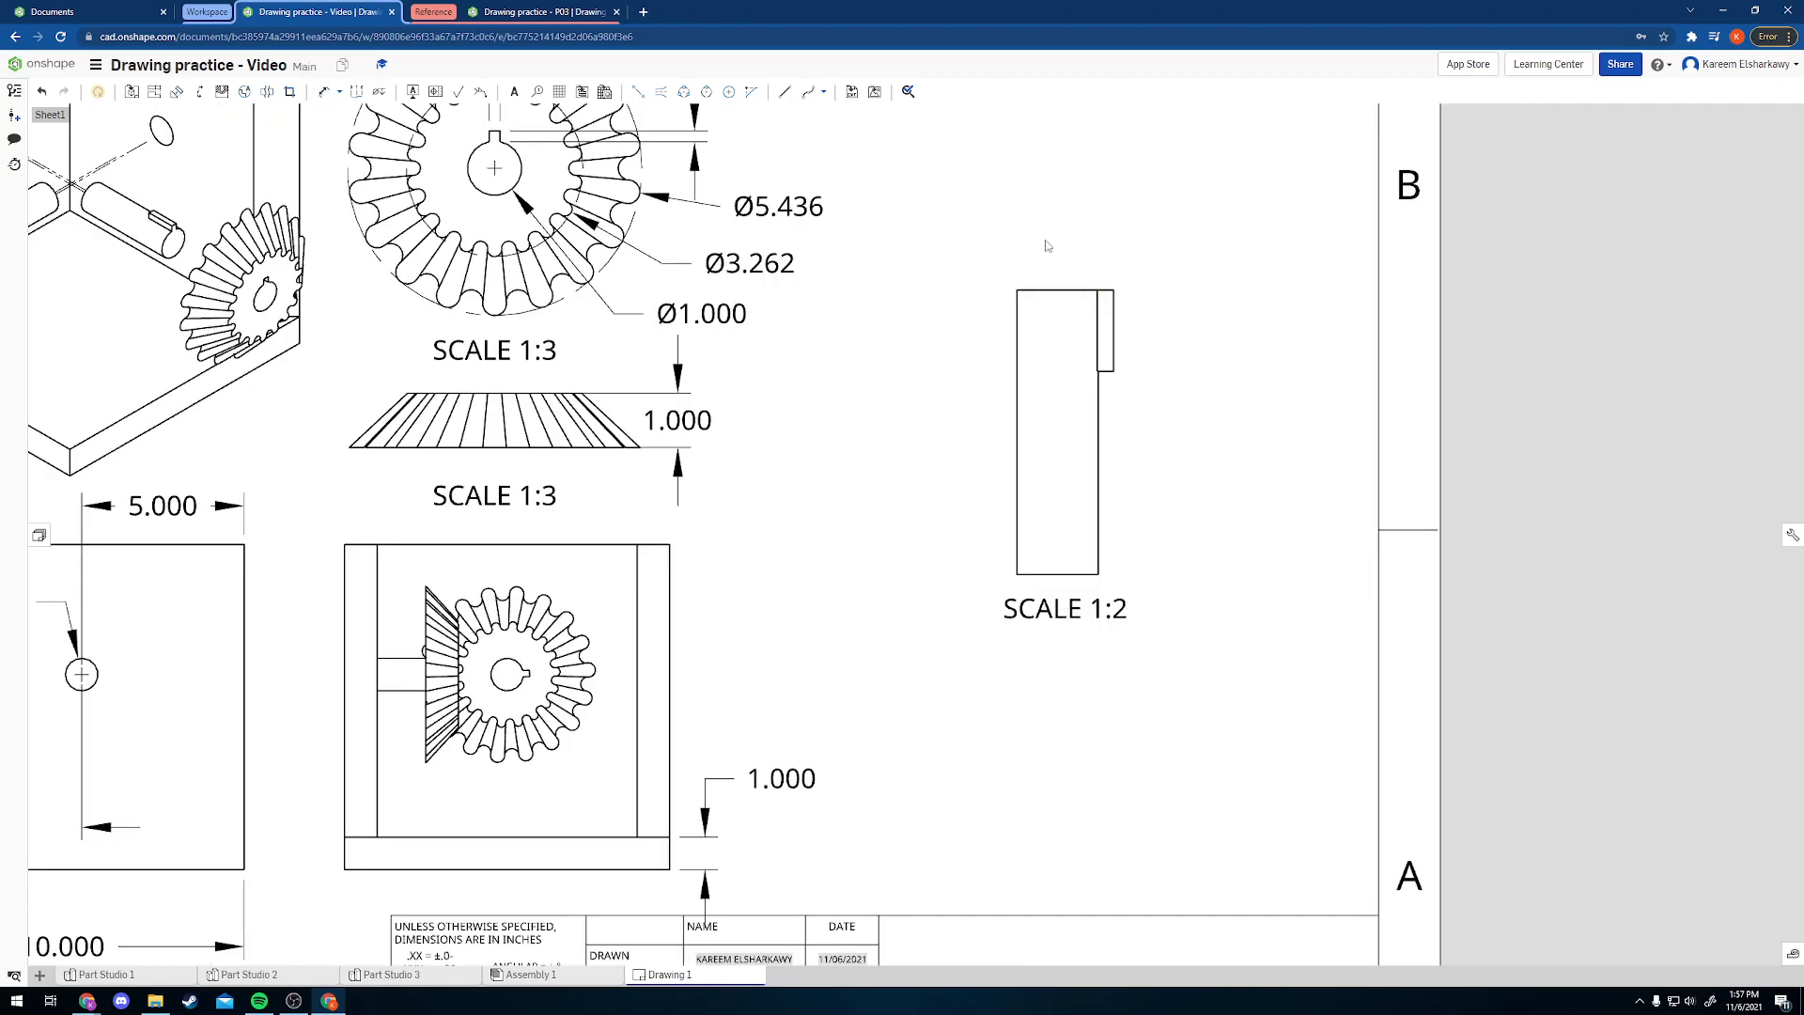
- Dimension the shaft's diameter between its two long sides, placing the text above and to the right of the shaft view
scroll(1118, 280, "up", 2)
scroll(1116, 287, "up", 9)
scroll(1080, 646, "down", 2)
middle_click_drag(1079, 620, 1079, 424)
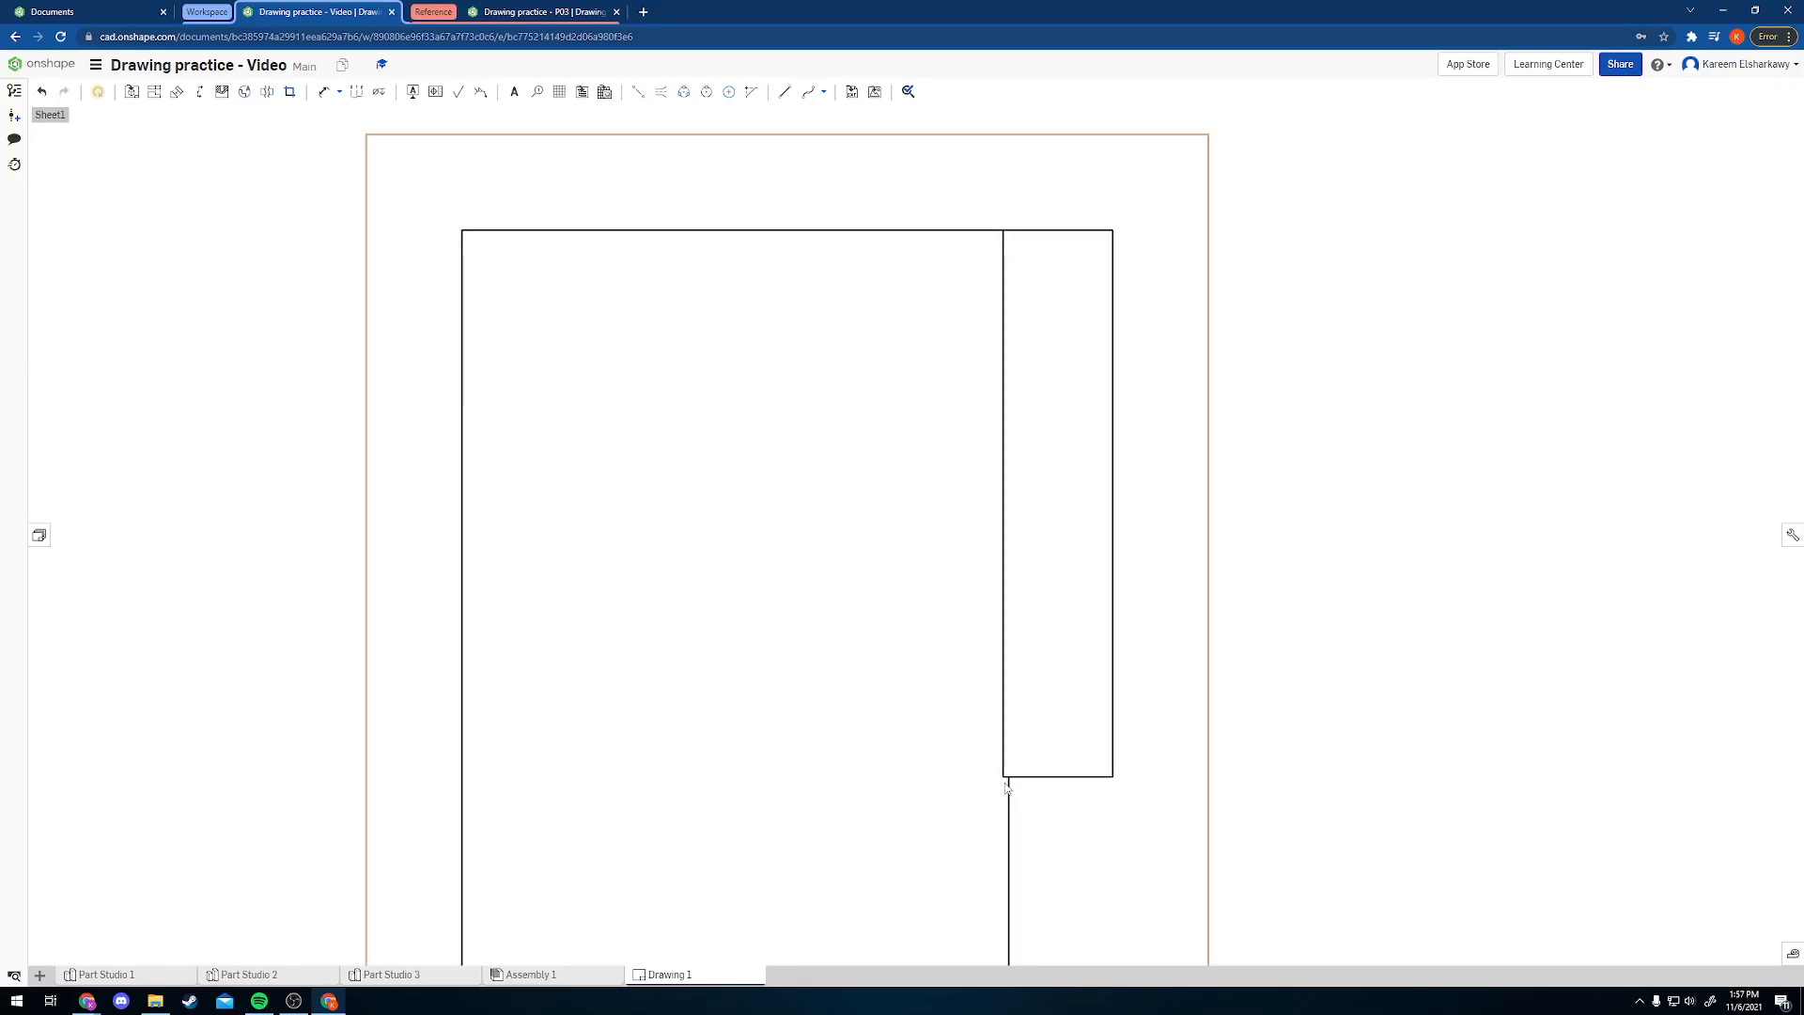
scroll(1008, 780, "down", 8)
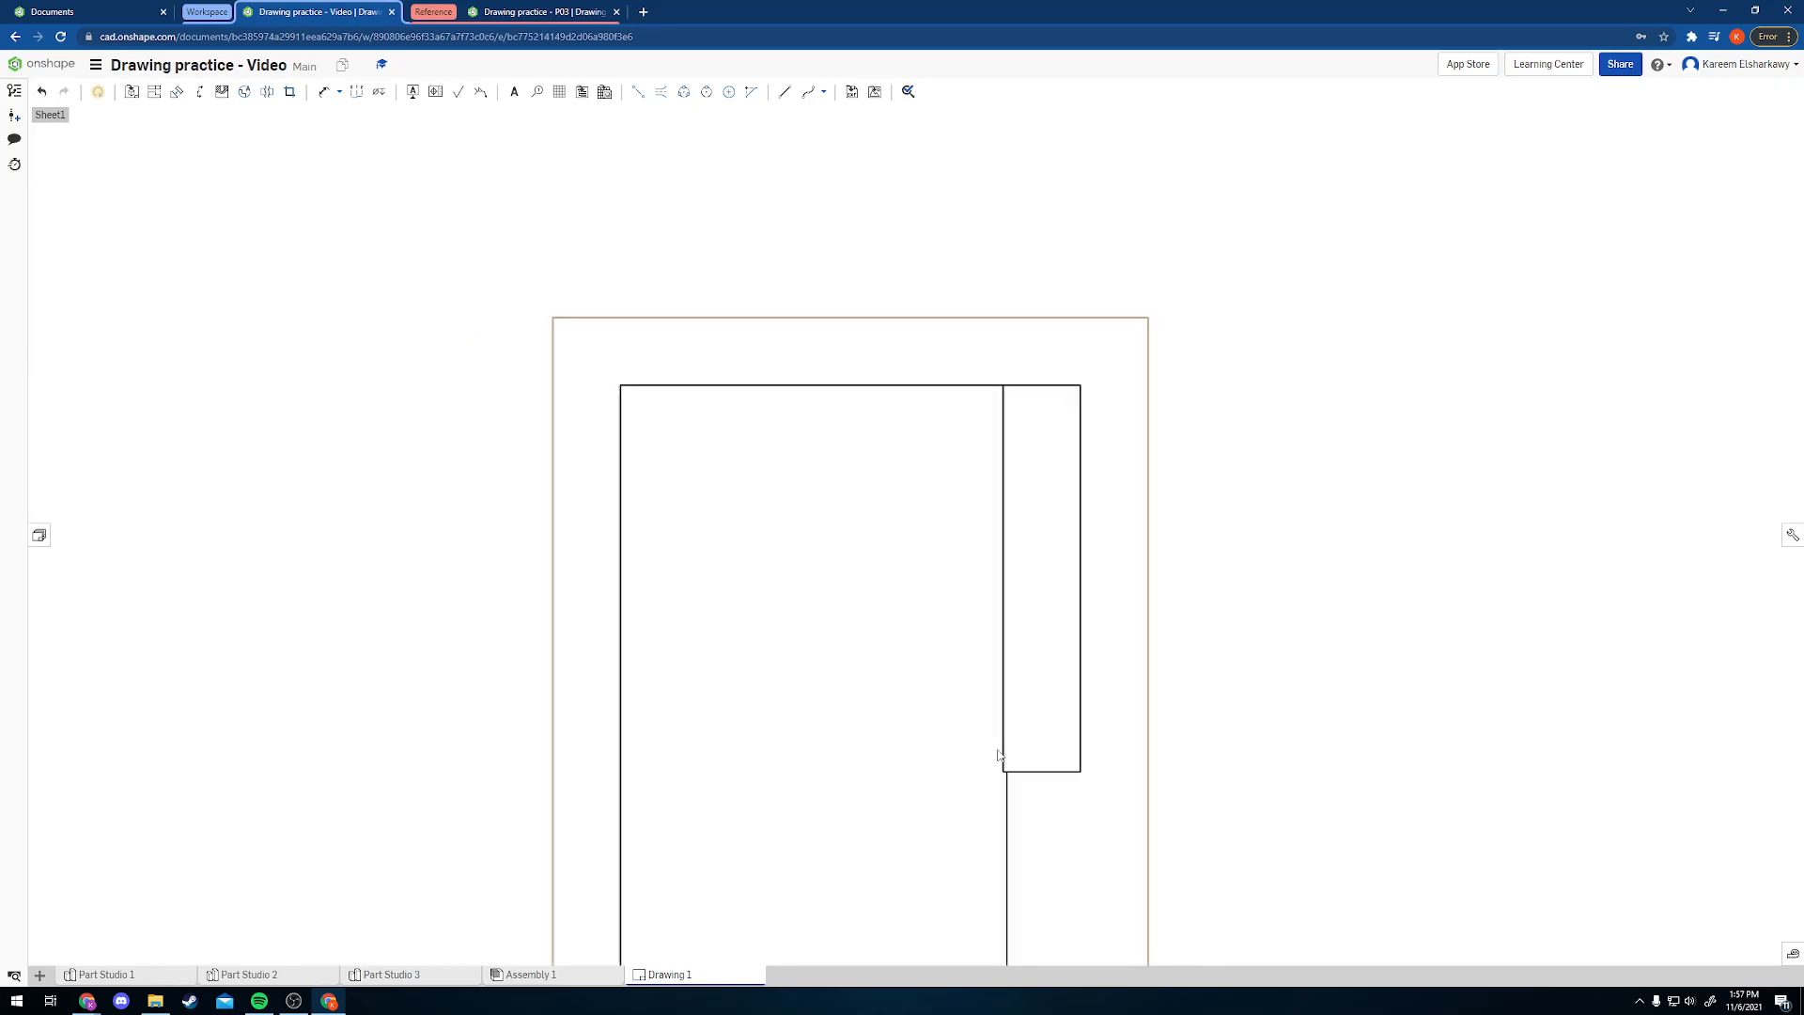
left_click(324, 91)
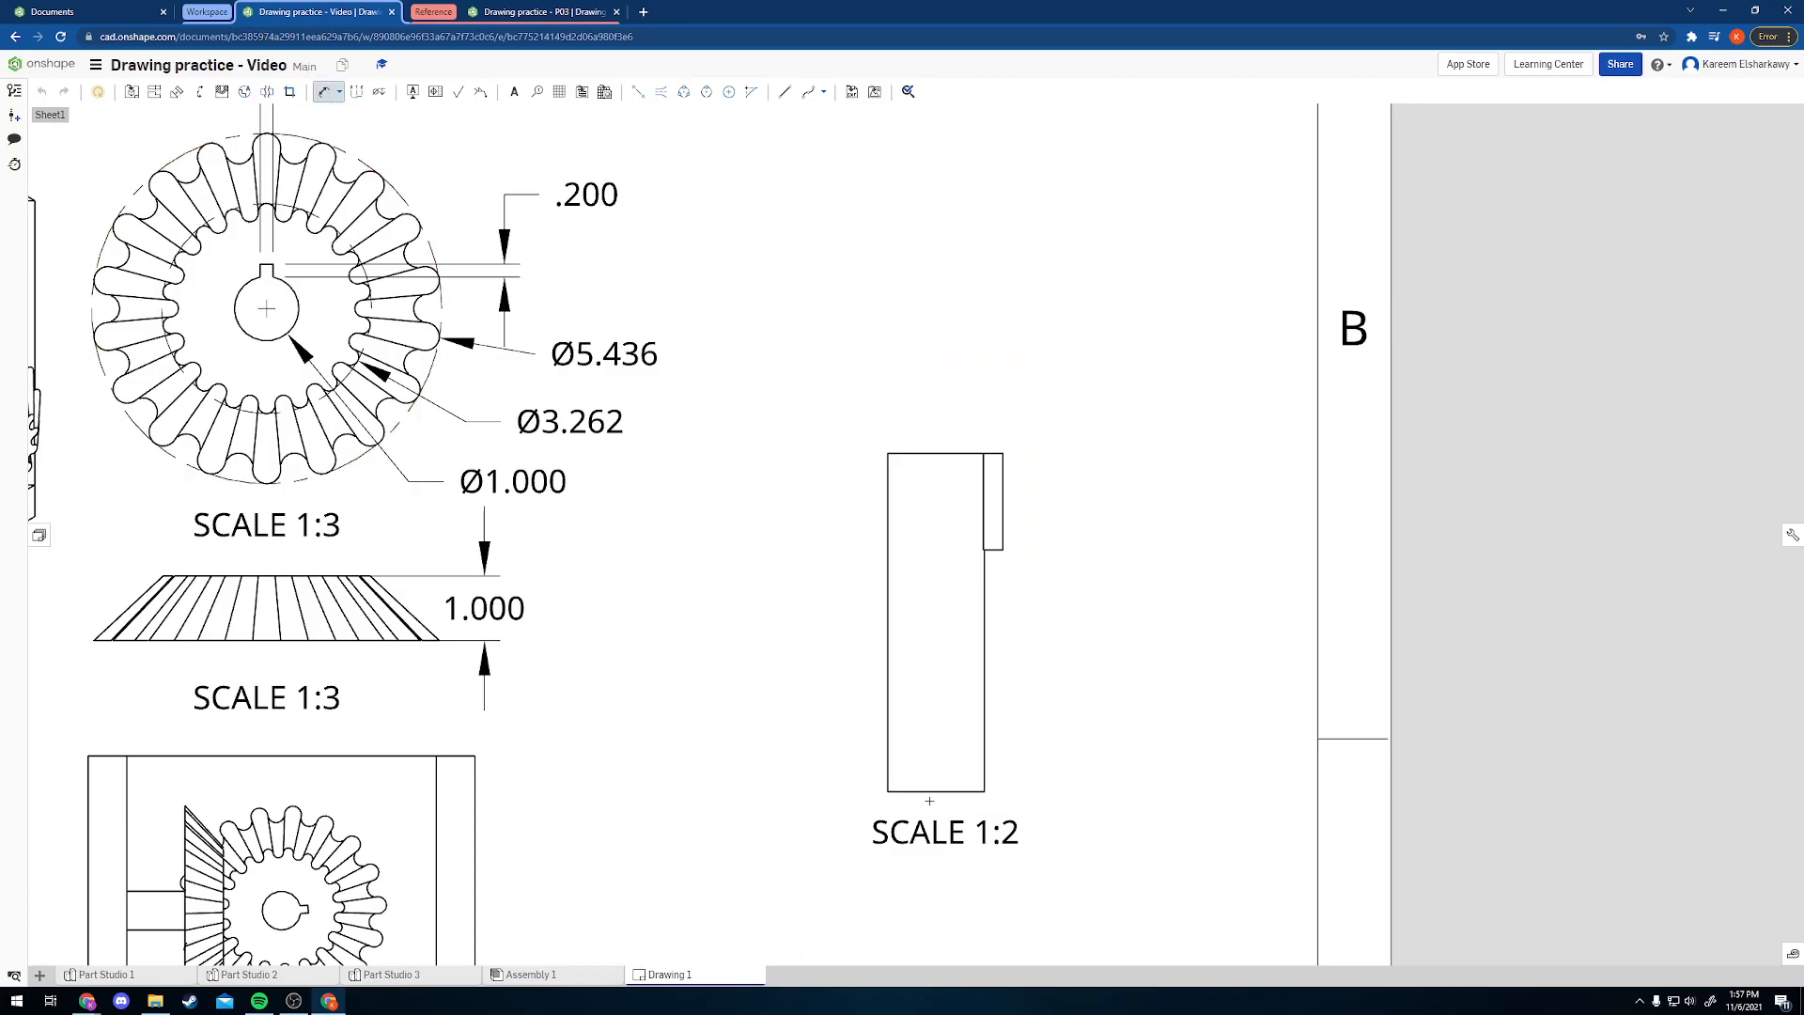
left_click(888, 739)
left_click(984, 686)
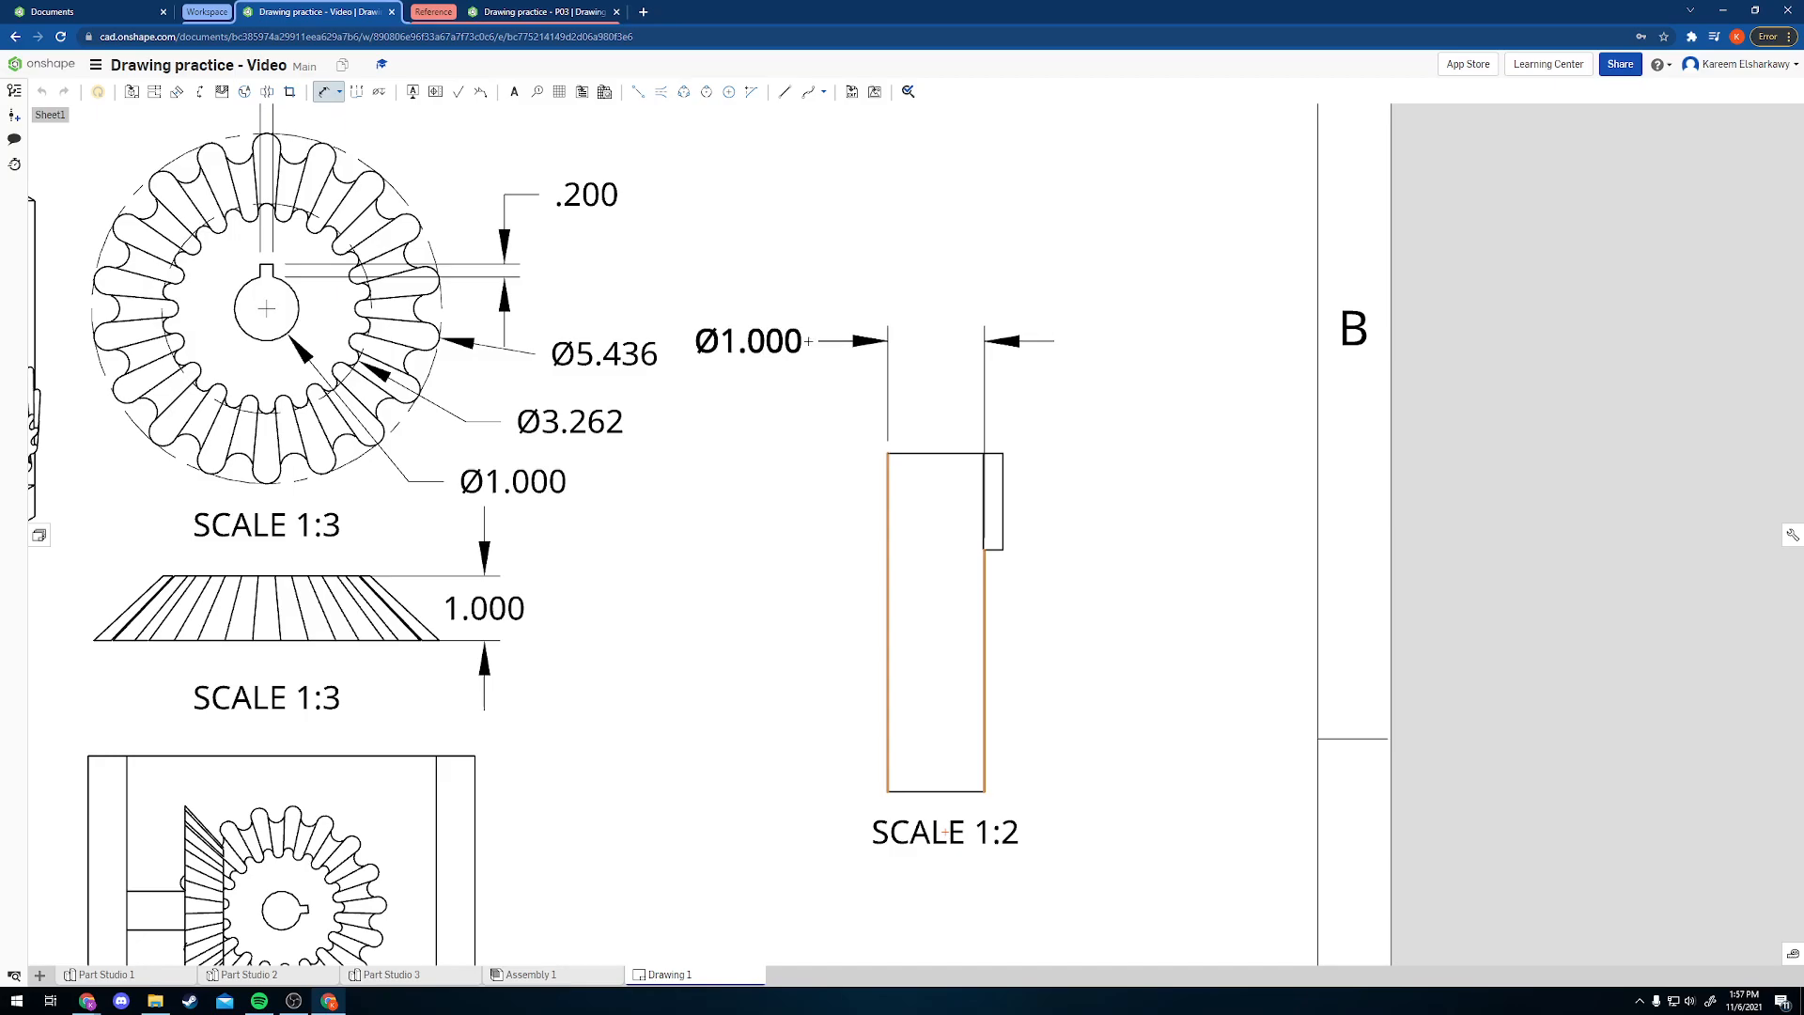
left_click(808, 355)
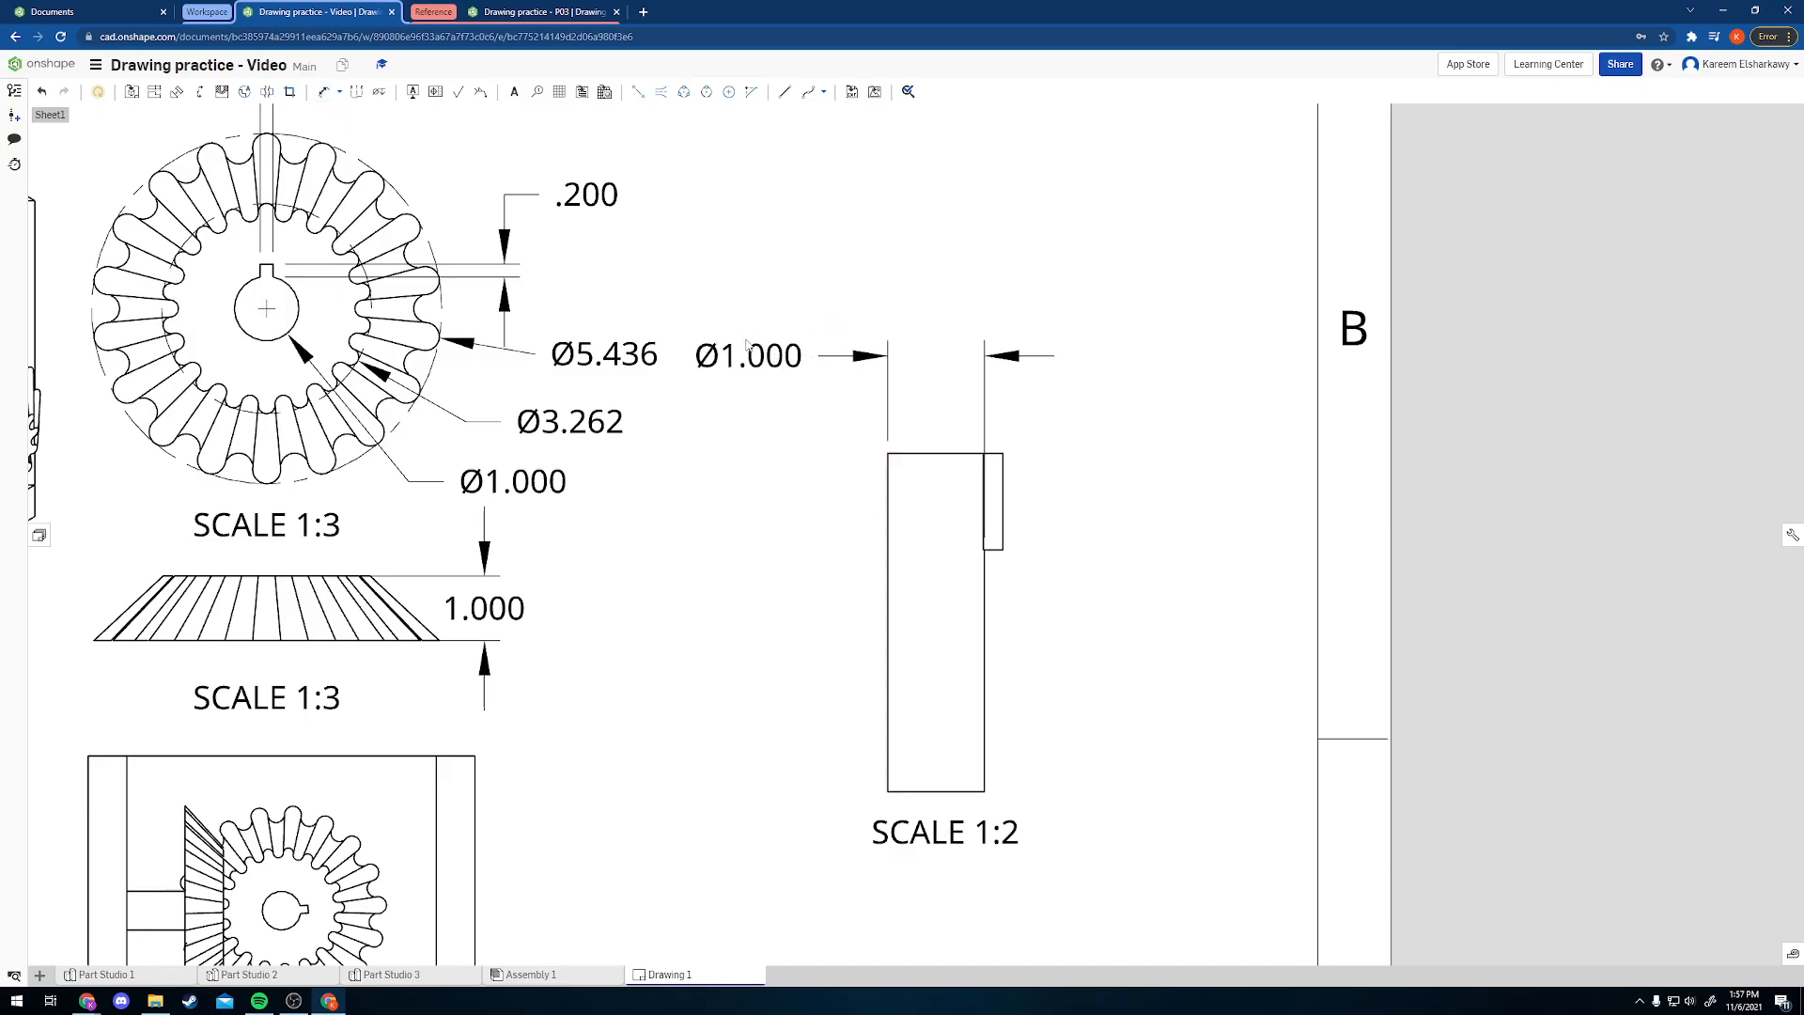
left_click_drag(752, 357, 1154, 376)
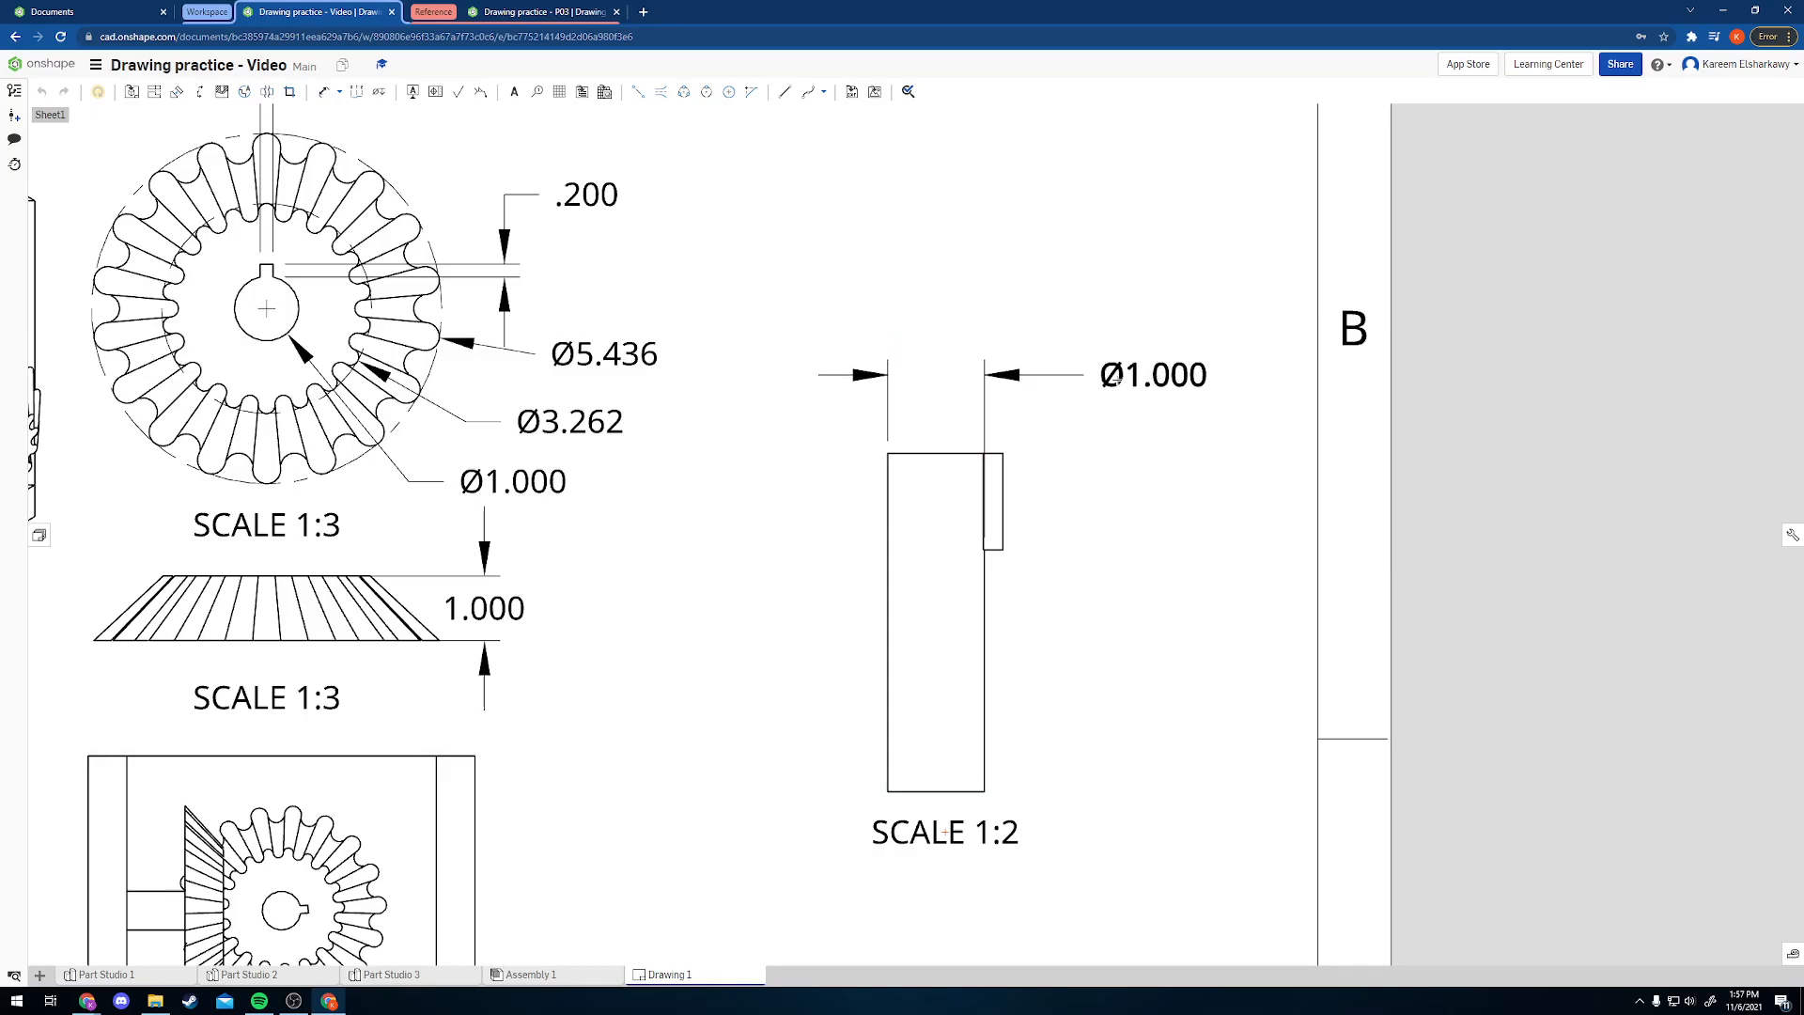
- Dimension the shaft's full length between its two end edges, placing the text to the left of the shaft view
left_click(321, 91)
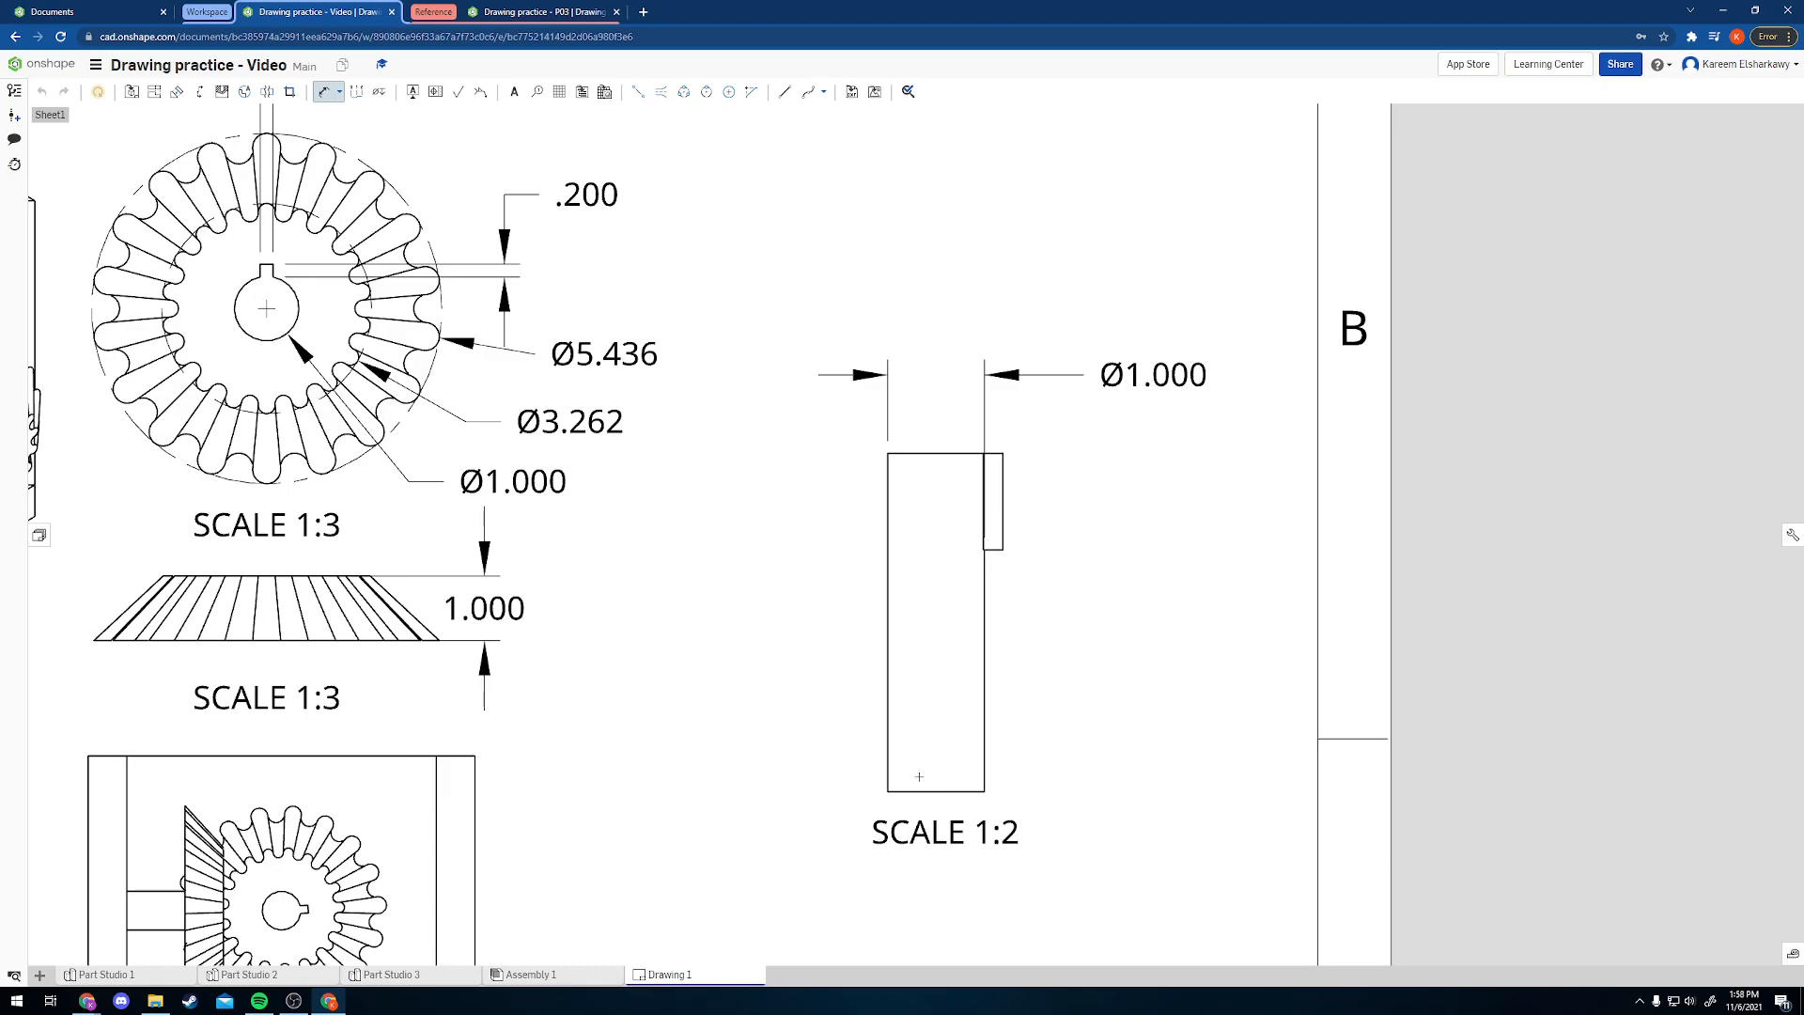
left_click(919, 790)
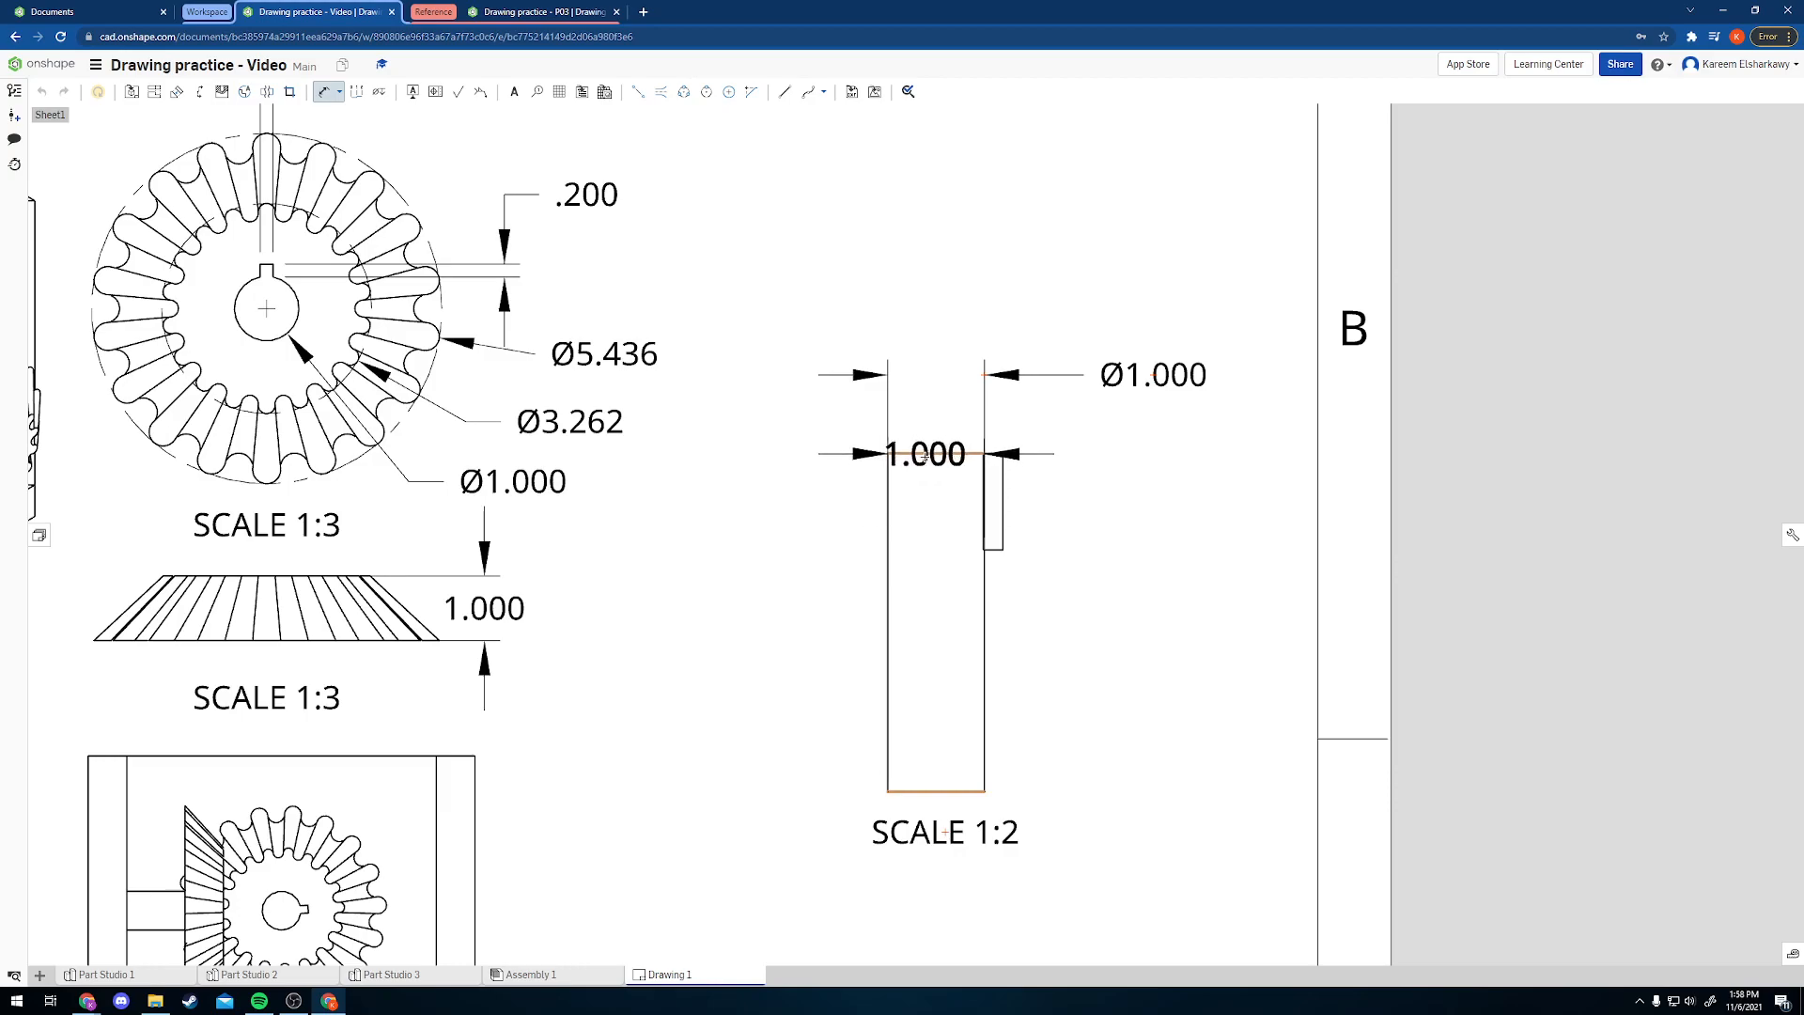
left_click(929, 453)
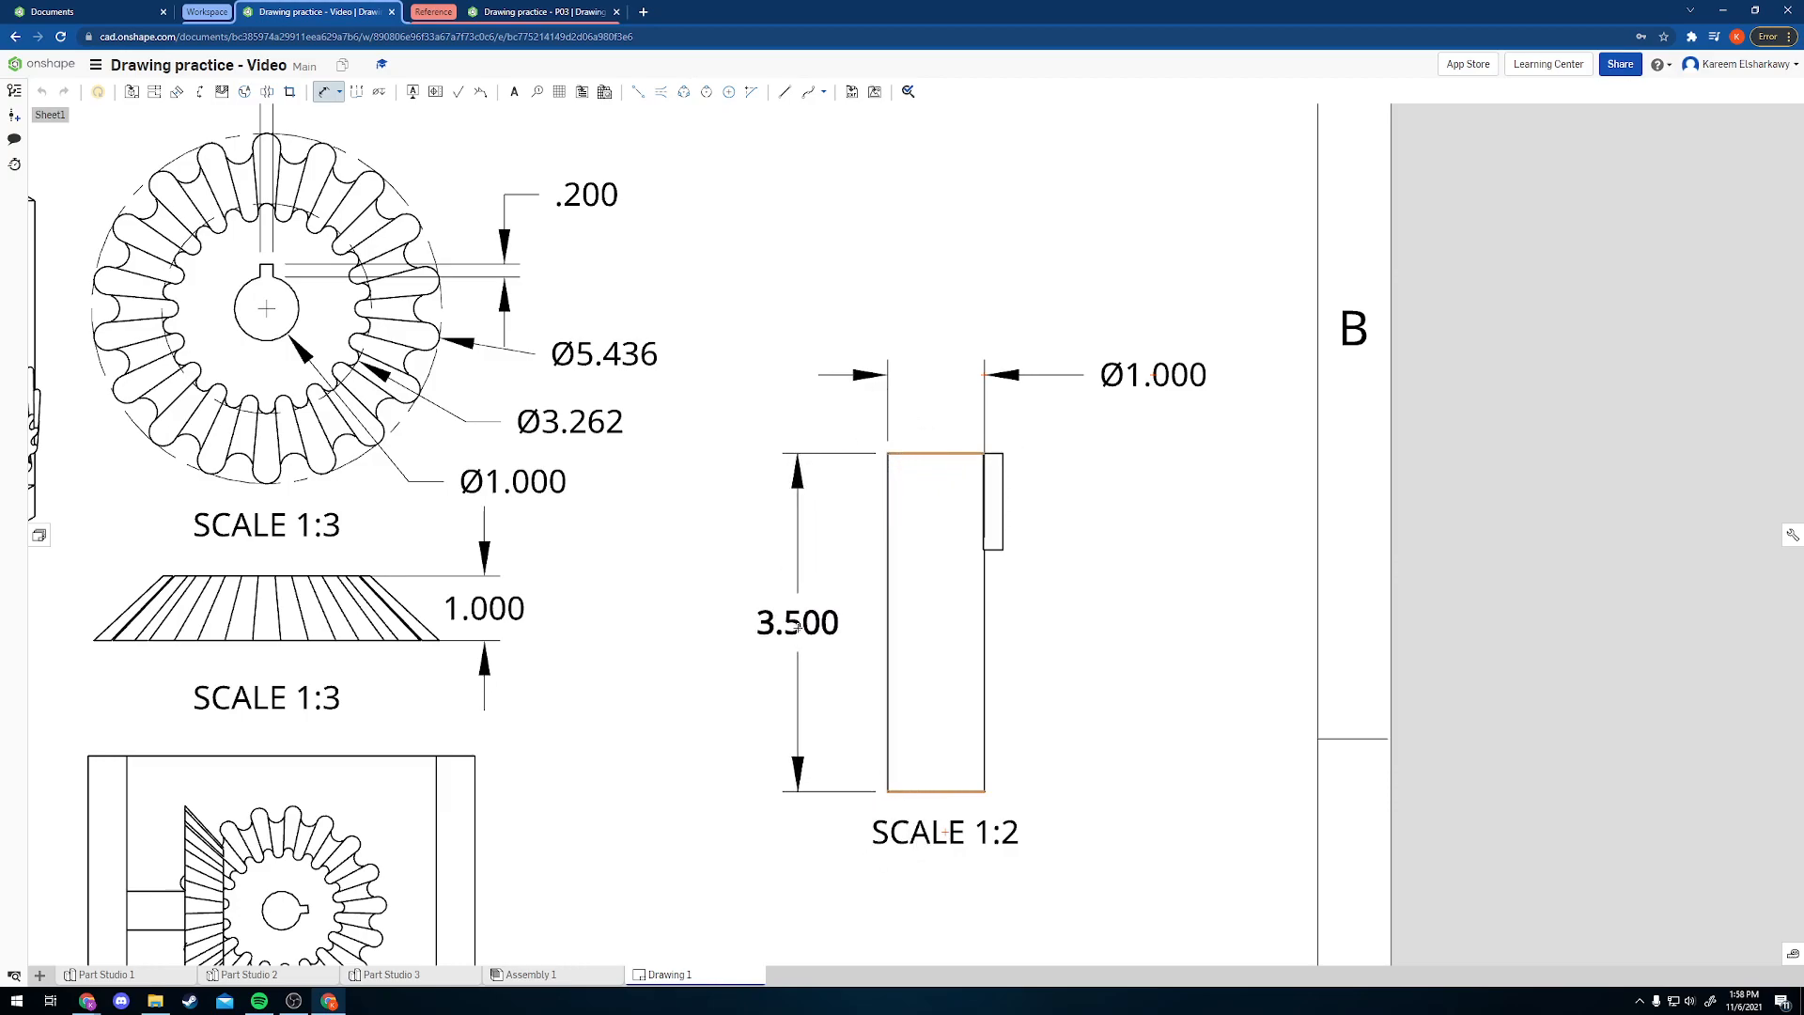
left_click(797, 627)
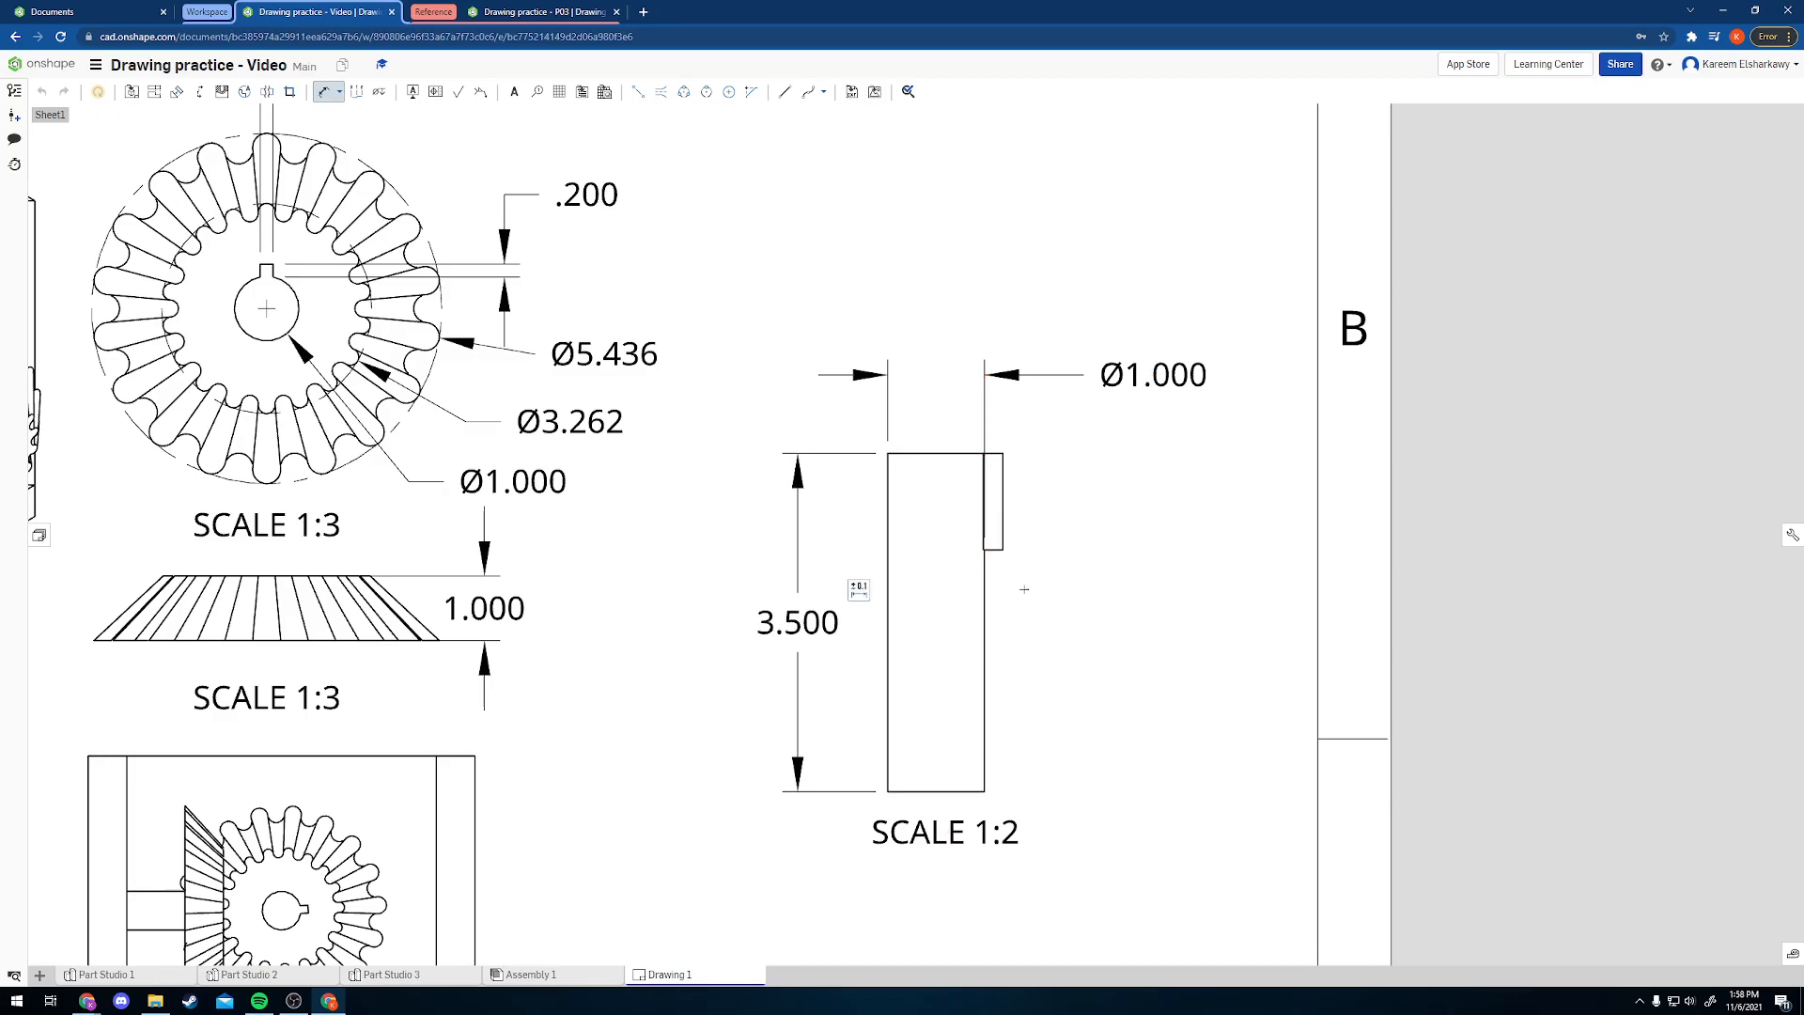
- Dimension the length of the key along its outer edge, placing the text to the right of the shaft view
scroll(1019, 630, "up", 5)
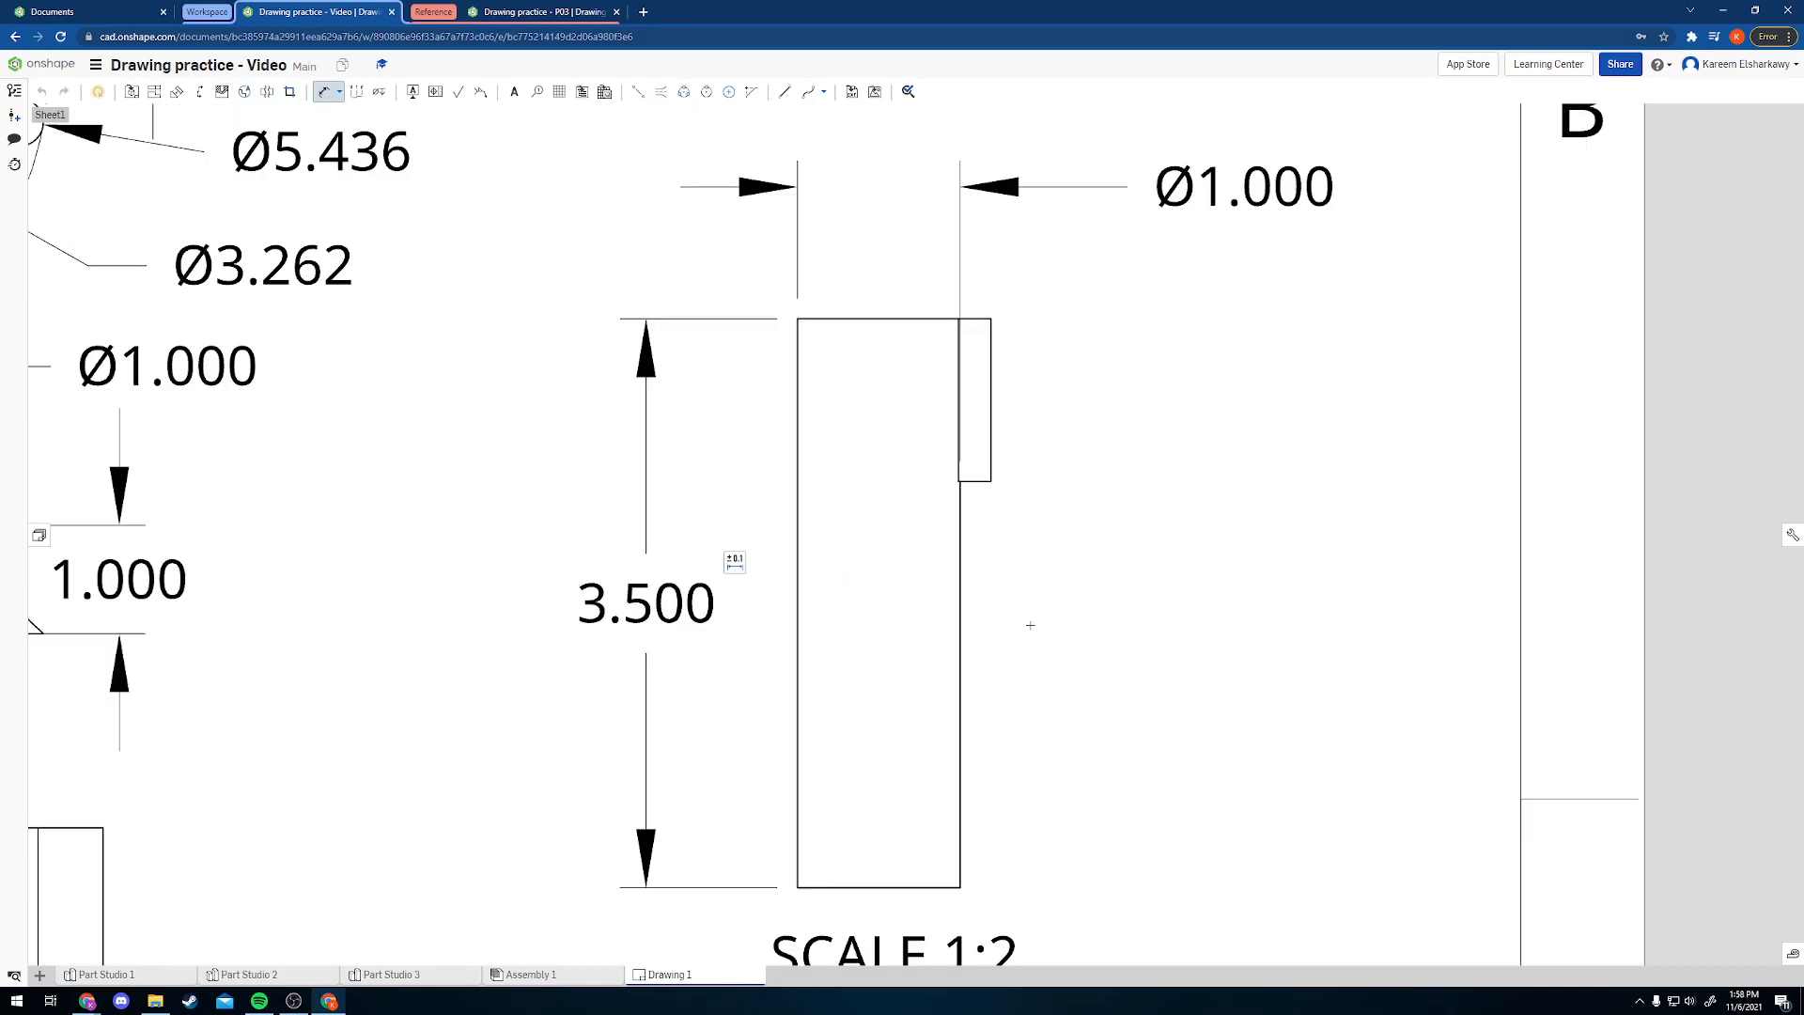
left_click(991, 413)
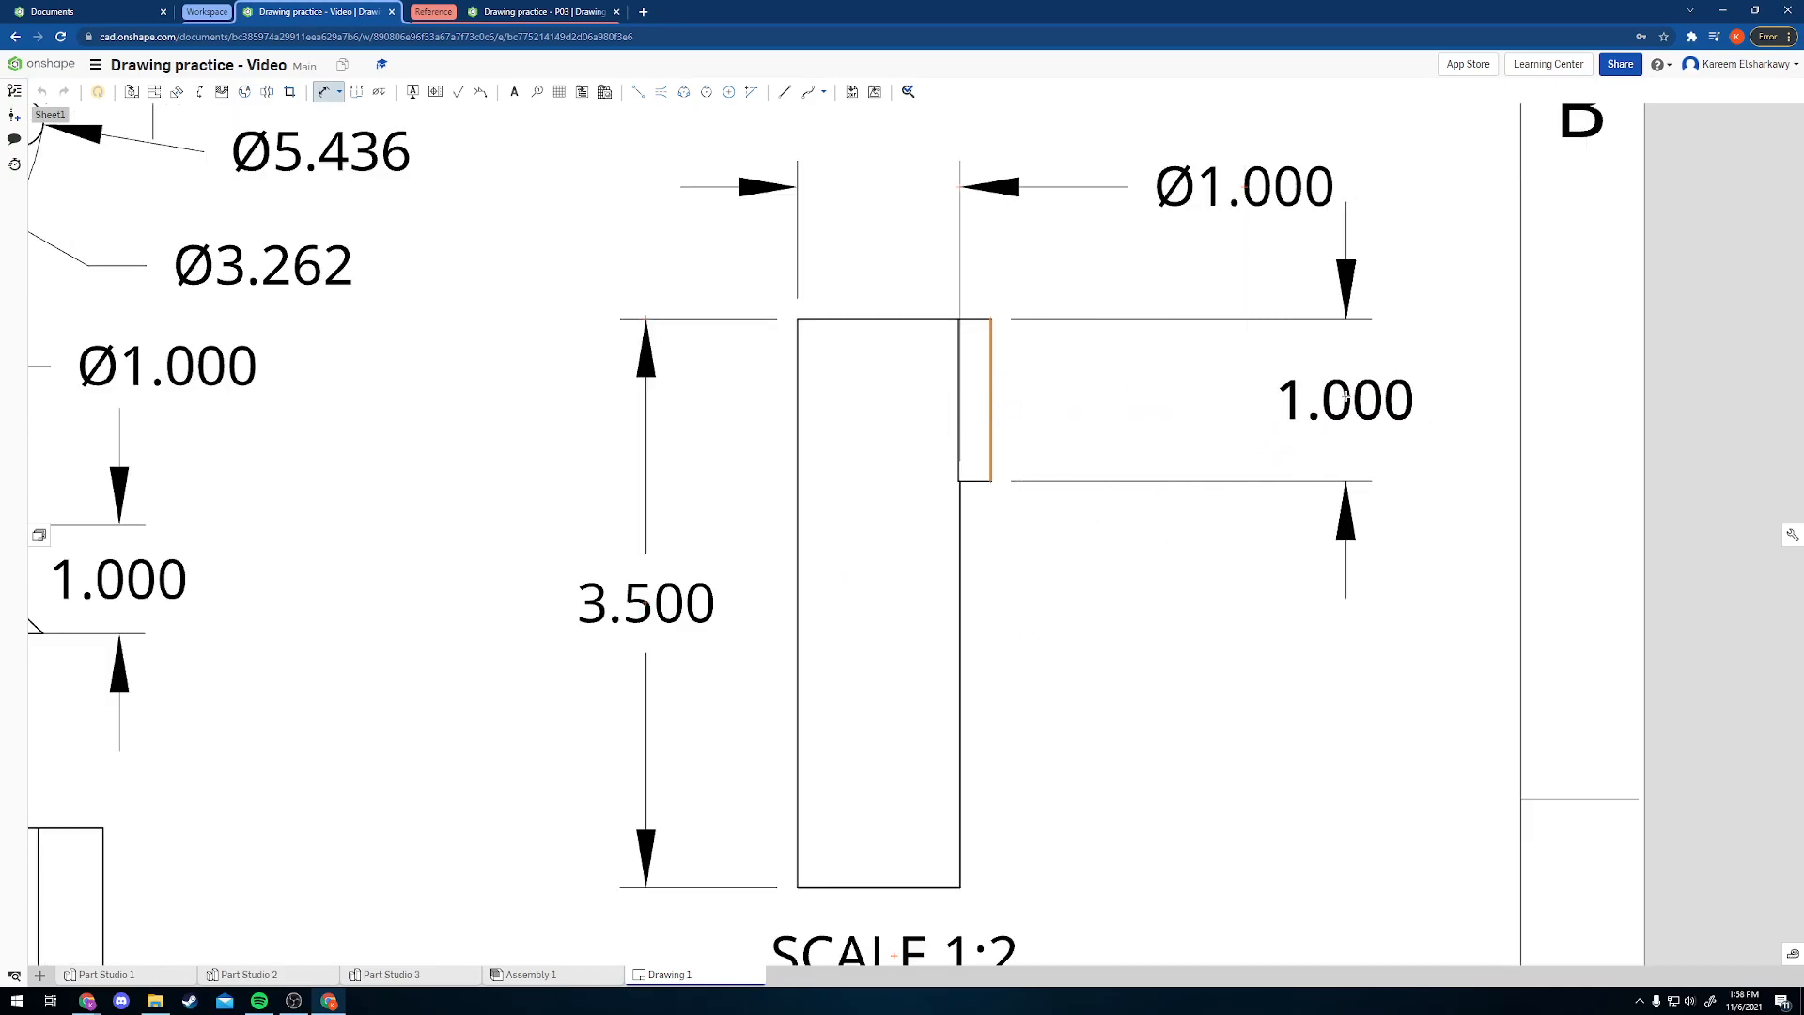
left_click(1345, 397)
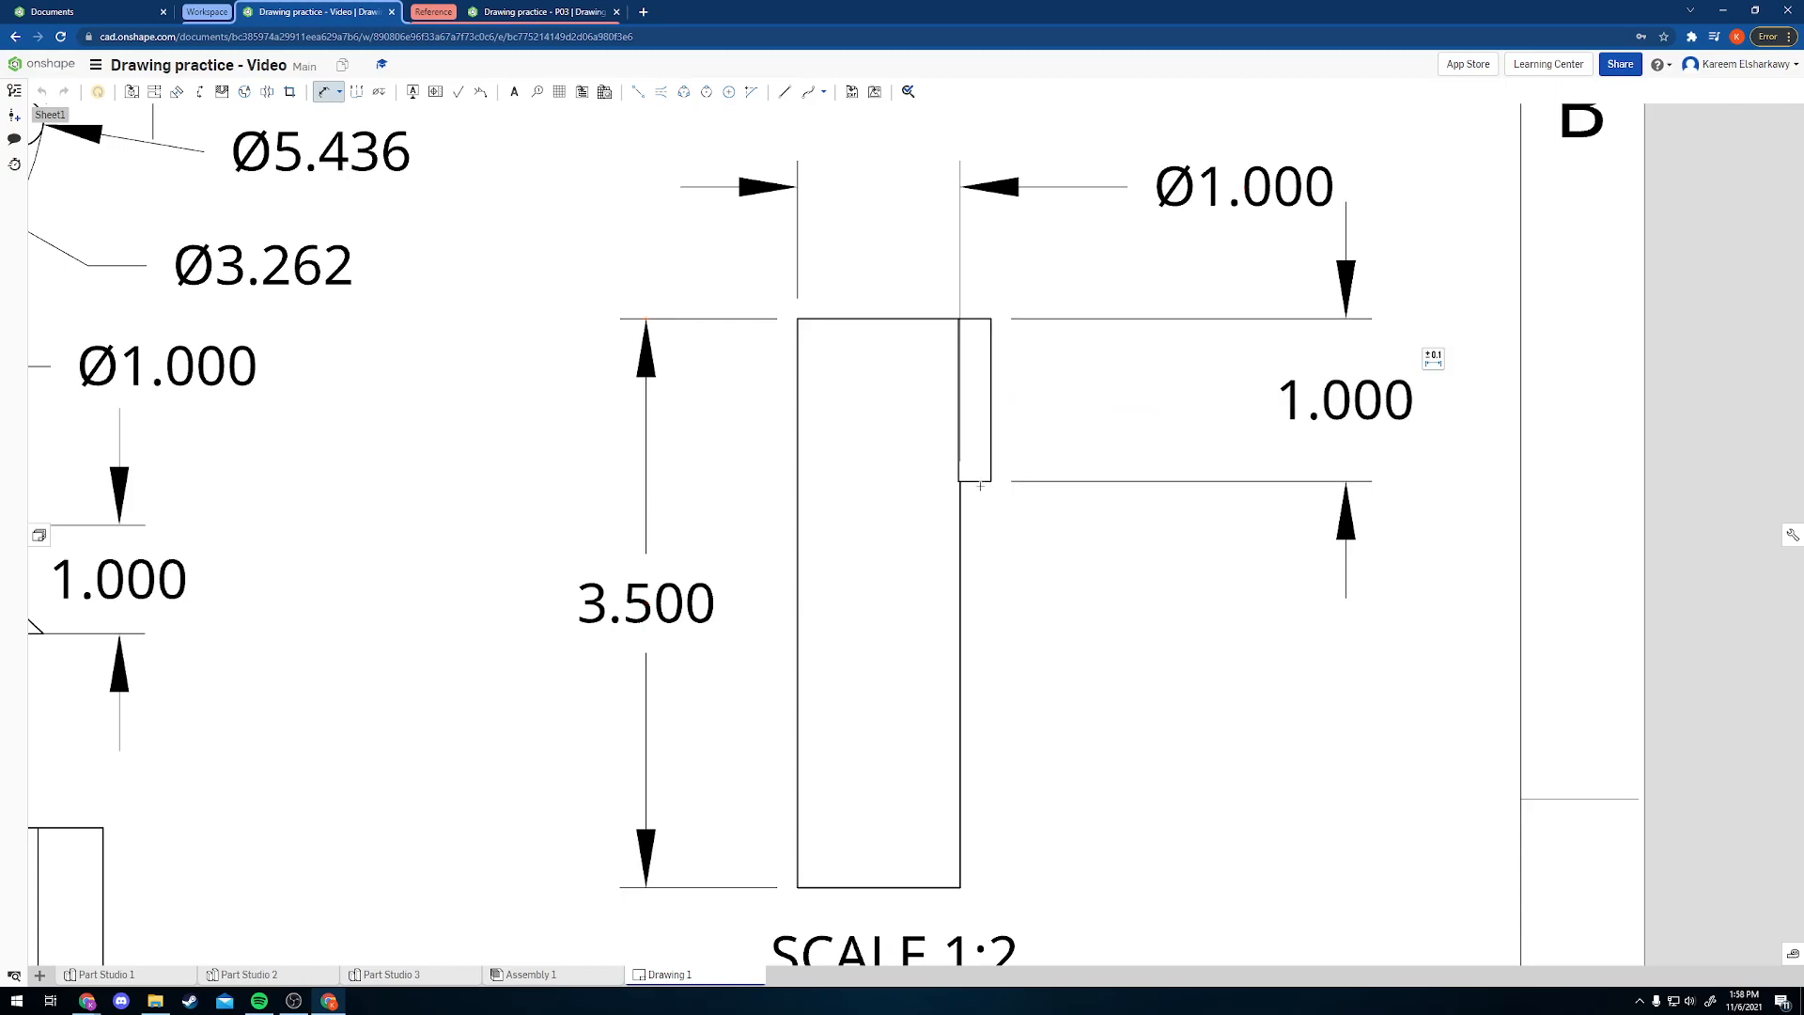
- Dimension the key's short end edge for its protrusion from the shaft, placing the text below the key and right of the shaft
scroll(1016, 451, "down", 1)
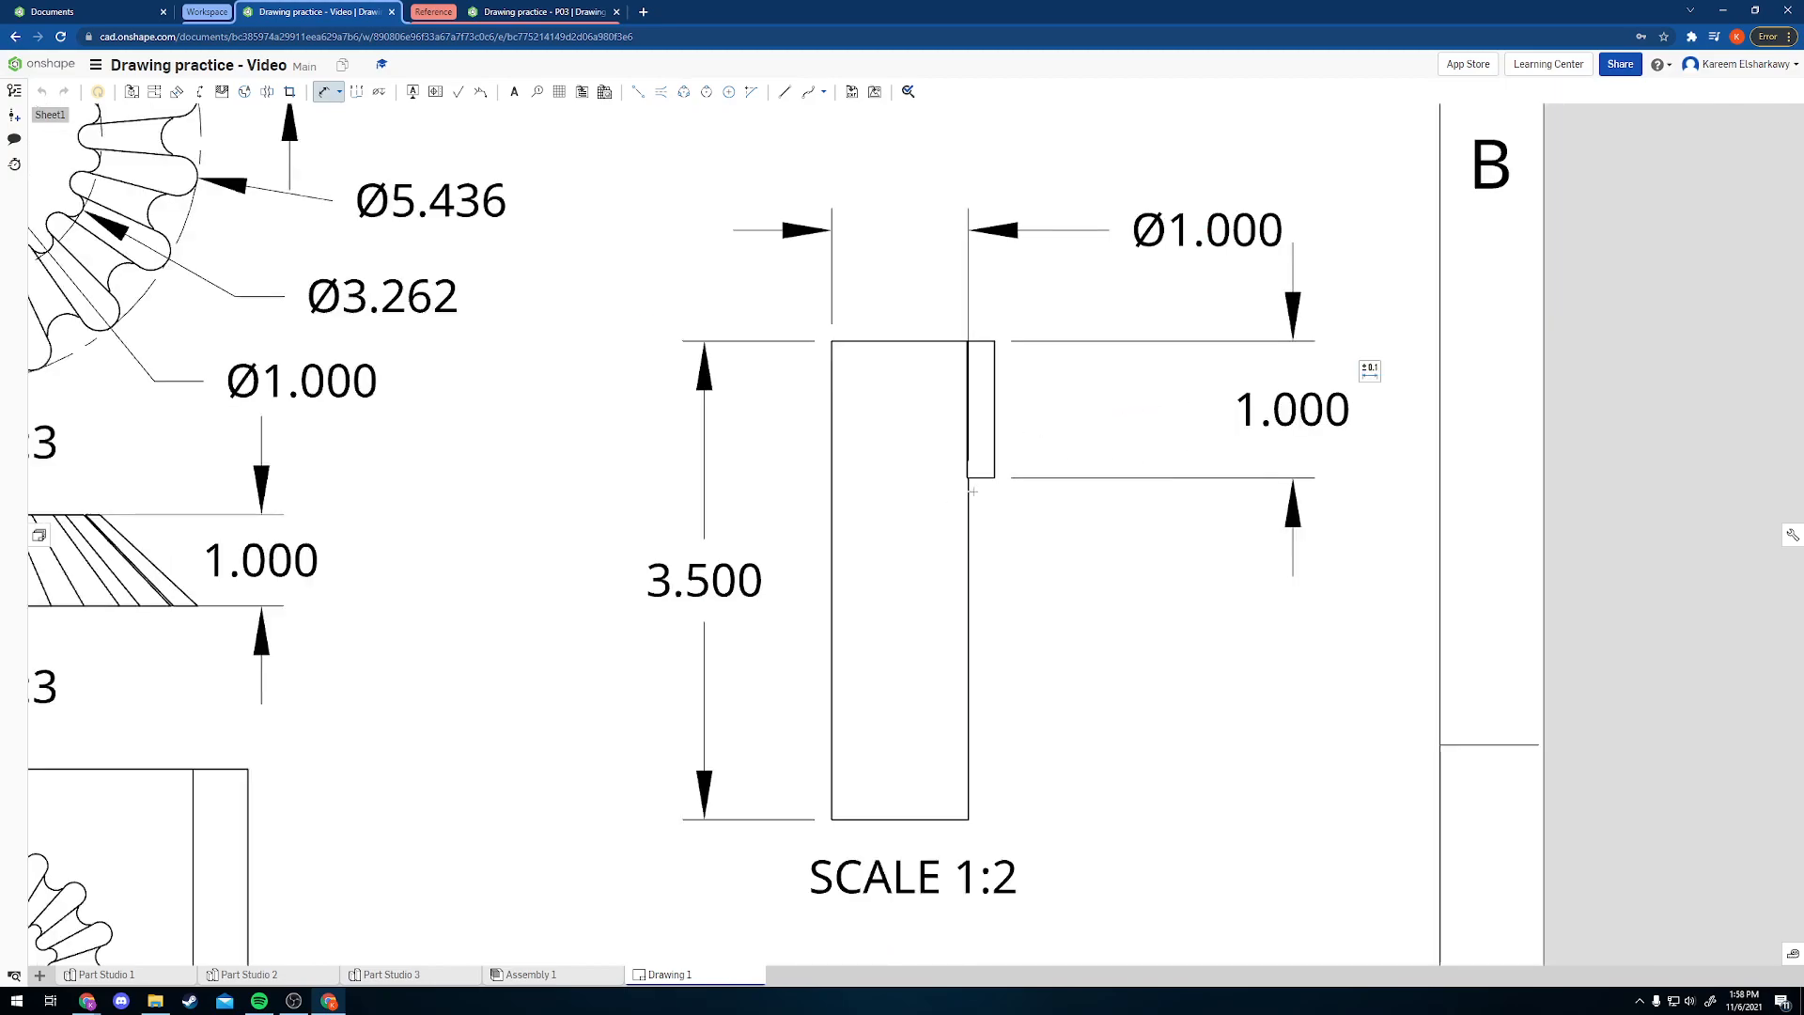
scroll(981, 482, "up", 2)
left_click(977, 480)
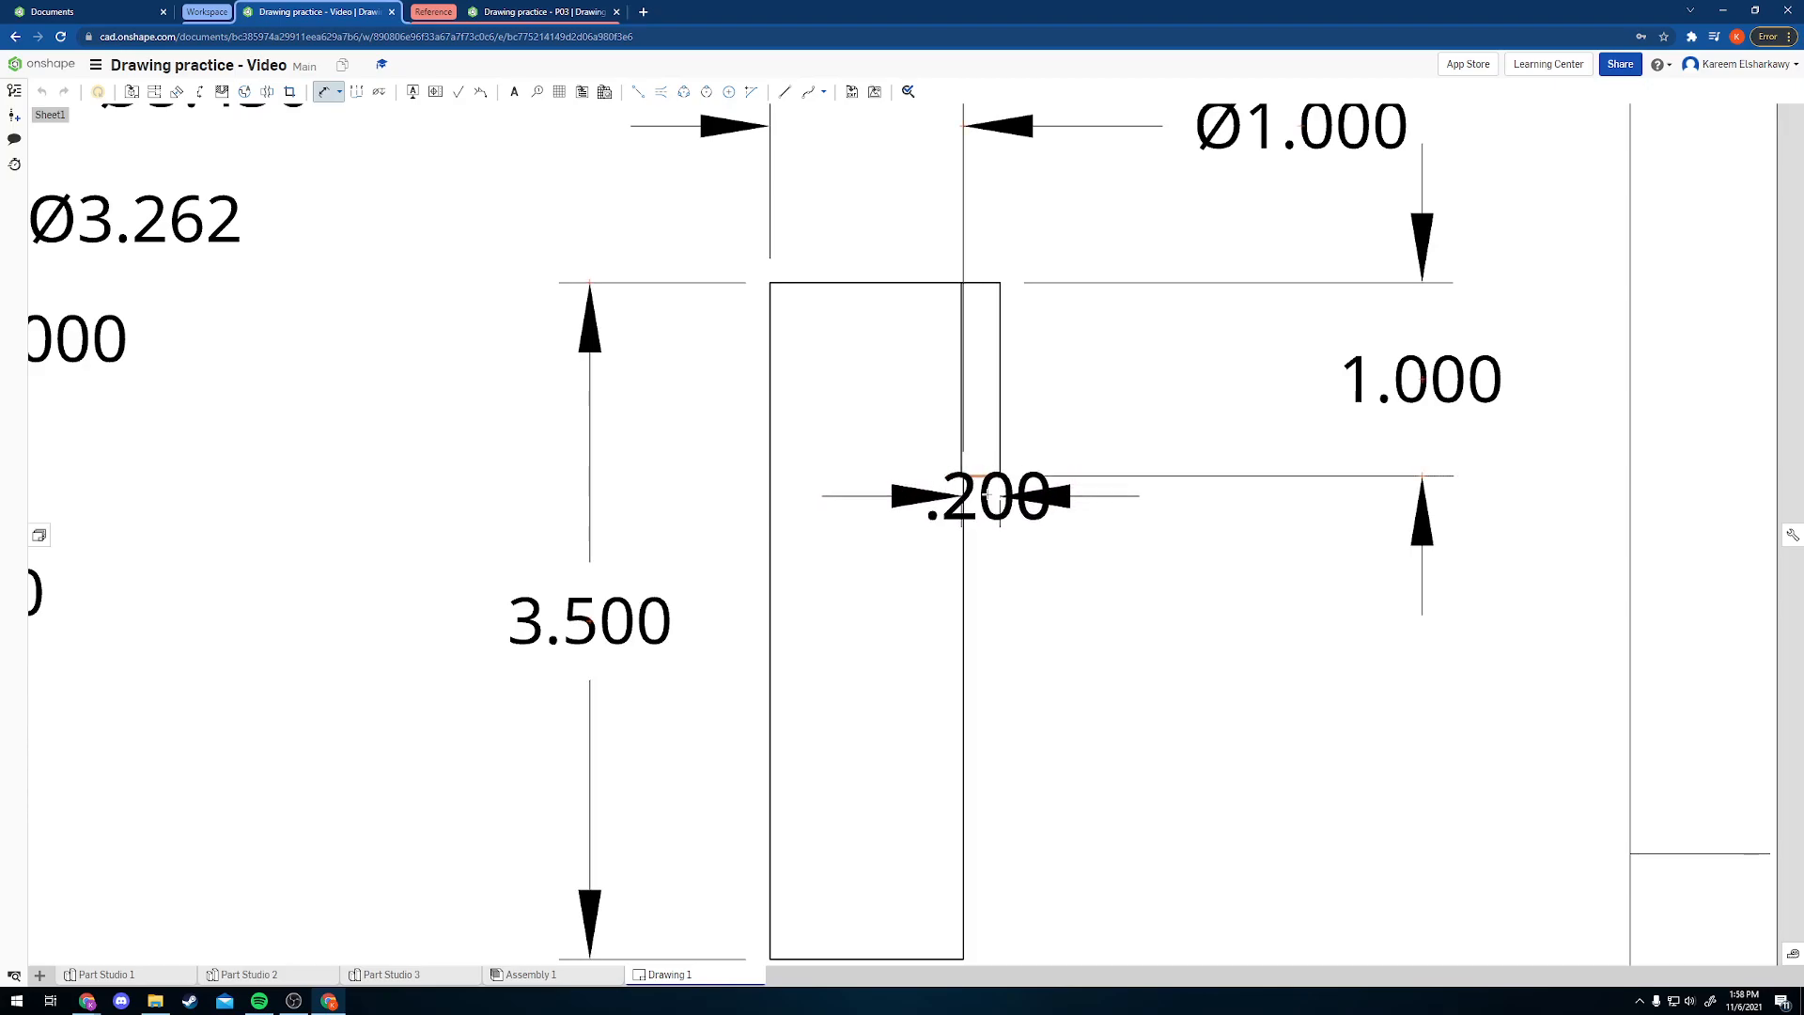
scroll(977, 483, "up", 4)
scroll(988, 648, "down", 5)
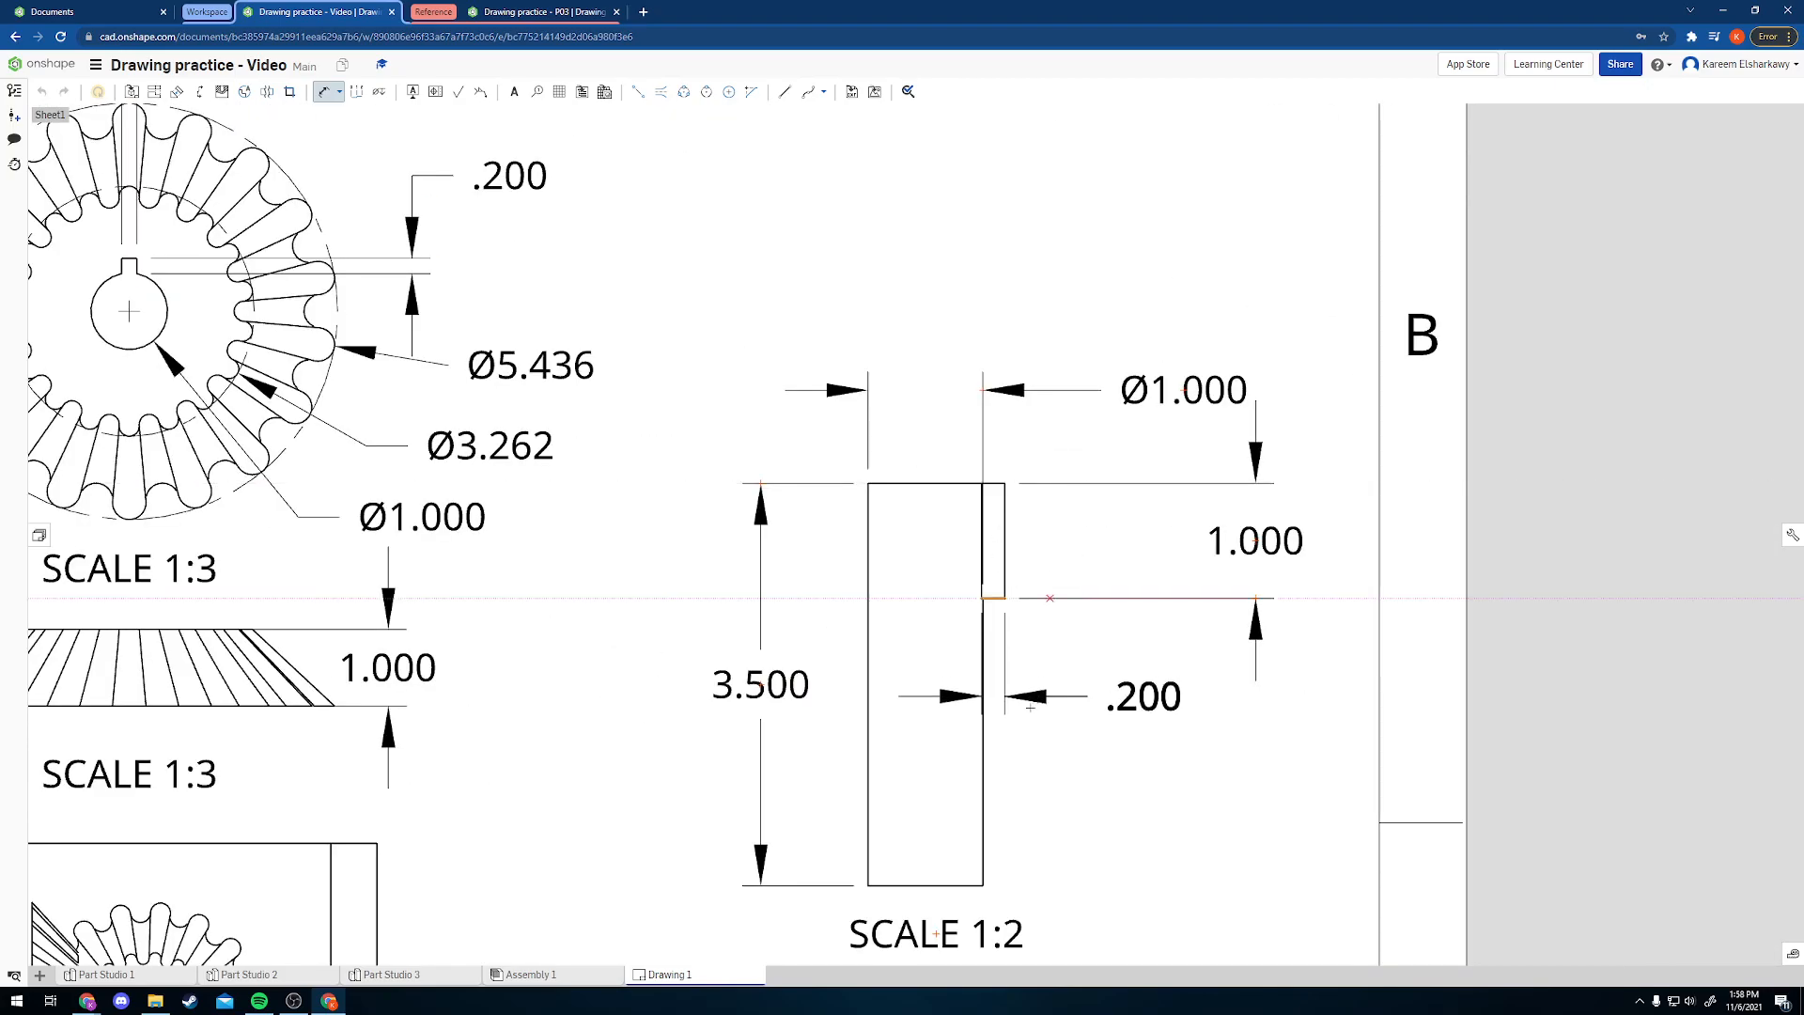
scroll(1094, 794, "down", 2)
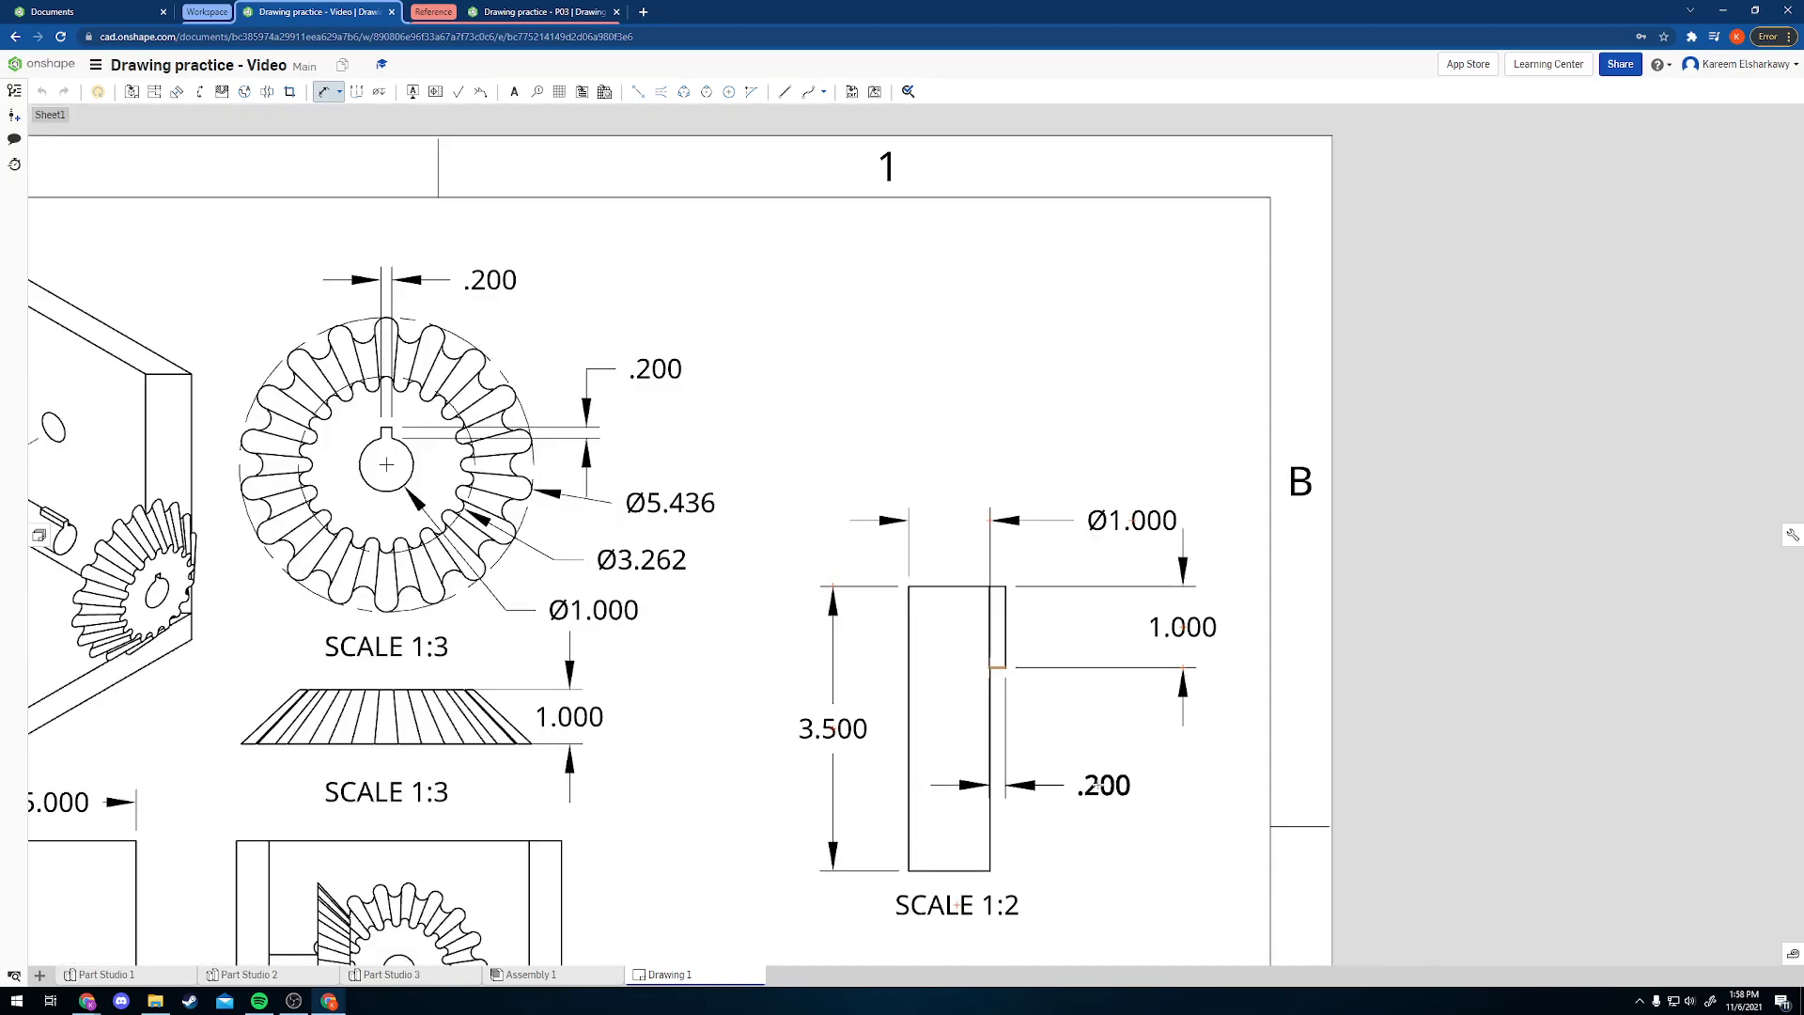
scroll(959, 660, "down", 3)
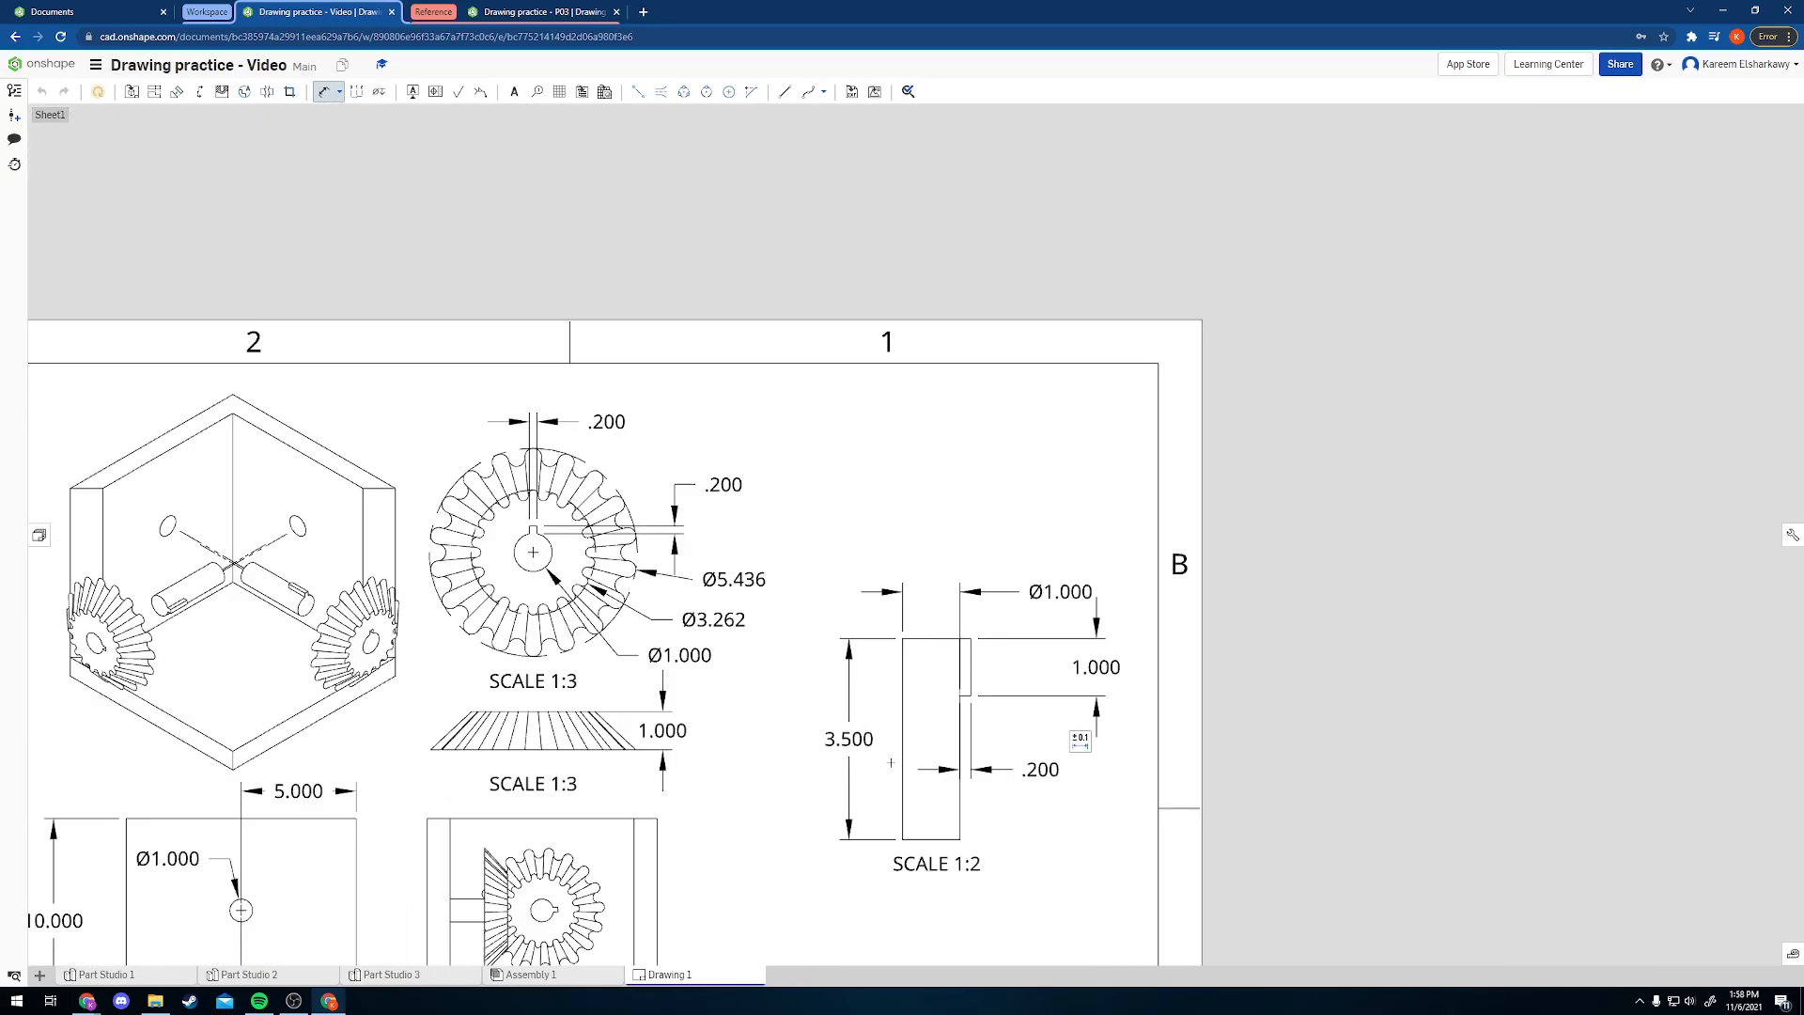
scroll(964, 664, "down", 3)
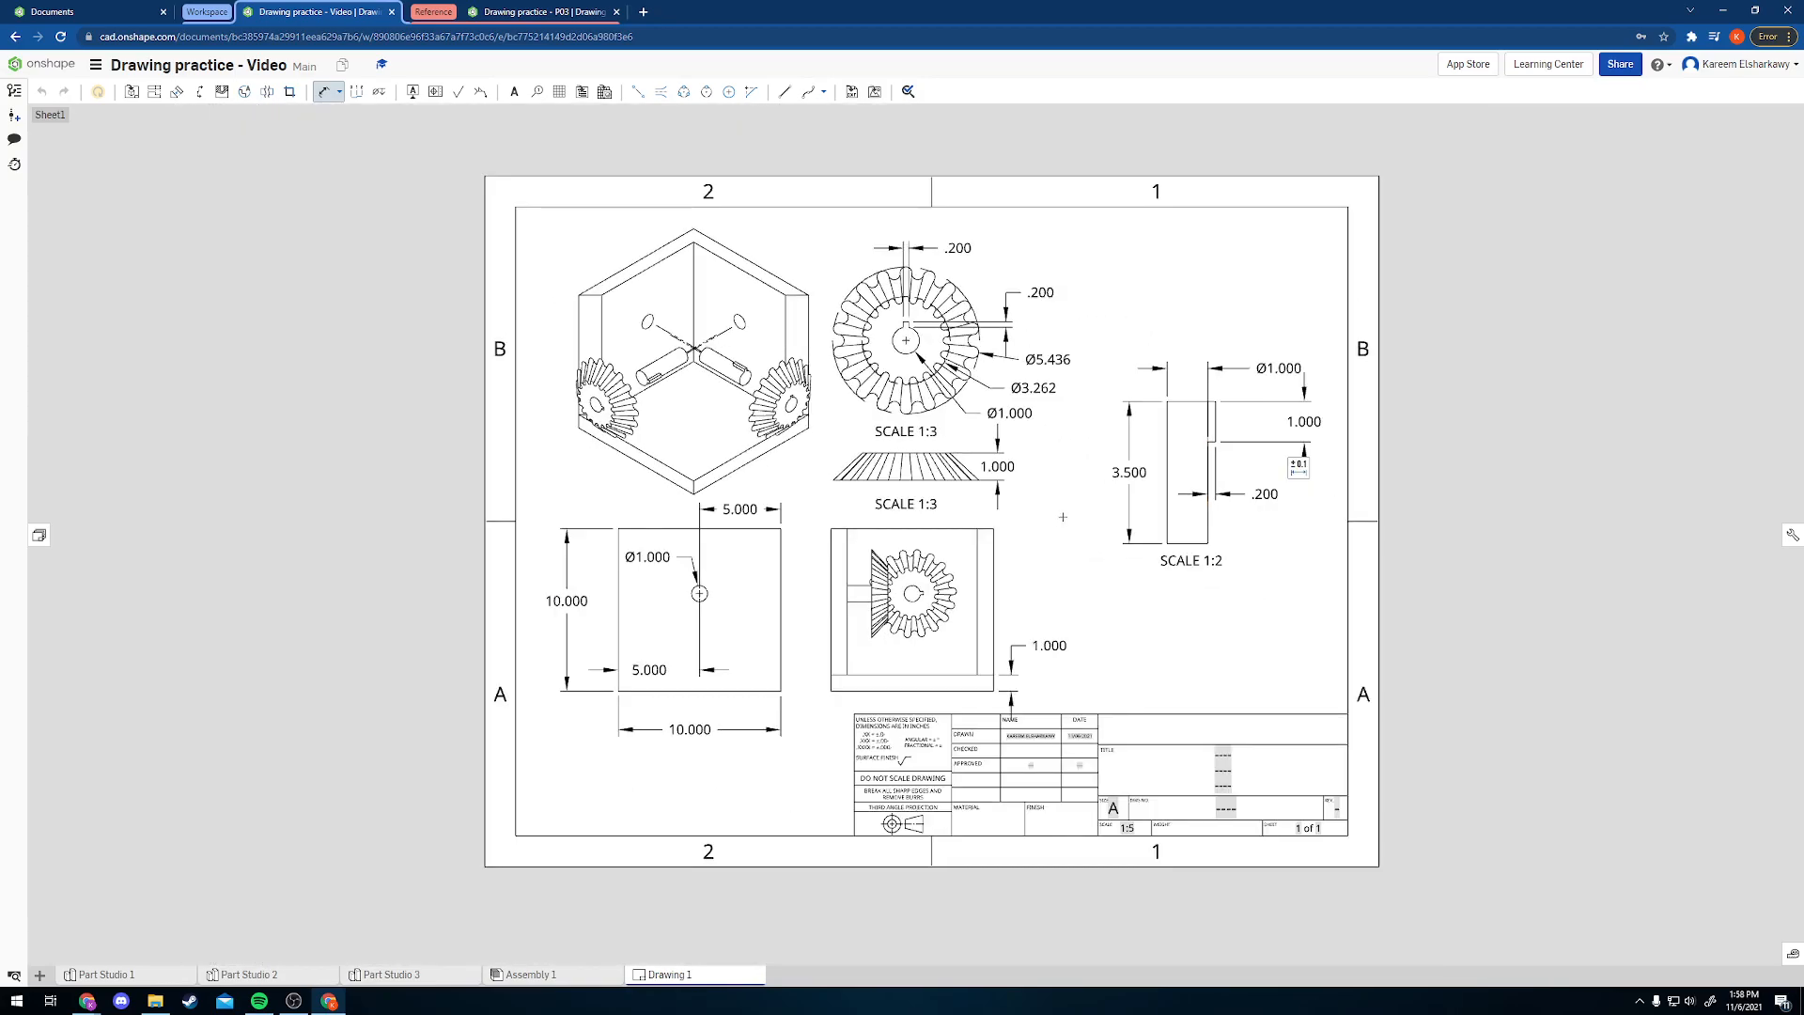
left_click(1063, 517)
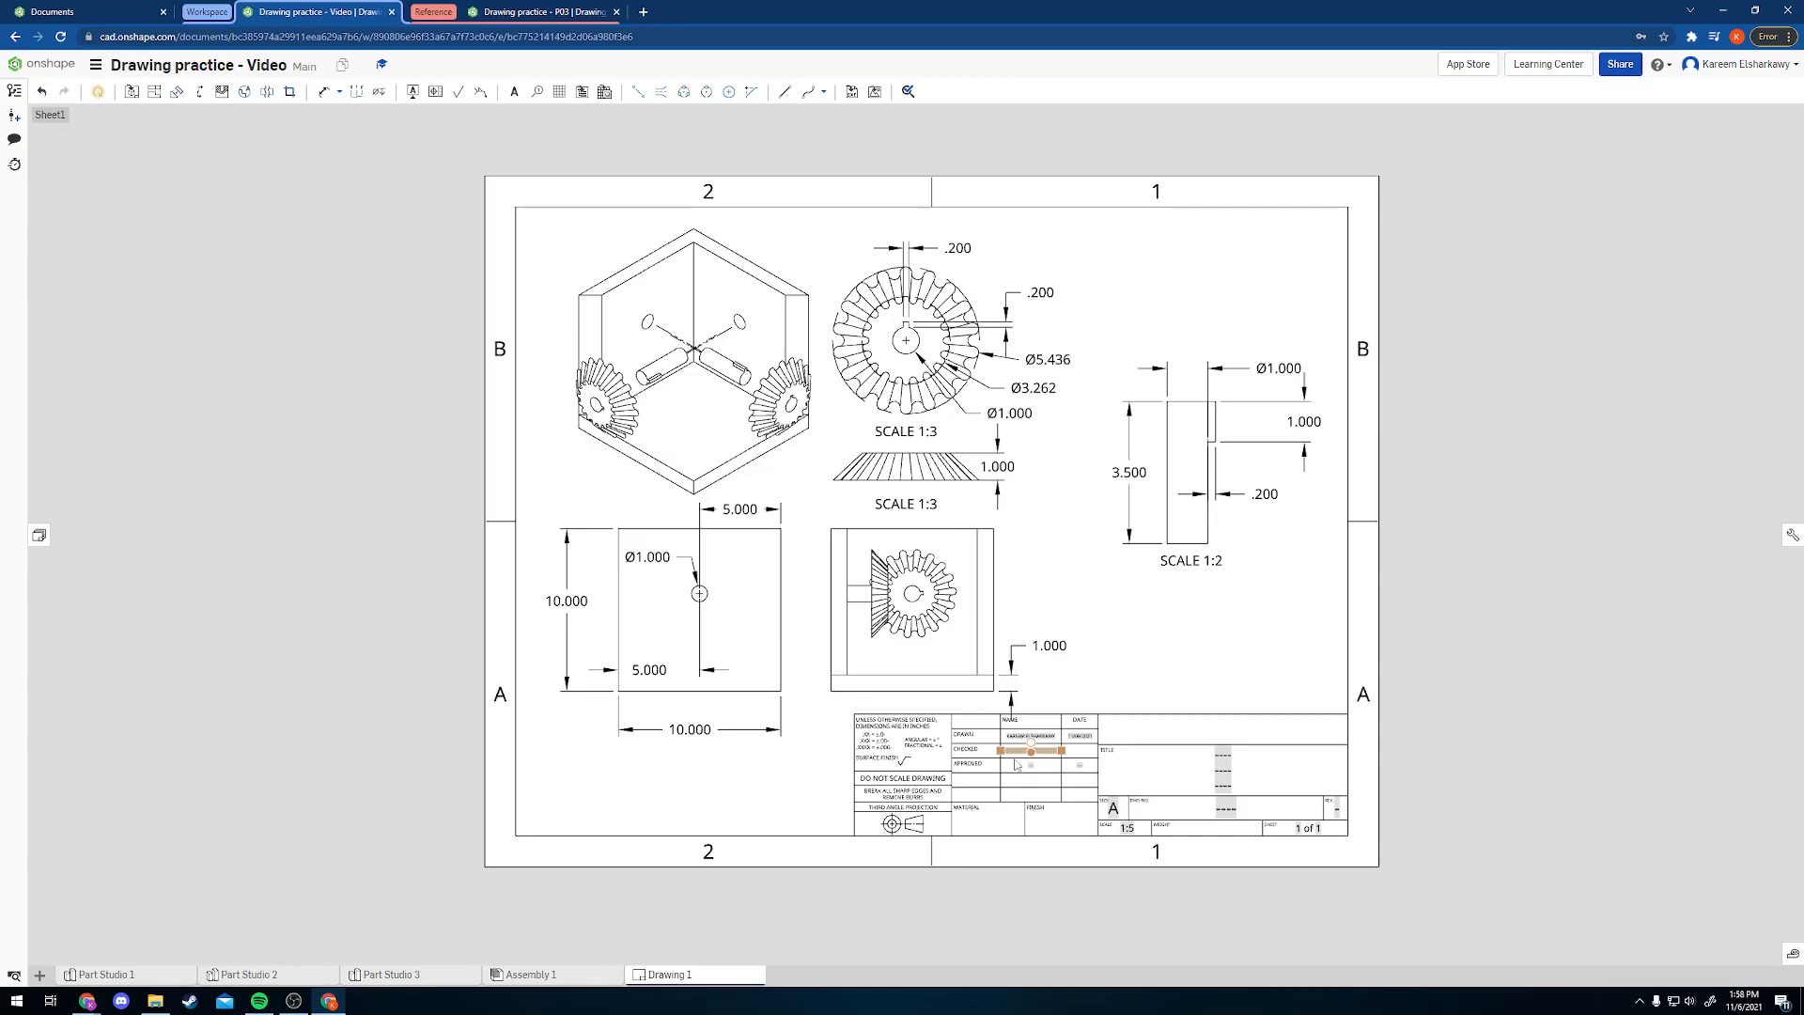
- Replace the first placeholder line in the title block's title field with GEAR DRAWING
scroll(1021, 767, "up", 2)
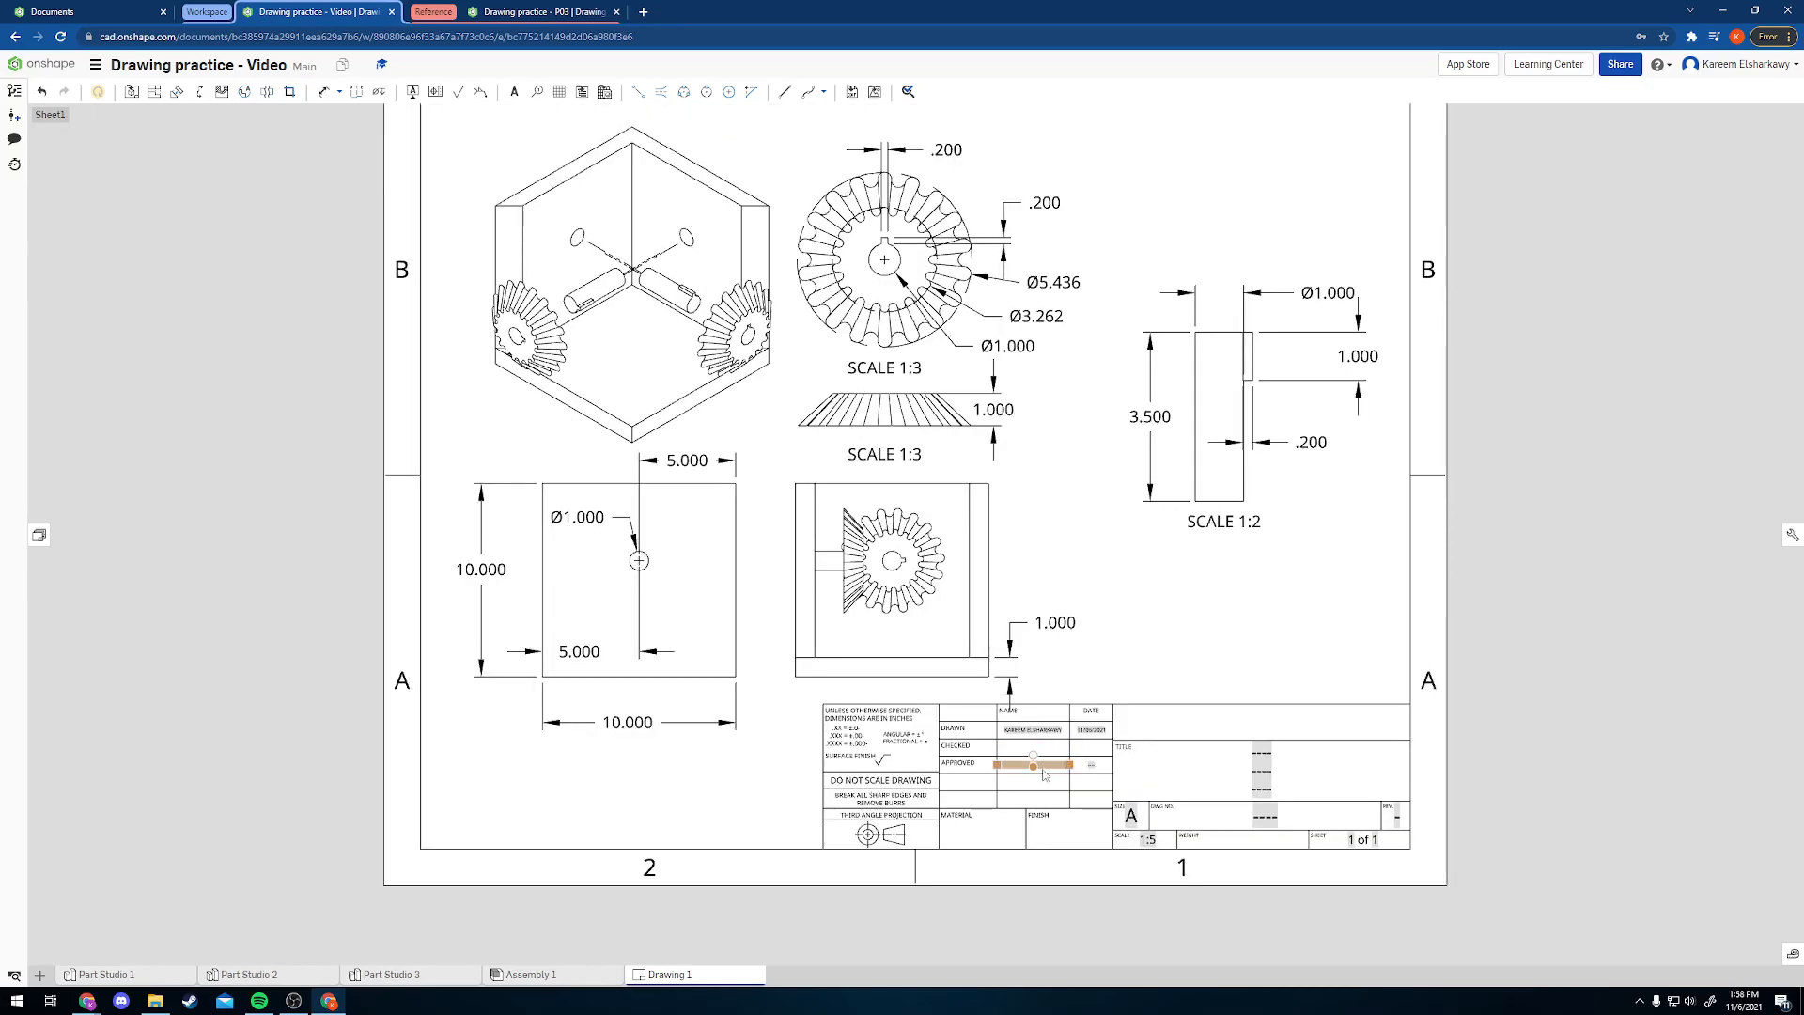
scroll(985, 783, "up", 5)
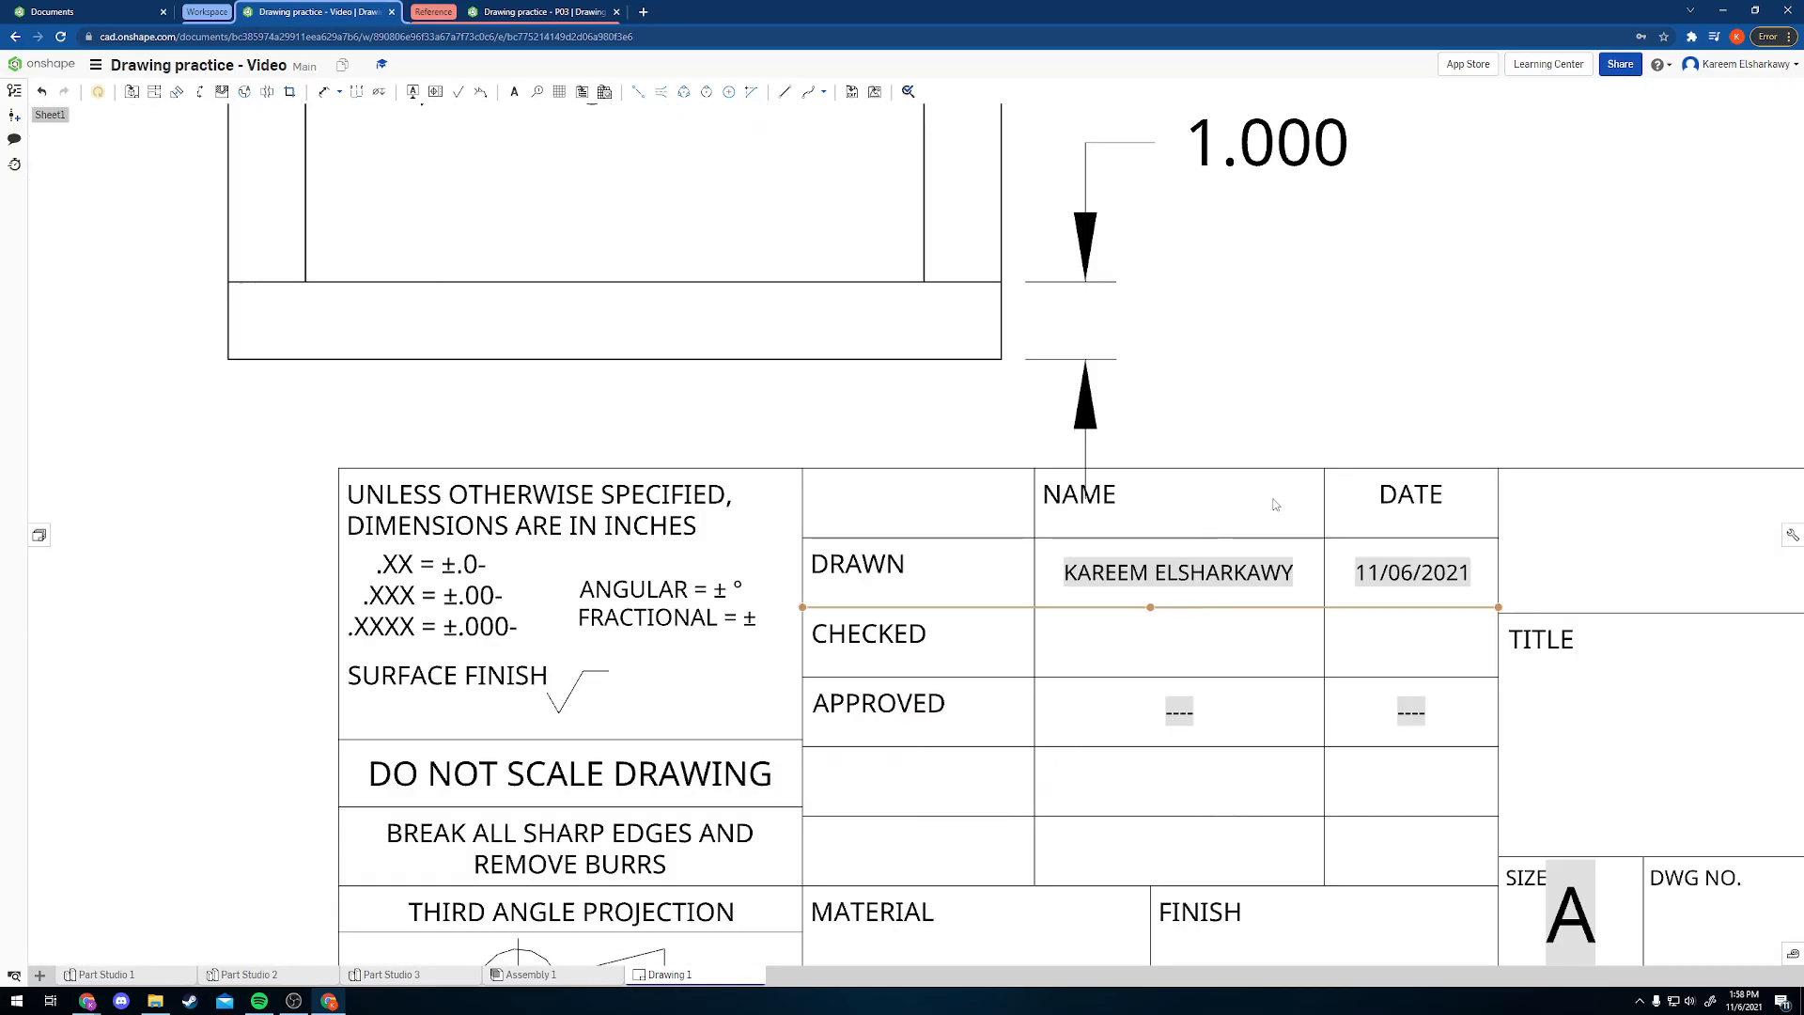
mouse_move(1409, 570)
middle_mouse_down()
mouse_move(1048, 647)
mouse_move(765, 637)
middle_mouse_up()
scroll(1156, 667, "down", 3)
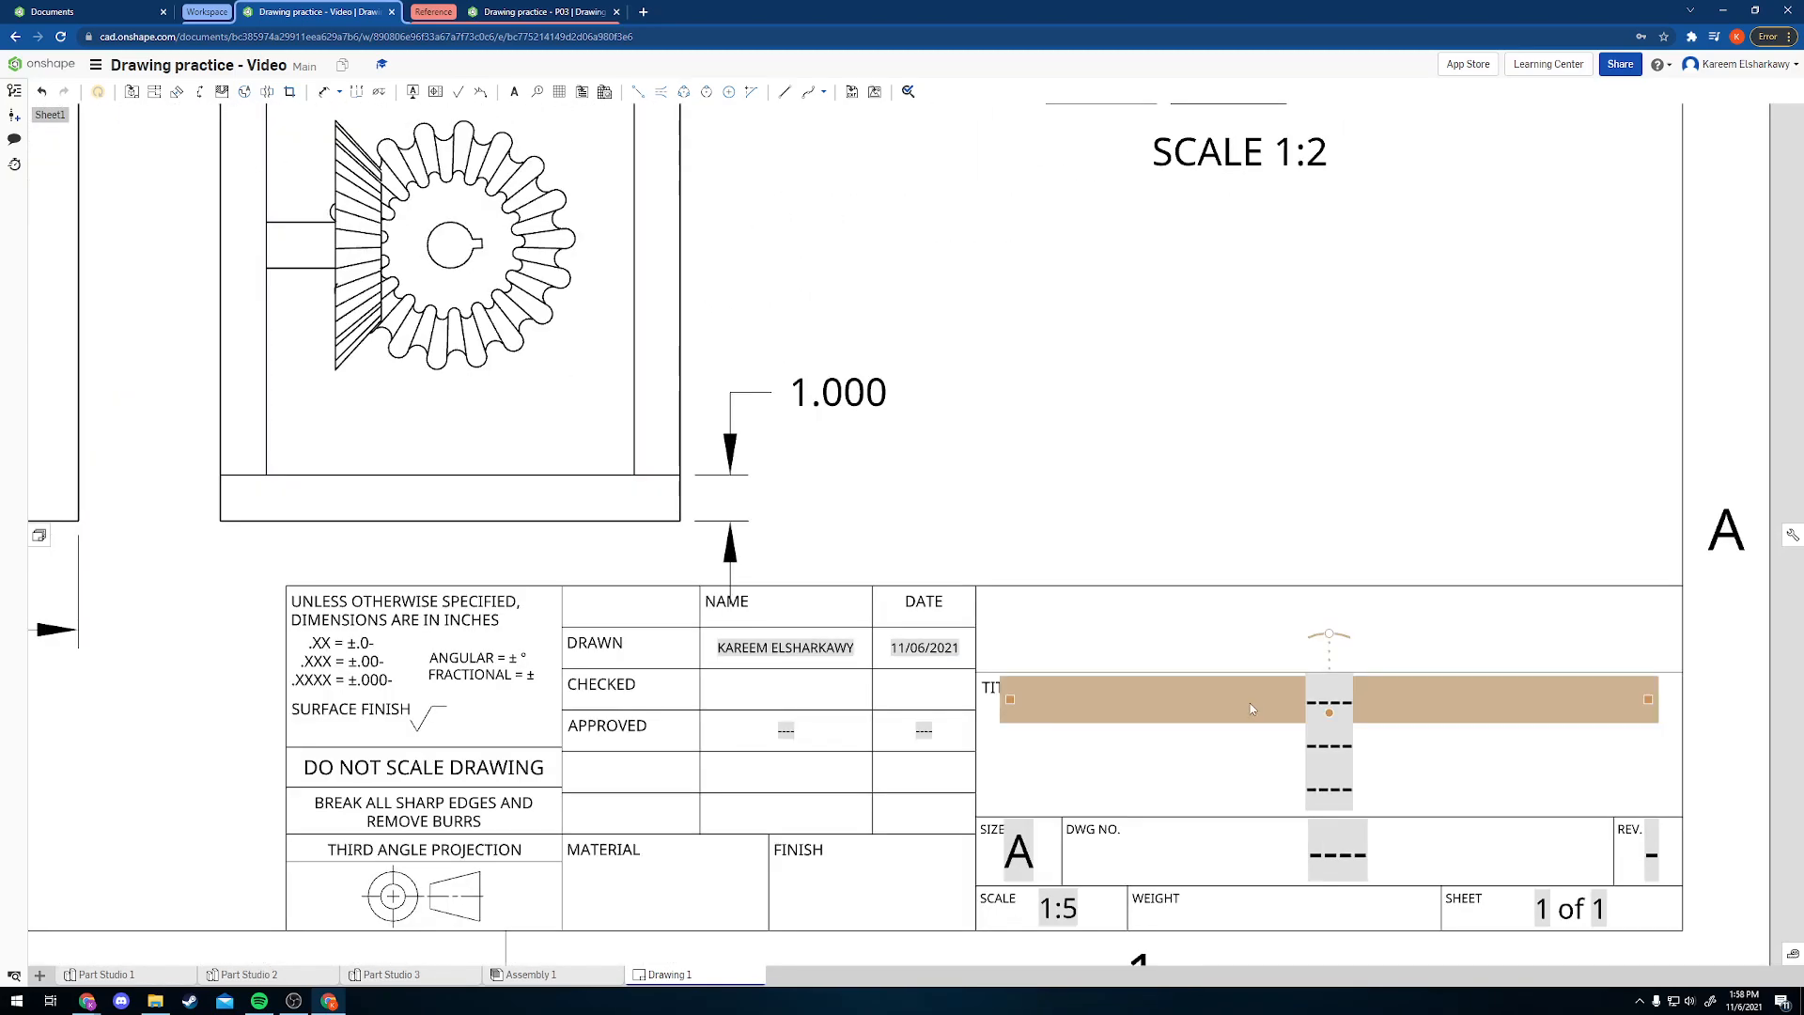
double_click(1344, 700)
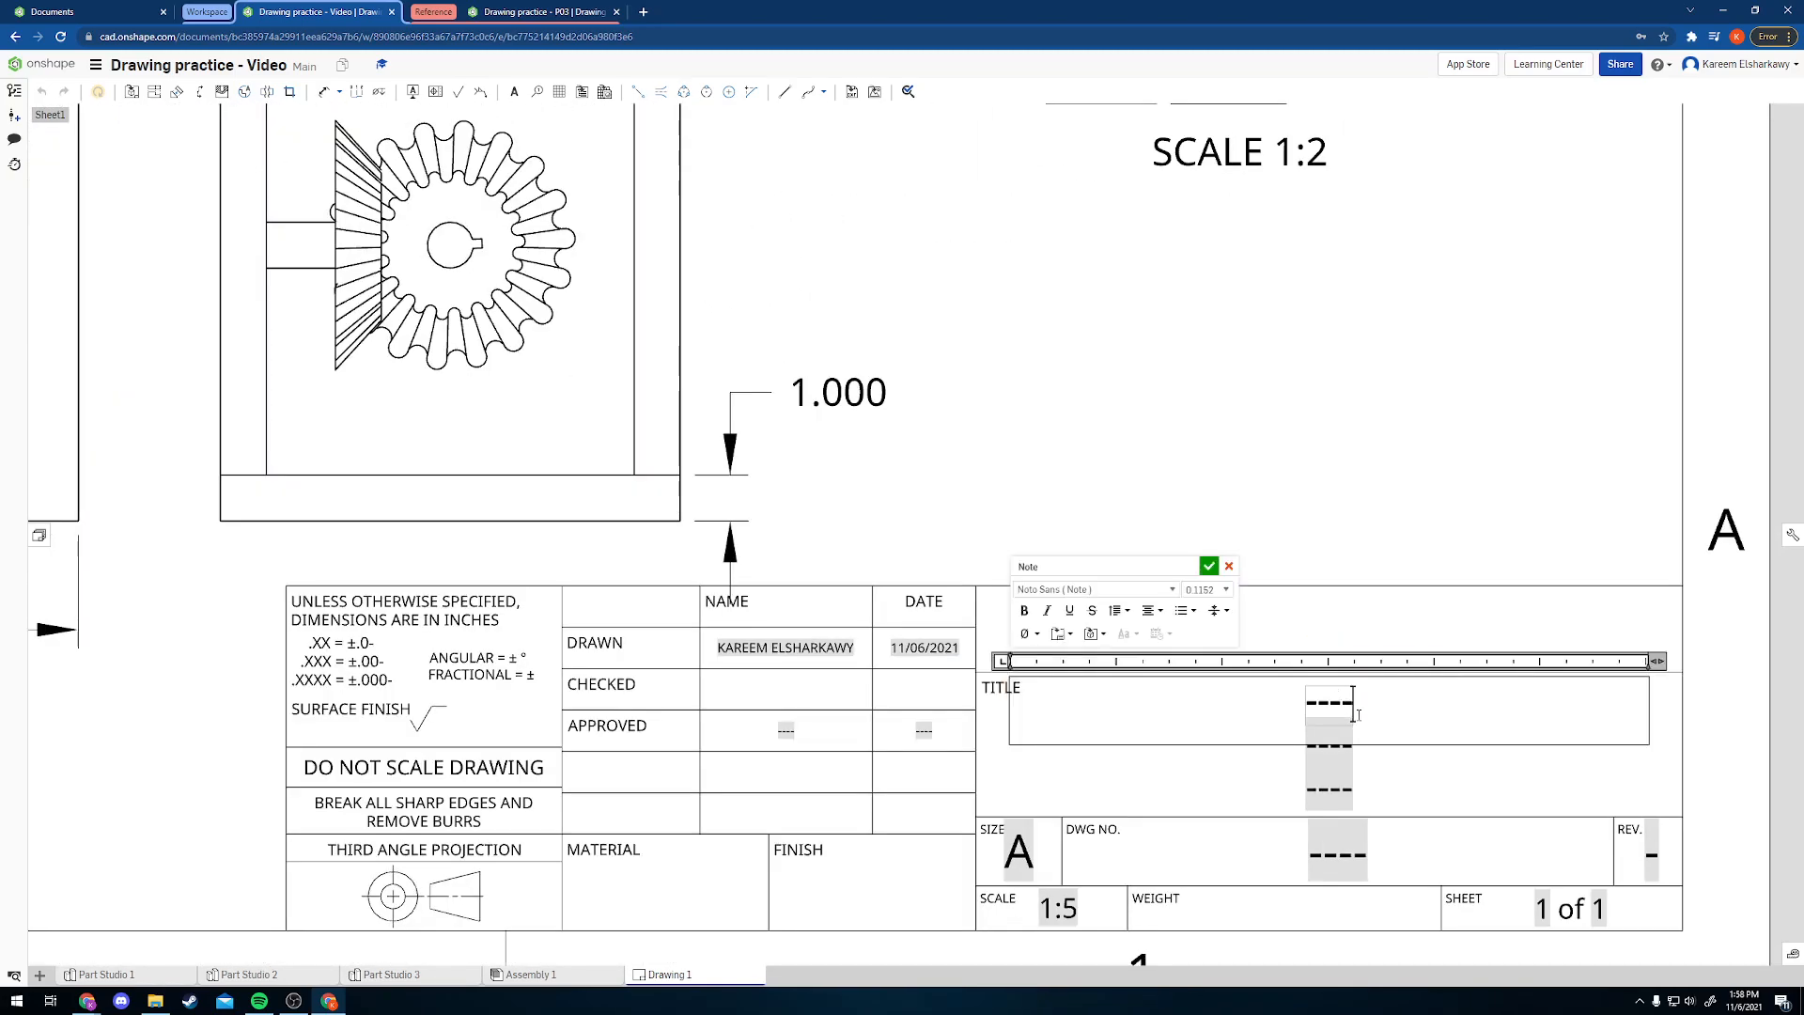
key("BackSpace")
type("GEAR")
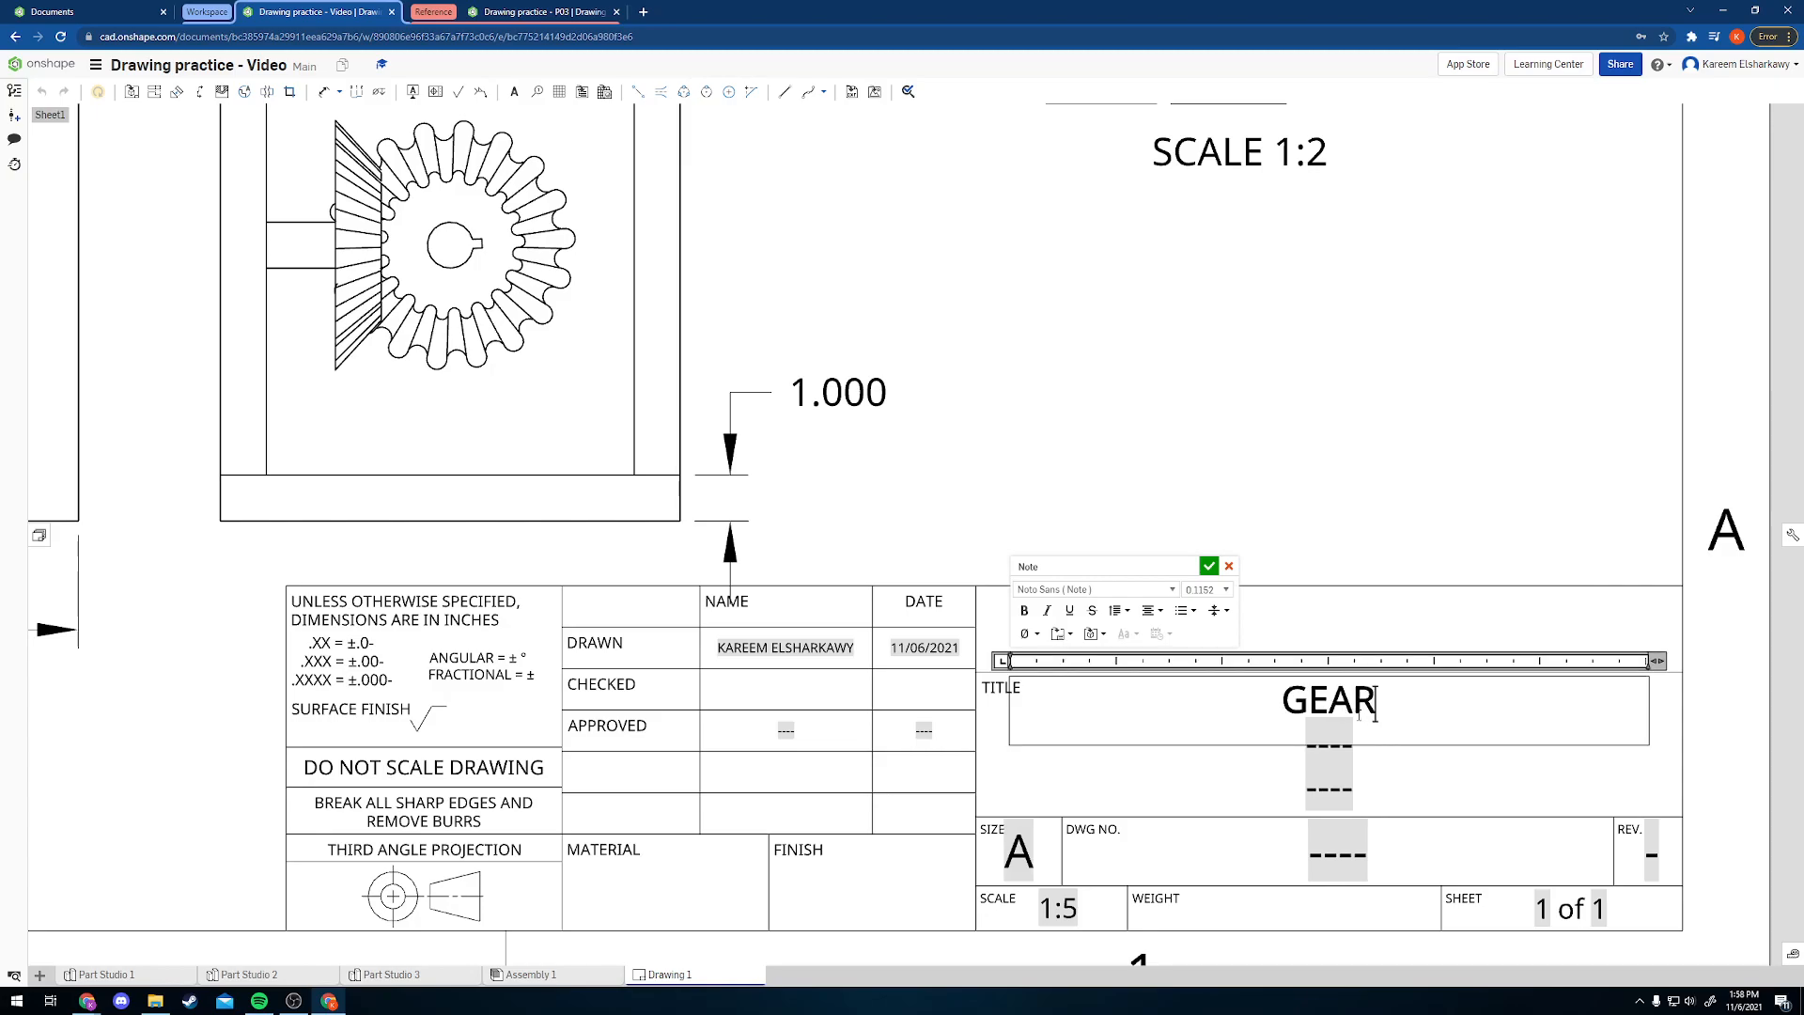
type(" DRAWIGN")
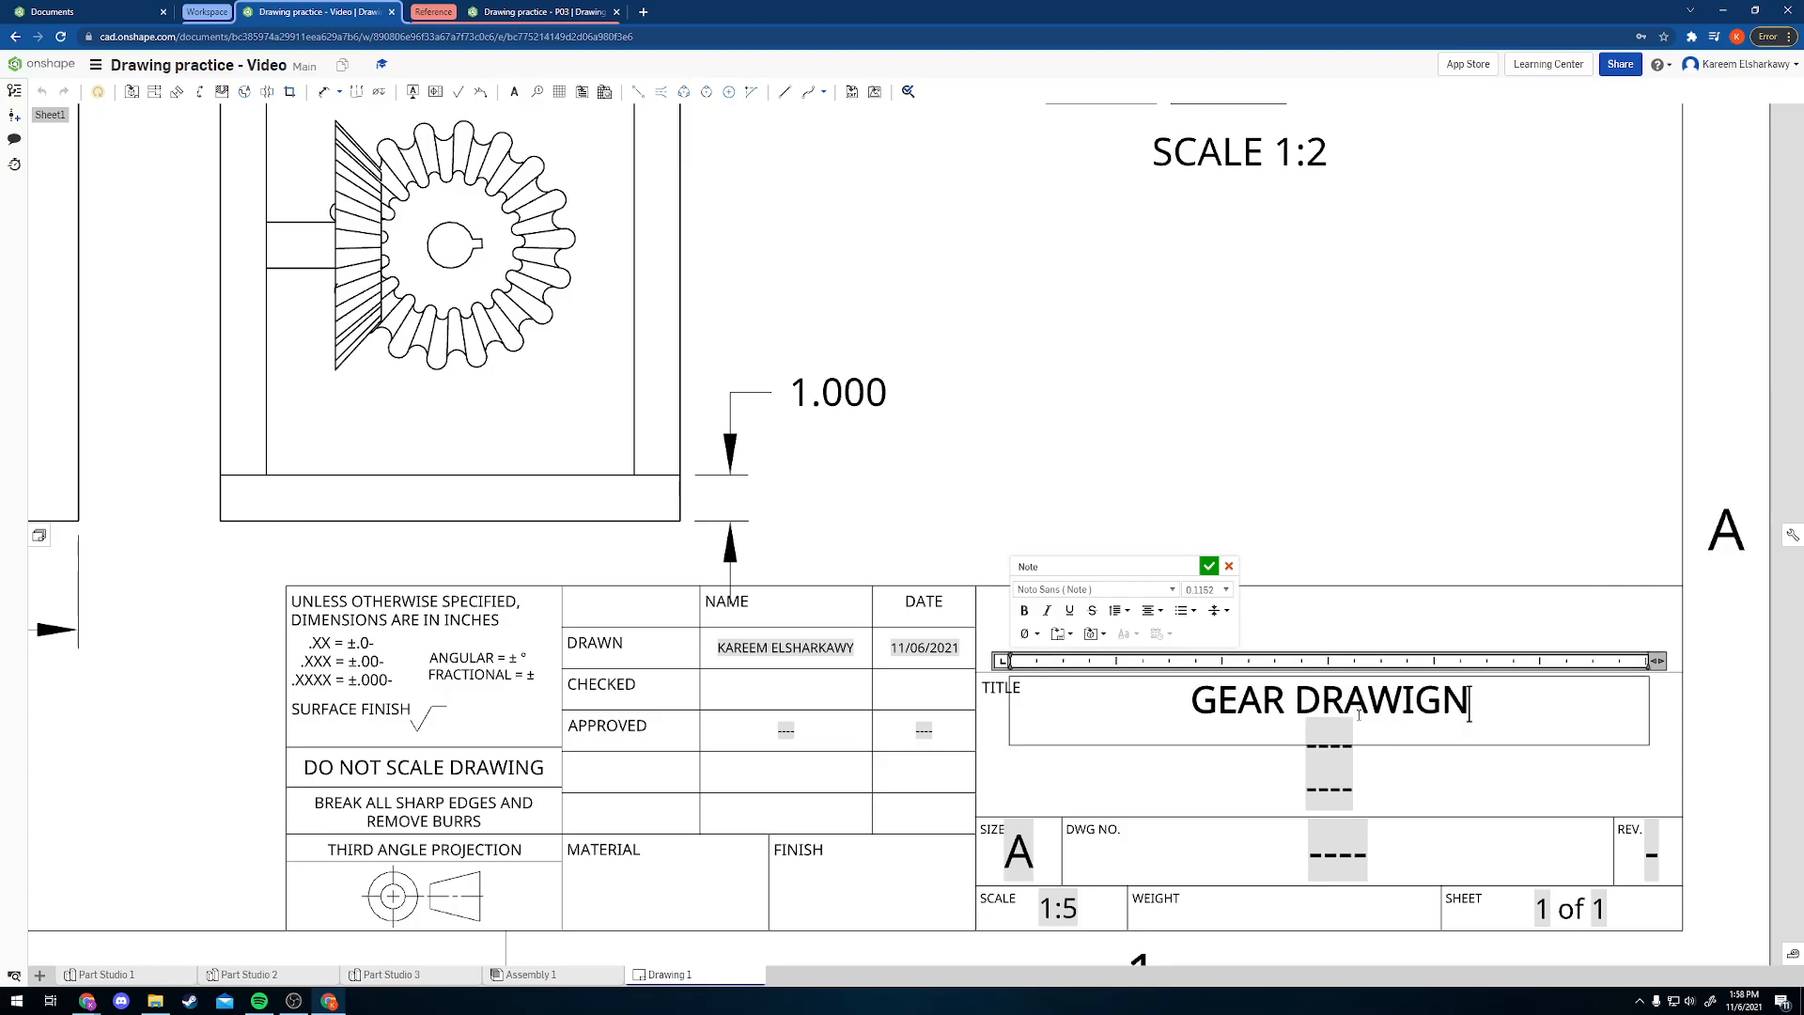
key("BackSpace")
key("BackSpace")
type("NM")
key("BackSpace")
type("G")
left_click(1209, 564)
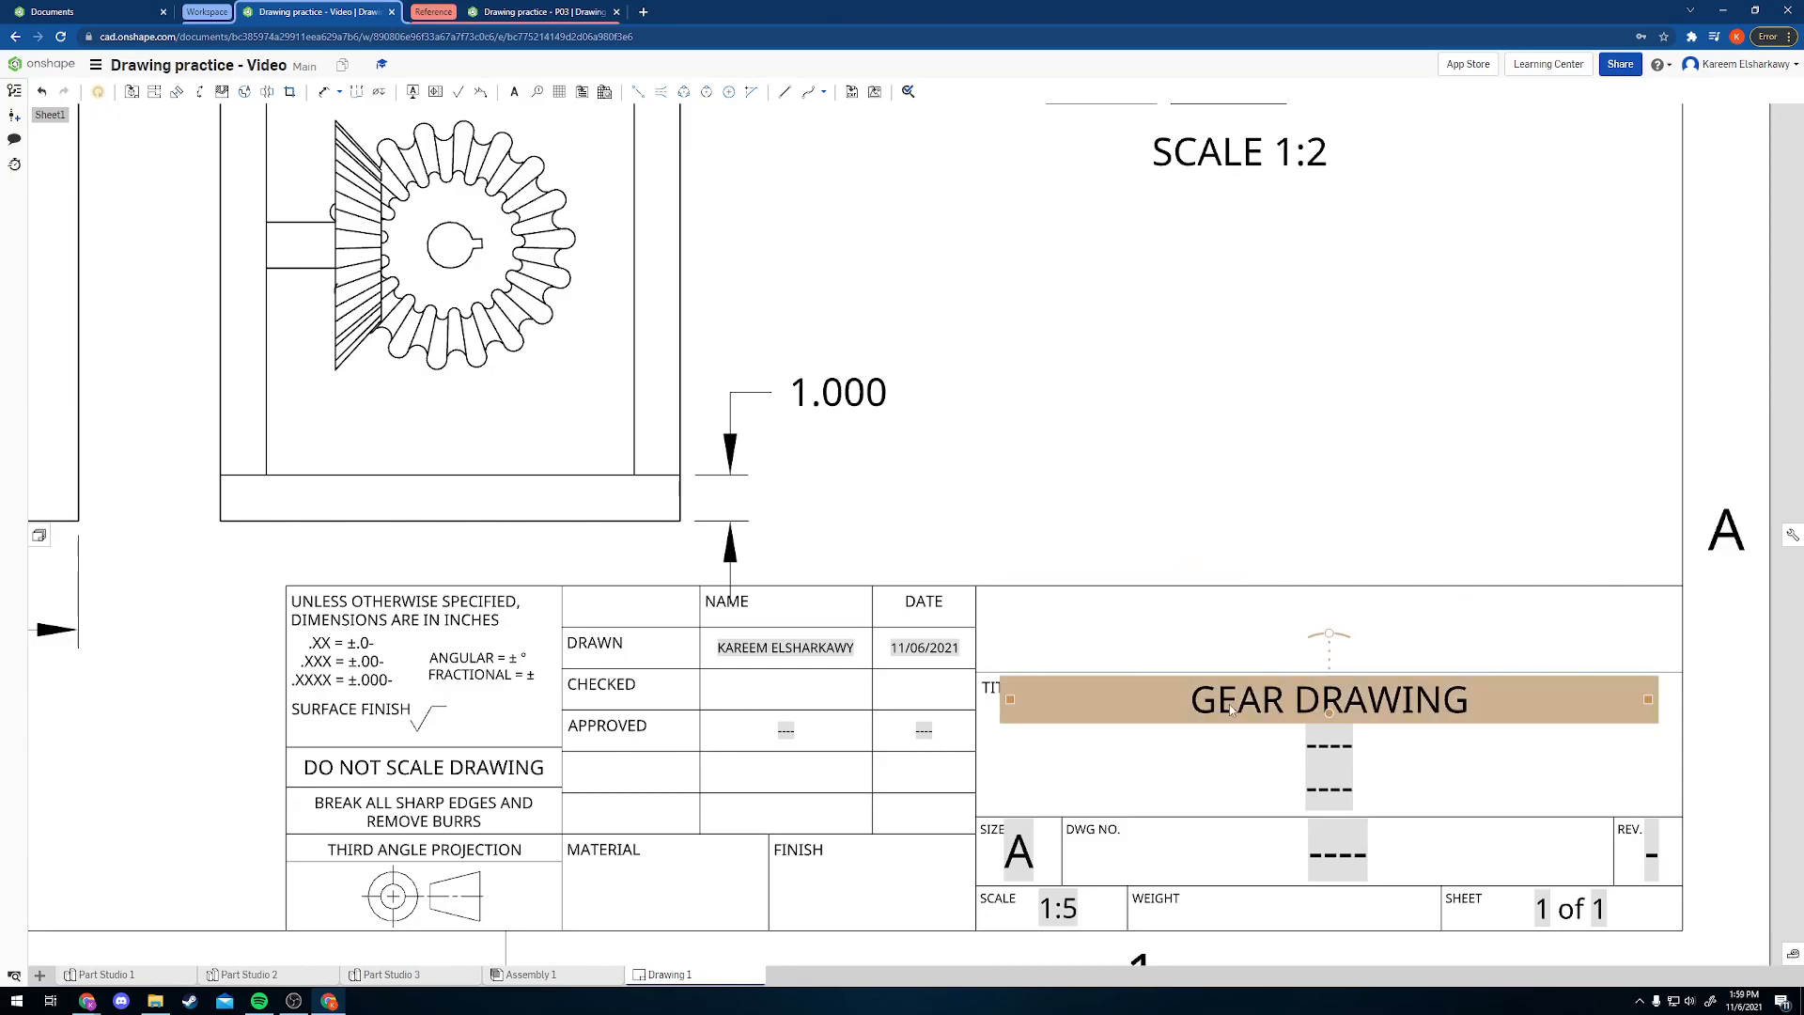
scroll(1151, 816, "down", 2)
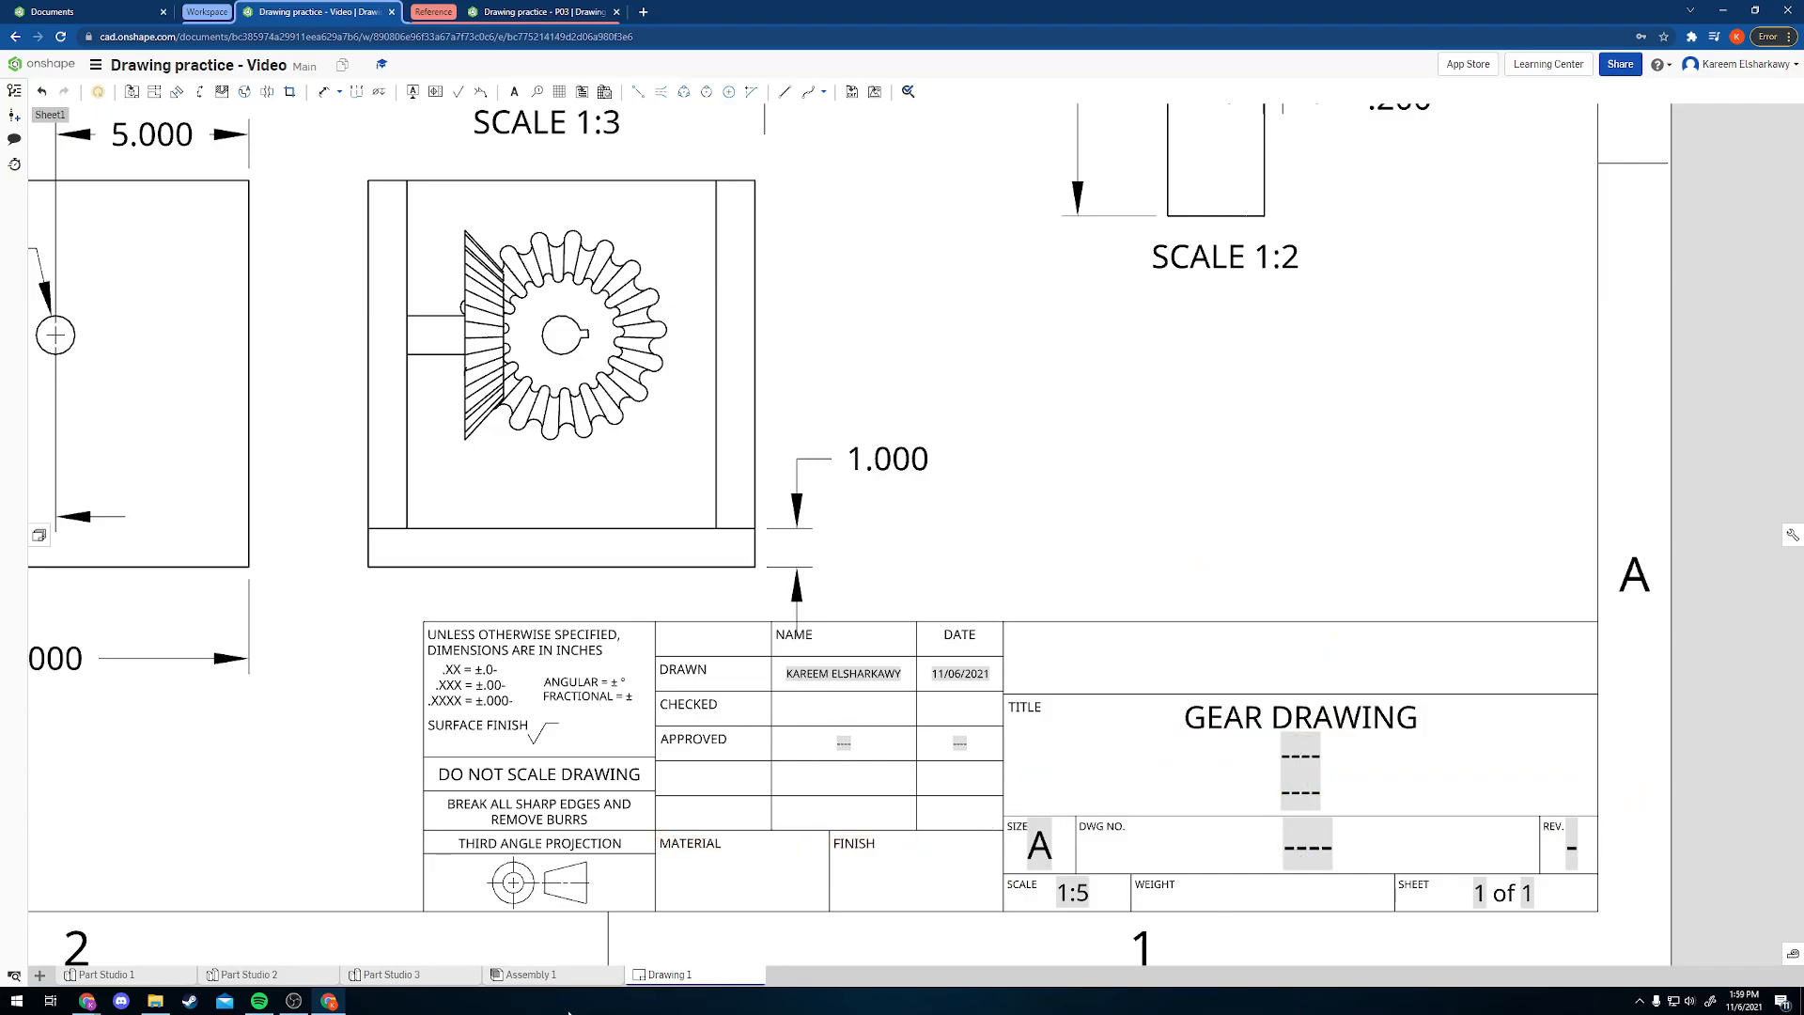
scroll(781, 855, "down", 5)
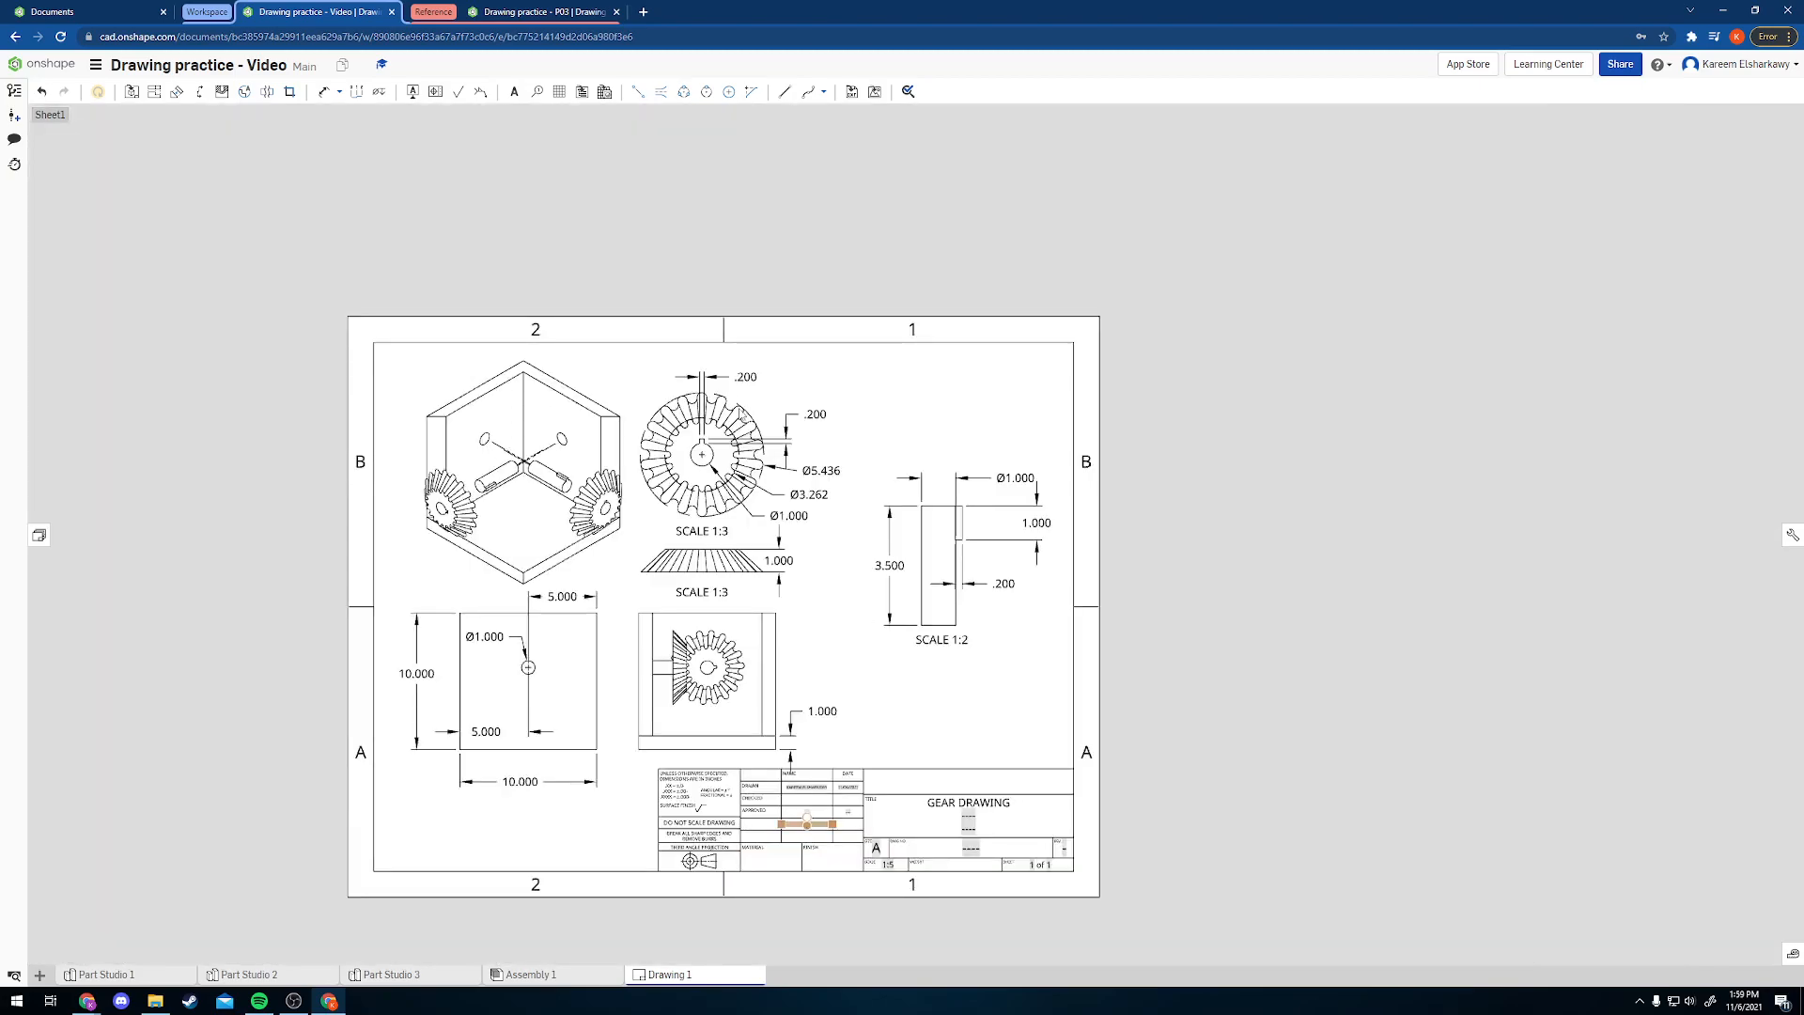
scroll(747, 410, "up", 3)
scroll(780, 376, "down", 4)
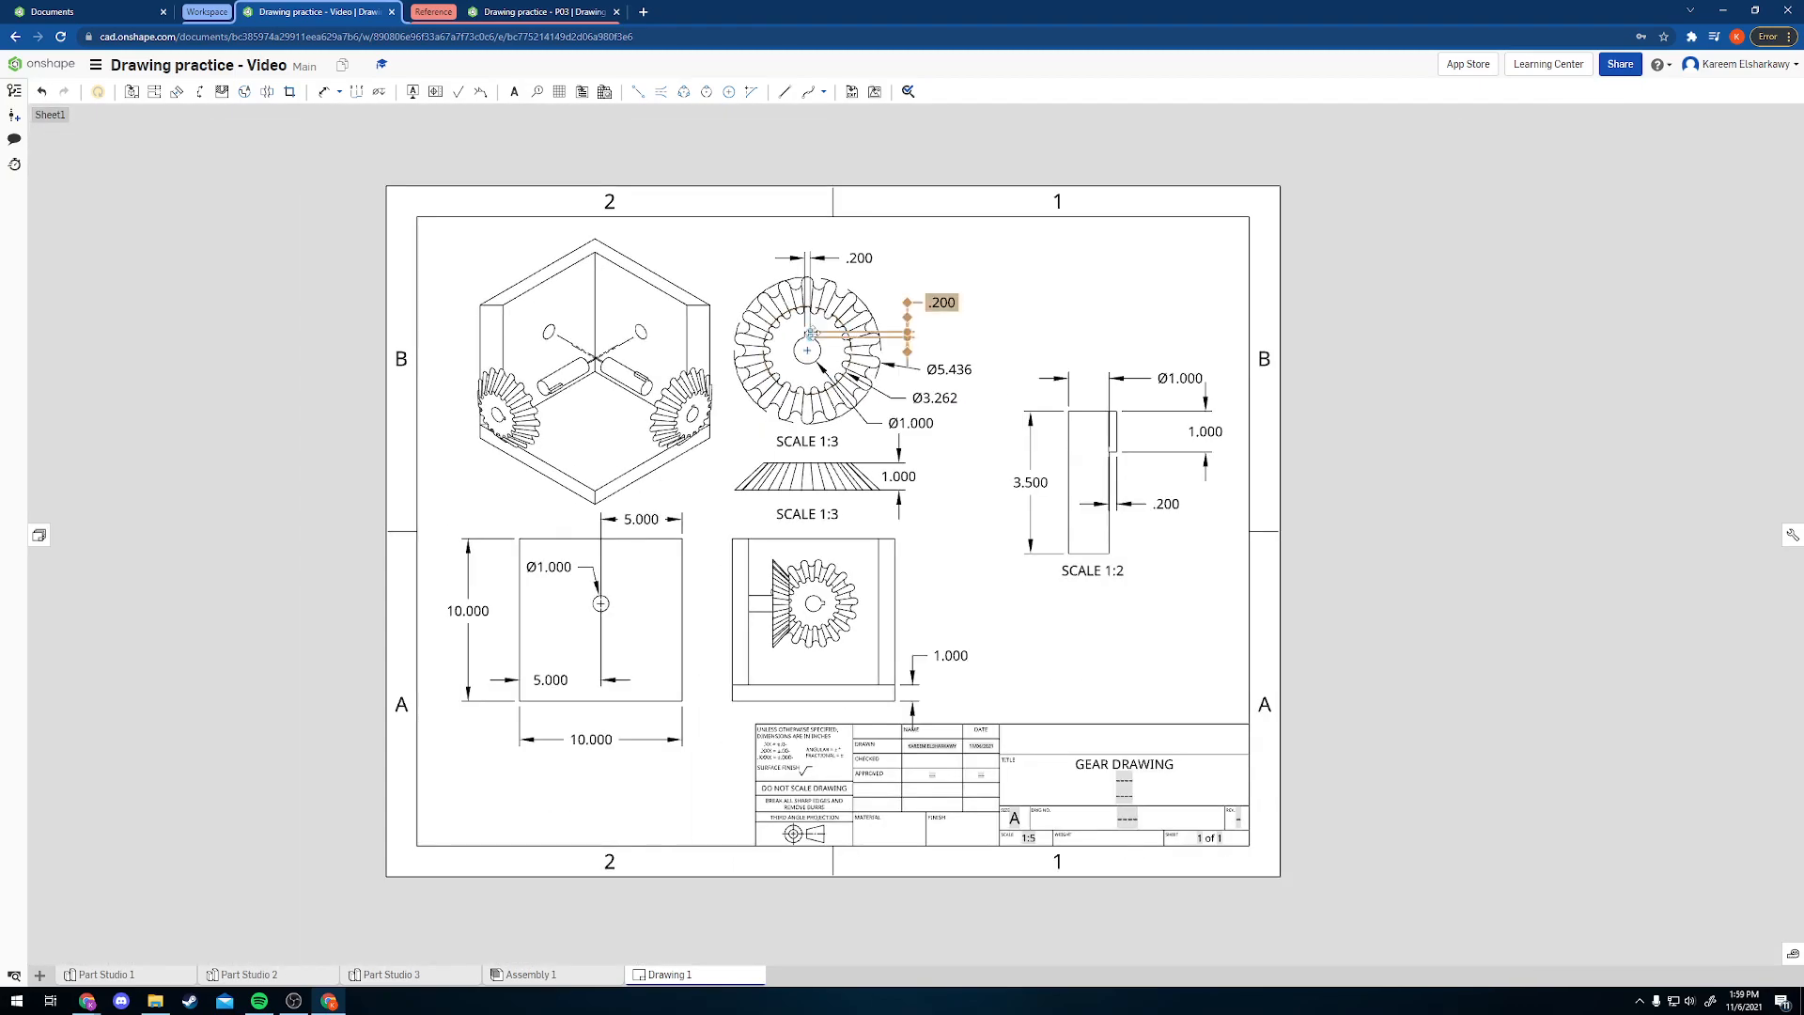
left_click(515, 91)
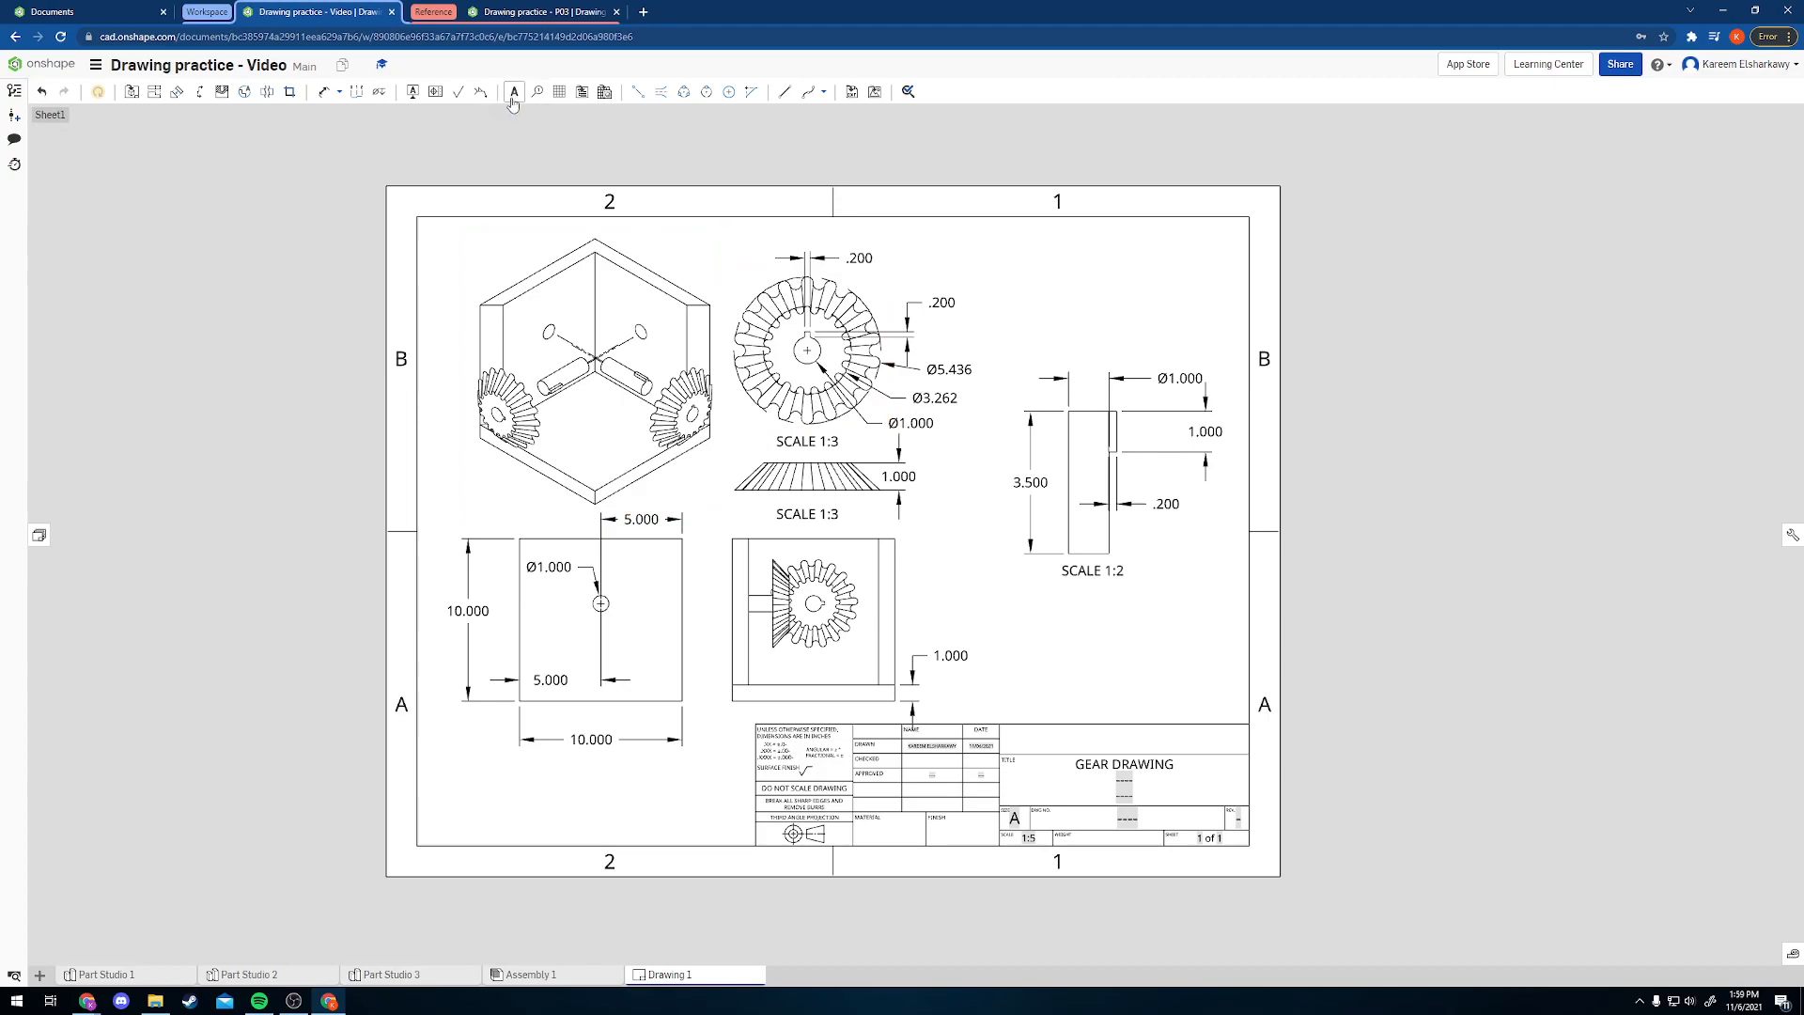
left_click(1084, 295)
type("id;kjfsf")
key("BackSpace")
key("BackSpace")
key("BackSpace")
key("BackSpace")
key("BackSpace")
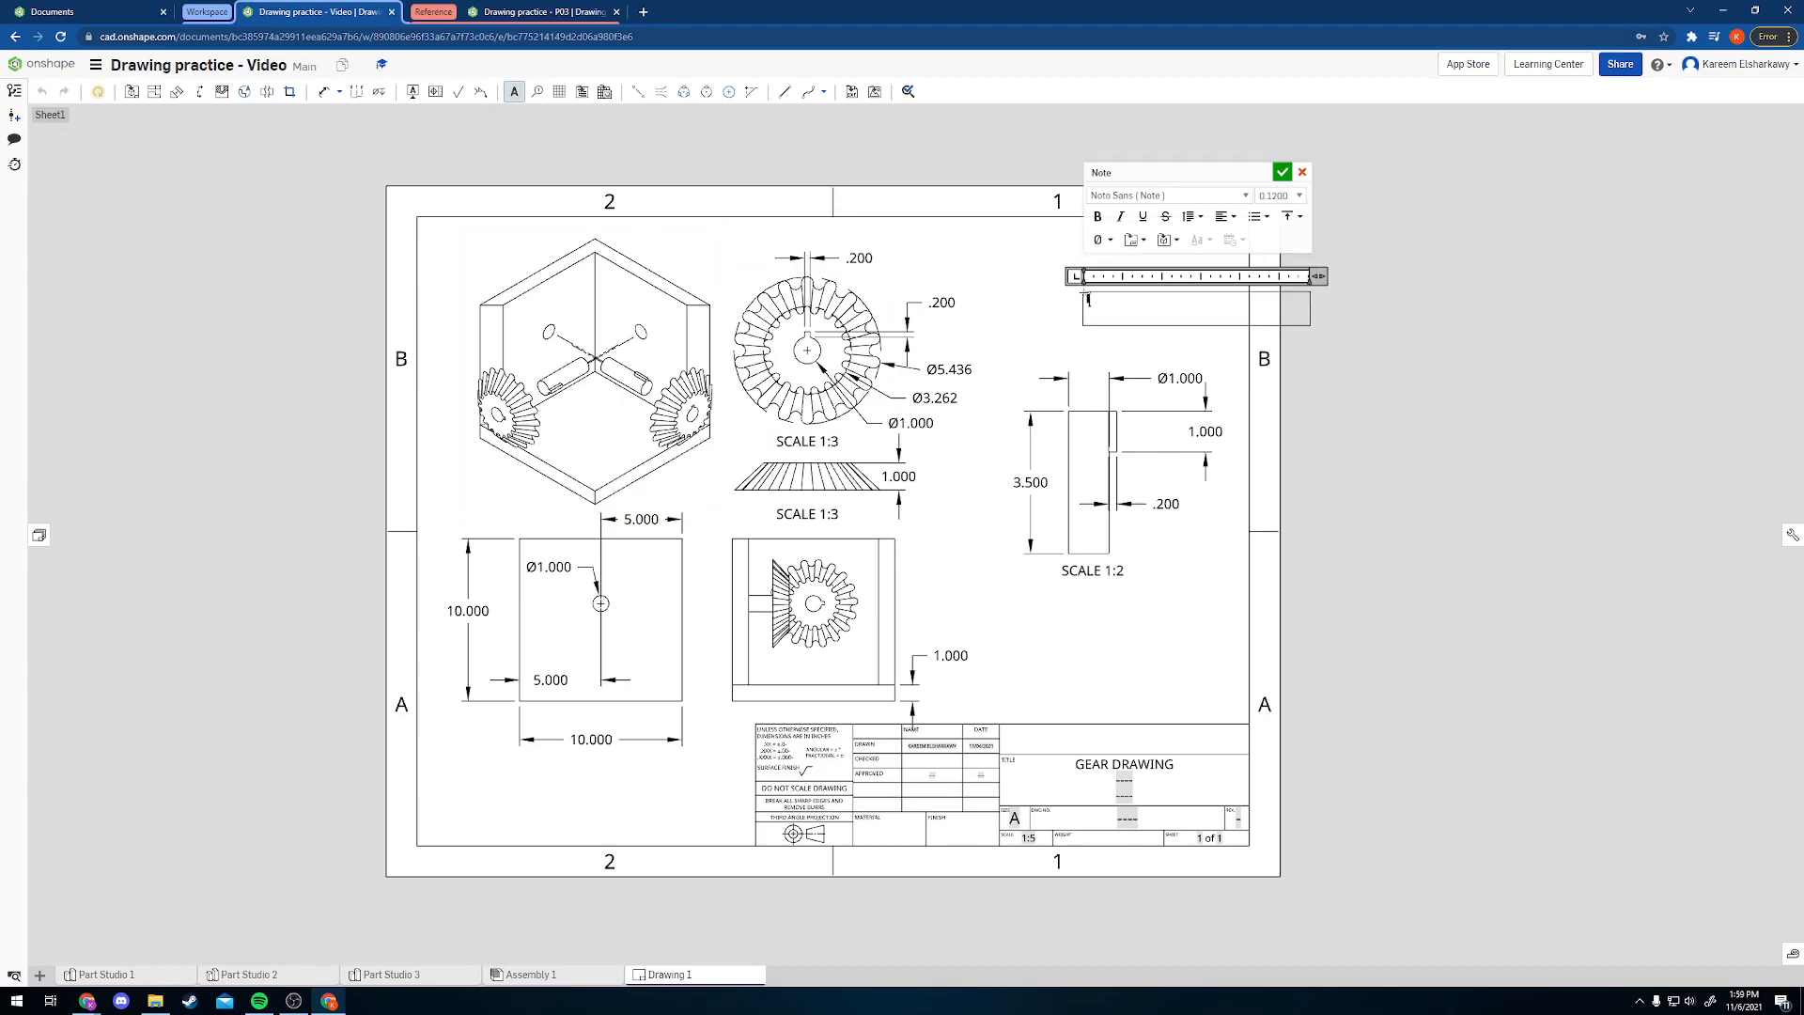
left_click(1302, 173)
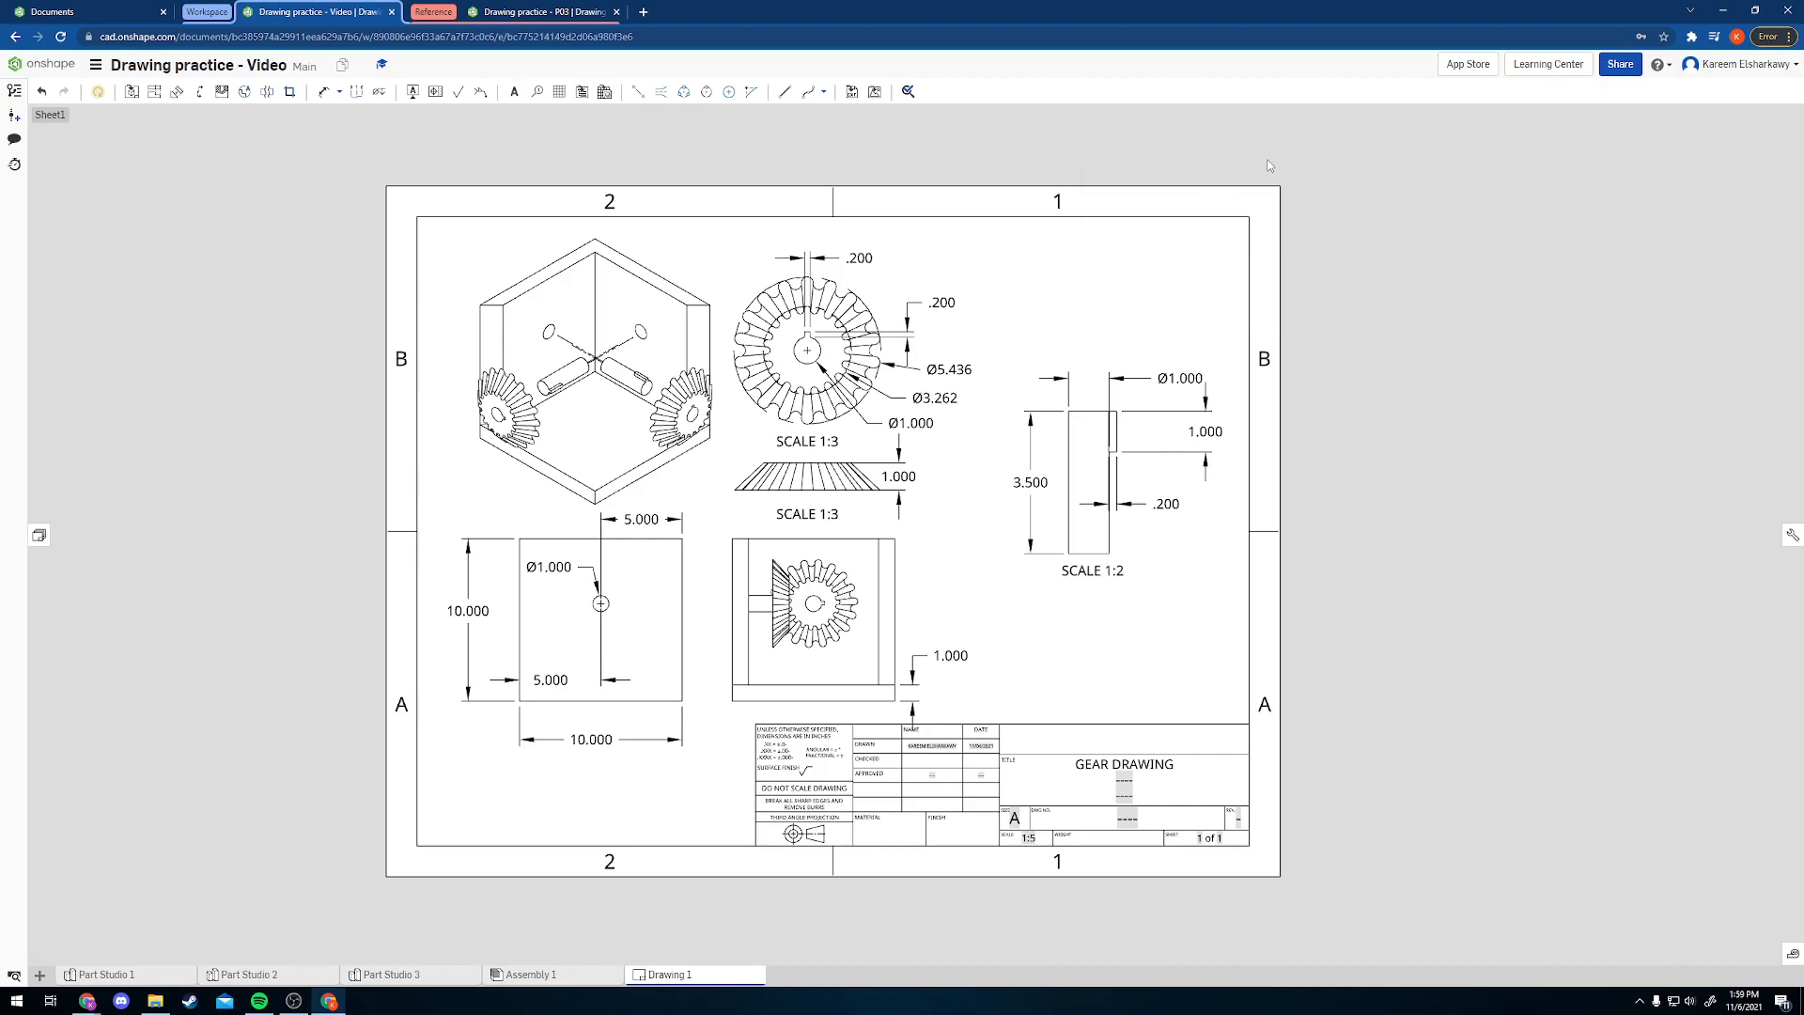
- Generate the printable PDF of the gear drawing and look at its download dialog without saving the file
left_click(96, 65)
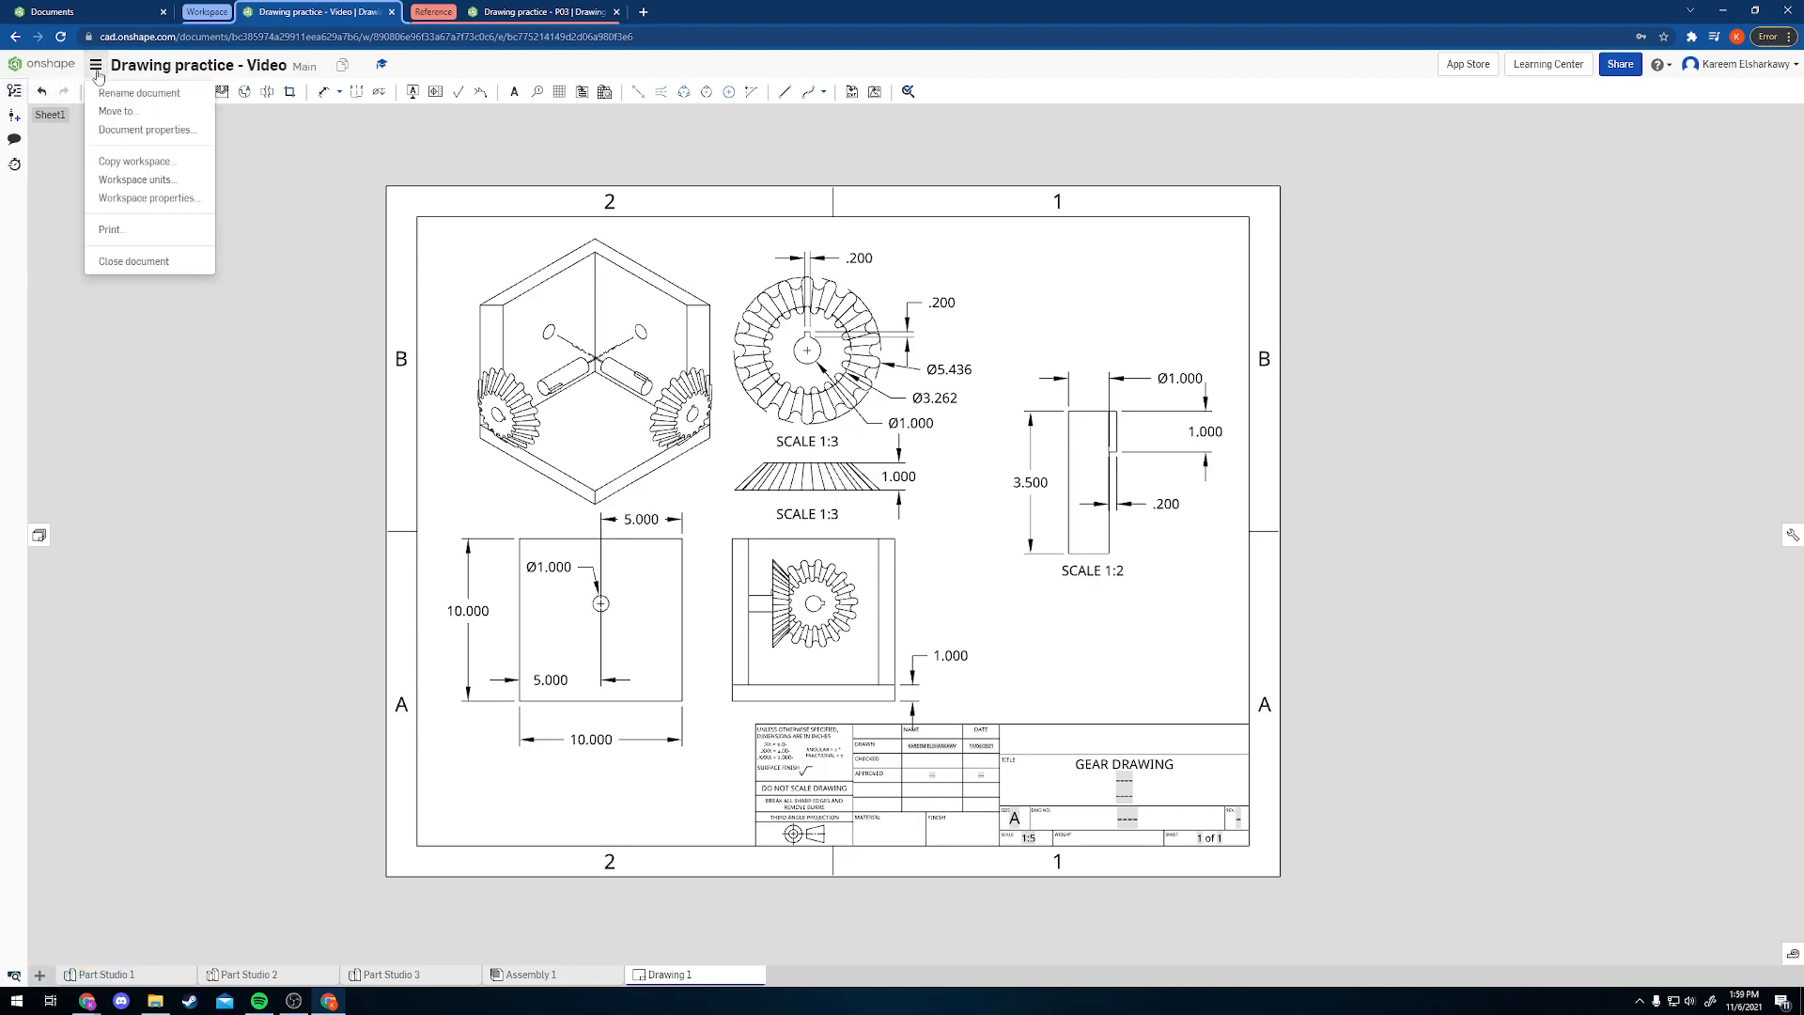
left_click(139, 231)
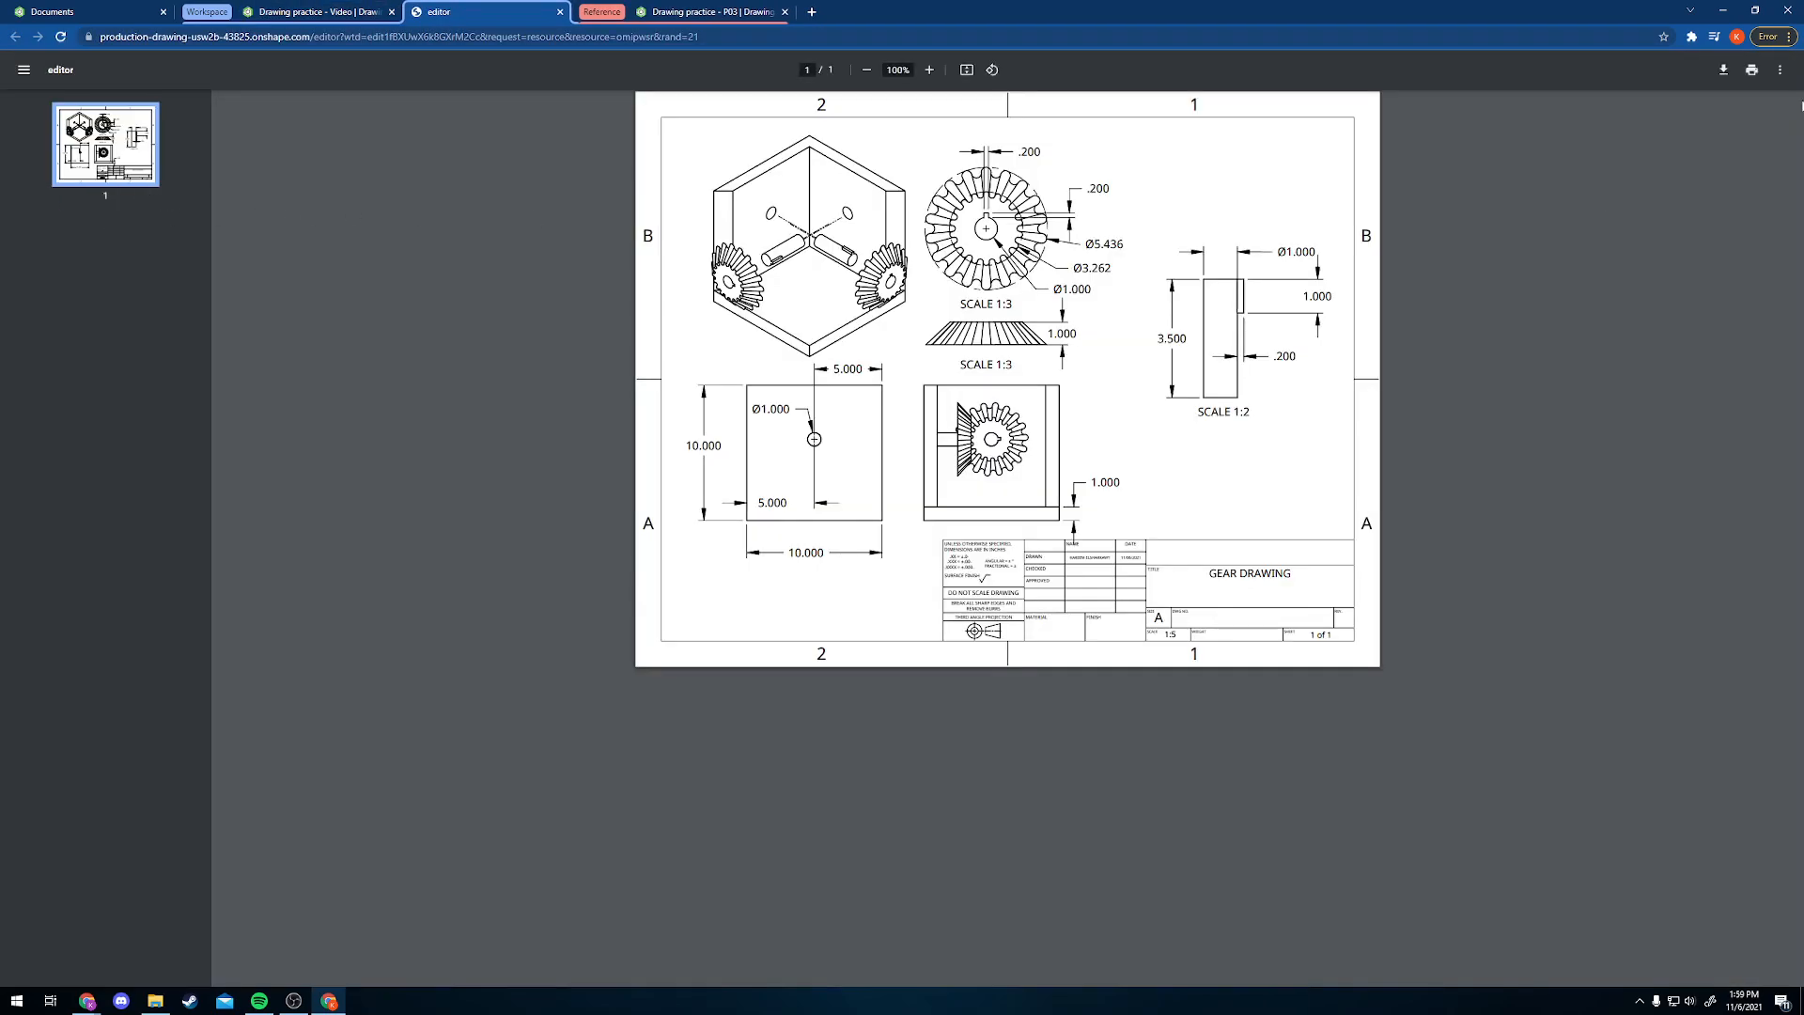
left_click(1721, 69)
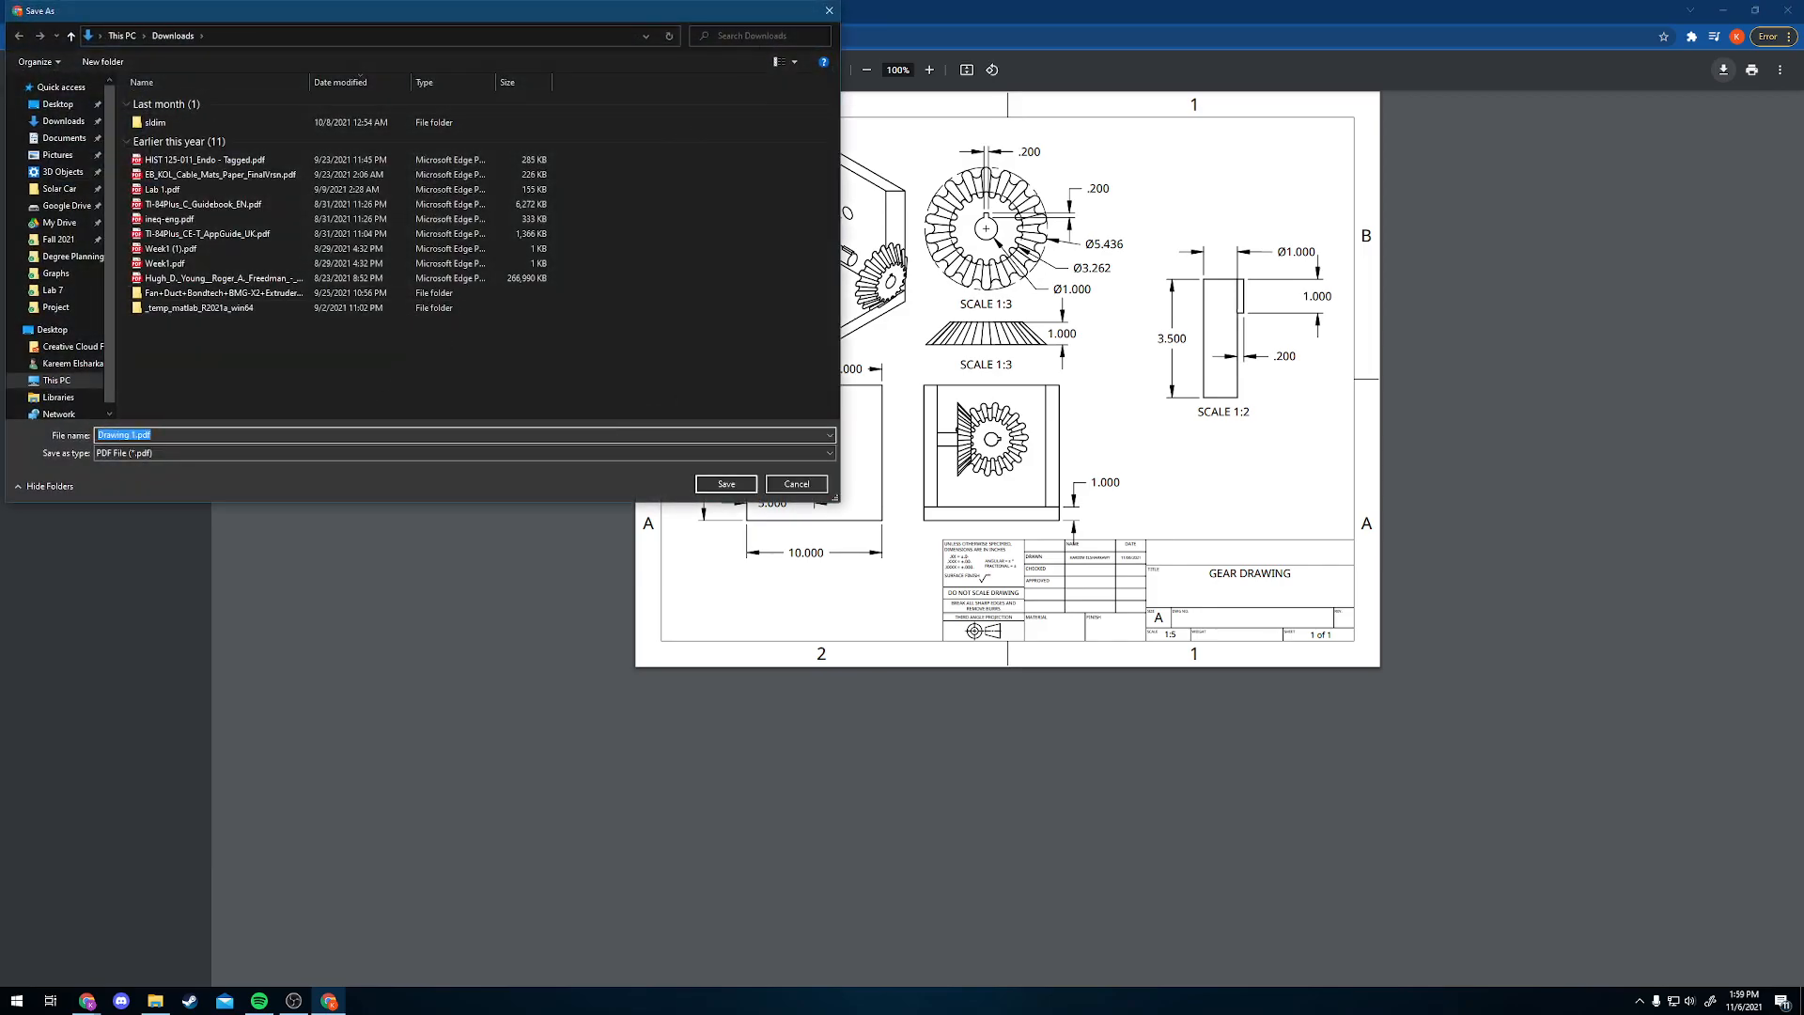
left_click(830, 12)
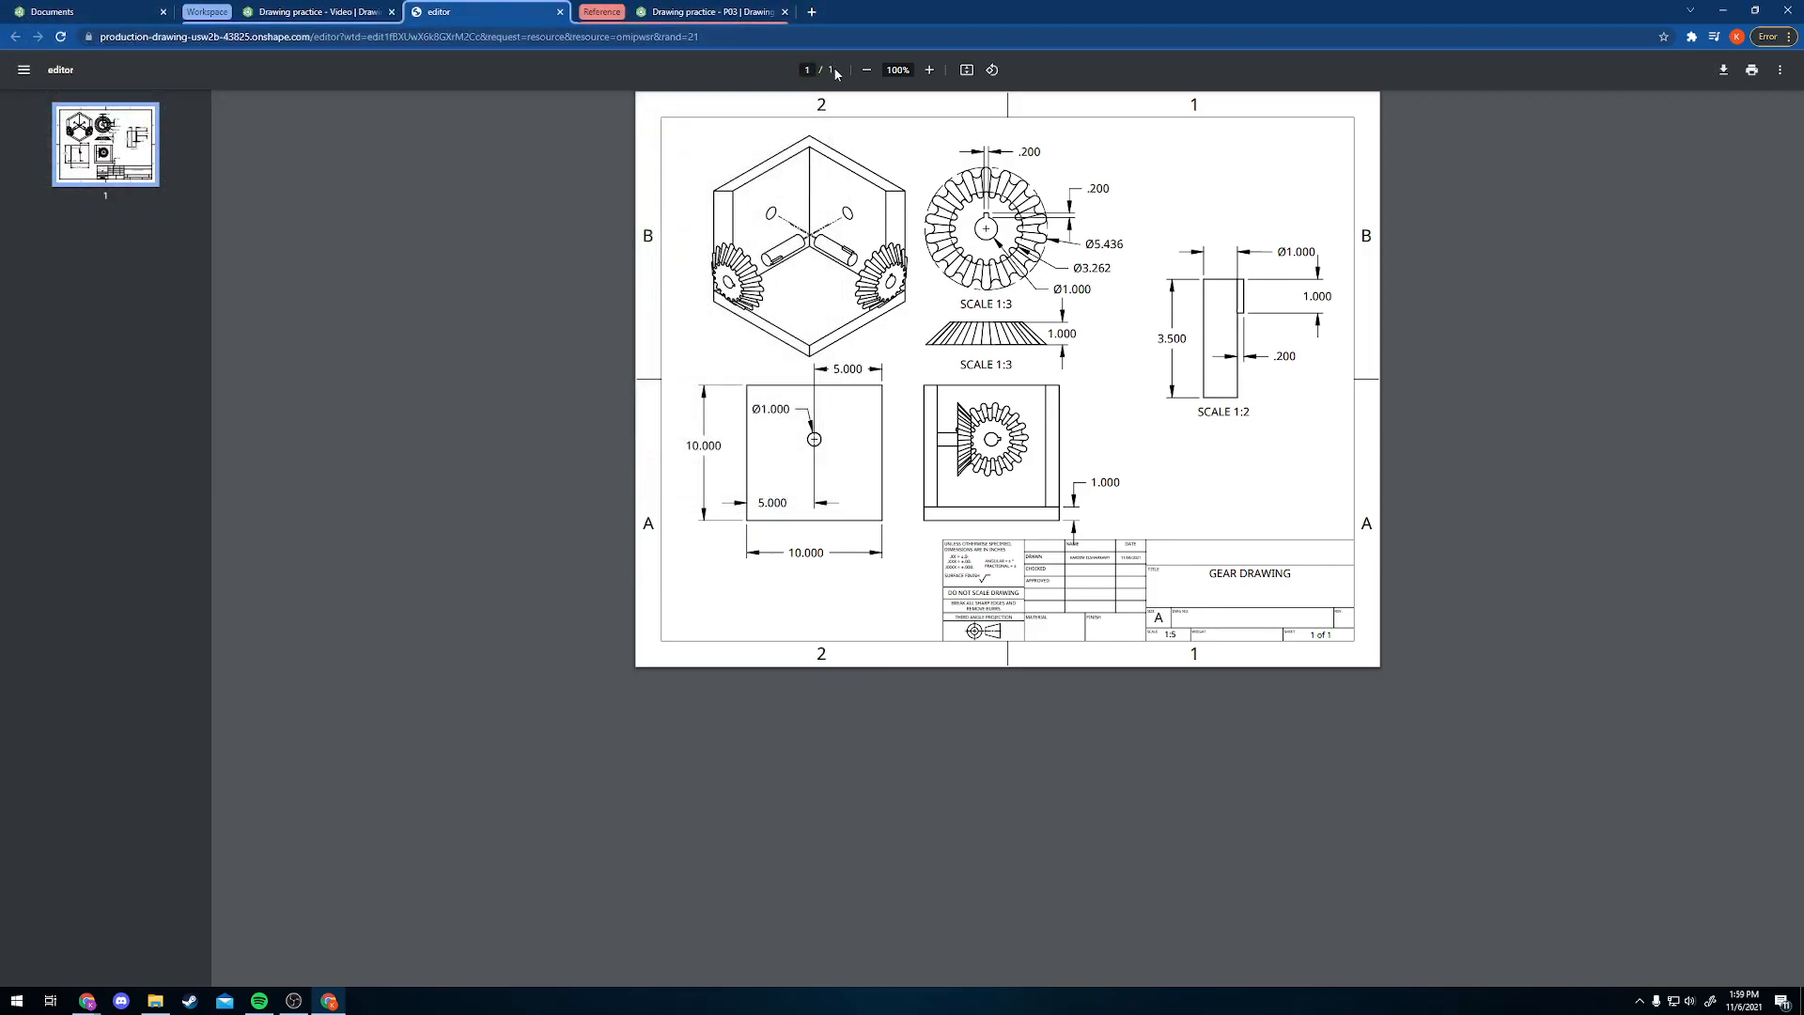
- View the available print destinations for the PDF, then return to the drawing document without printing
left_click(1752, 70)
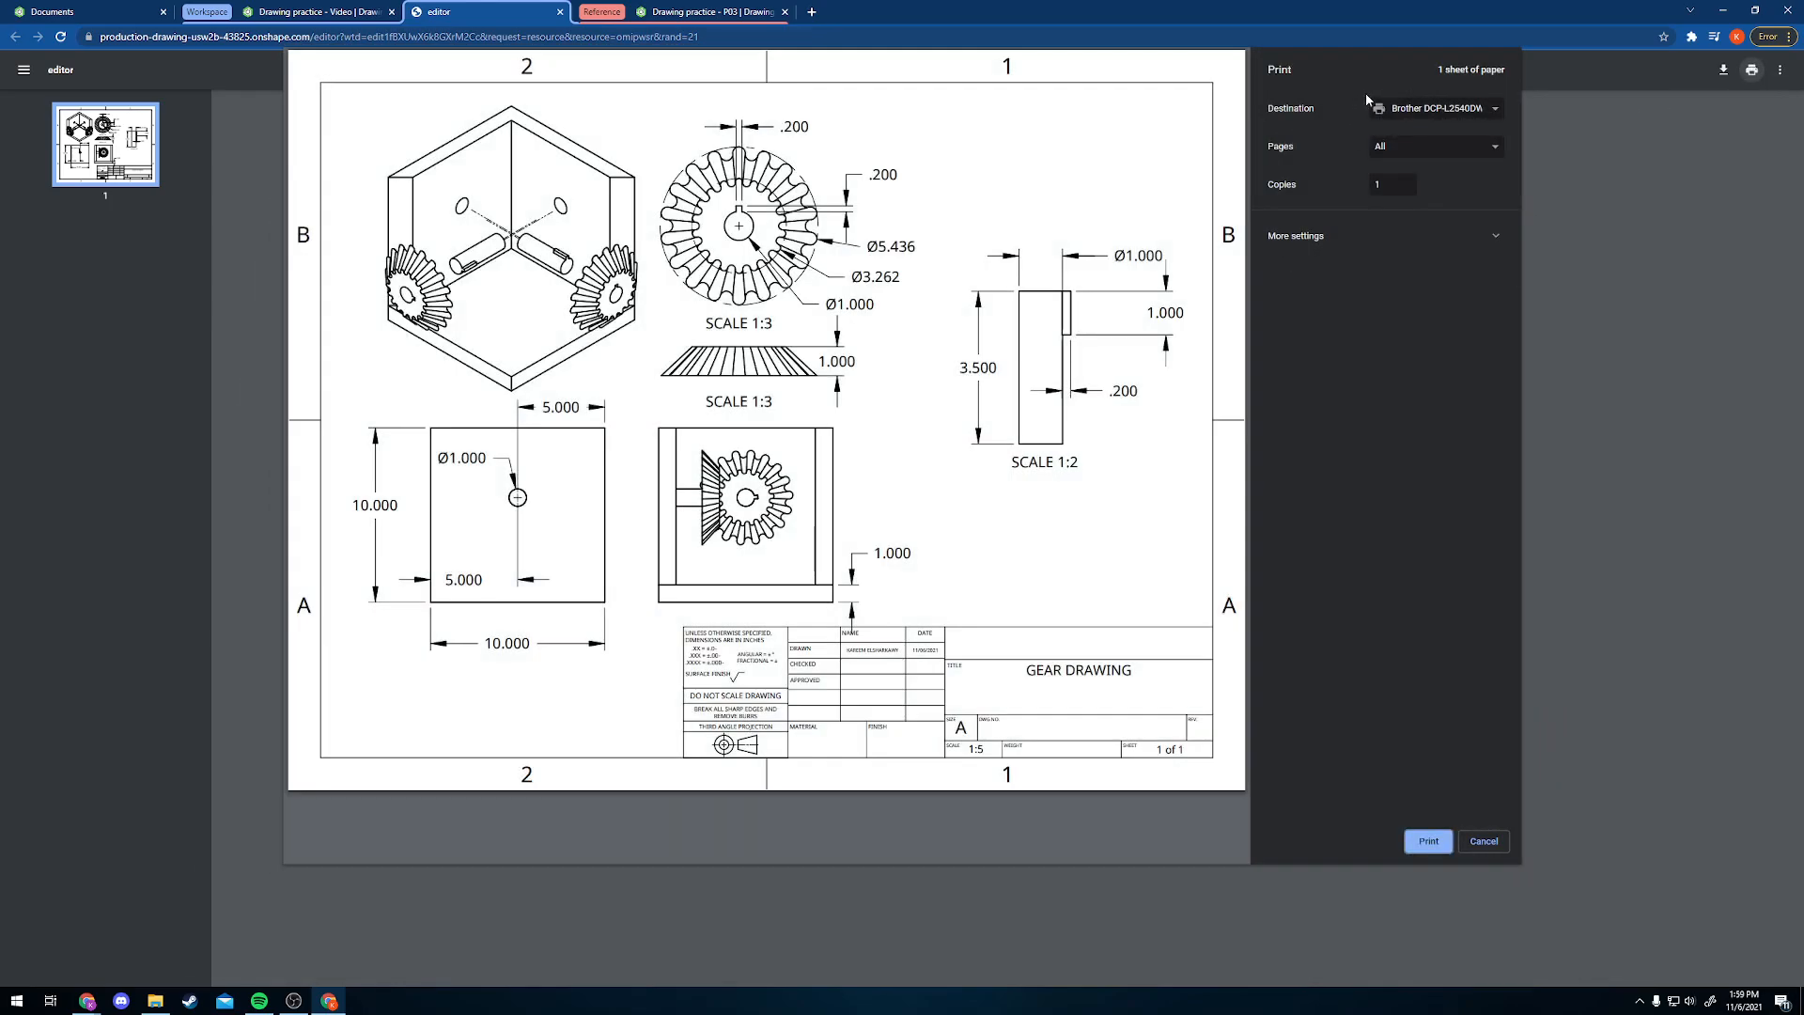
left_click(1379, 107)
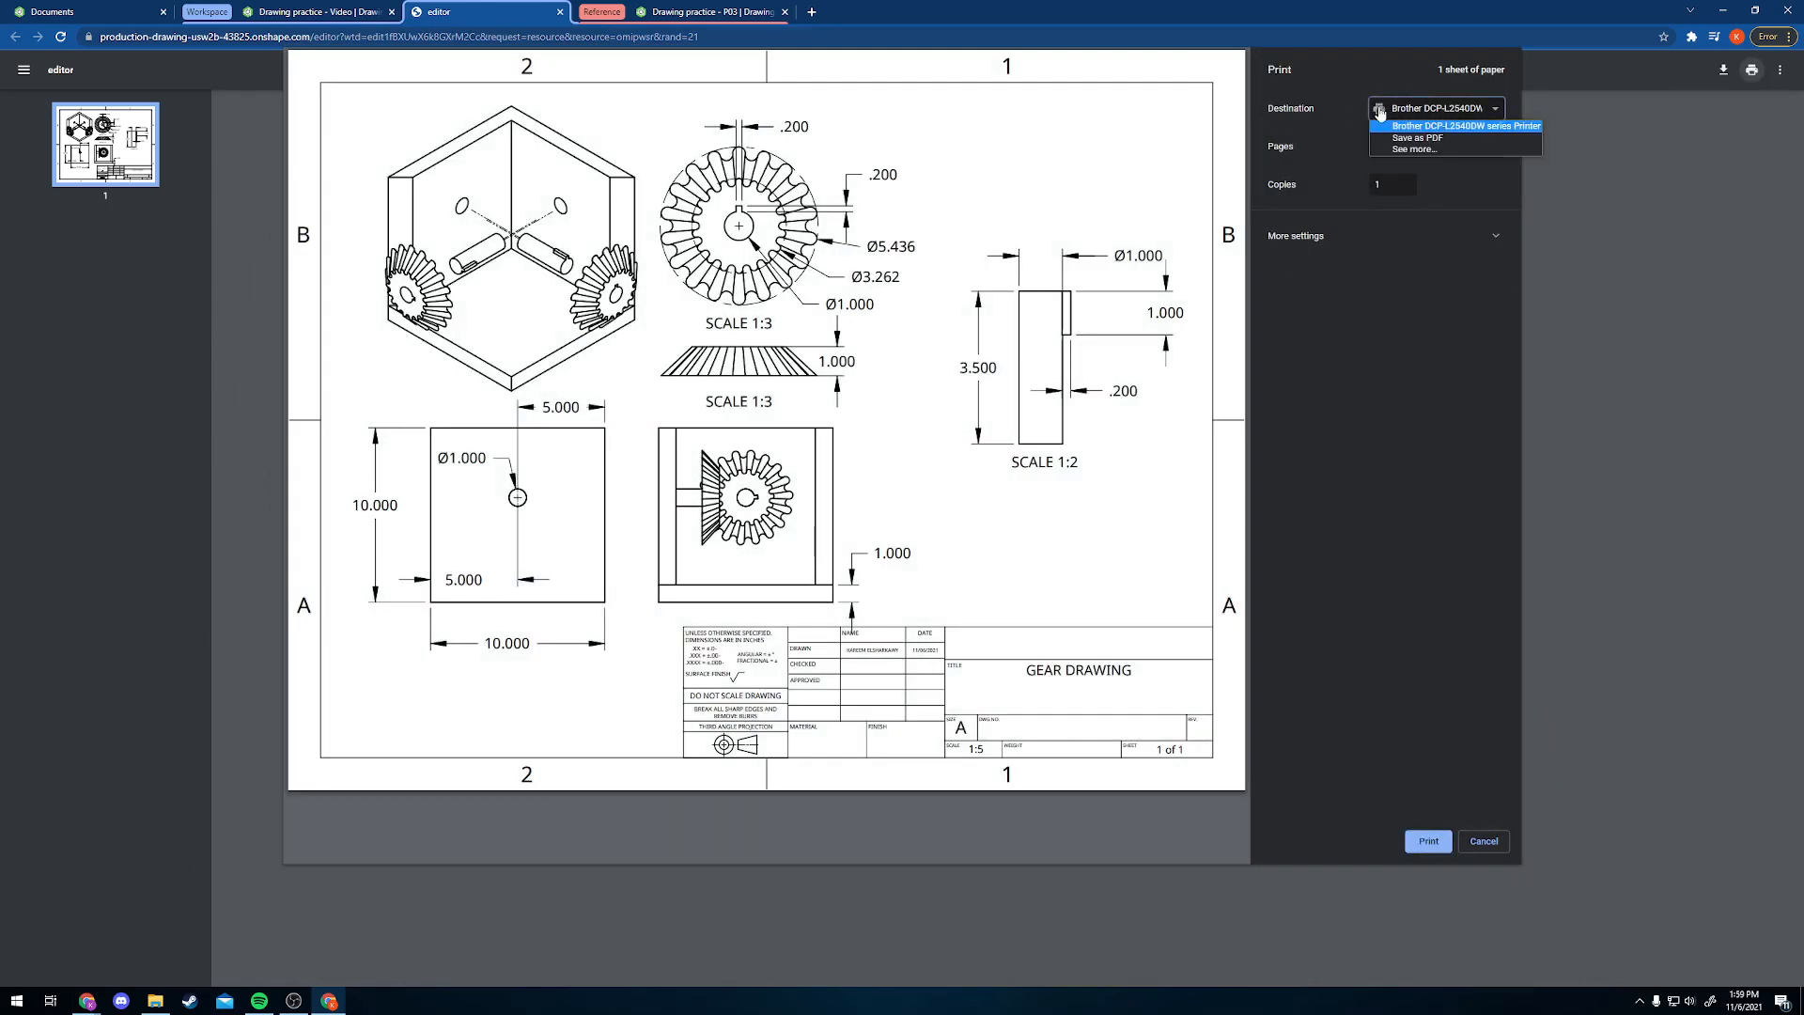
left_click(1491, 839)
left_click(1488, 837)
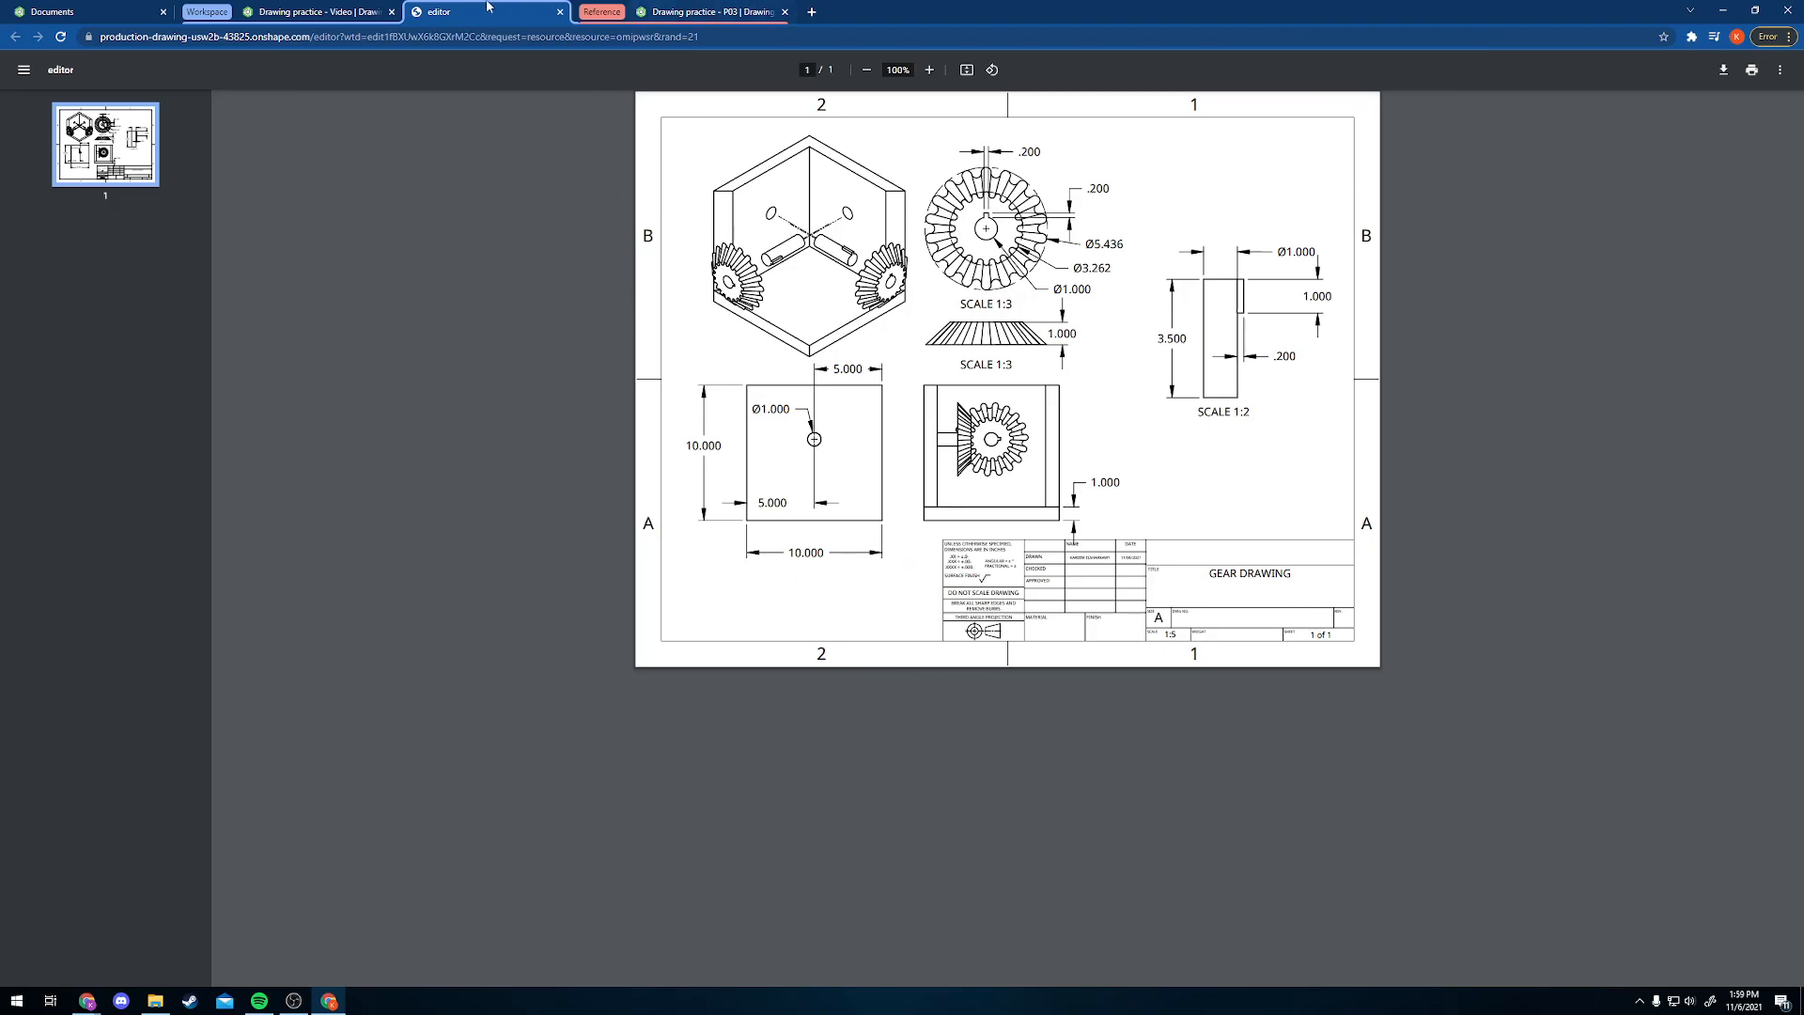
left_click(326, 15)
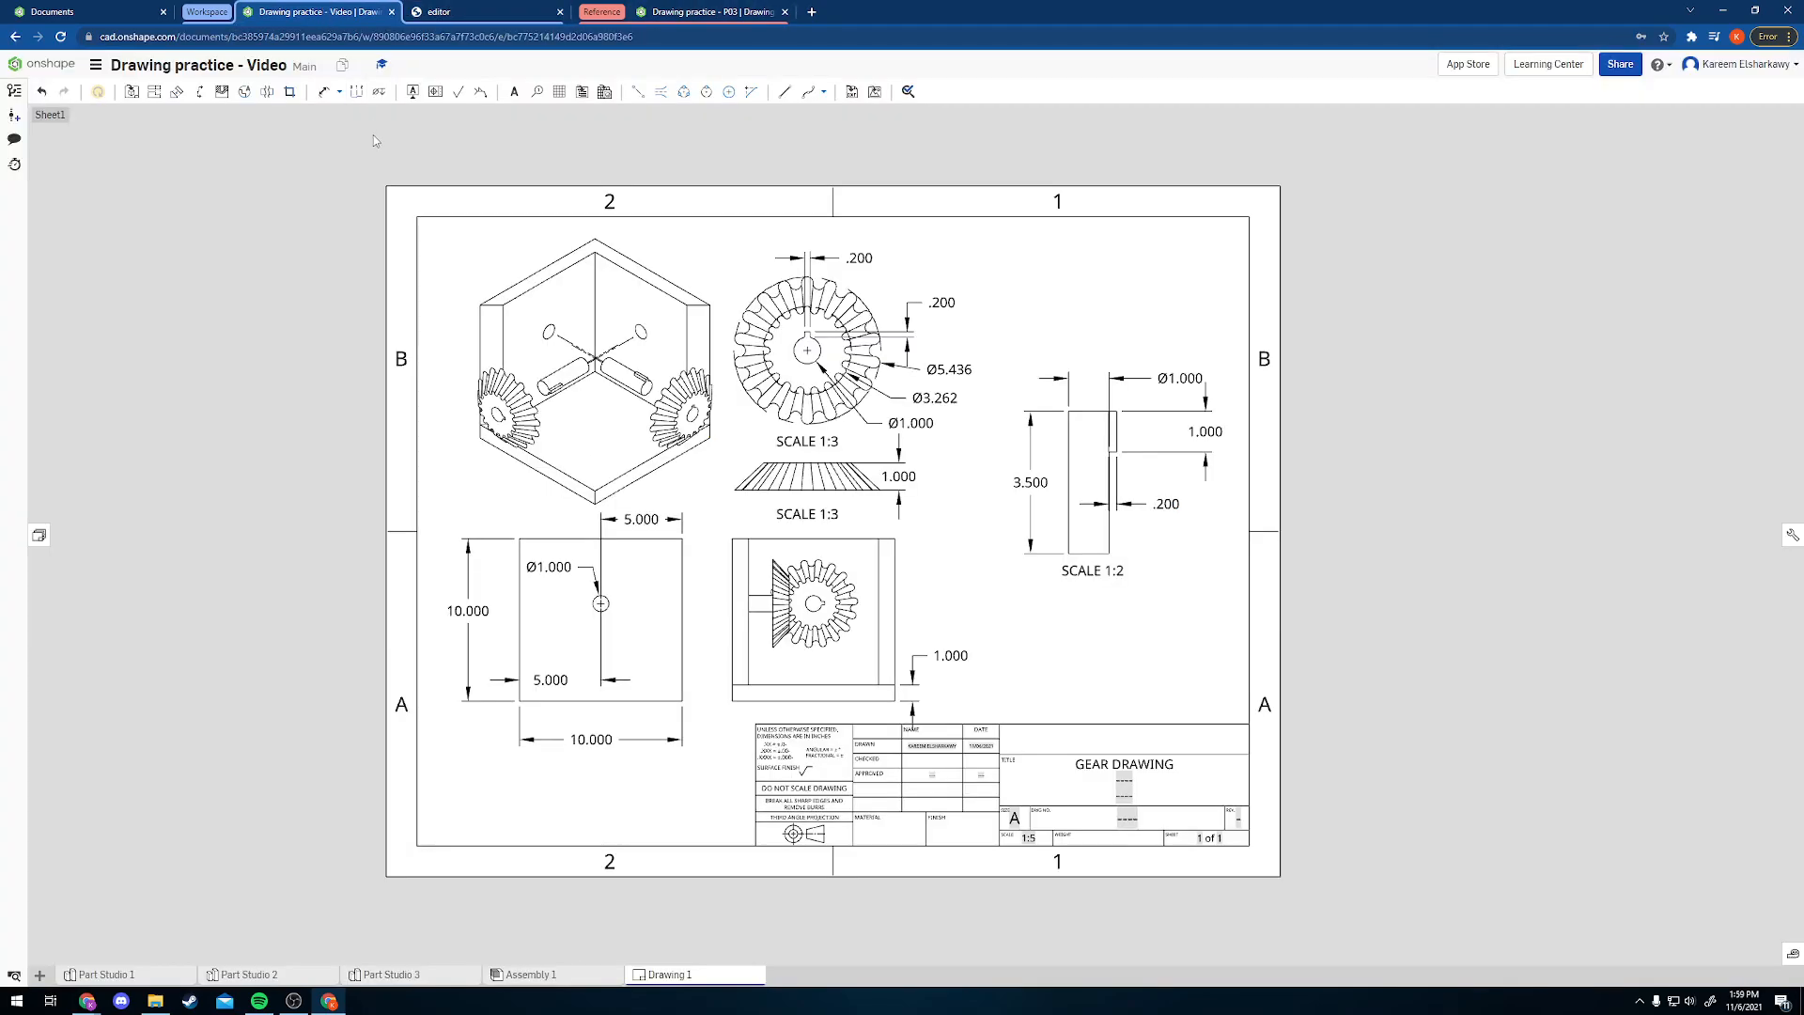